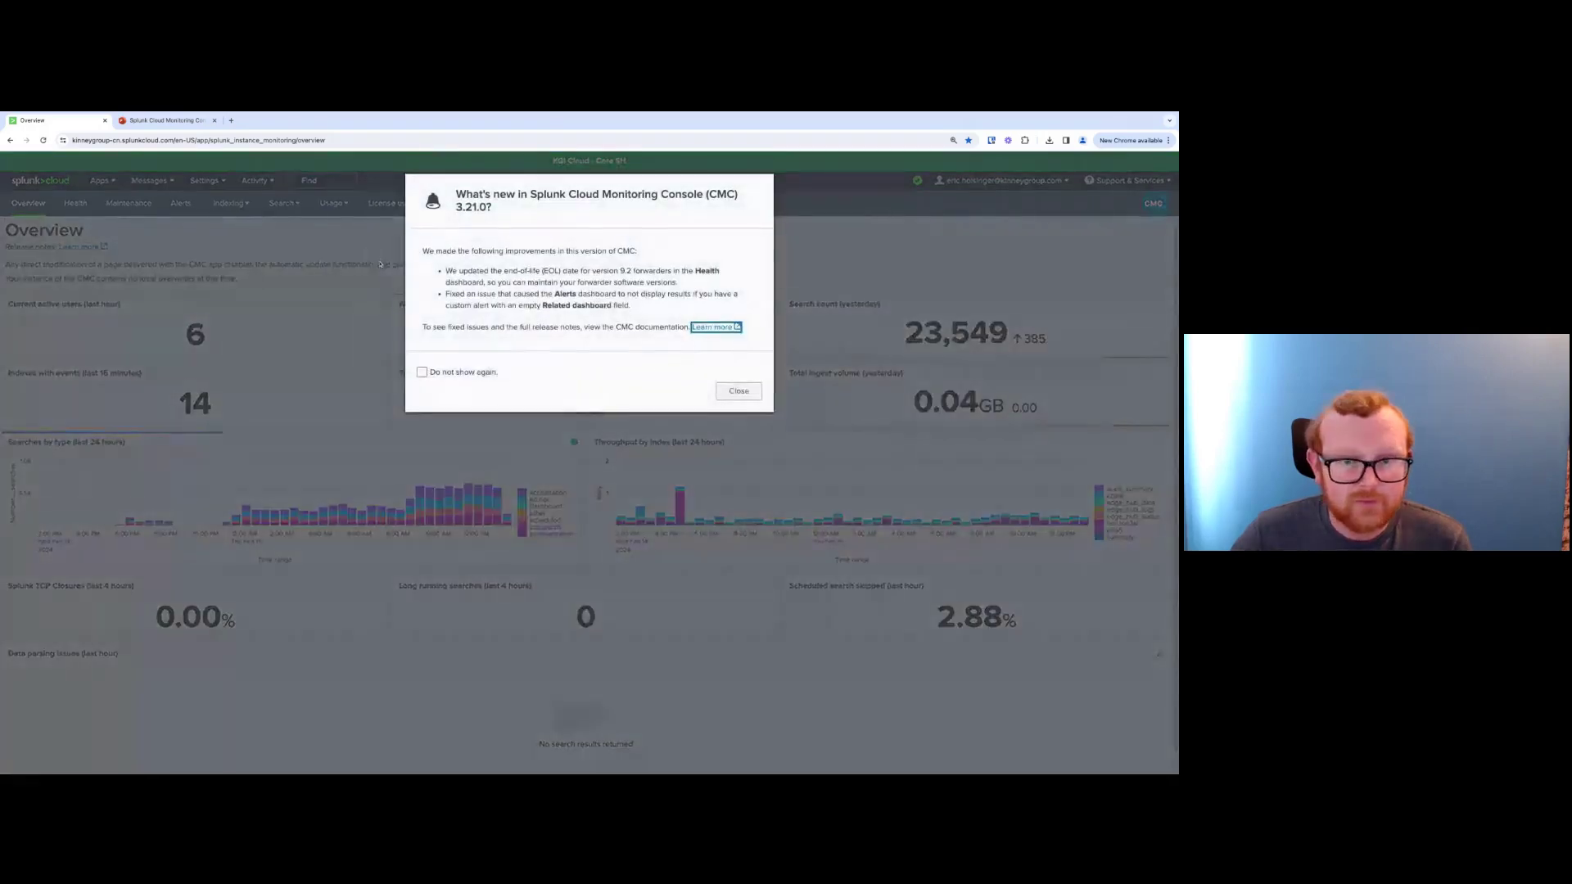
# Dismiss the What's new notice and review the Overview dashboard's user, index, search, throughput and skipped-search panels
pyautogui.click(738, 391)
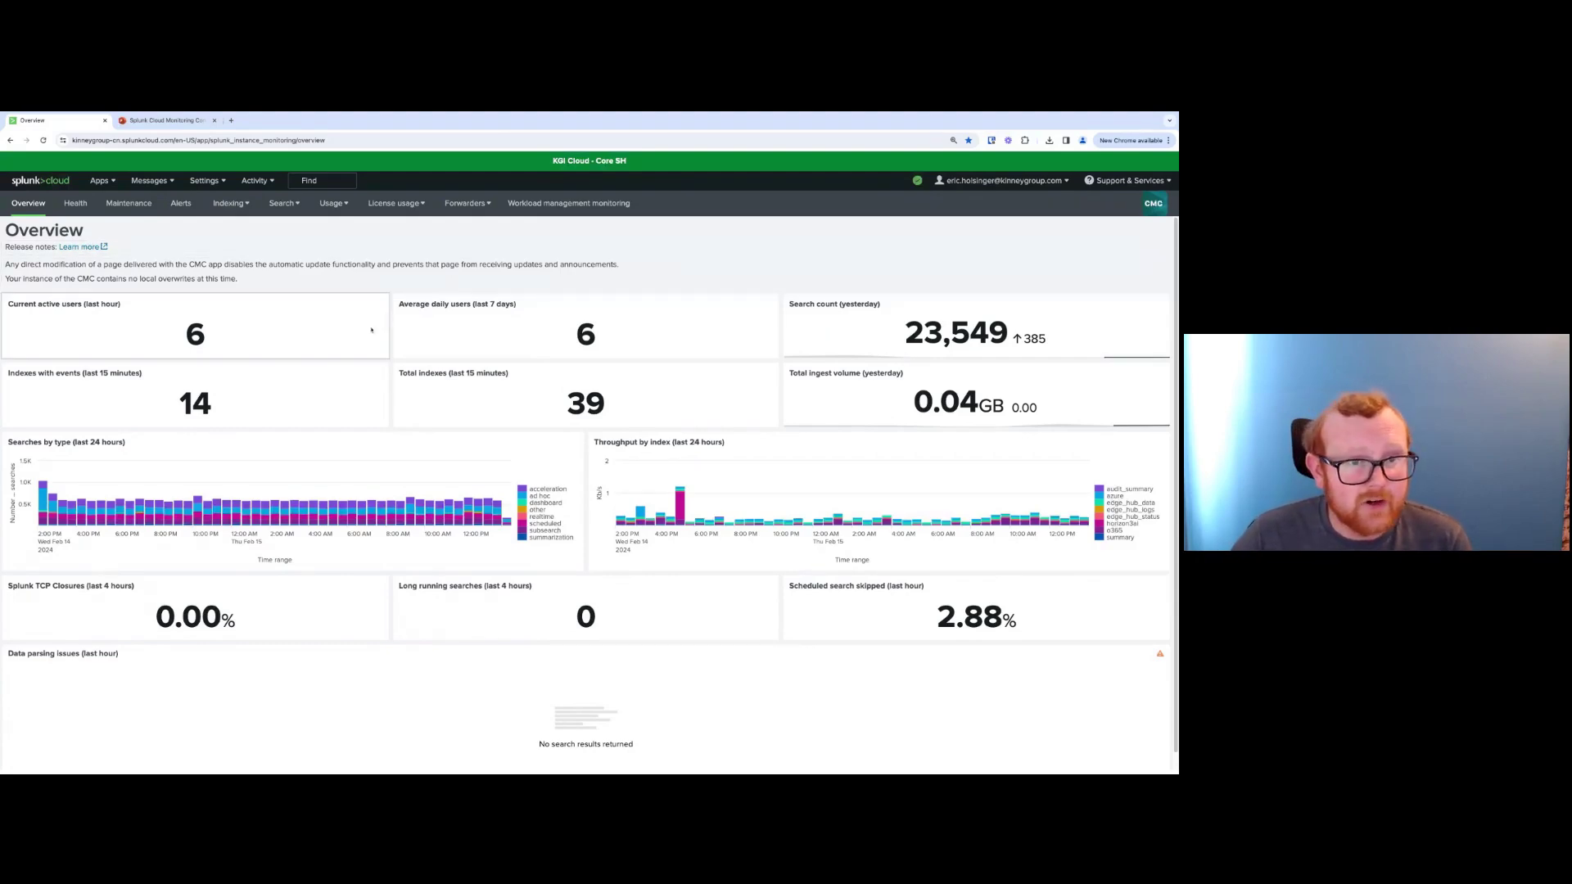
pyautogui.moveTo(610, 336)
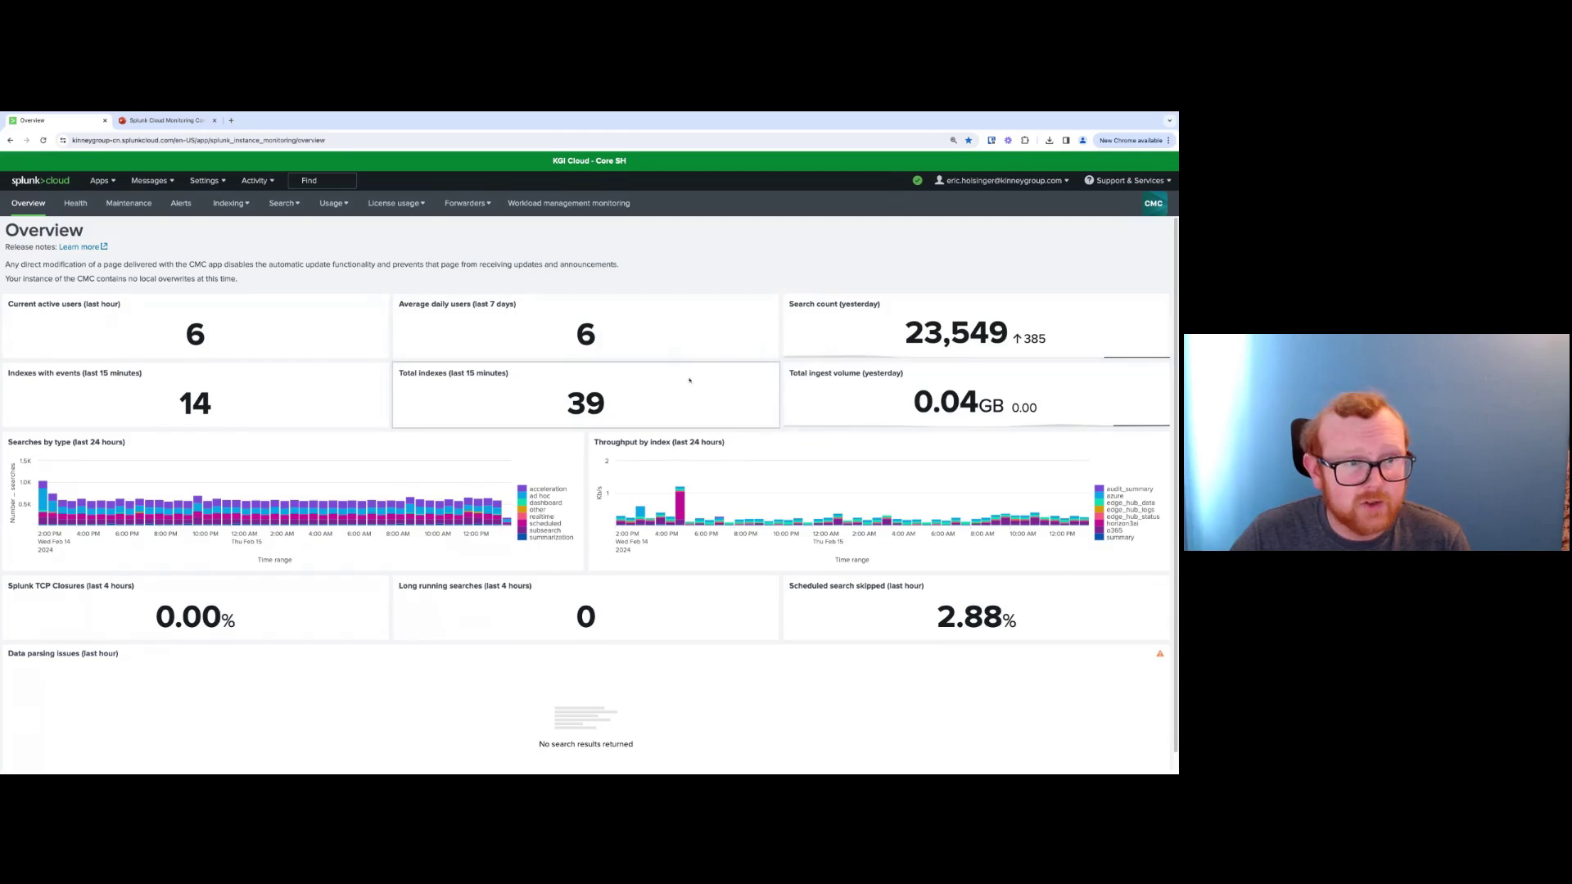
pyautogui.moveTo(499, 411)
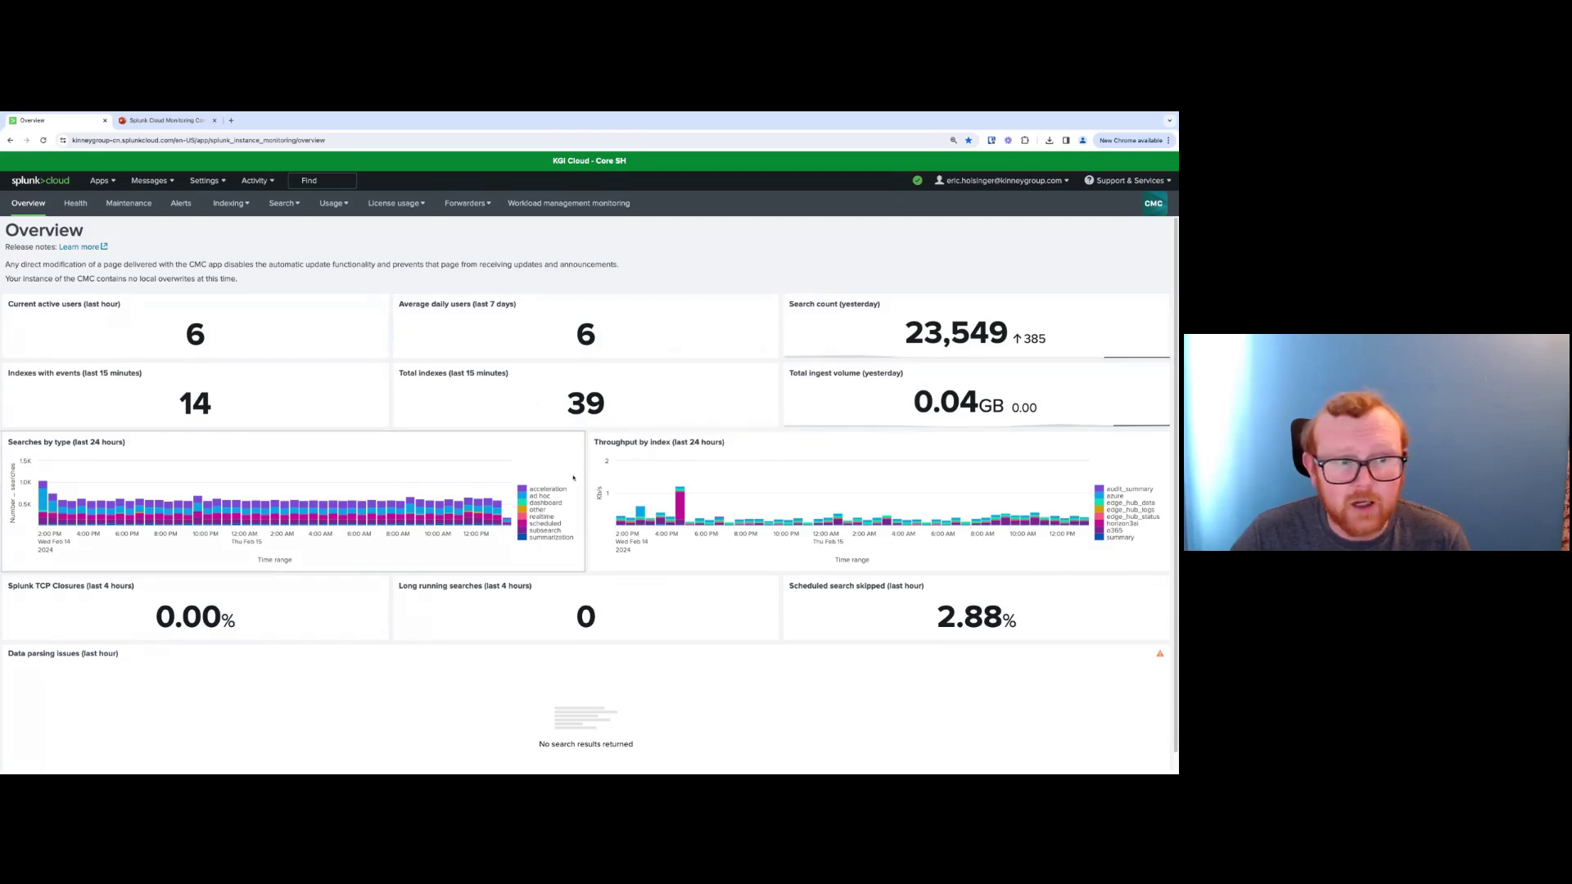
pyautogui.moveTo(503, 468)
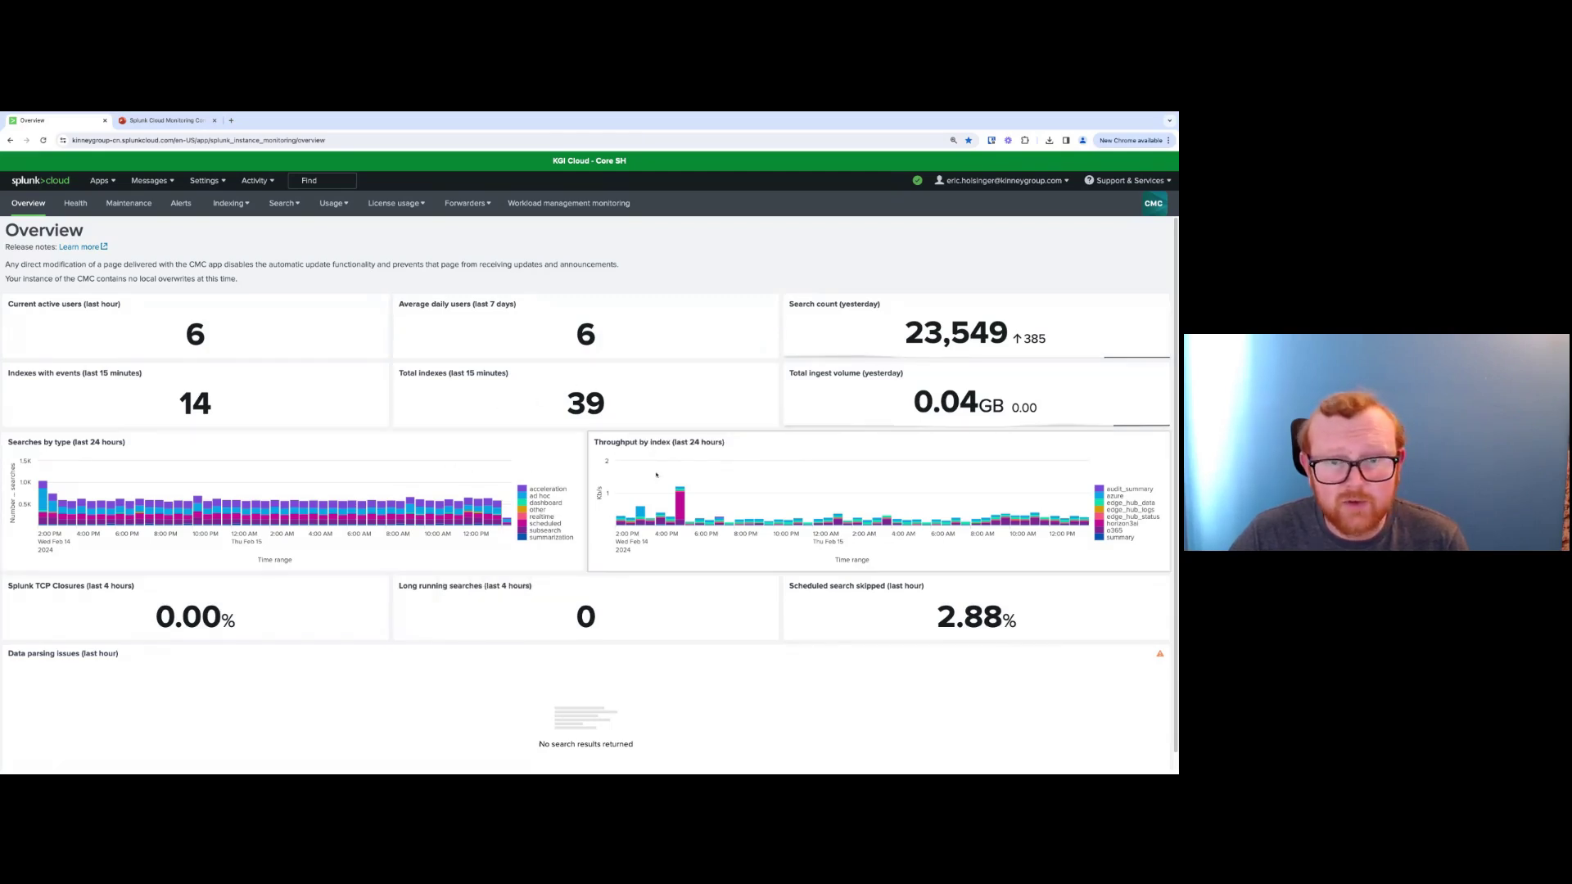
pyautogui.moveTo(667, 472)
pyautogui.moveTo(503, 587)
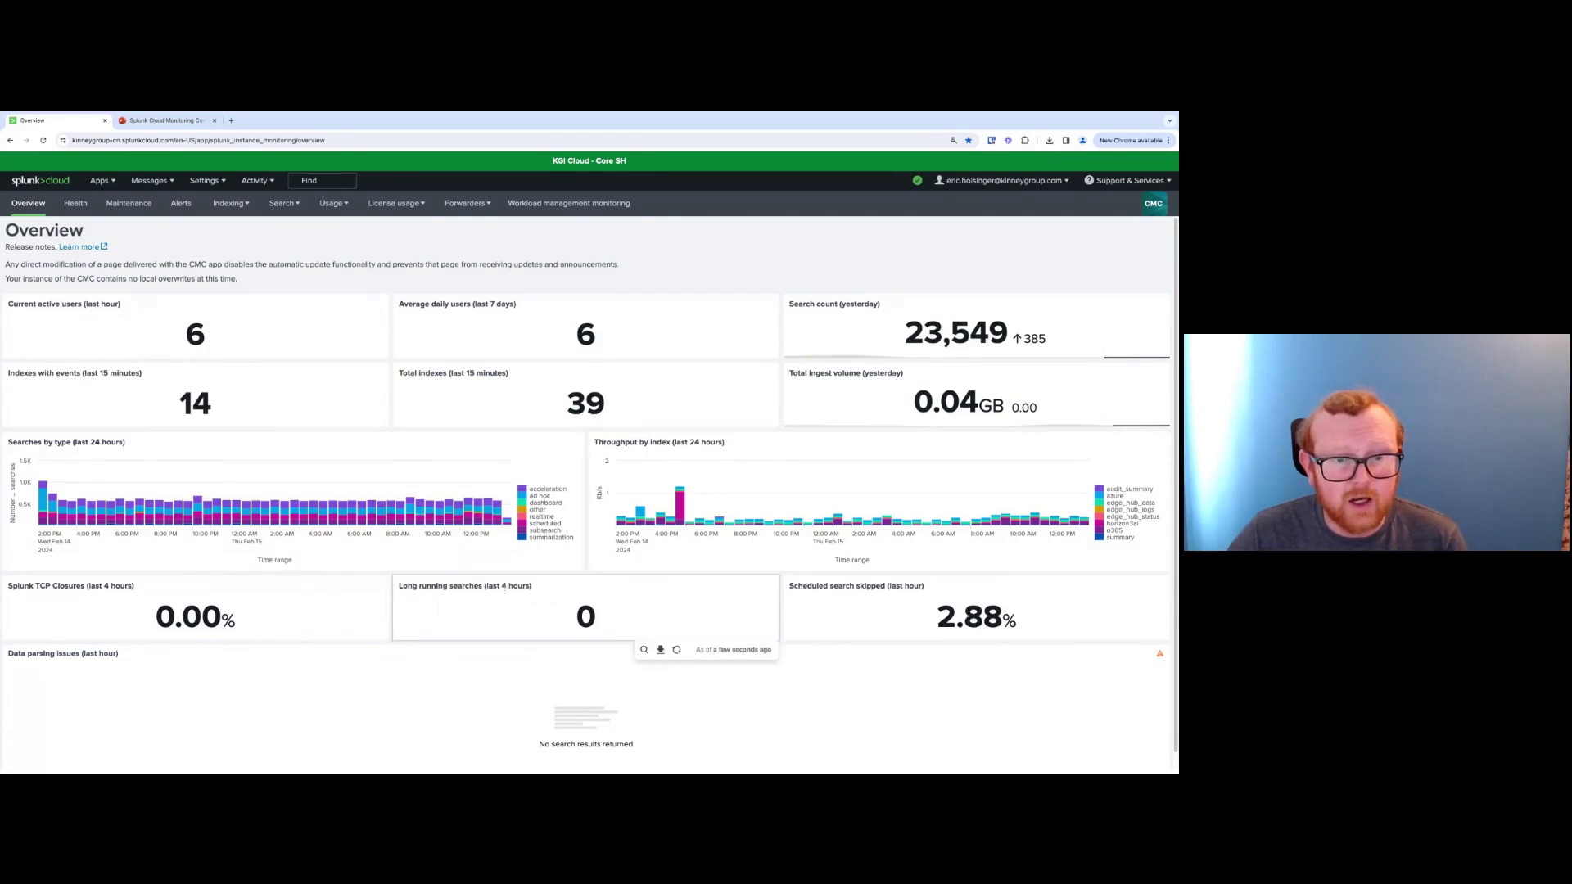
pyautogui.moveTo(810, 612)
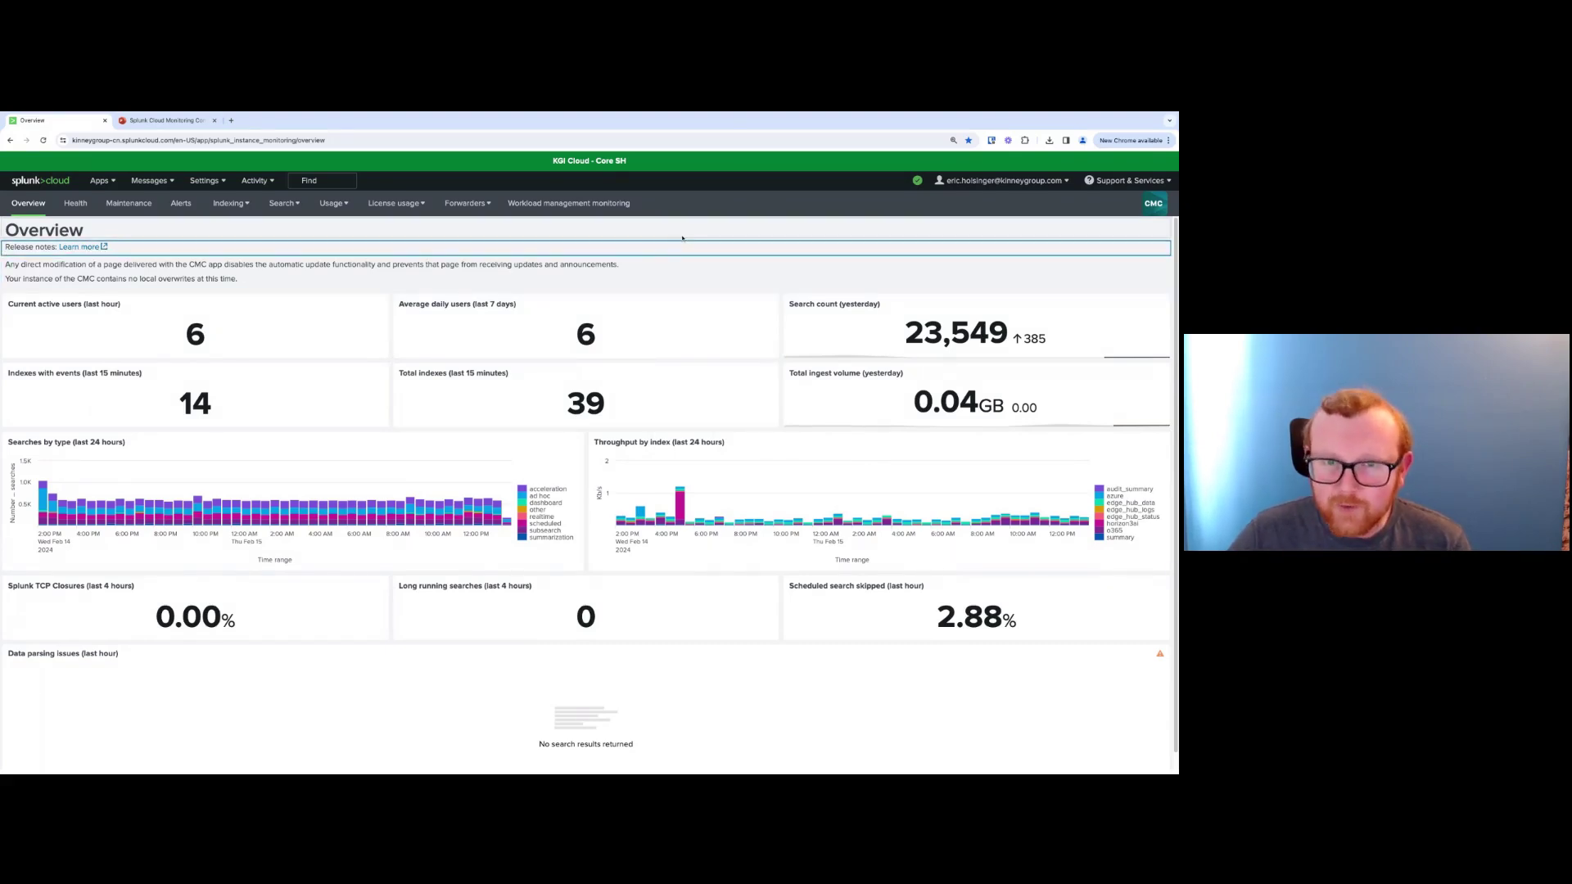
# Switch to the PowerPoint presentation to show the Health Dashboard slide, and return to Splunk to open the Health dashboard
pyautogui.click(187, 125)
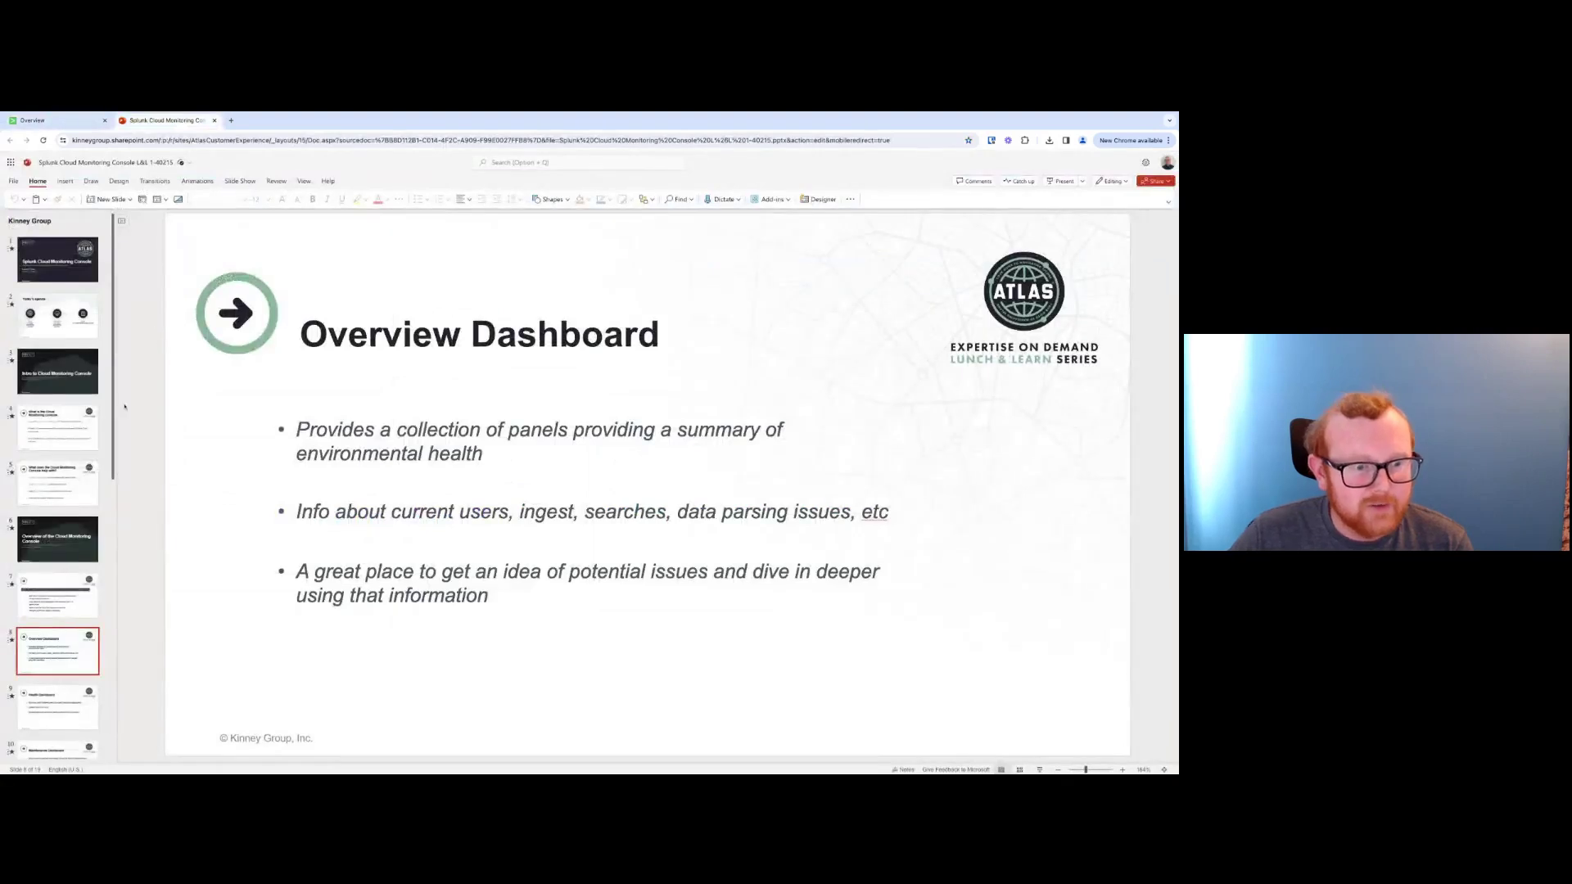
pyautogui.click(57, 706)
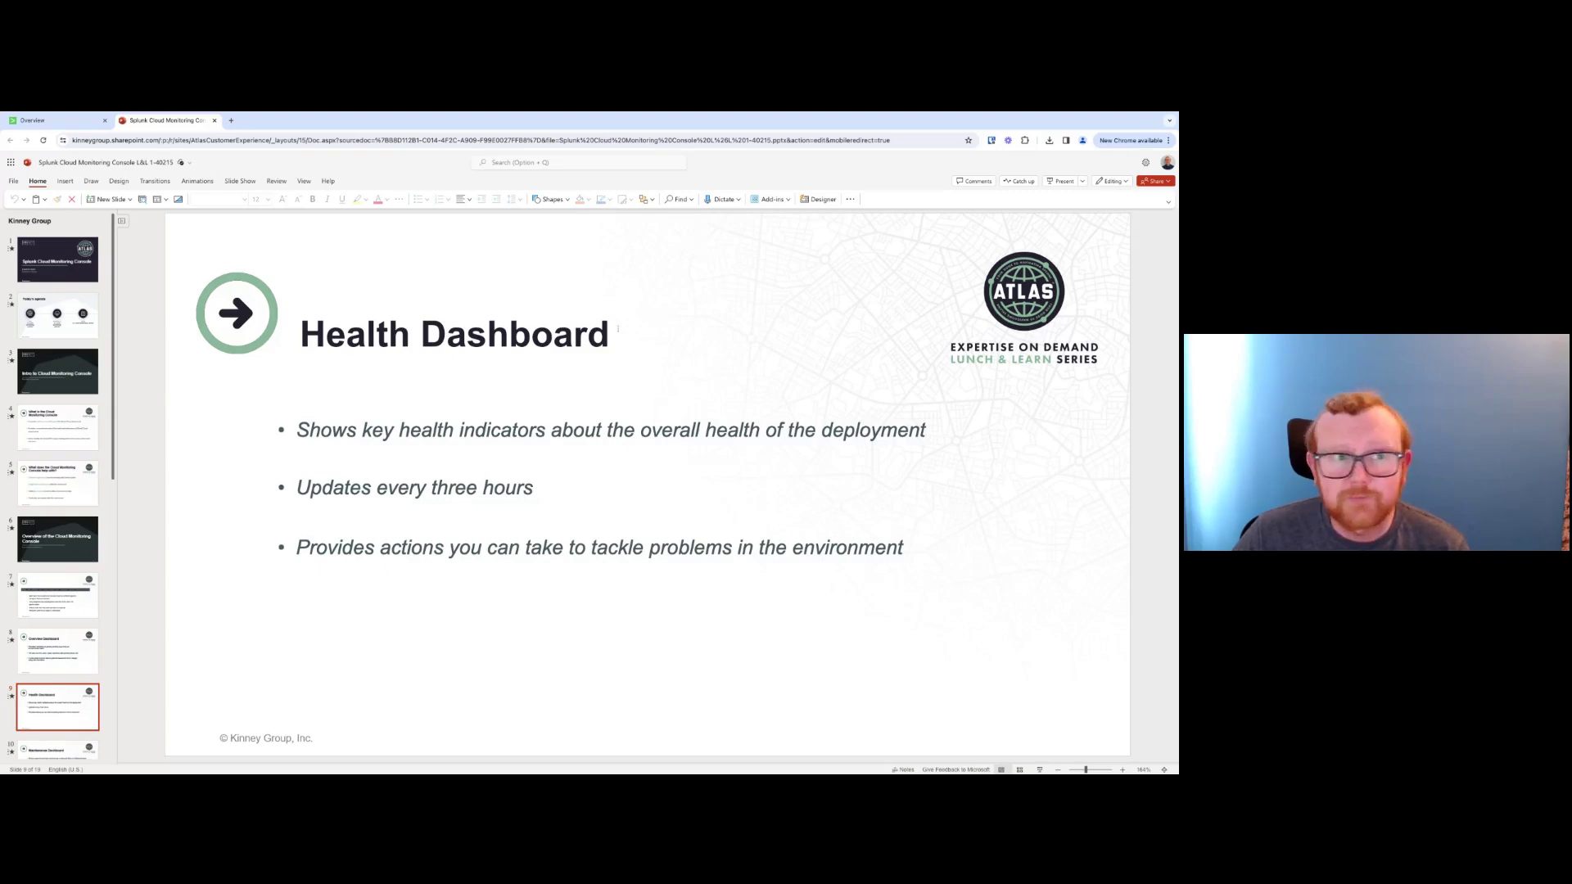
pyautogui.click(63, 119)
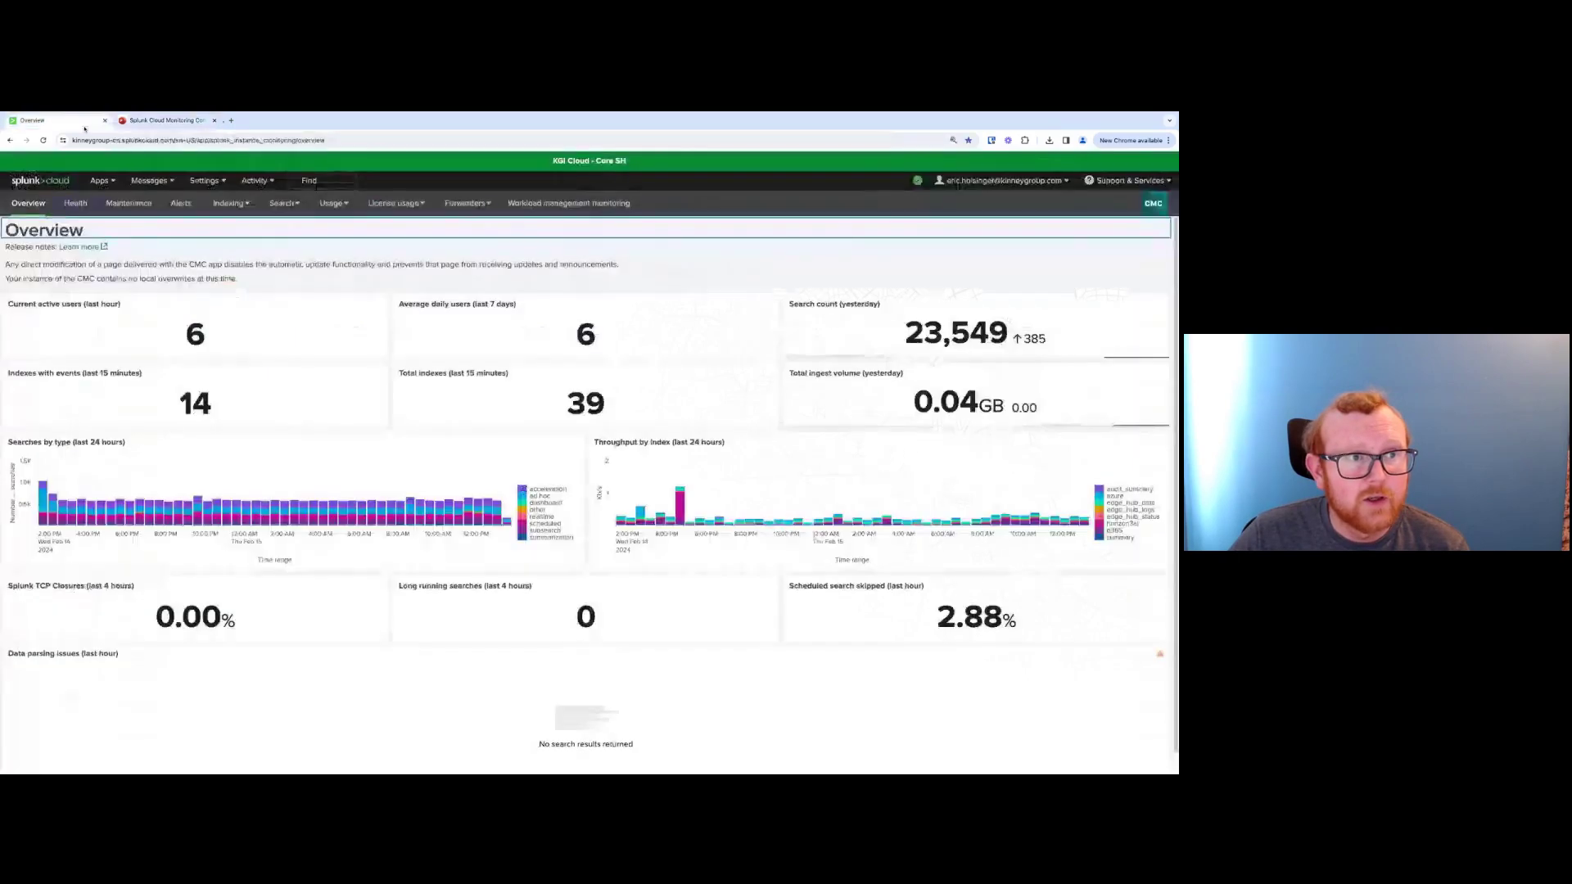
pyautogui.click(78, 208)
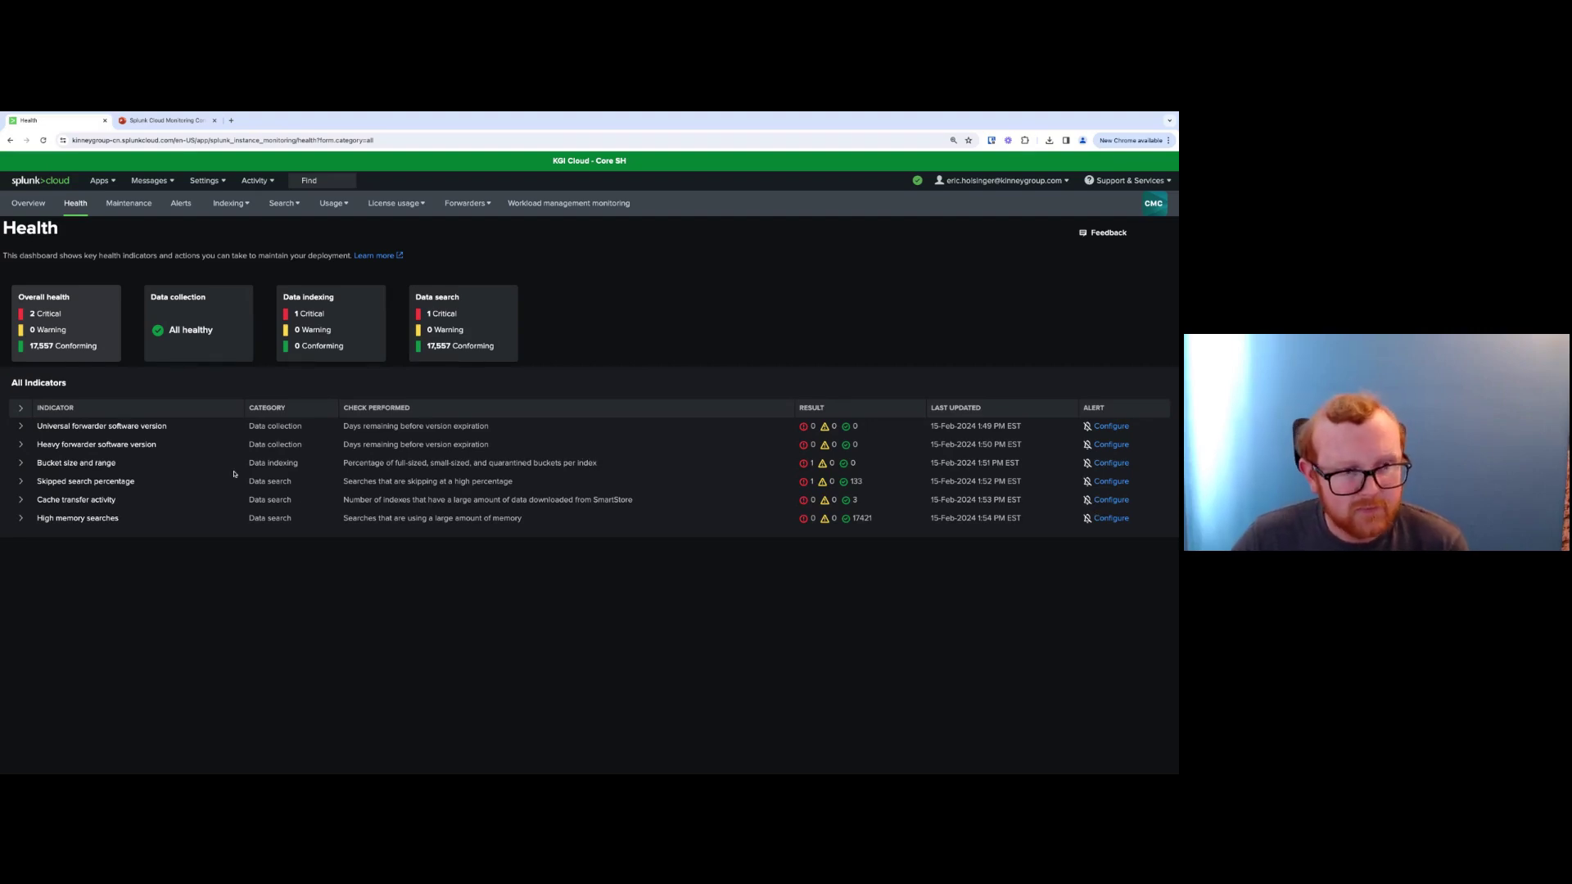
# View the details of the Skipped search percentage indicator and examine the recommendations for ES Saved Searches Base
pyautogui.click(19, 483)
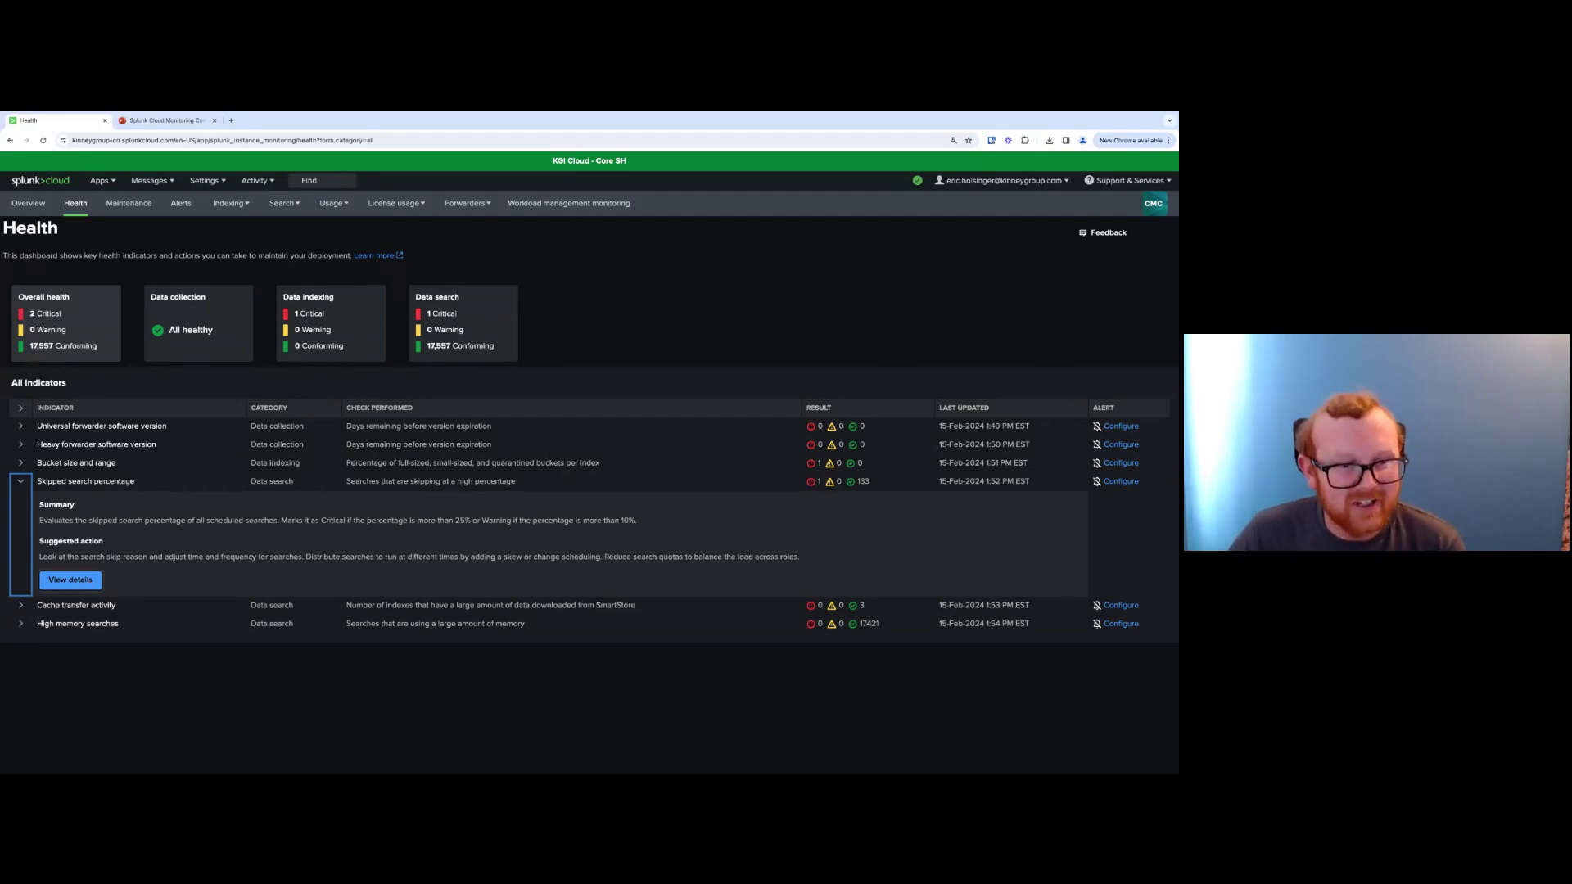
pyautogui.click(89, 581)
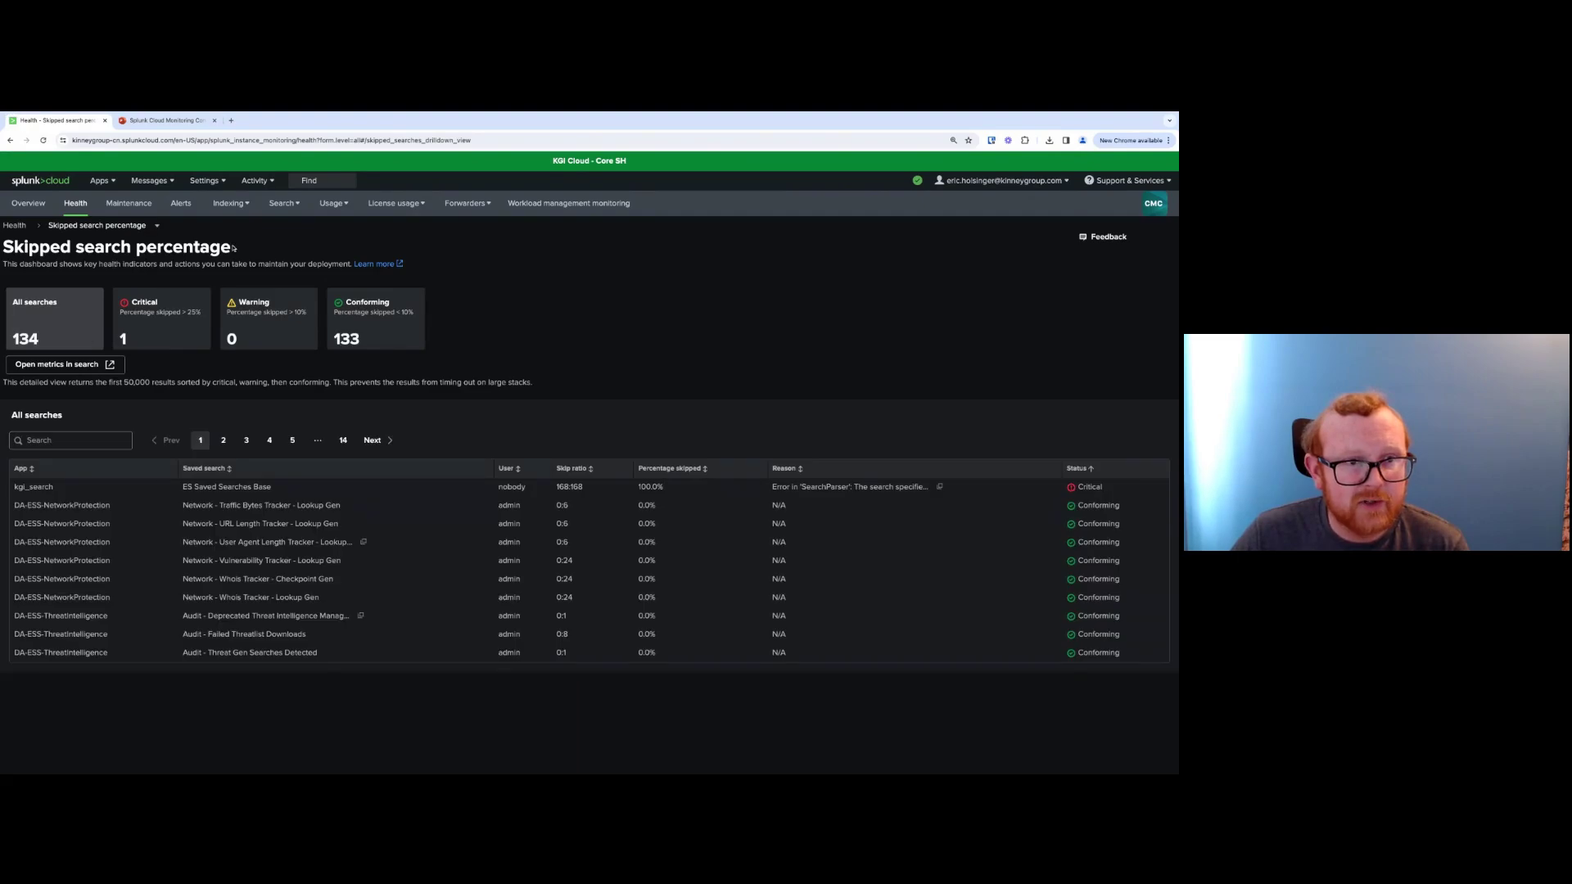
pyautogui.moveTo(239, 249); pyautogui.dragTo(14, 248)
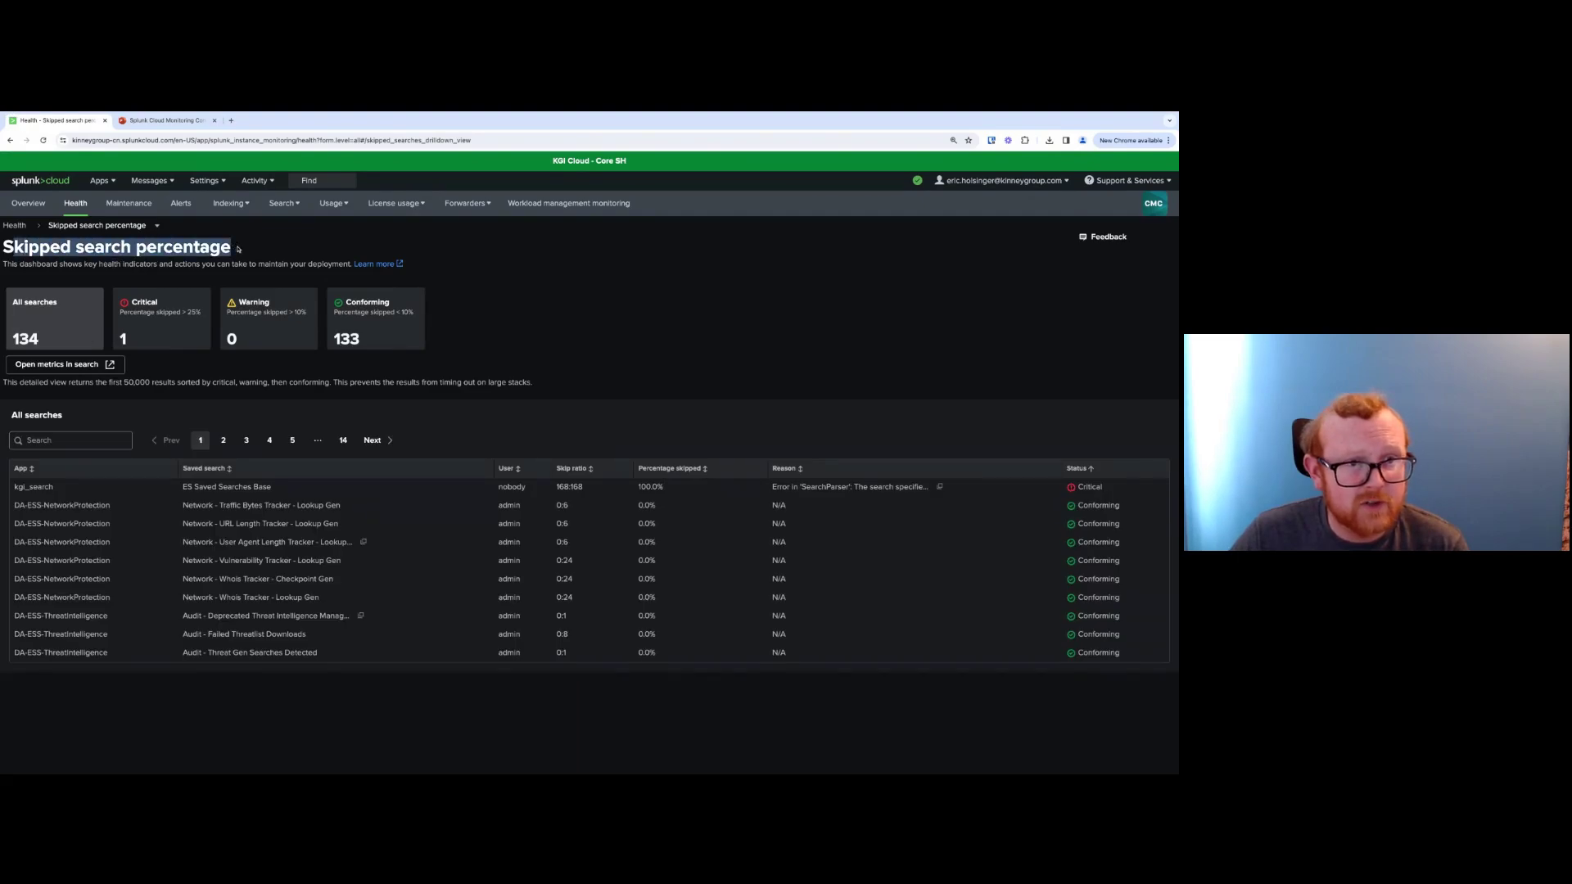
pyautogui.click(53, 262)
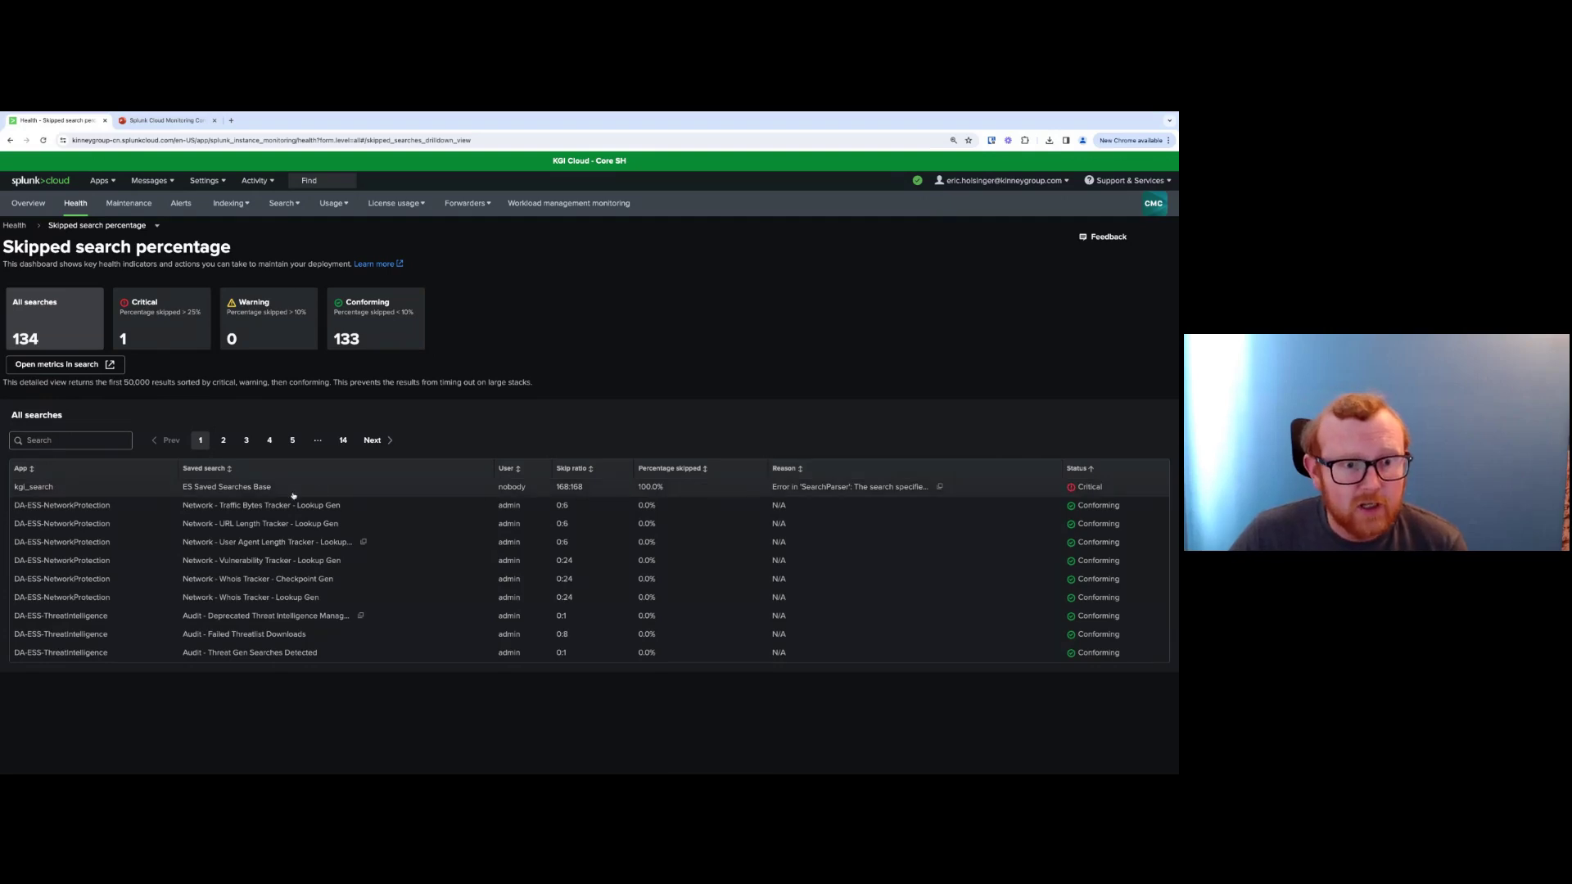
pyautogui.click(110, 481)
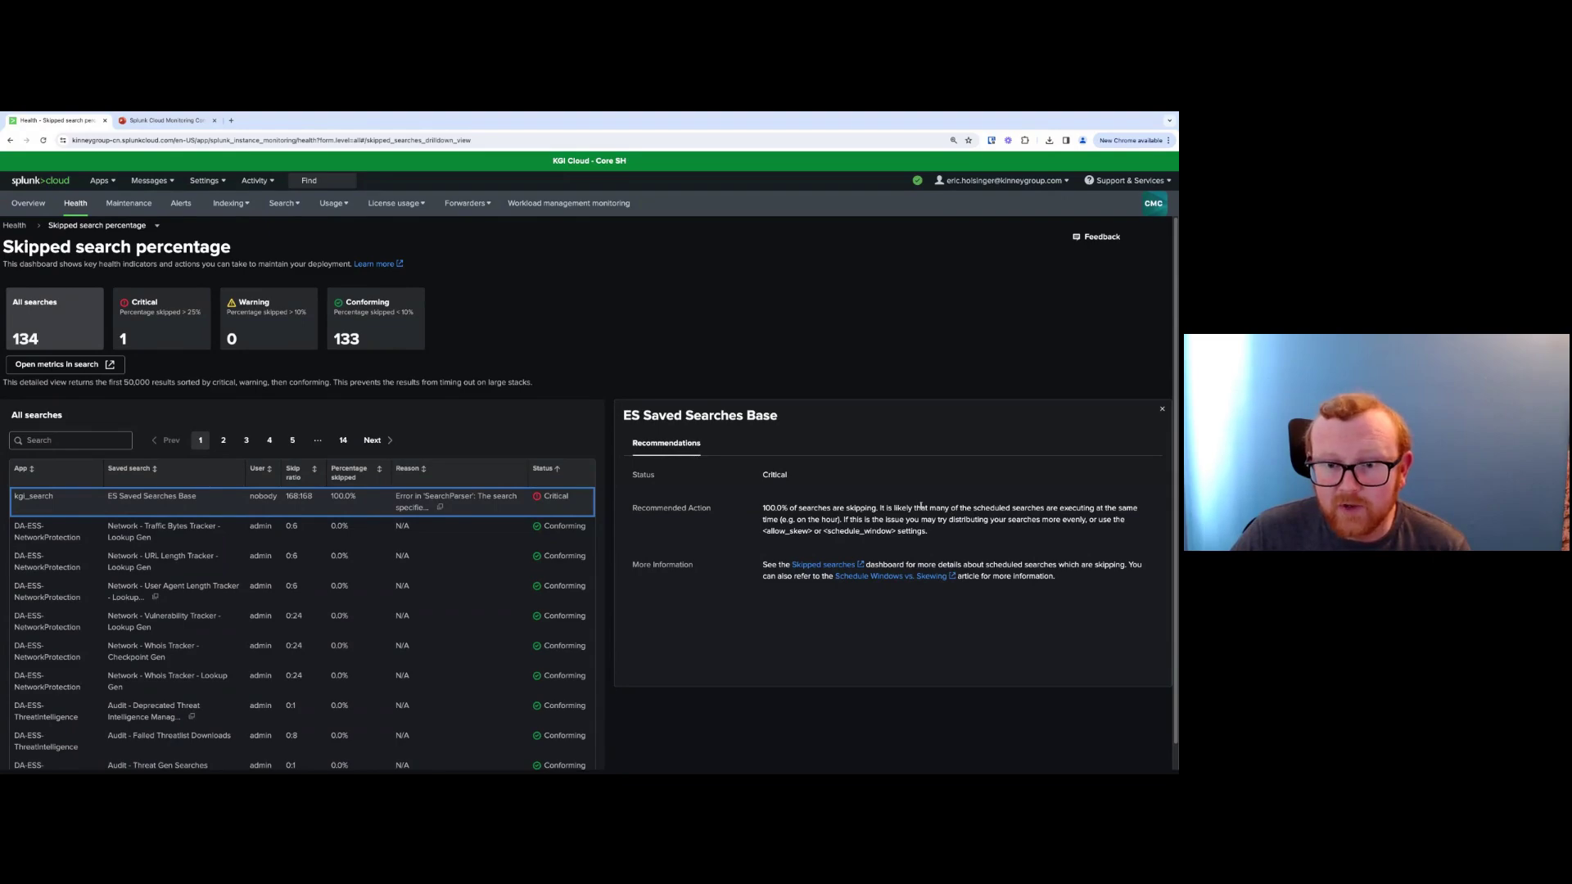
pyautogui.click(881, 508)
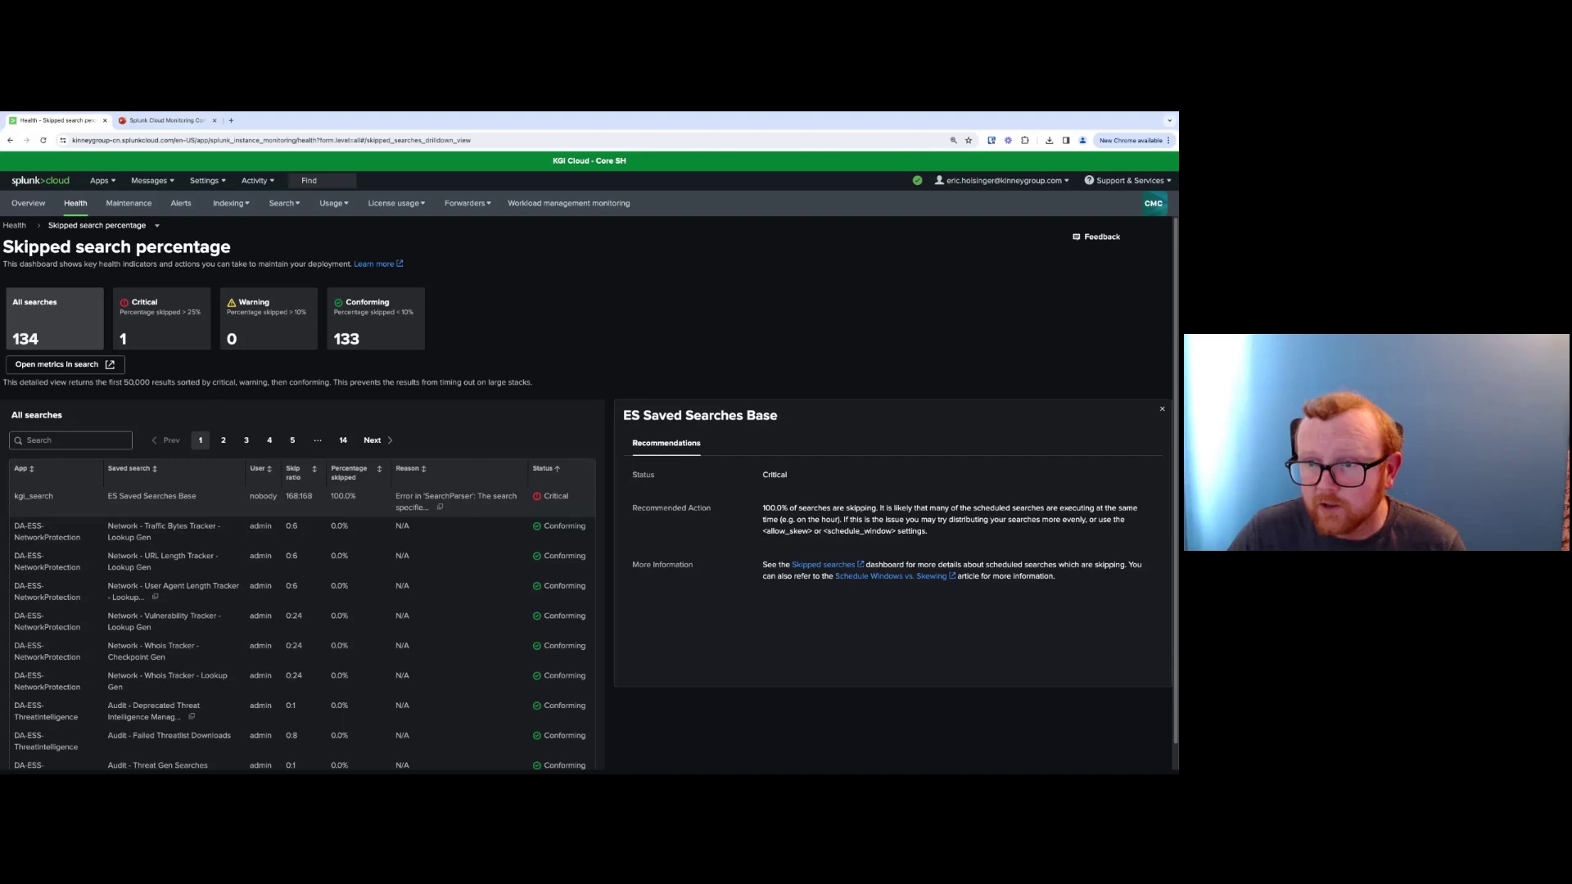
# Switch to the PowerPoint presentation and show the Maintenance Dashboard slide
pyautogui.click(166, 121)
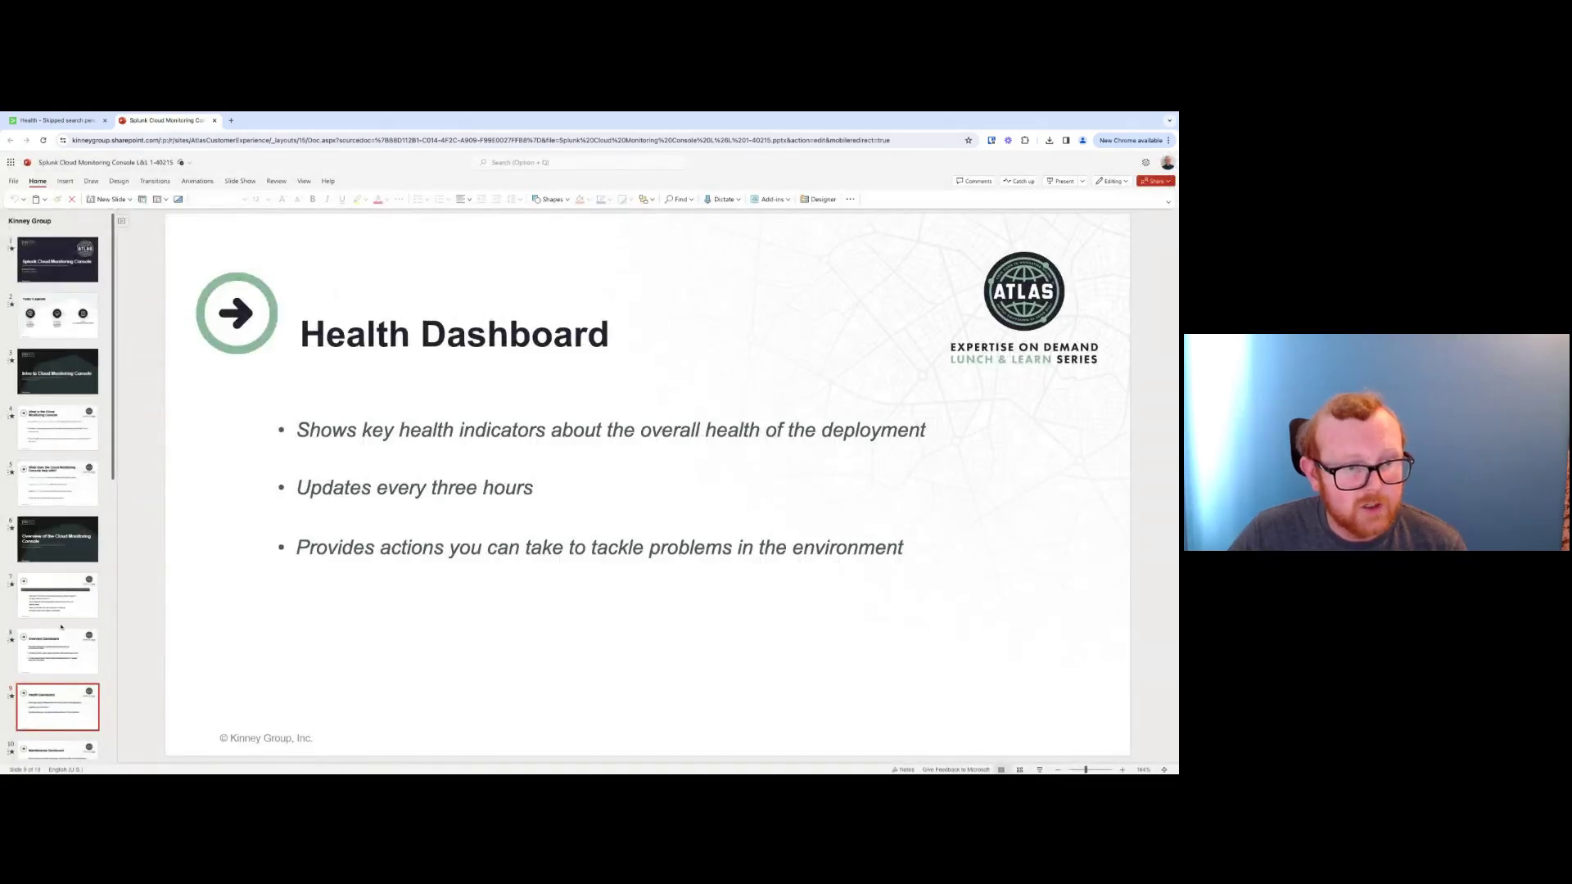
pyautogui.scroll(-5, 61, 621)
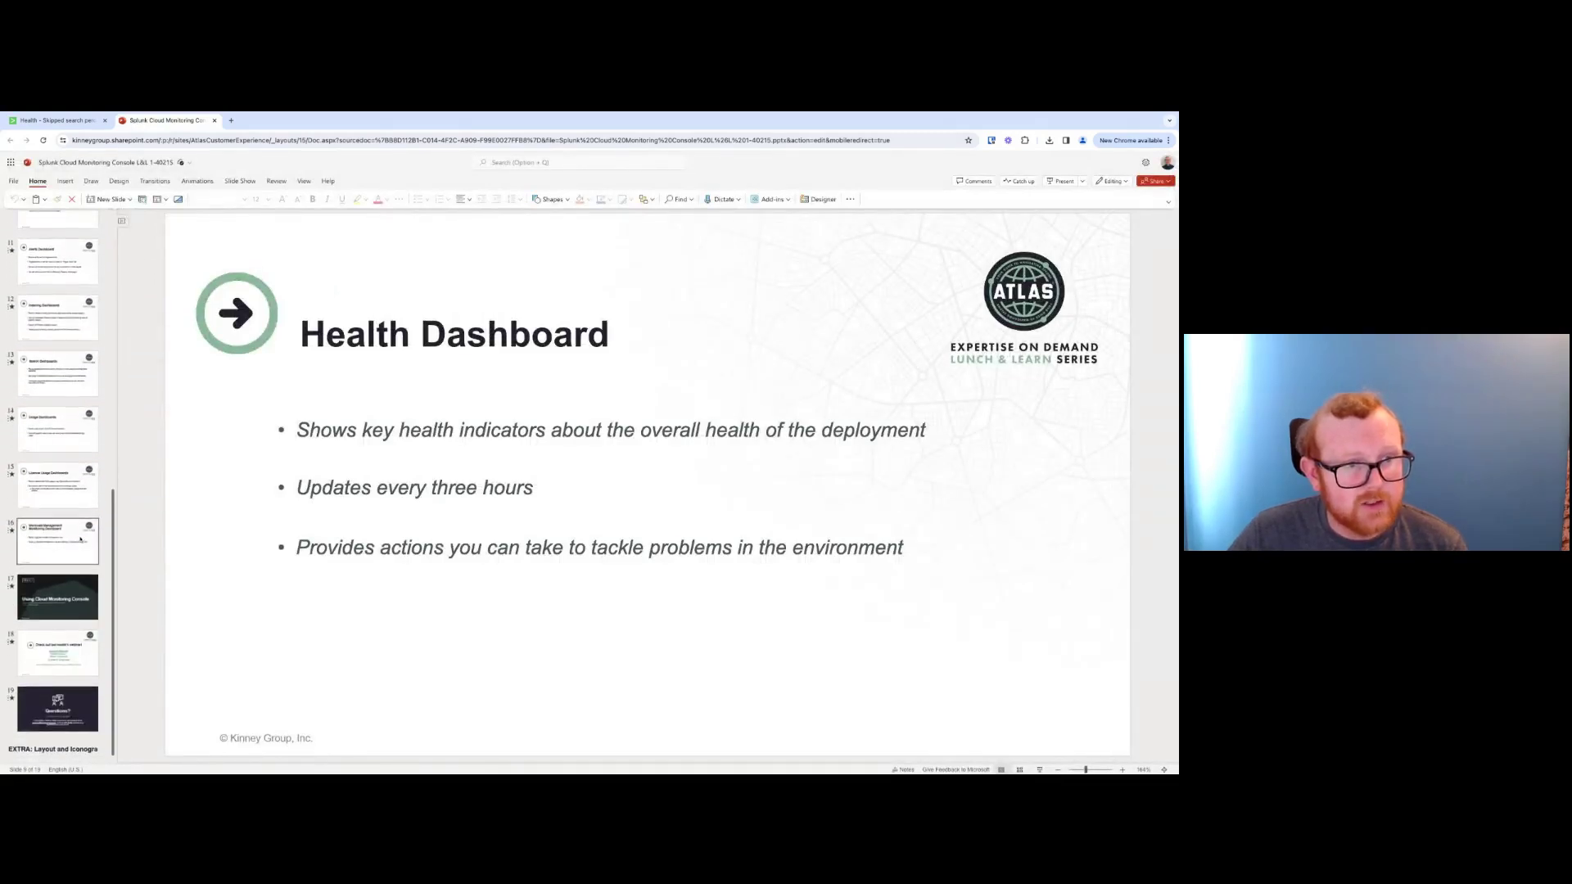
pyautogui.click(81, 304)
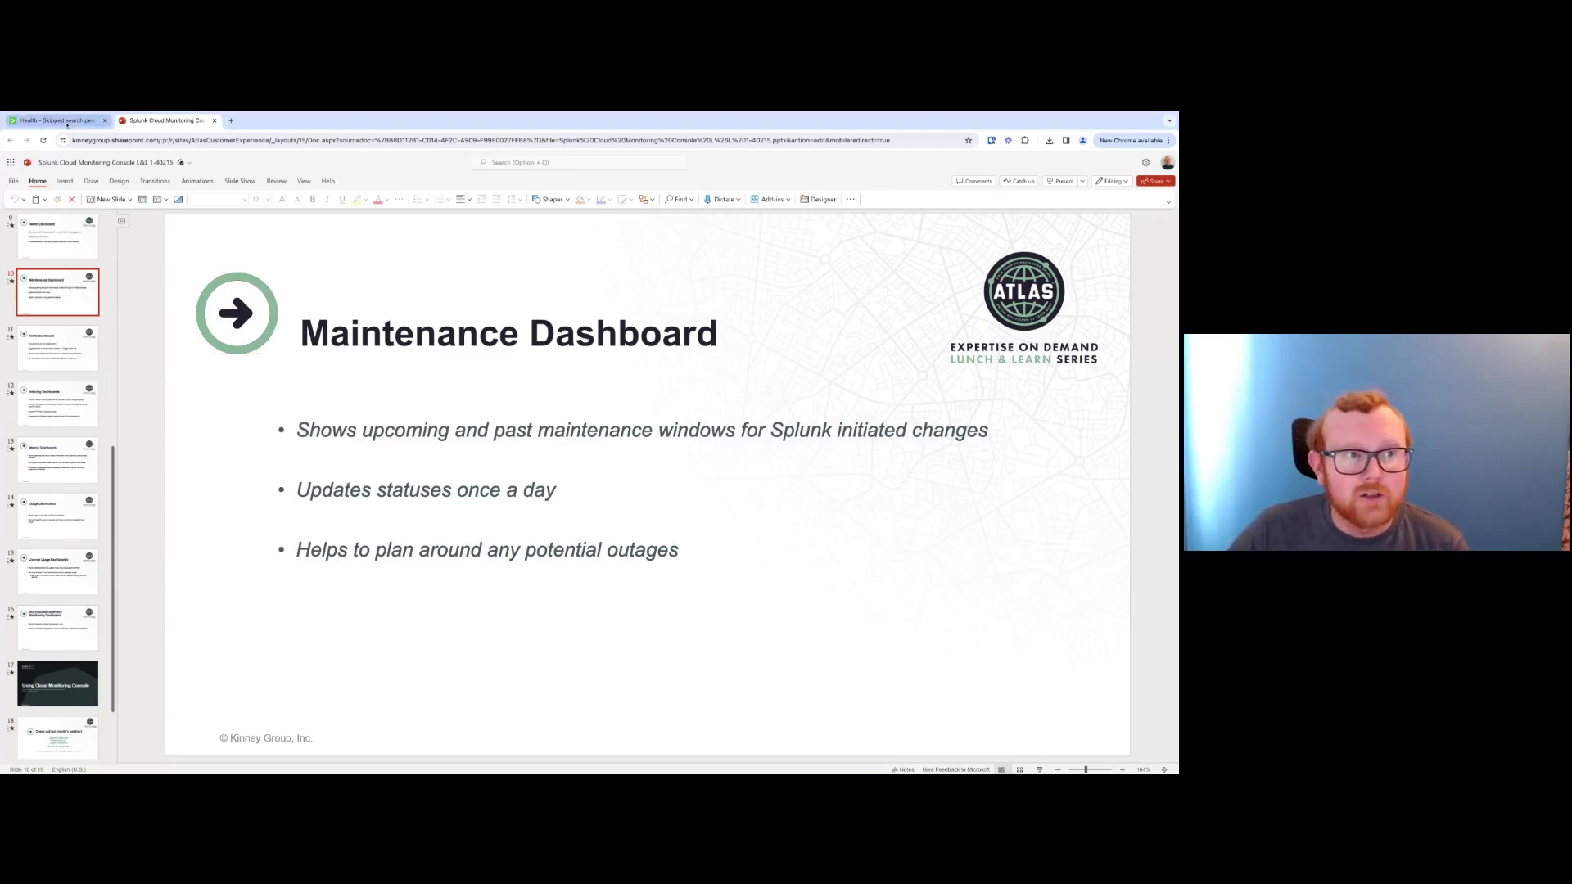
# Return to Splunk, open the Maintenance dashboard and filter its maintenance windows to Past
pyautogui.click(53, 120)
pyautogui.click(123, 203)
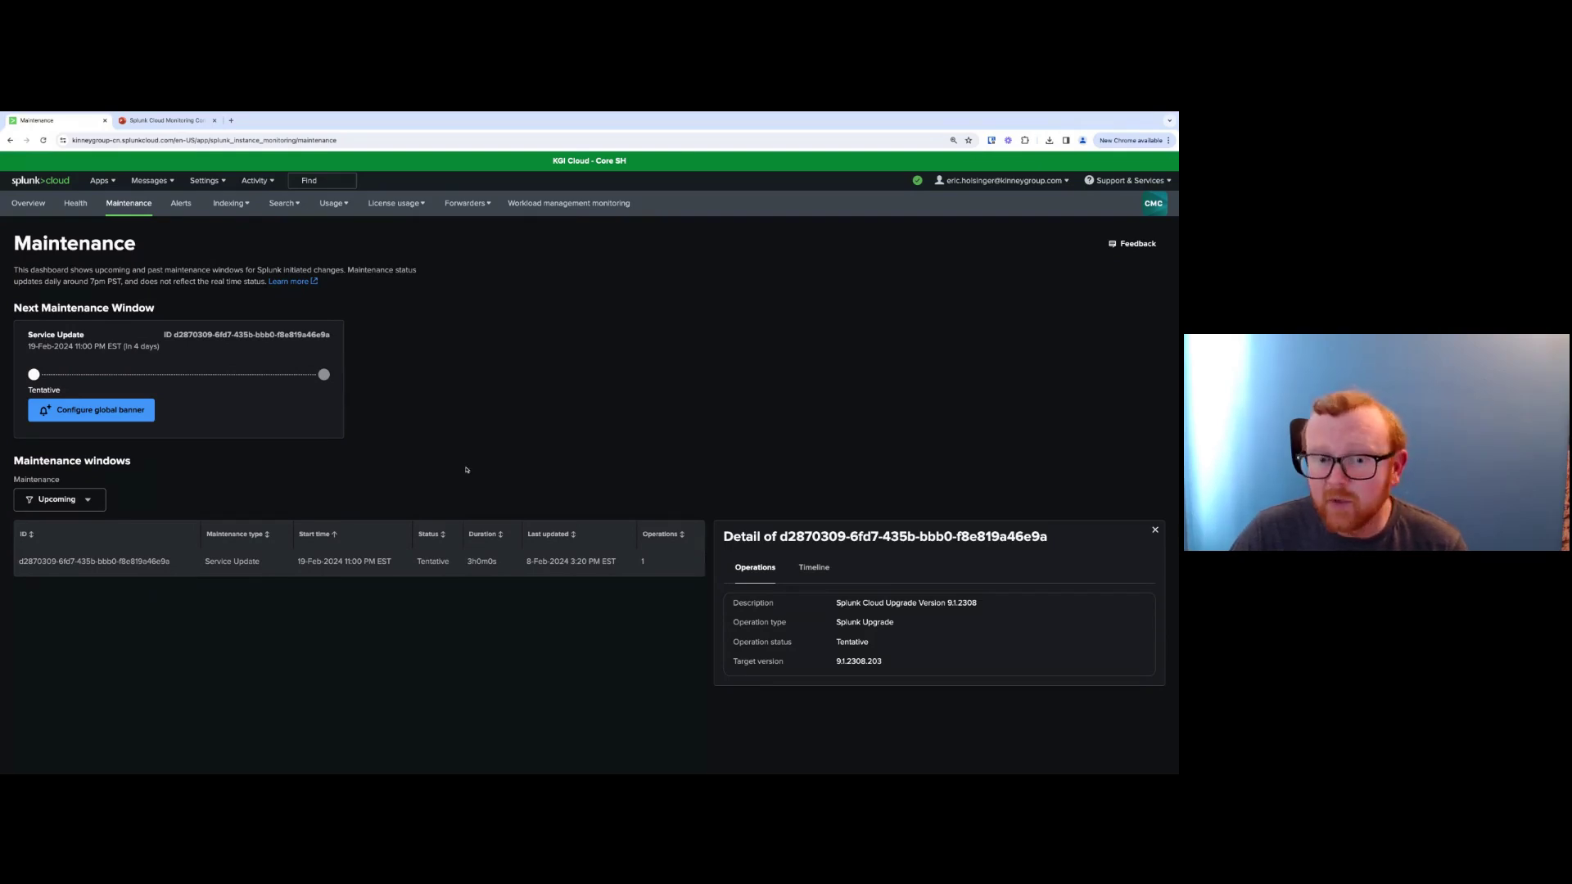
pyautogui.click(59, 500)
pyautogui.click(62, 555)
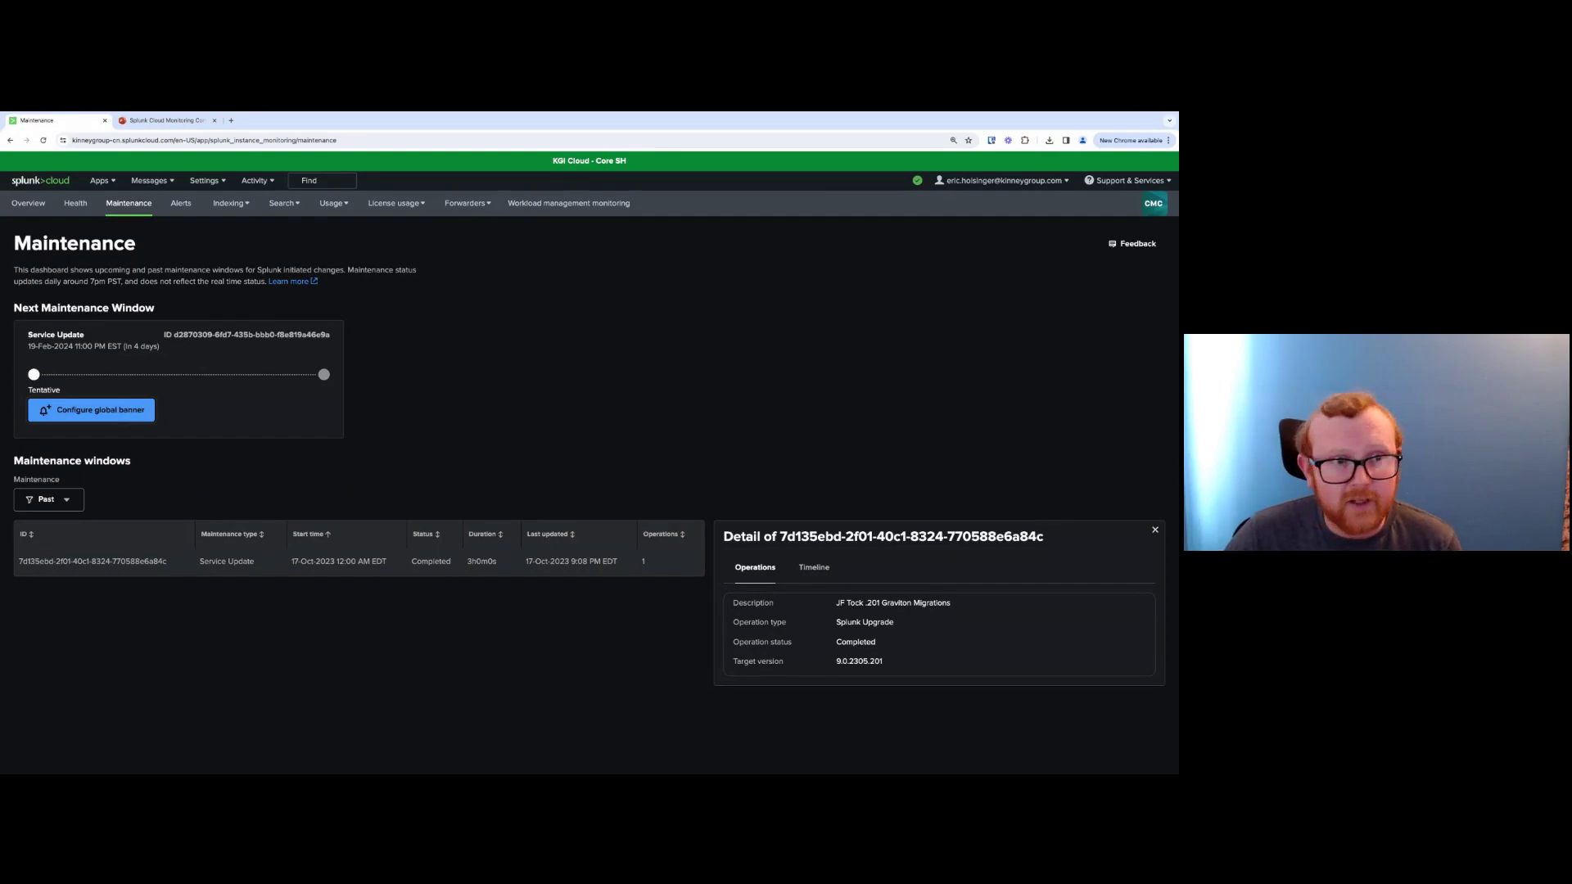
# Switch to the PowerPoint presentation to show the Alerts Dashboard slide, and return to Splunk to open the Alerts dashboard
pyautogui.click(144, 118)
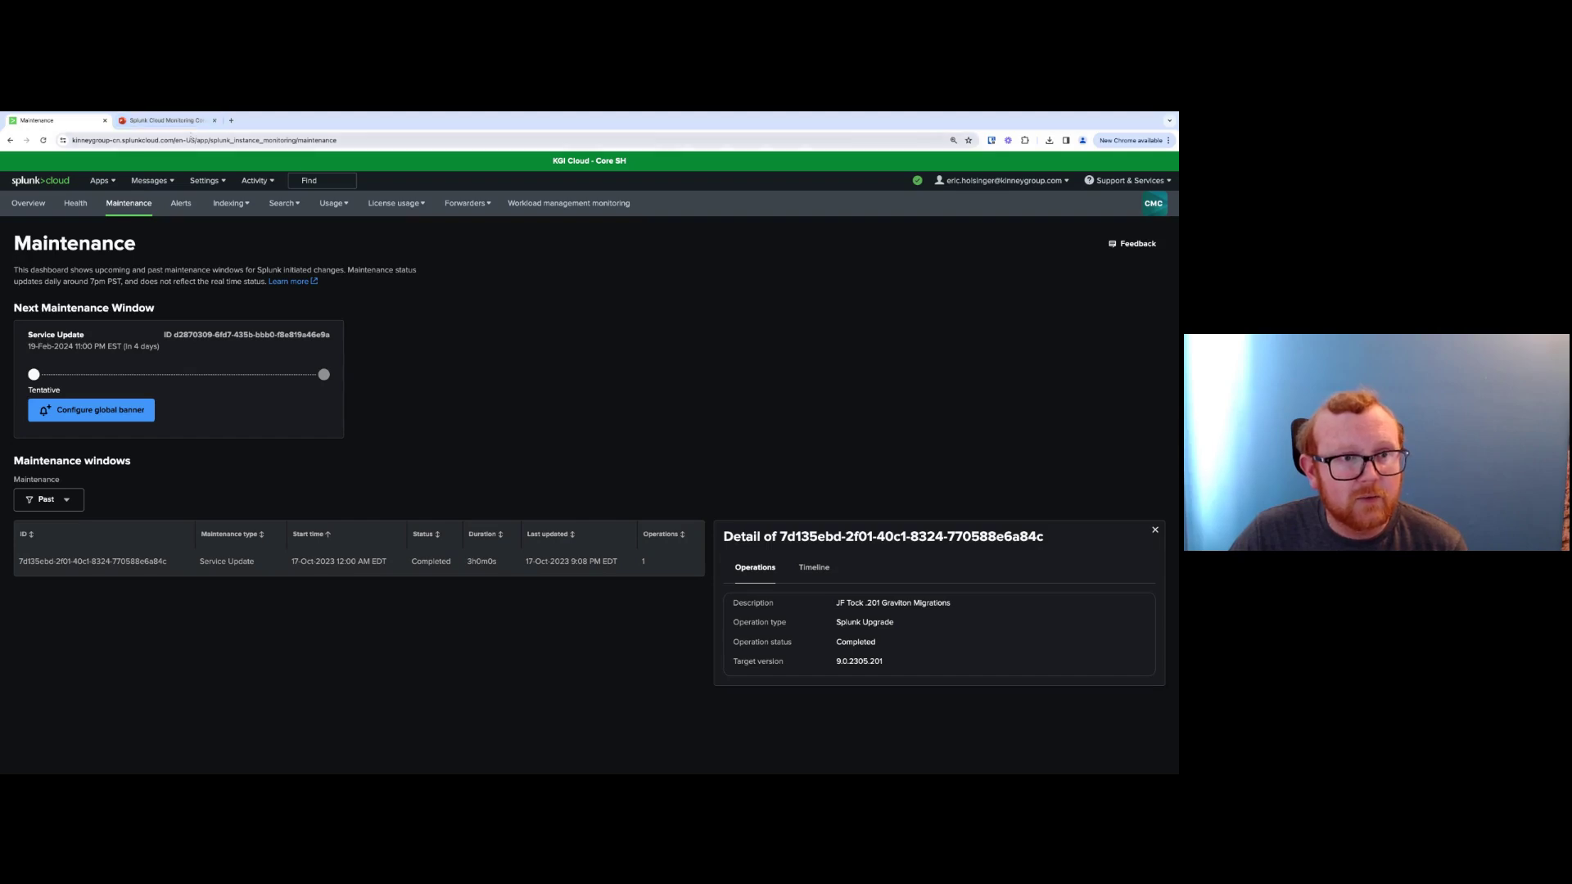
pyautogui.click(52, 339)
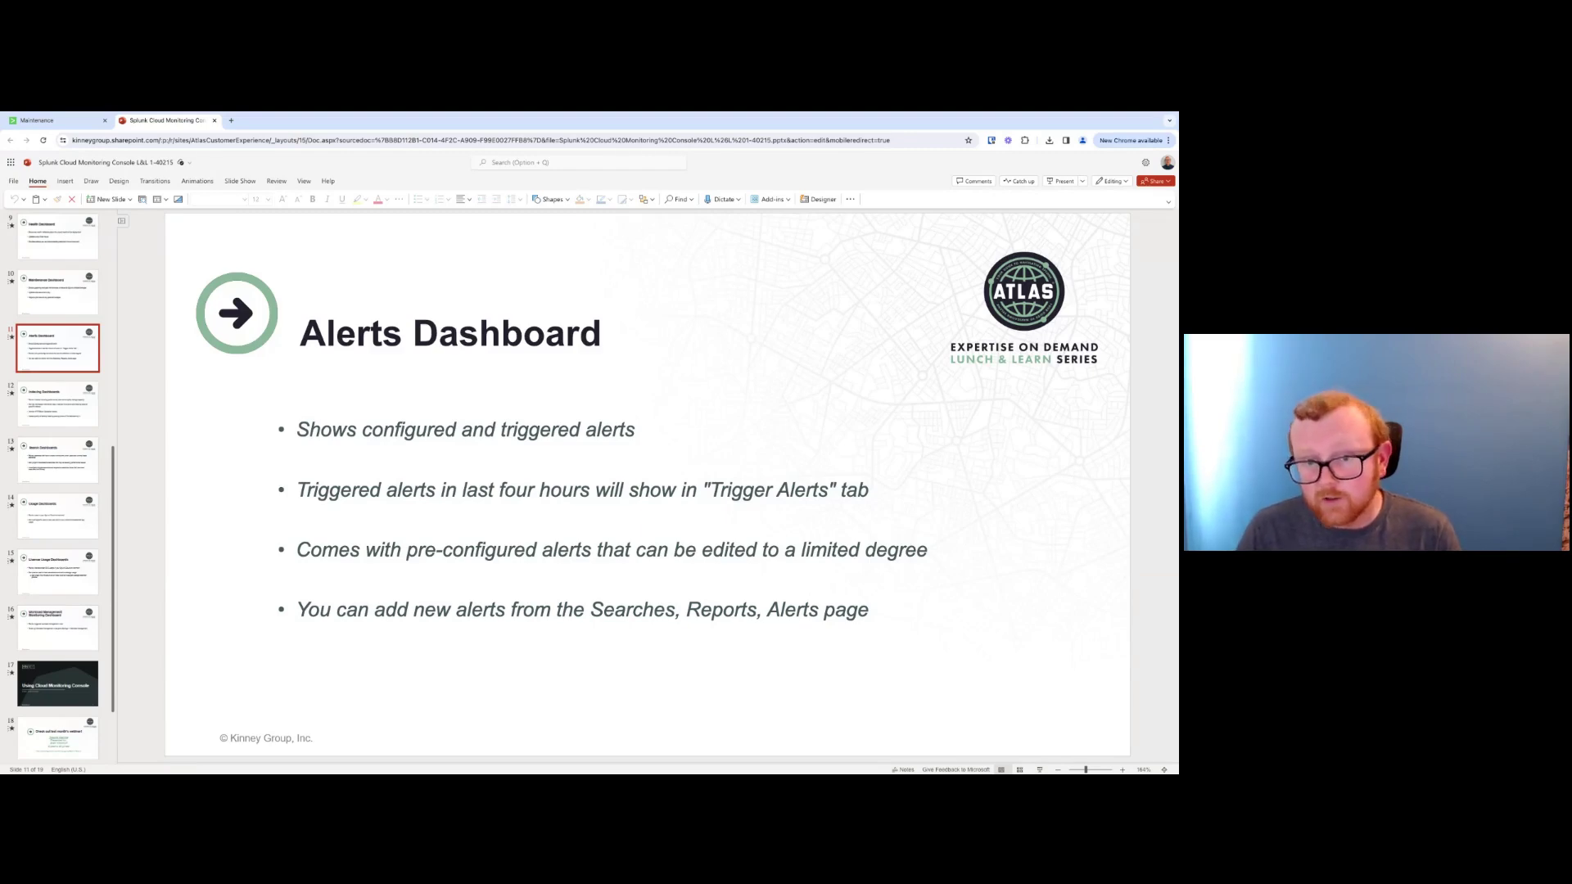
pyautogui.click(29, 119)
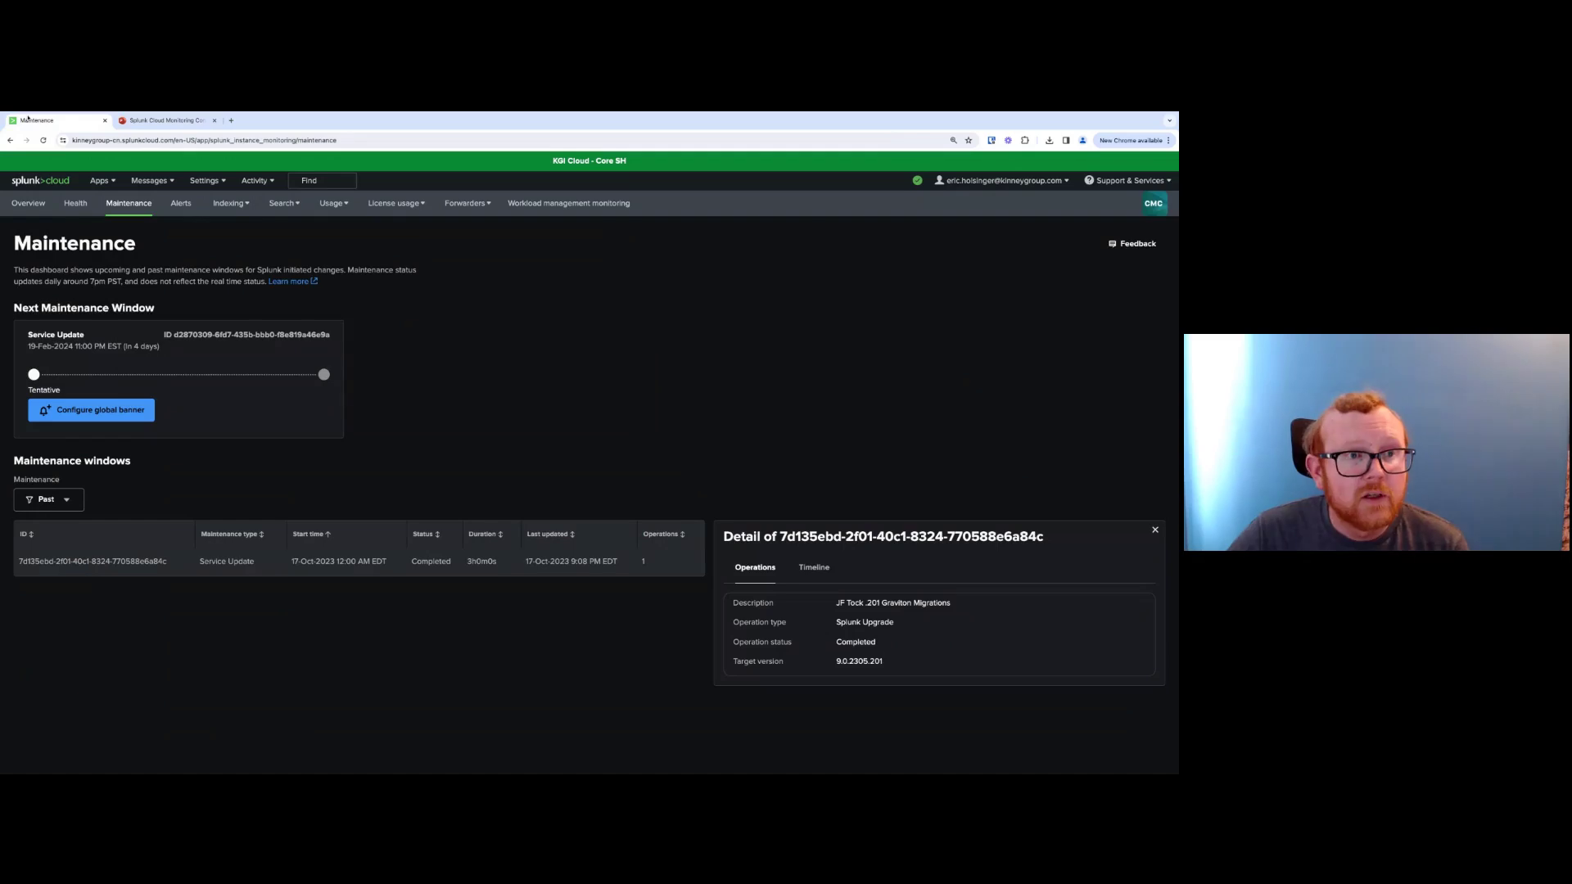
pyautogui.click(186, 210)
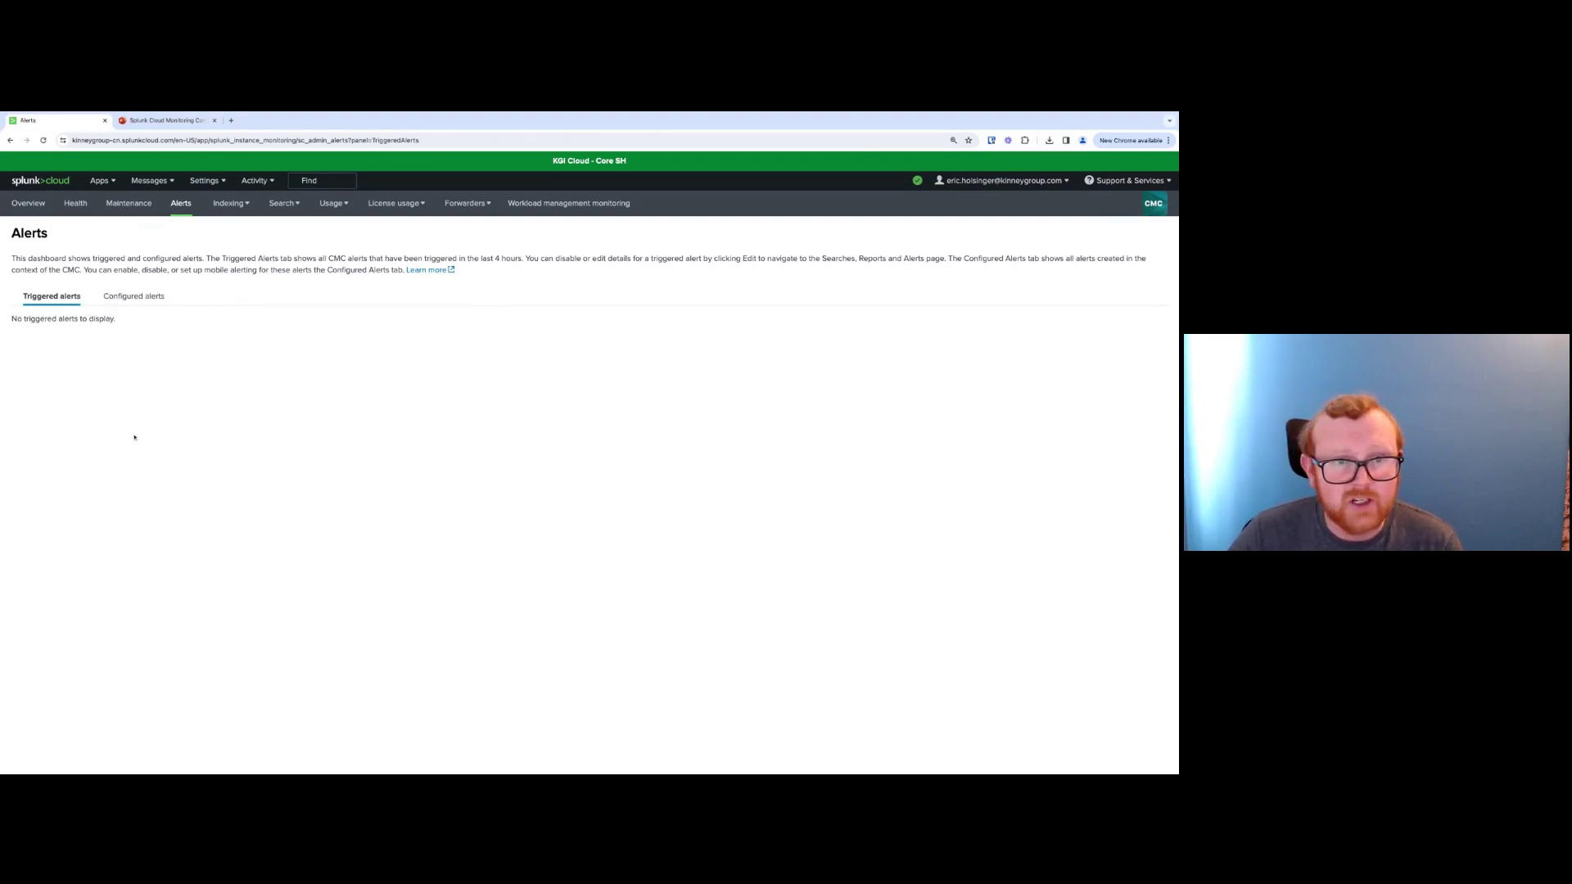
# Show the configured alerts and open CMC Alert - Skipped search percentage for editing
pyautogui.click(107, 296)
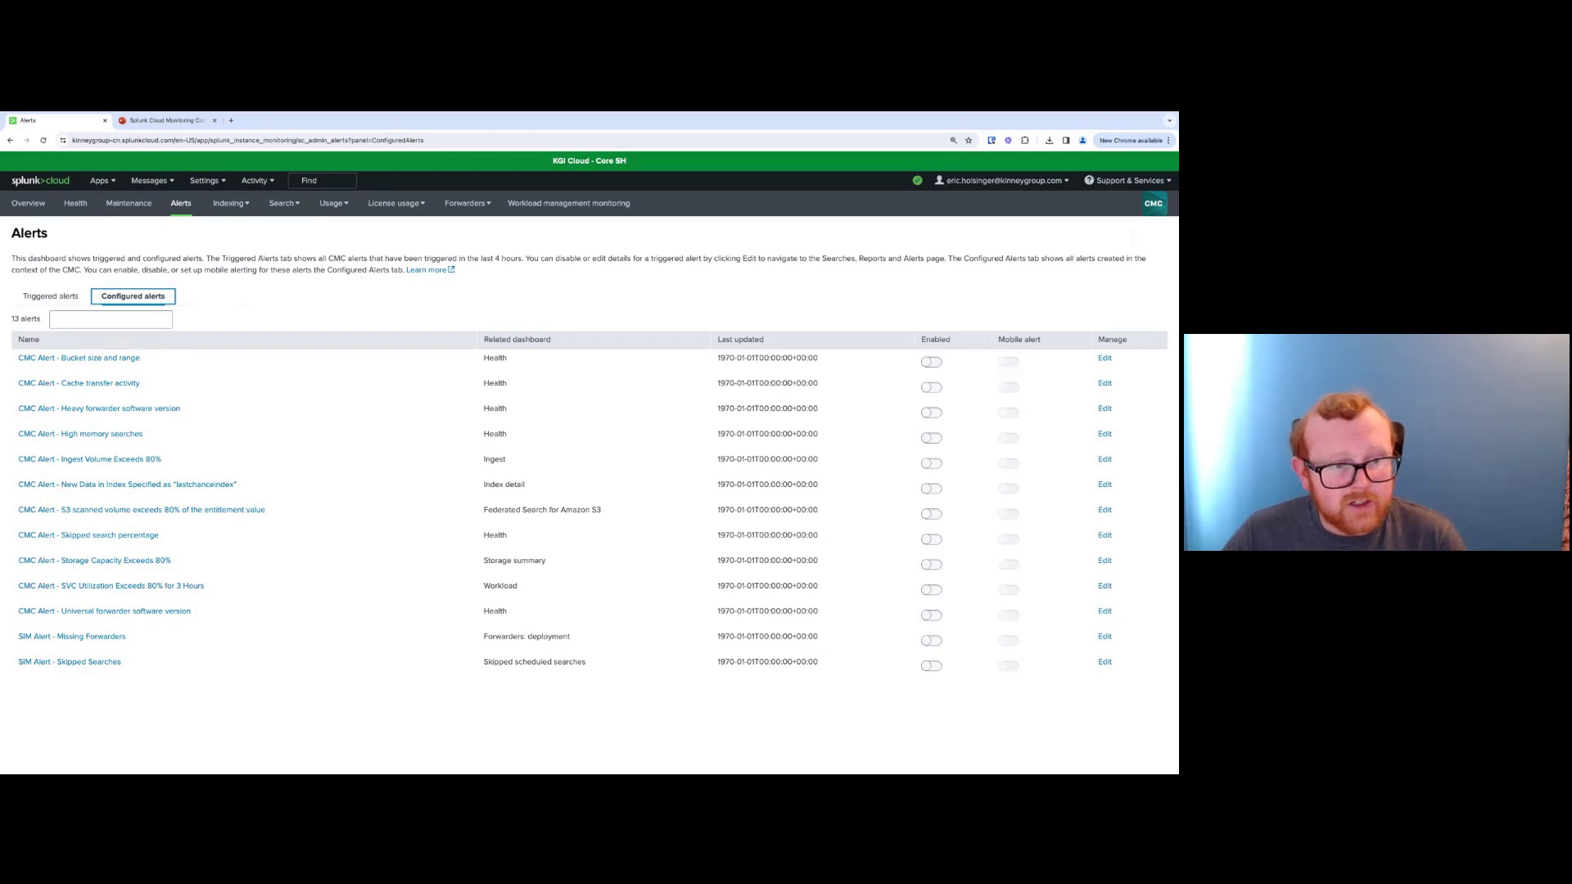
pyautogui.click(336, 294)
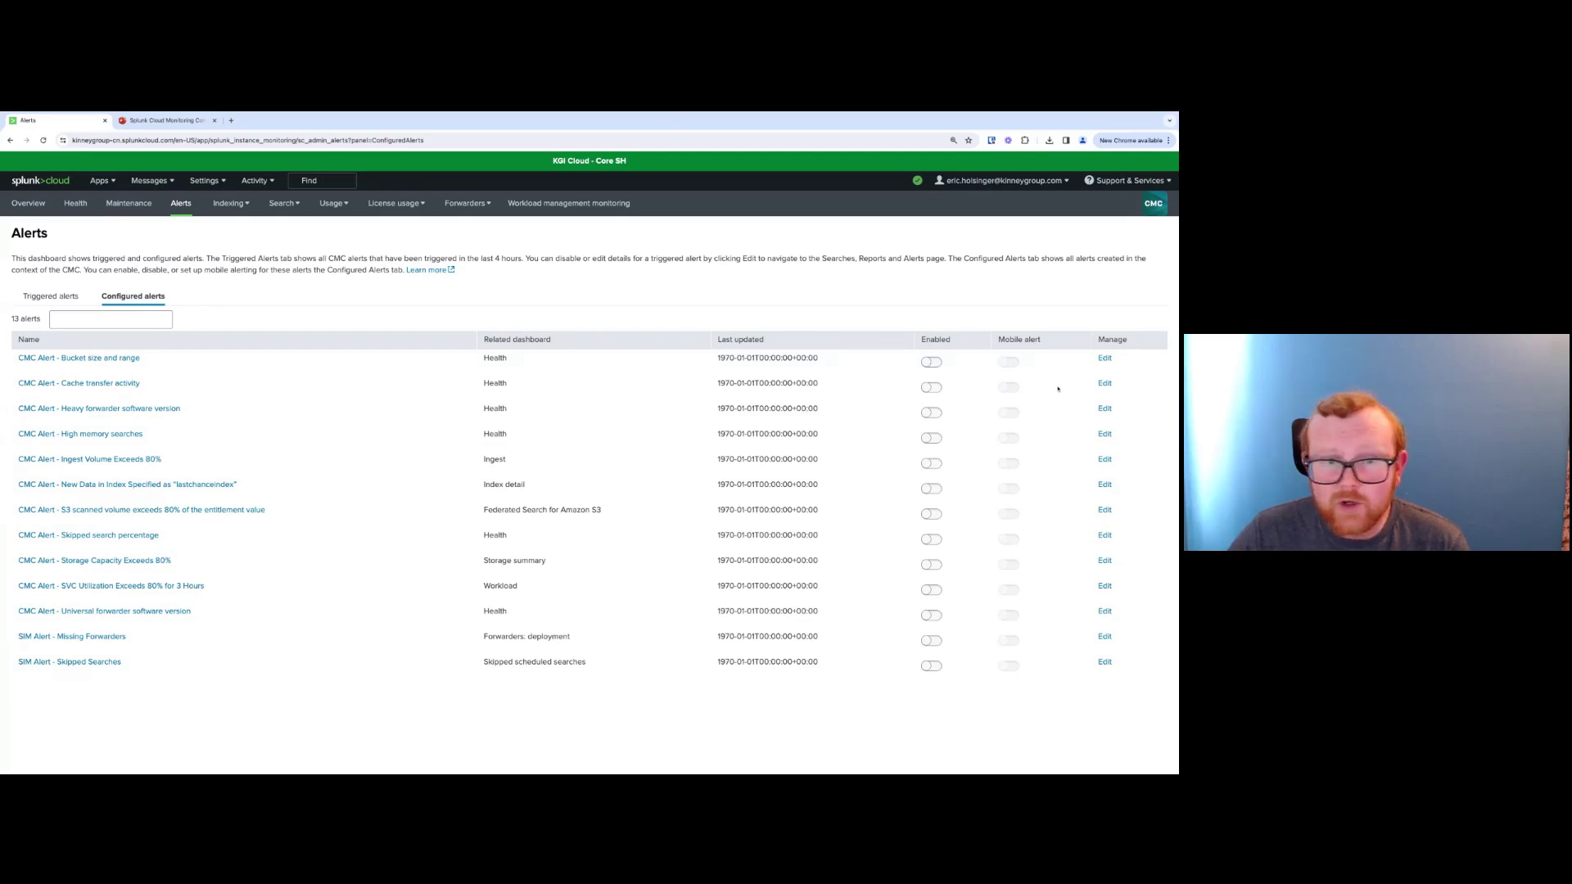
pyautogui.click(1105, 535)
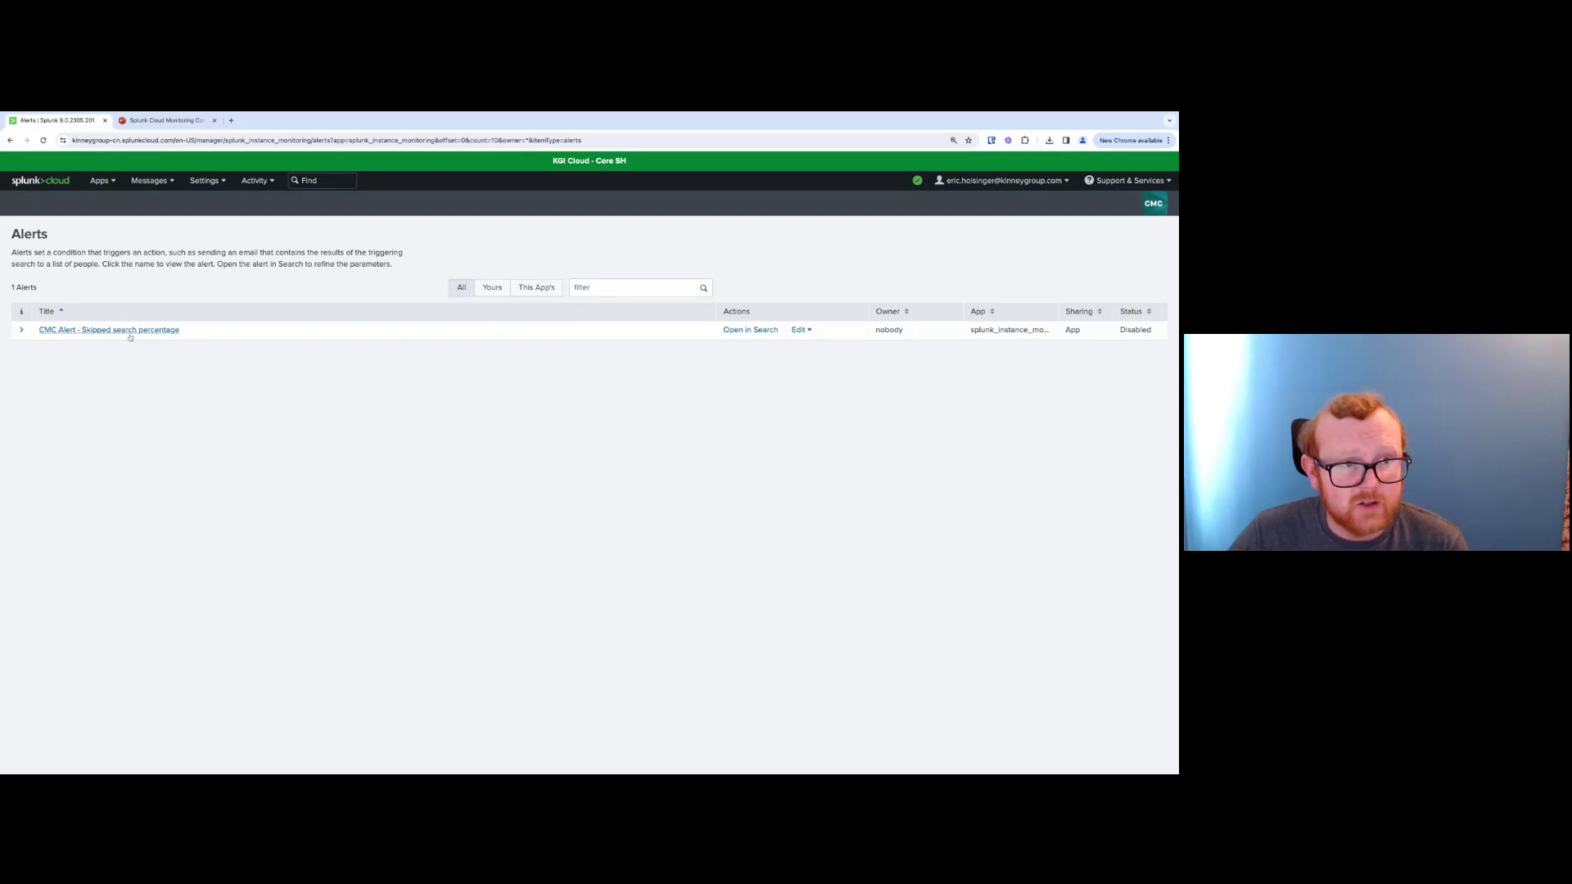
pyautogui.click(27, 333)
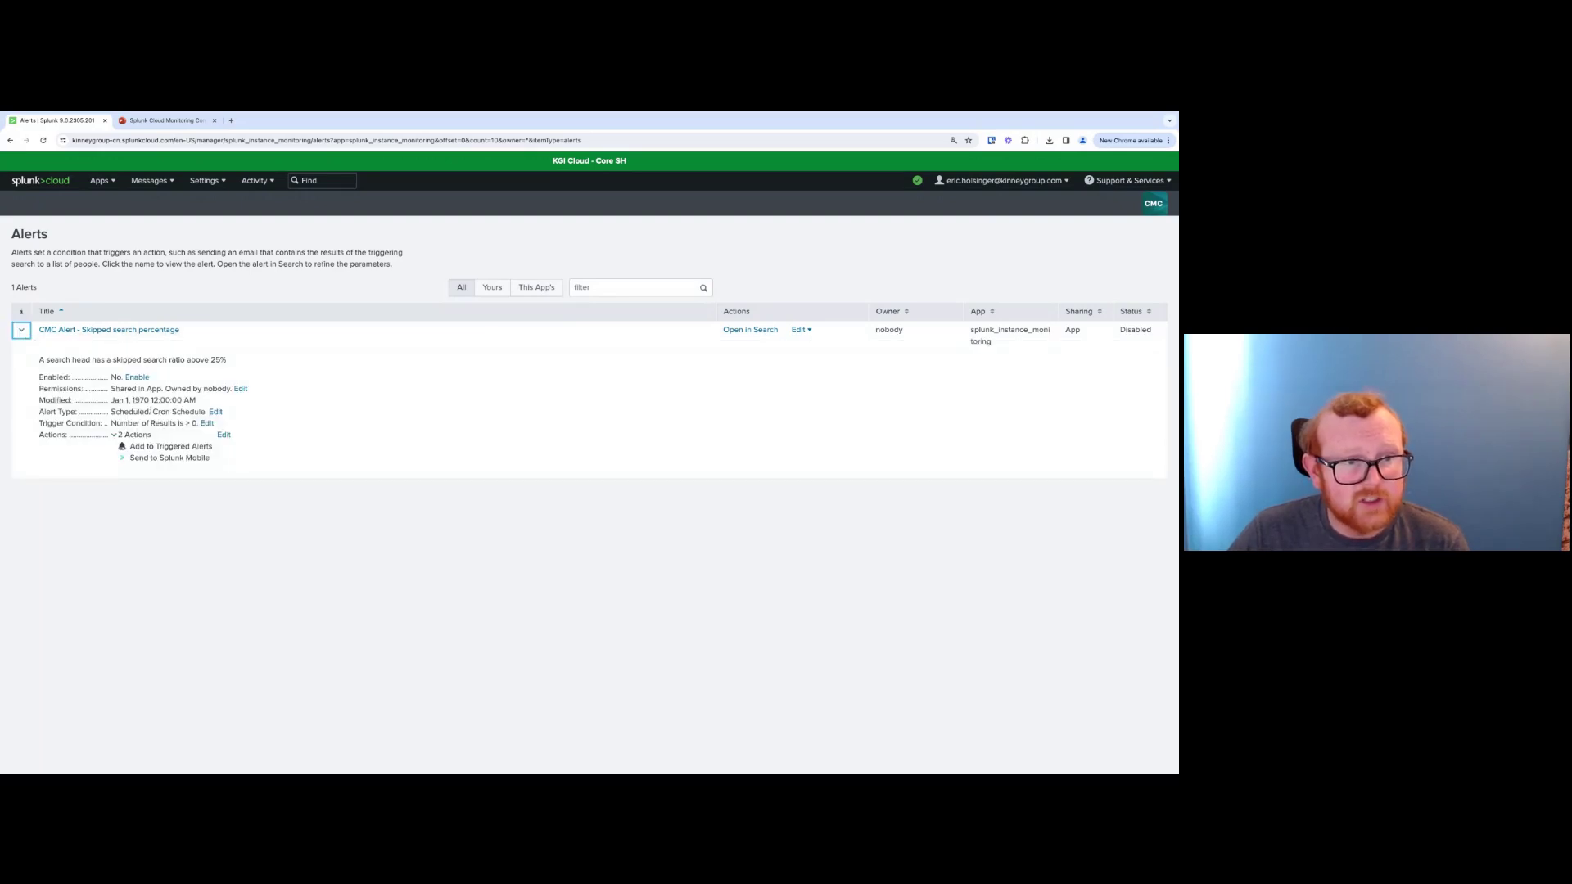
pyautogui.click(797, 330)
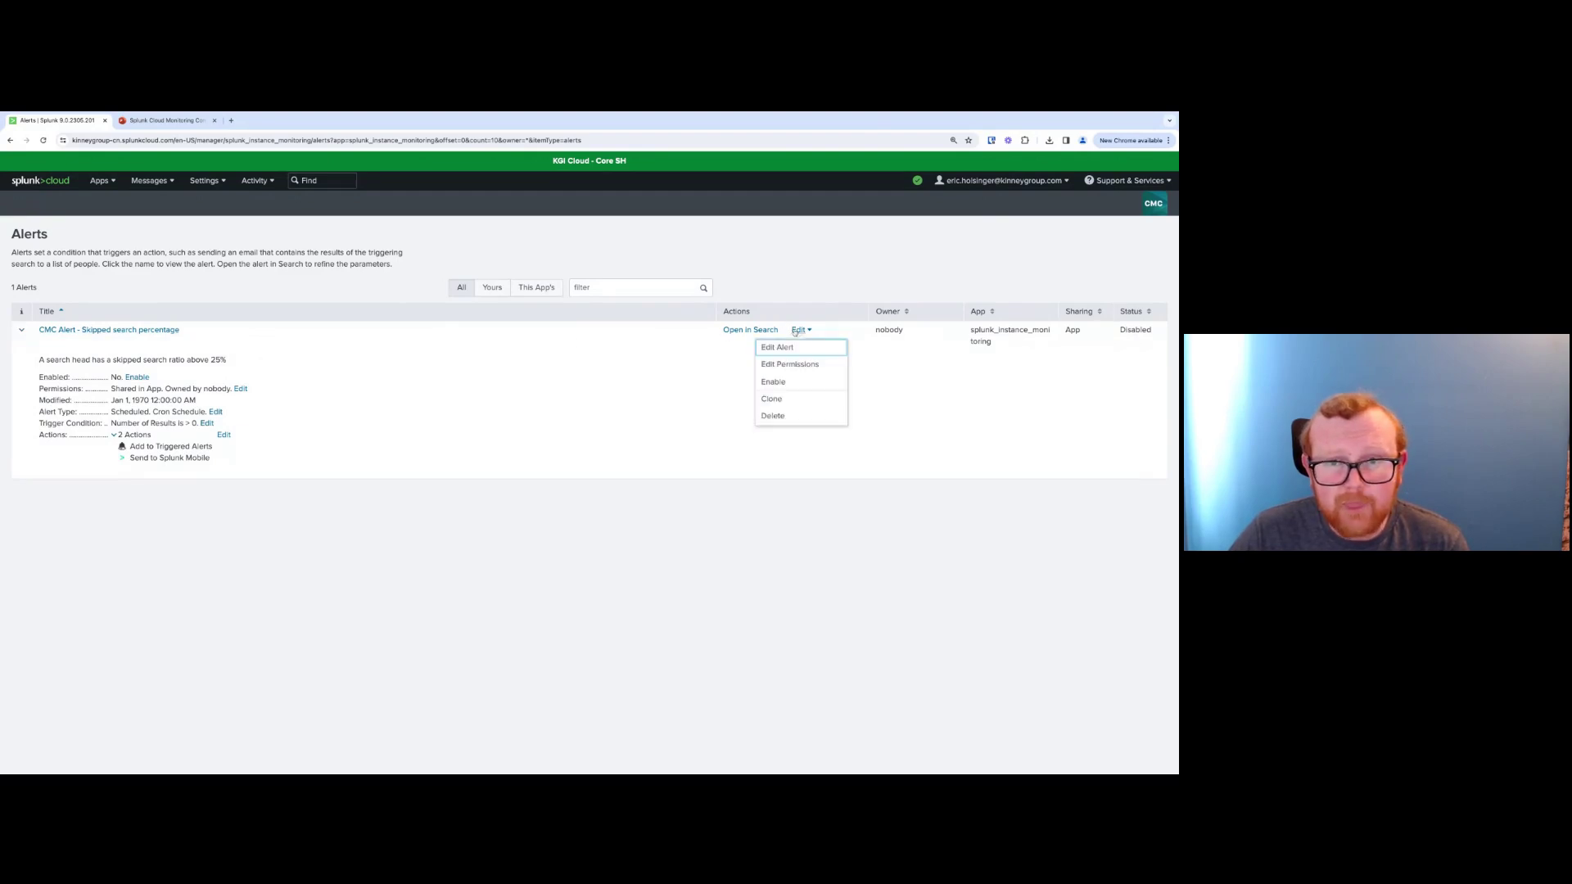
pyautogui.click(794, 345)
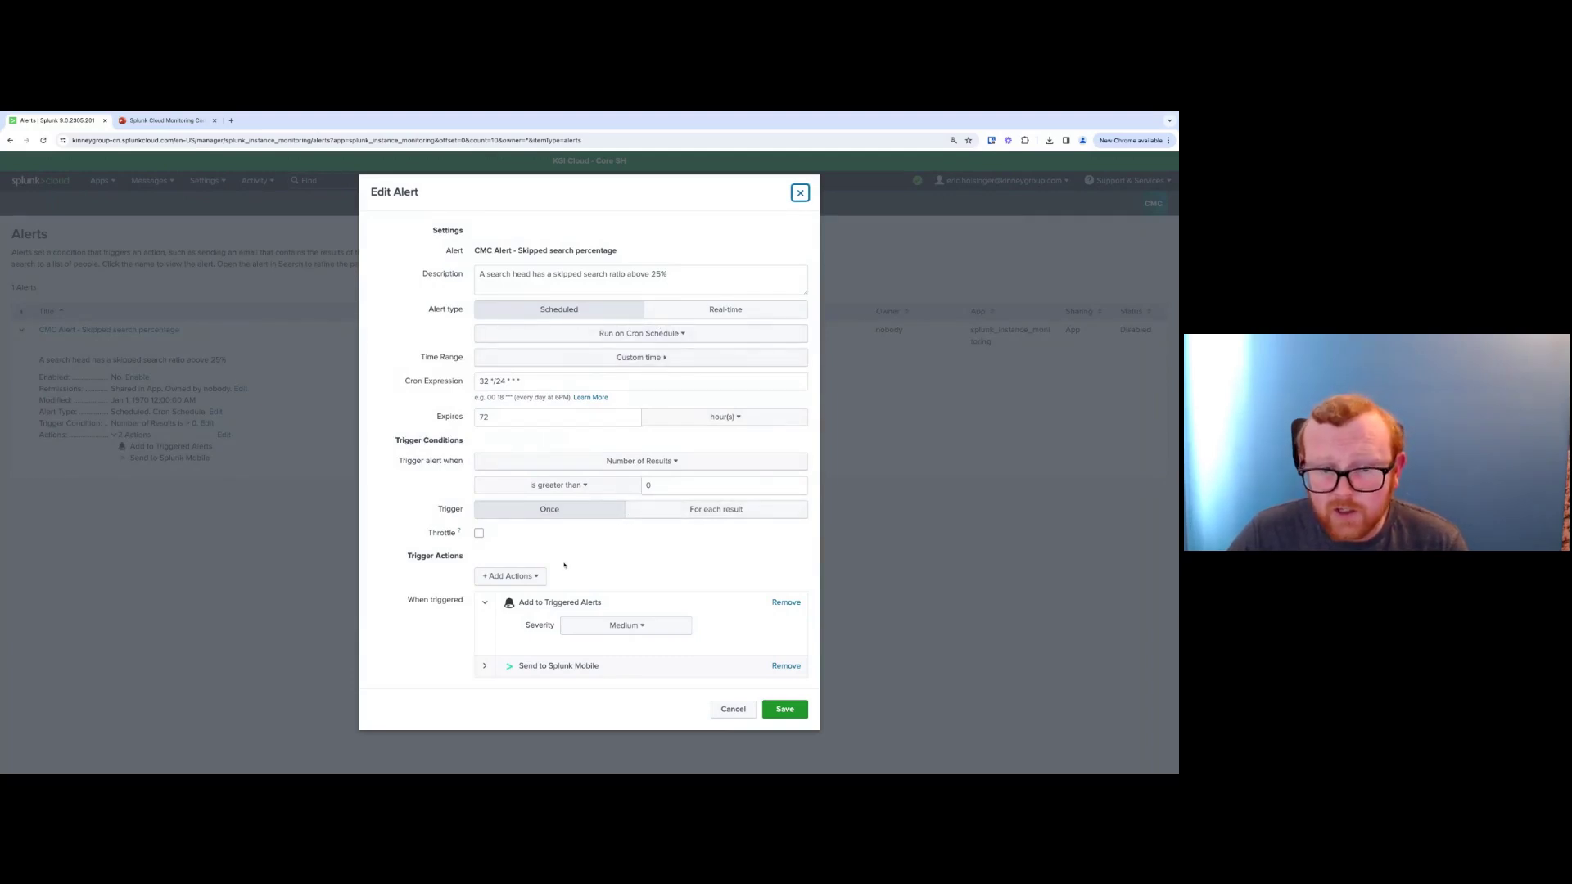
# Examine the trigger actions that can be added to the alert and close the editor without saving
pyautogui.click(505, 578)
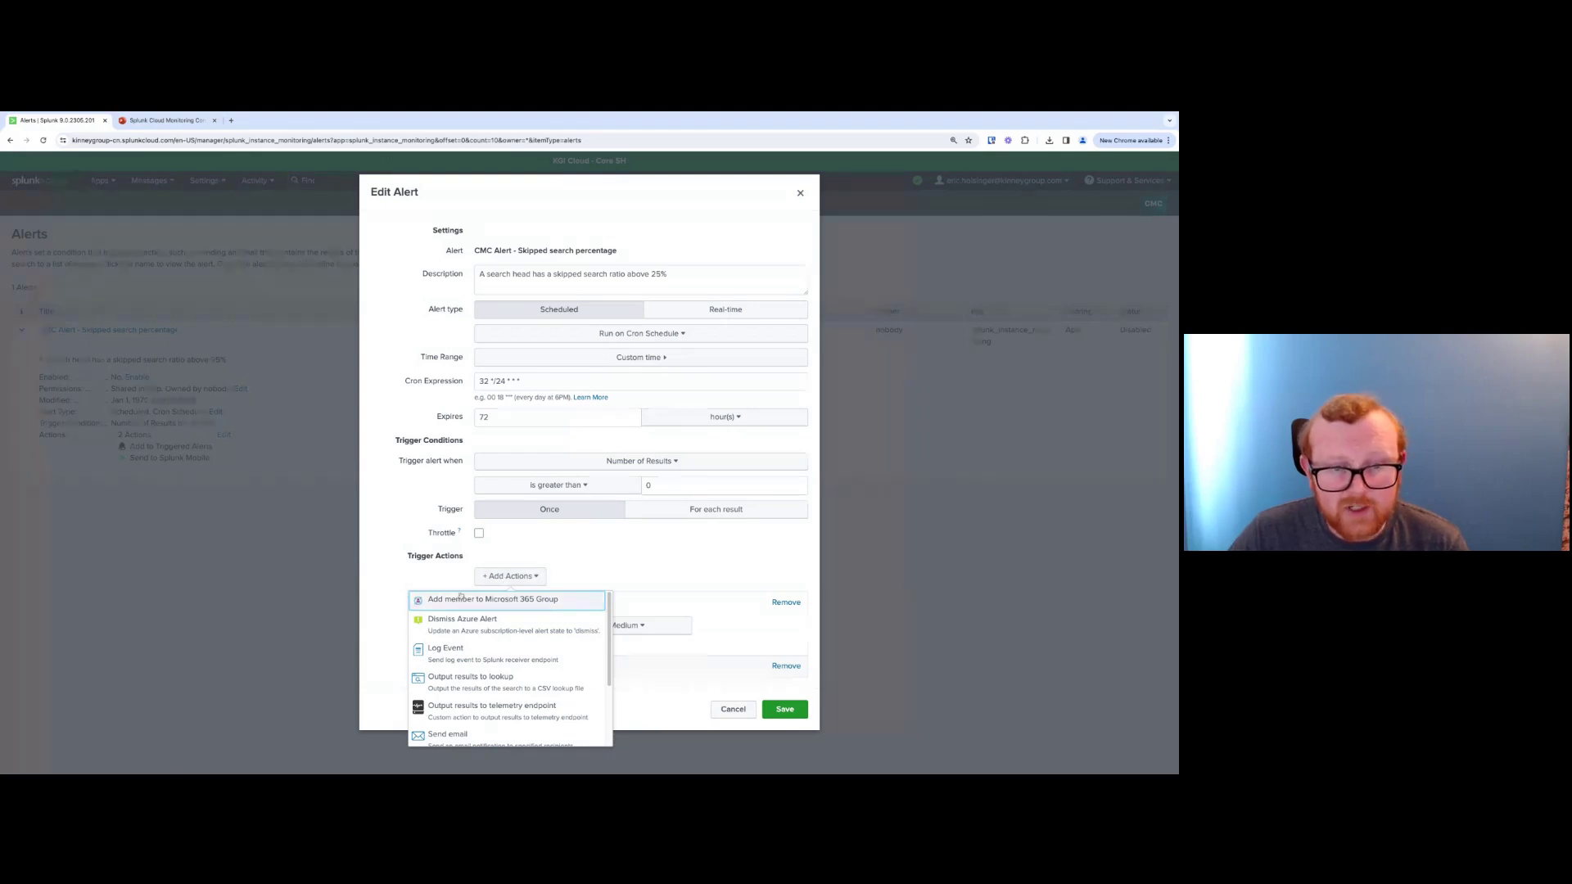
pyautogui.click(393, 576)
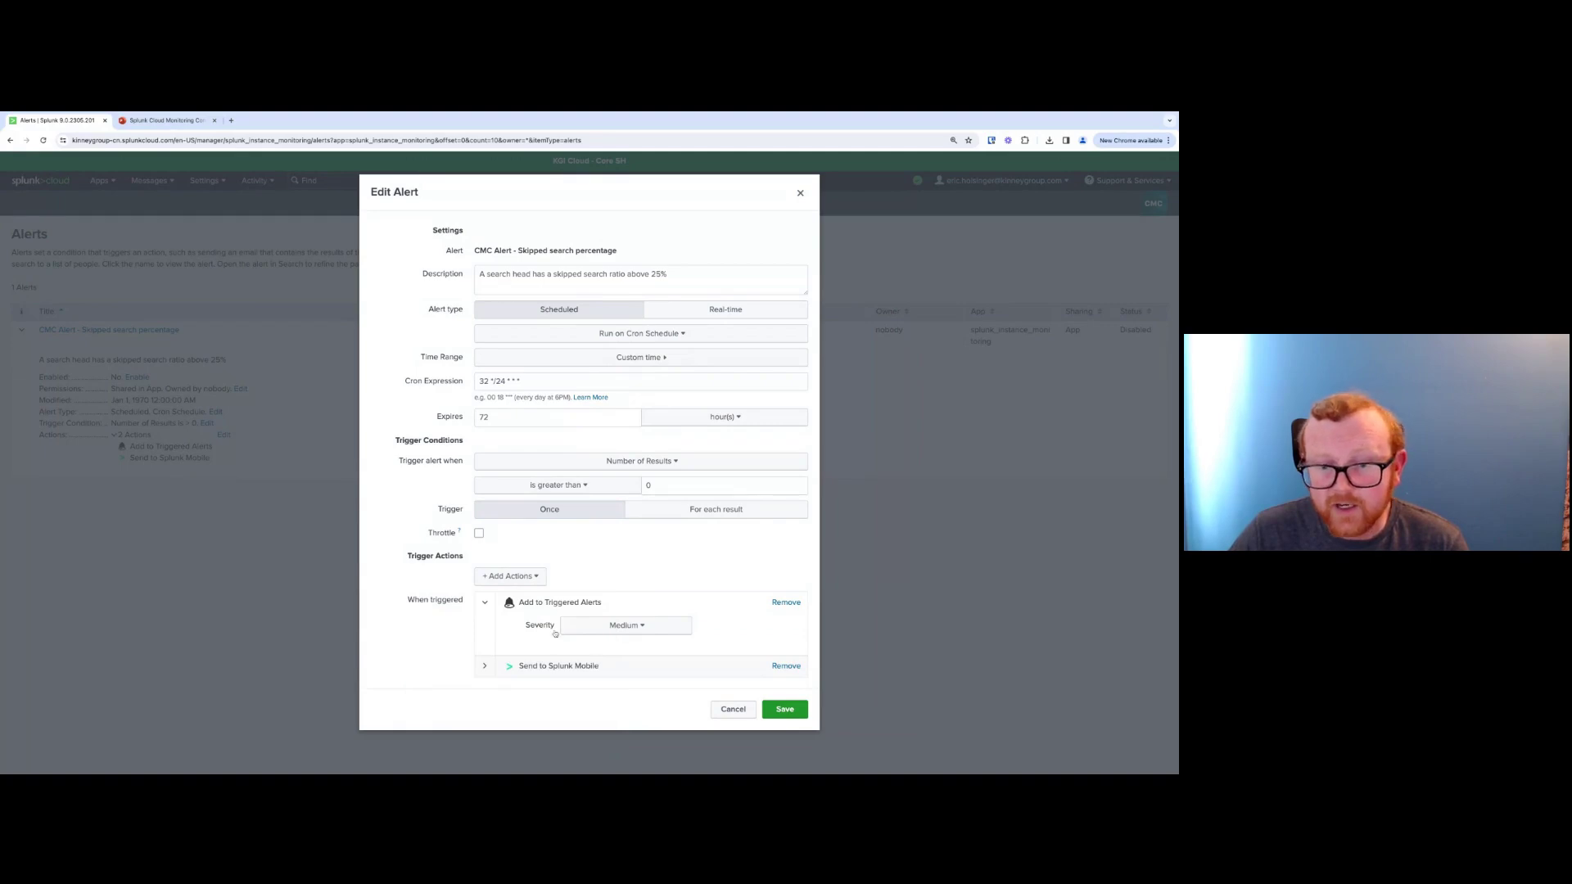
pyautogui.click(729, 710)
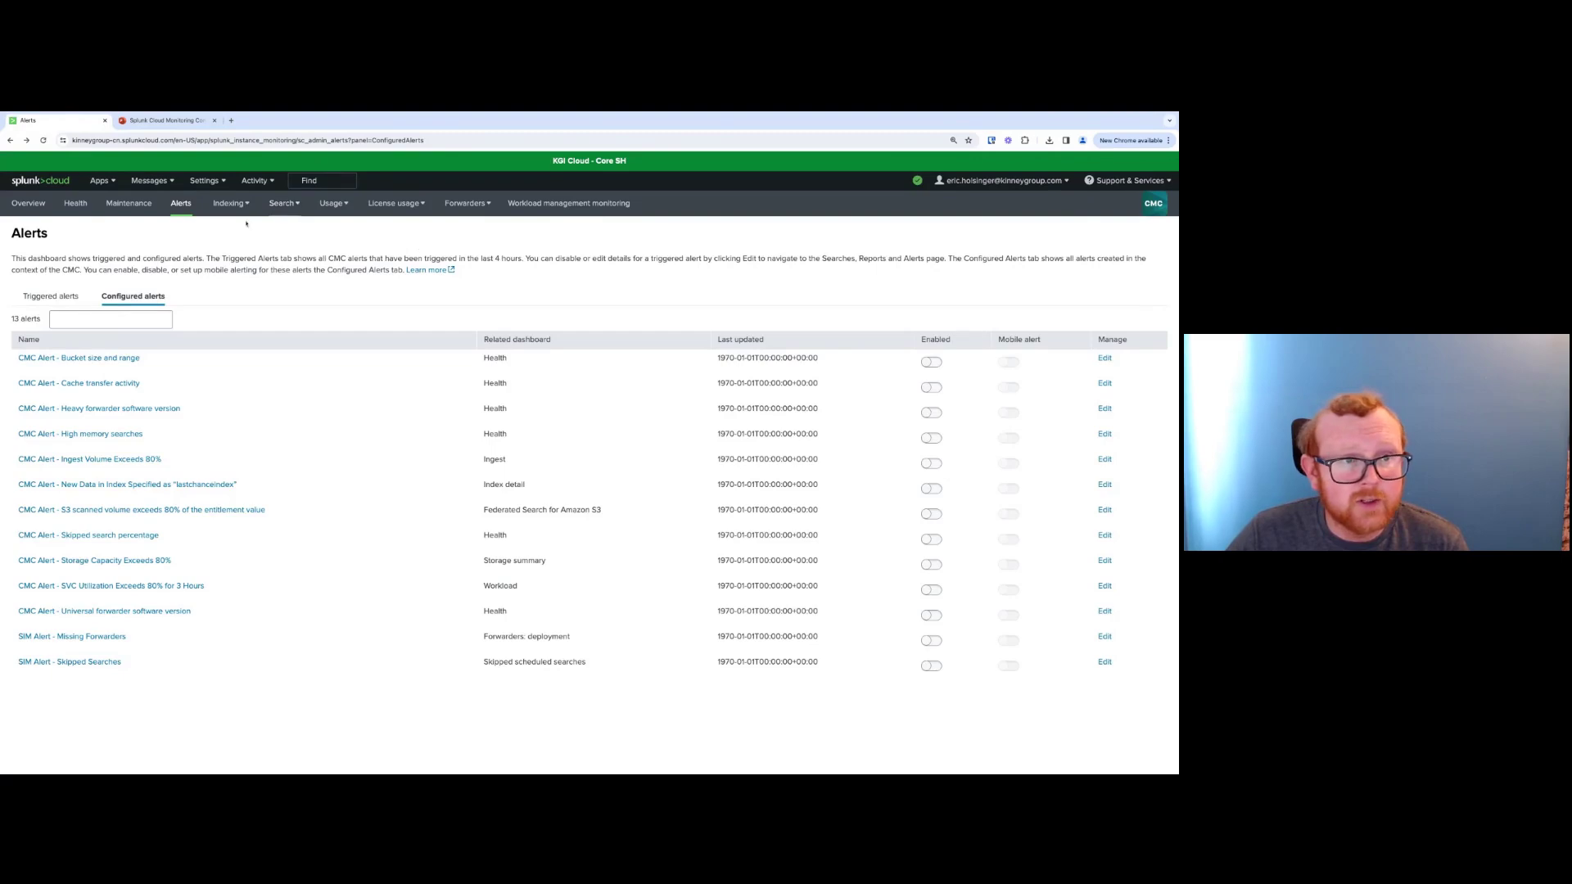
# Open the Searches, Reports, and Alerts page and start creating a new alert
pyautogui.click(203, 180)
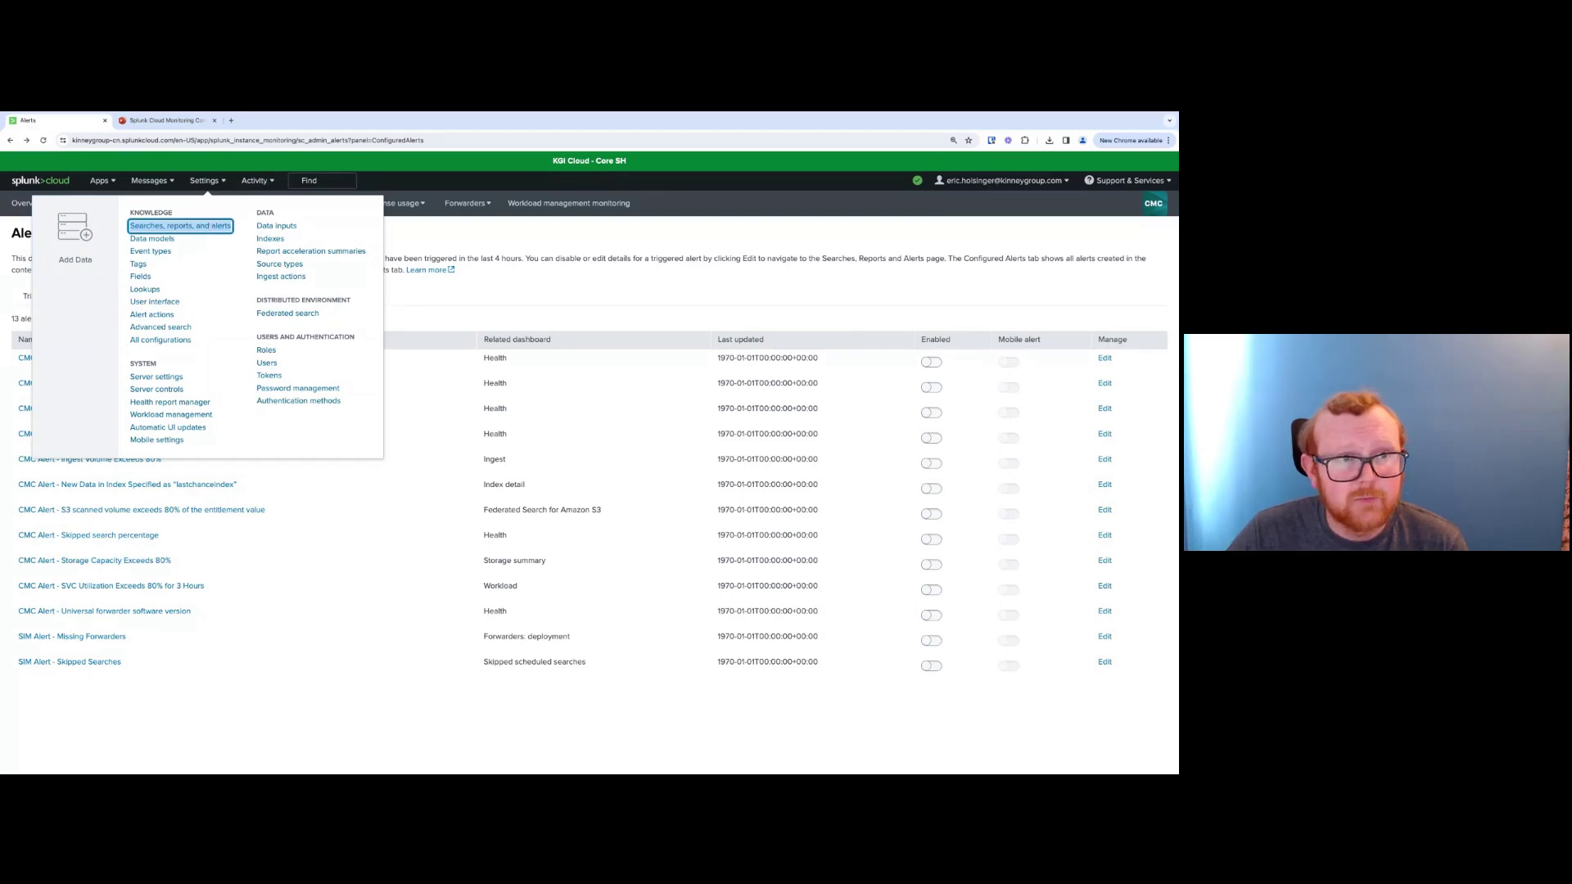
pyautogui.click(180, 226)
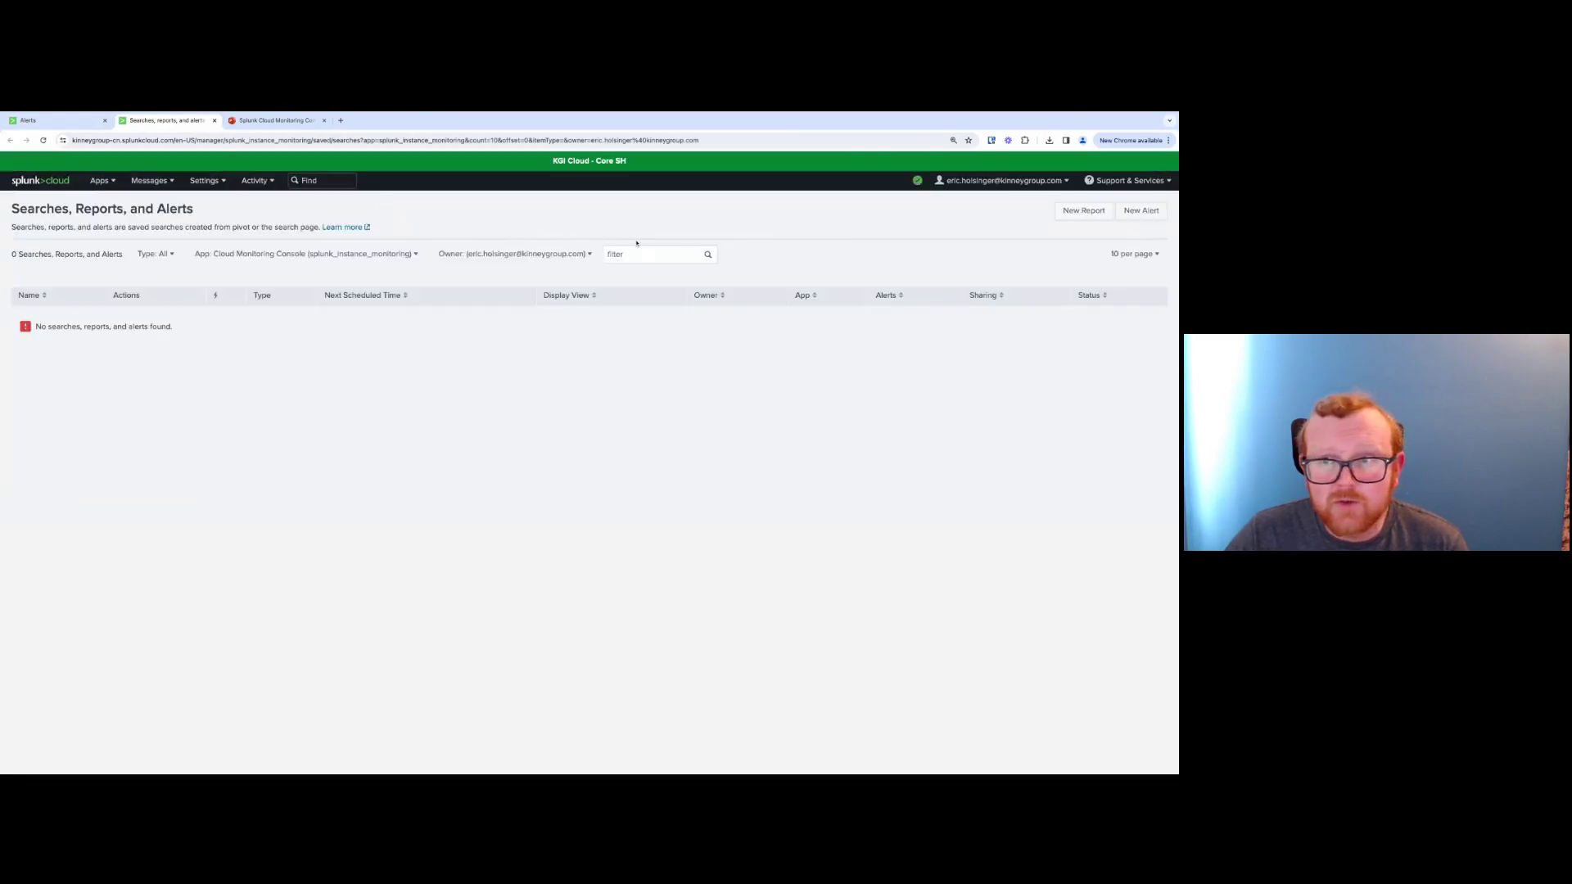
pyautogui.click(1139, 211)
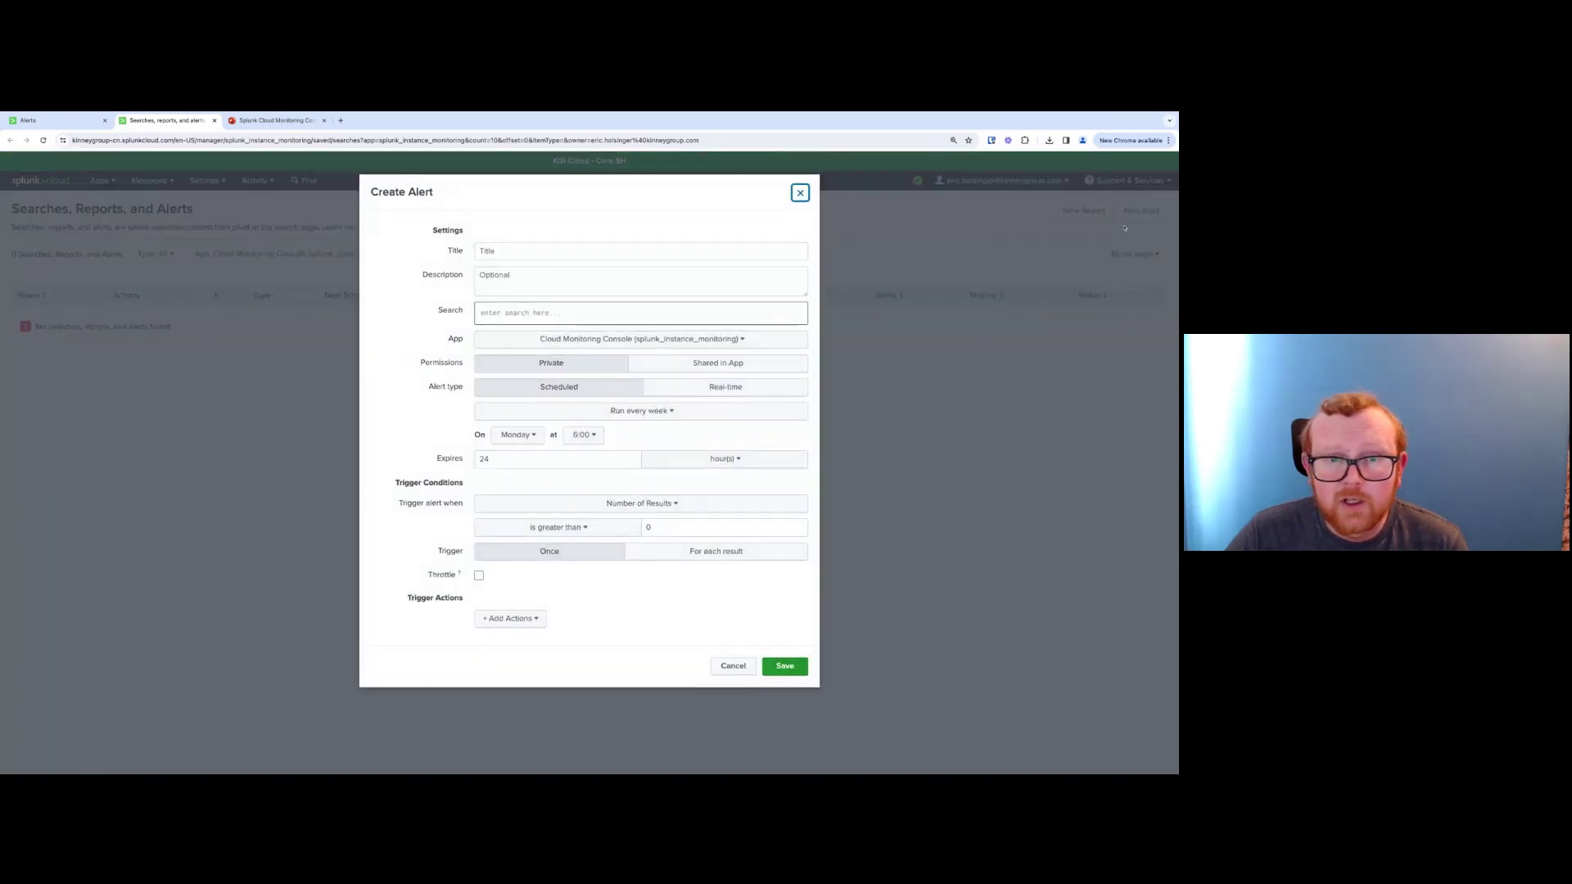
# Examine the app choices and search field of the new alert form, and cancel without saving
pyautogui.click(757, 344)
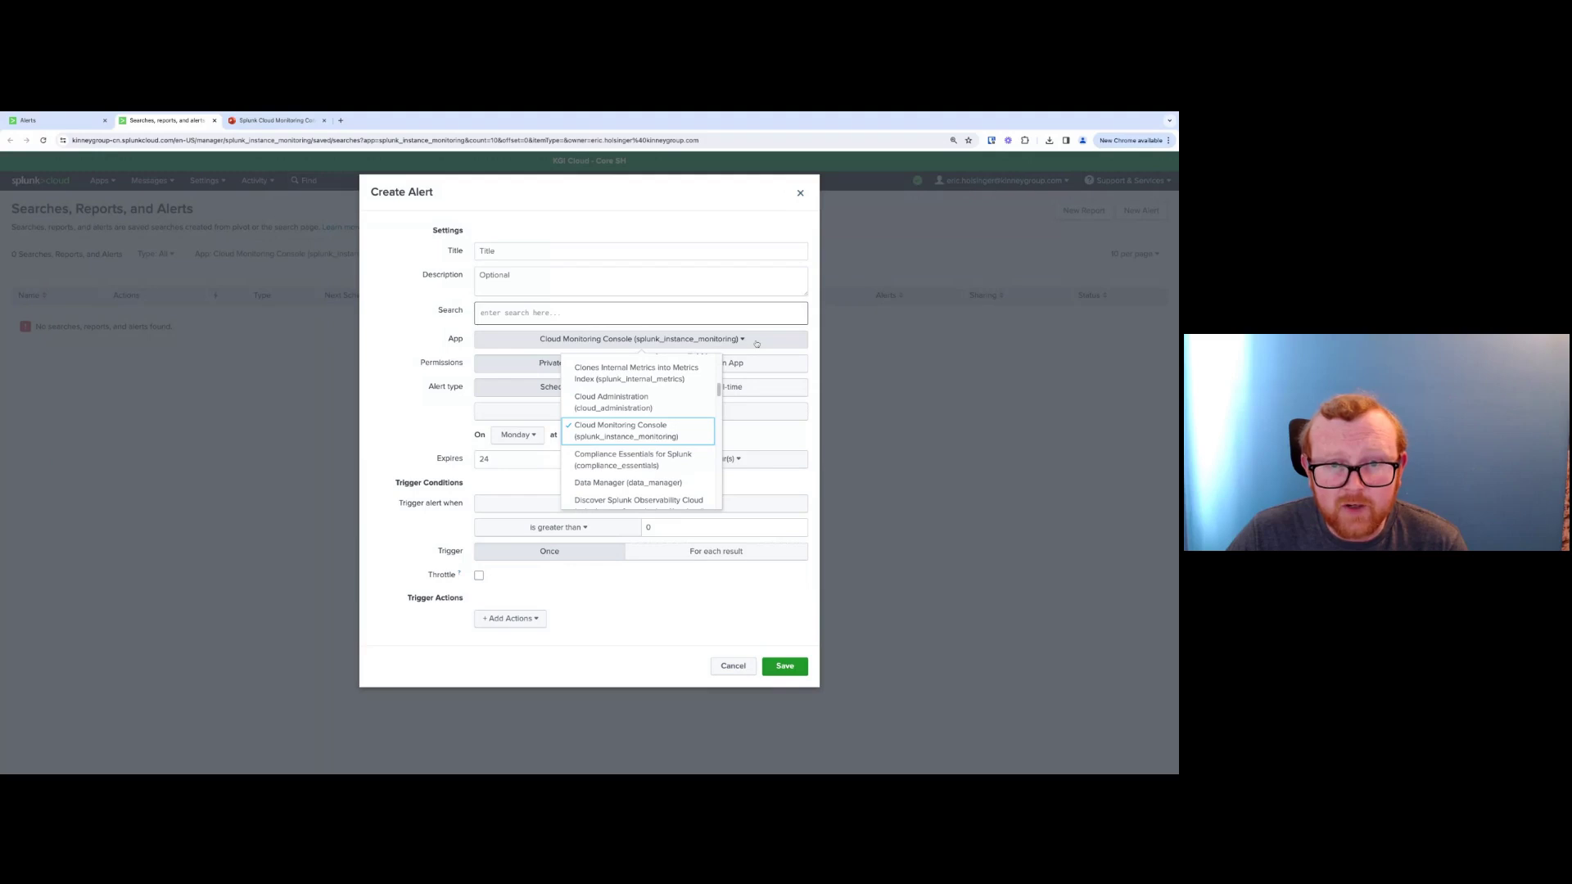
pyautogui.press('Escape')
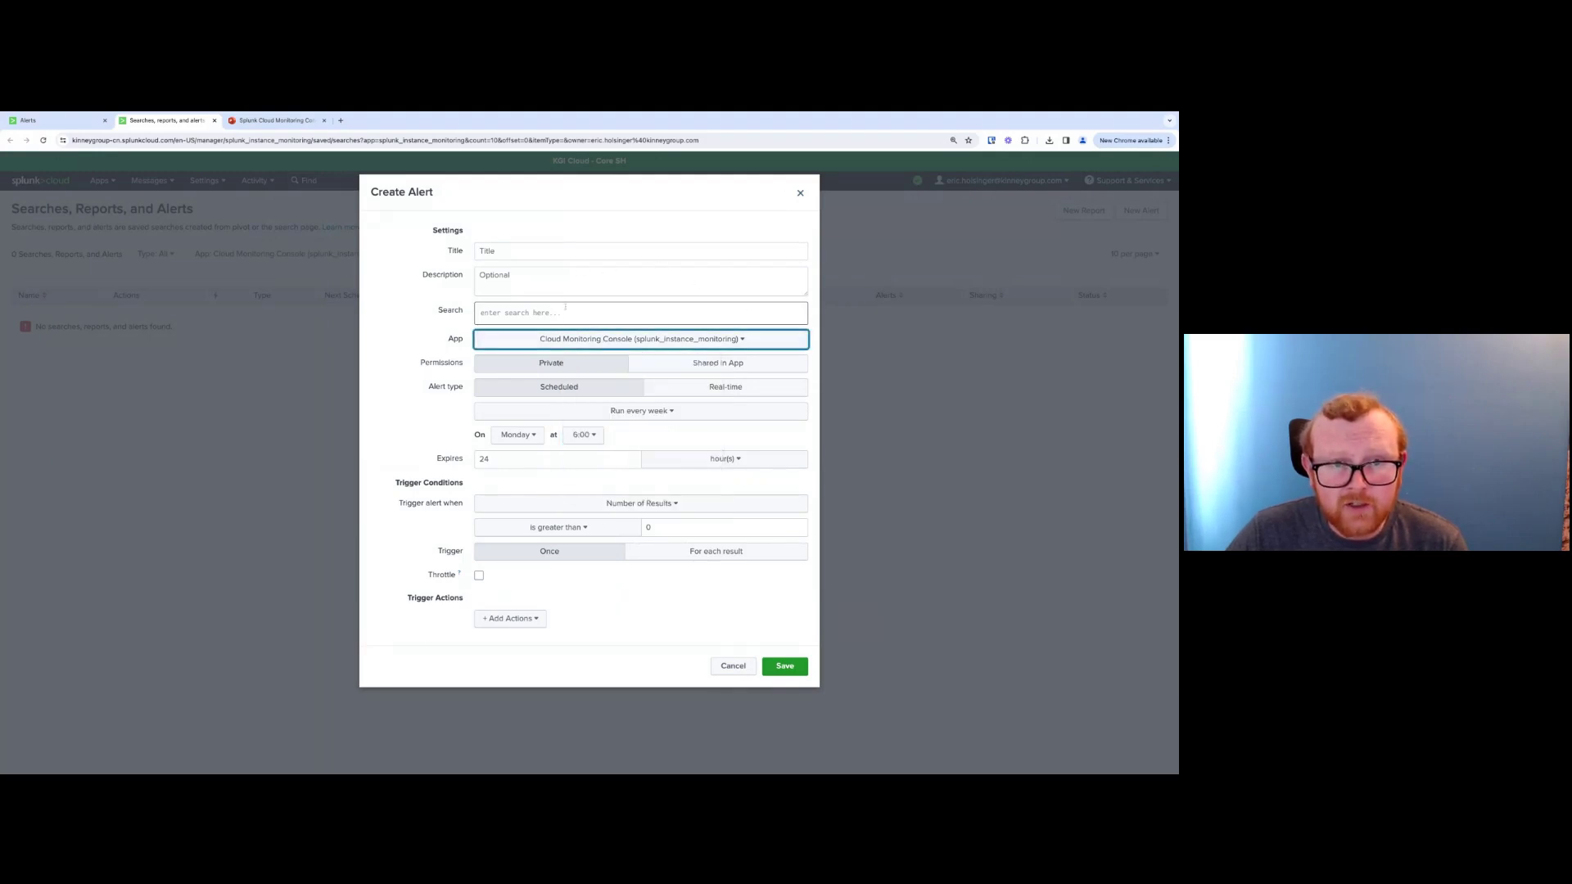
pyautogui.click(562, 310)
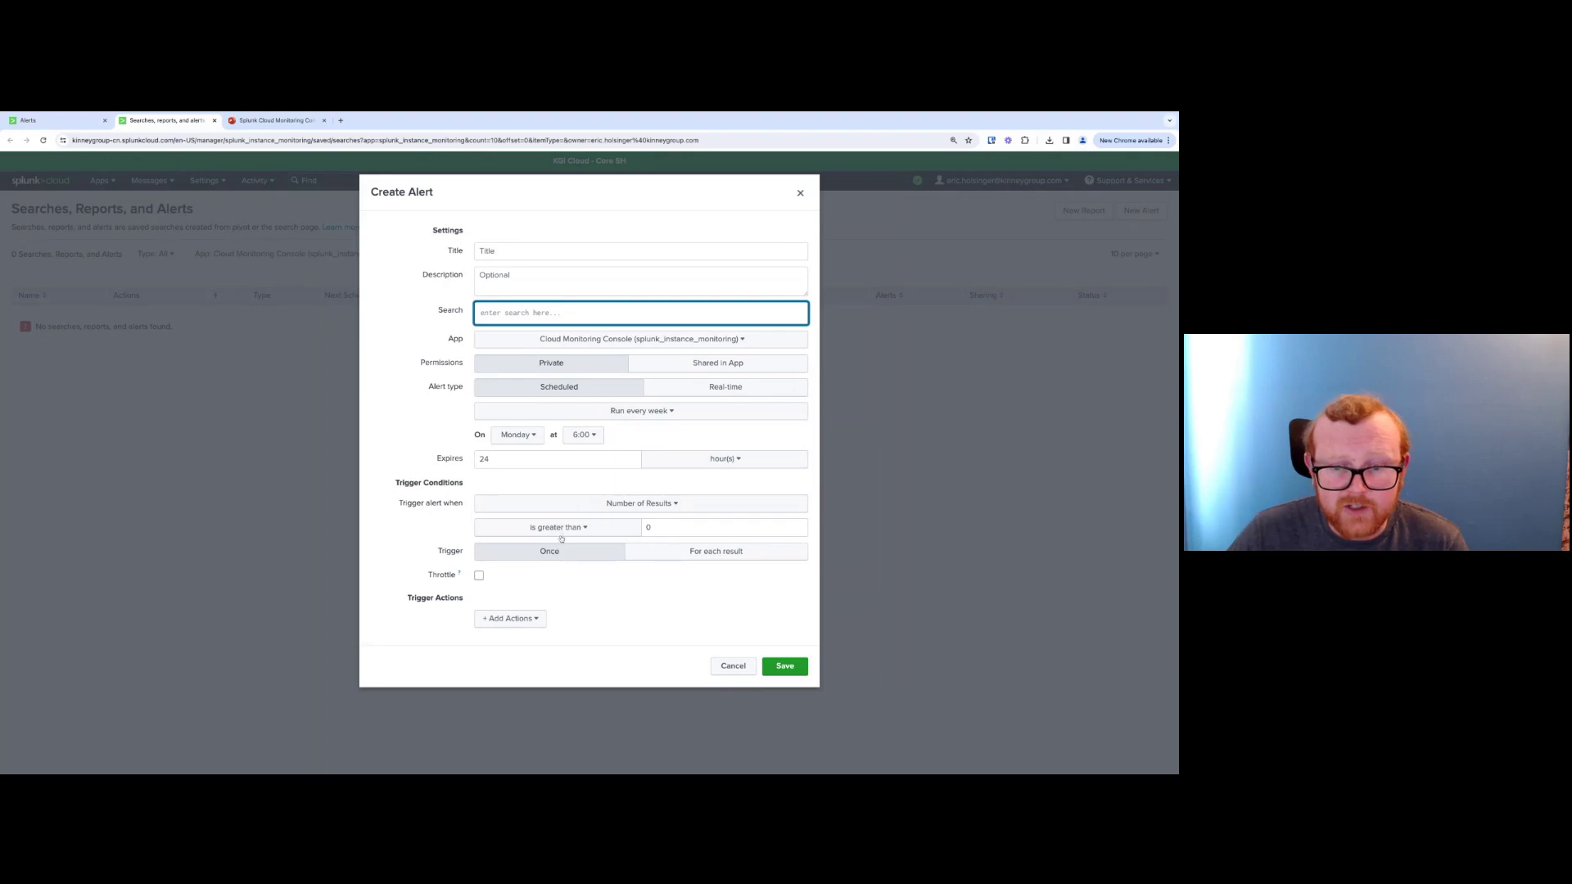
pyautogui.click(731, 666)
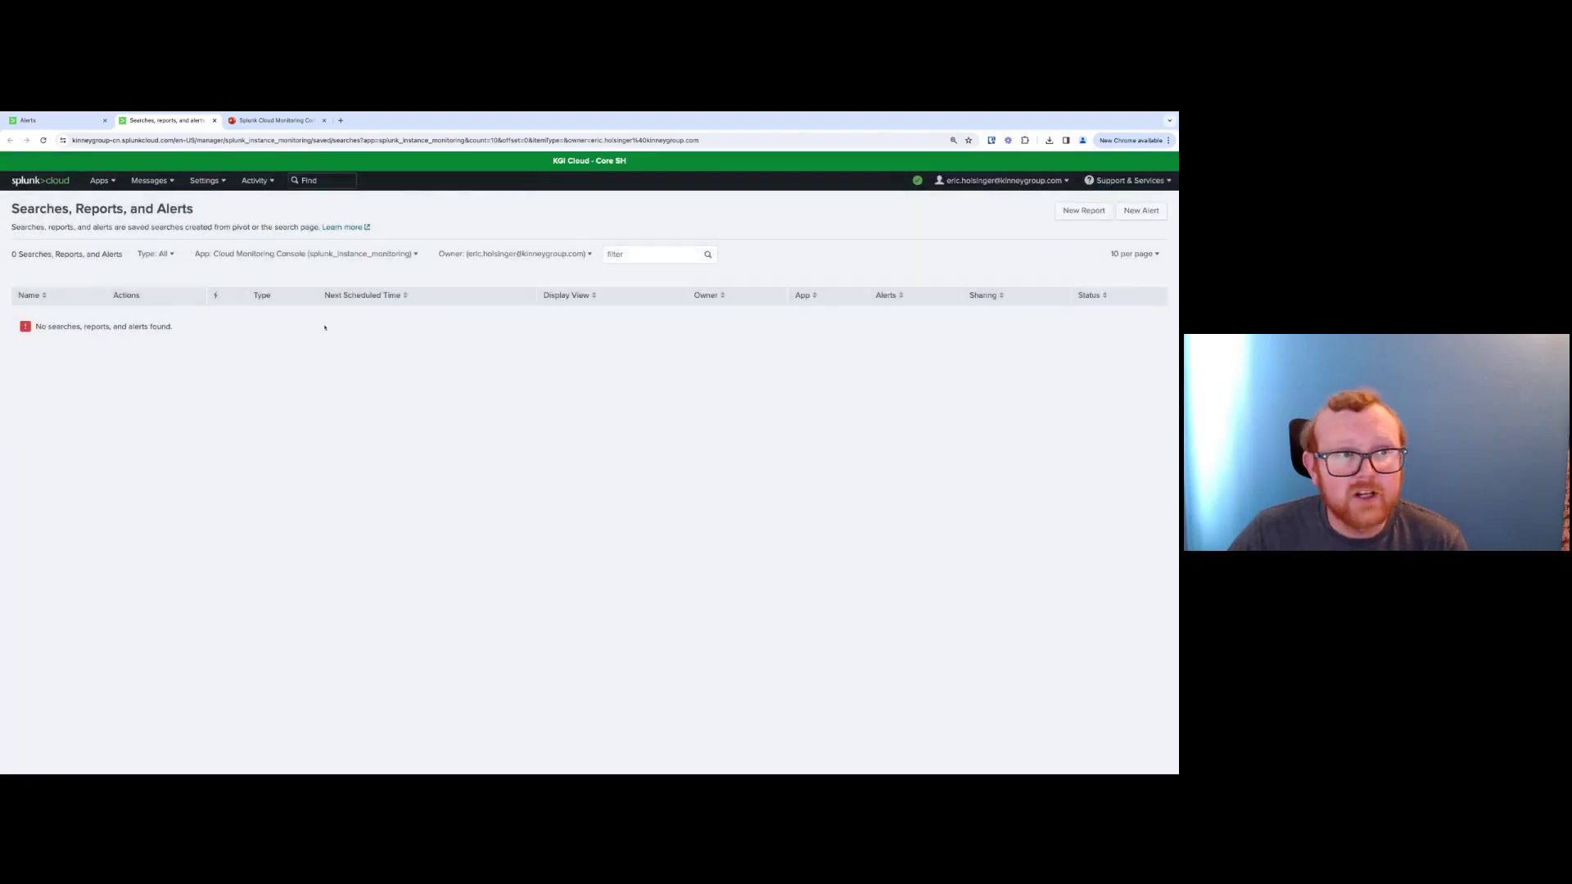
# Close the Searches, Reports, and Alerts page and switch to the PowerPoint presentation to show the Indexing Dashboards slide
pyautogui.click(67, 121)
pyautogui.click(514, 321)
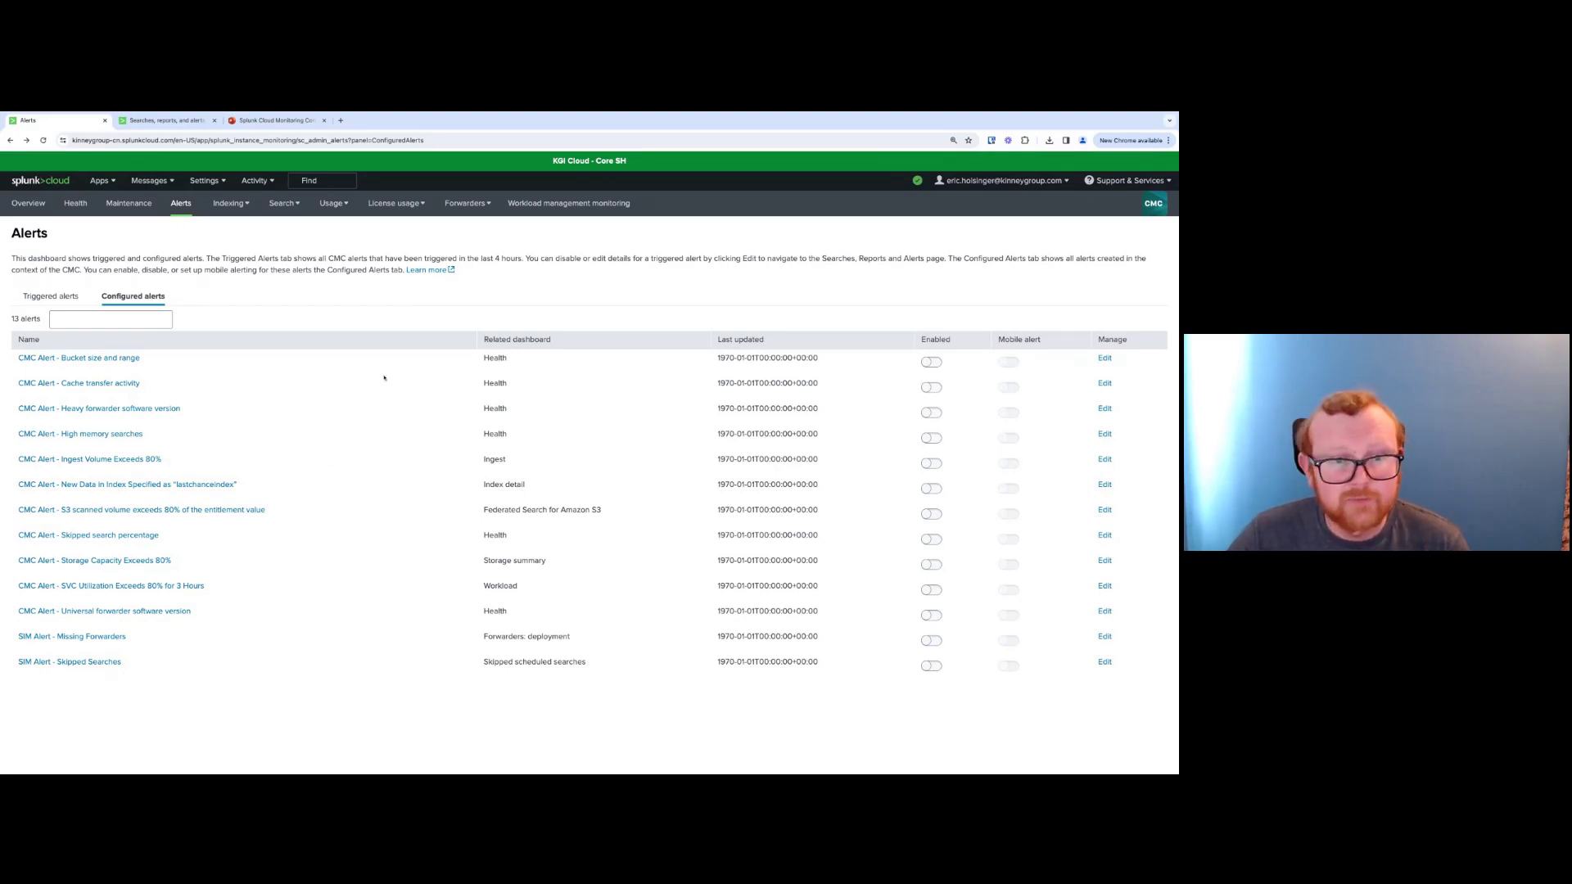
pyautogui.click(213, 121)
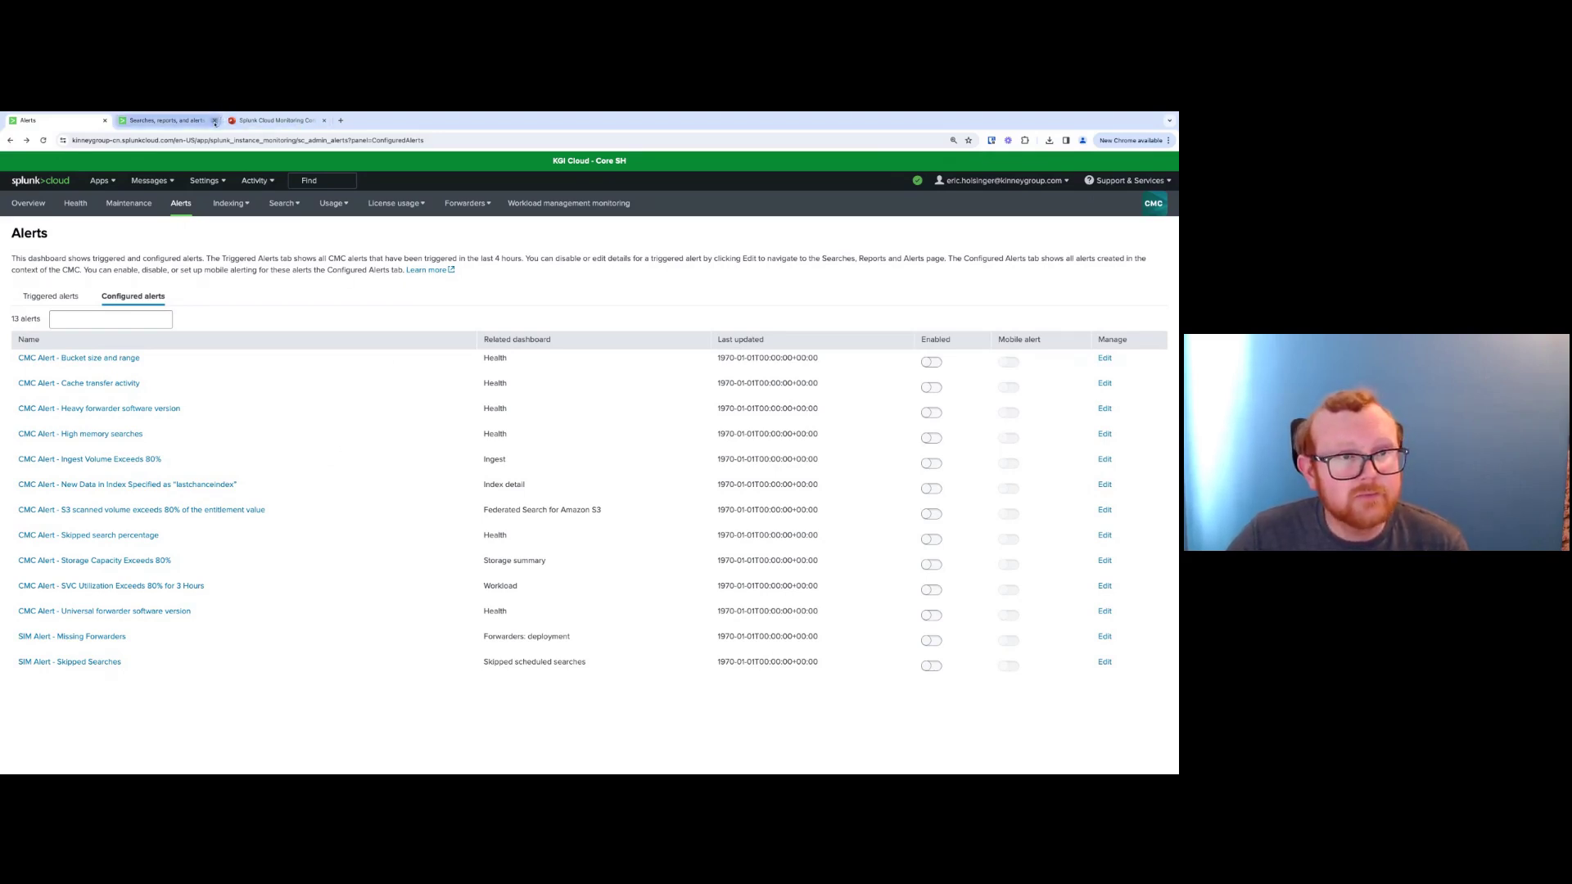
pyautogui.click(175, 120)
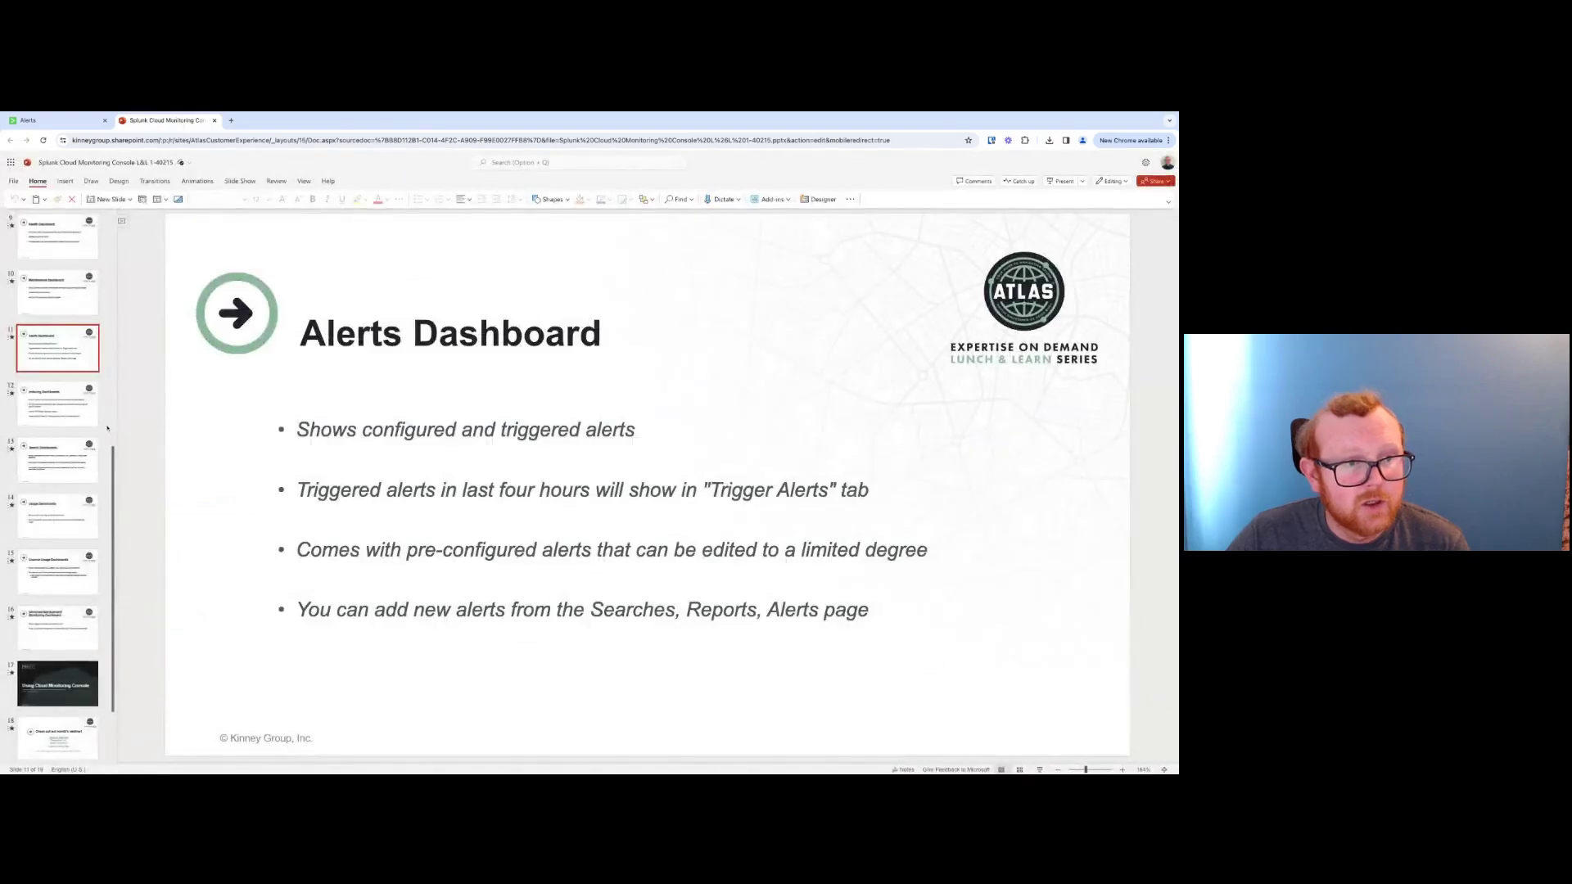
pyautogui.click(63, 413)
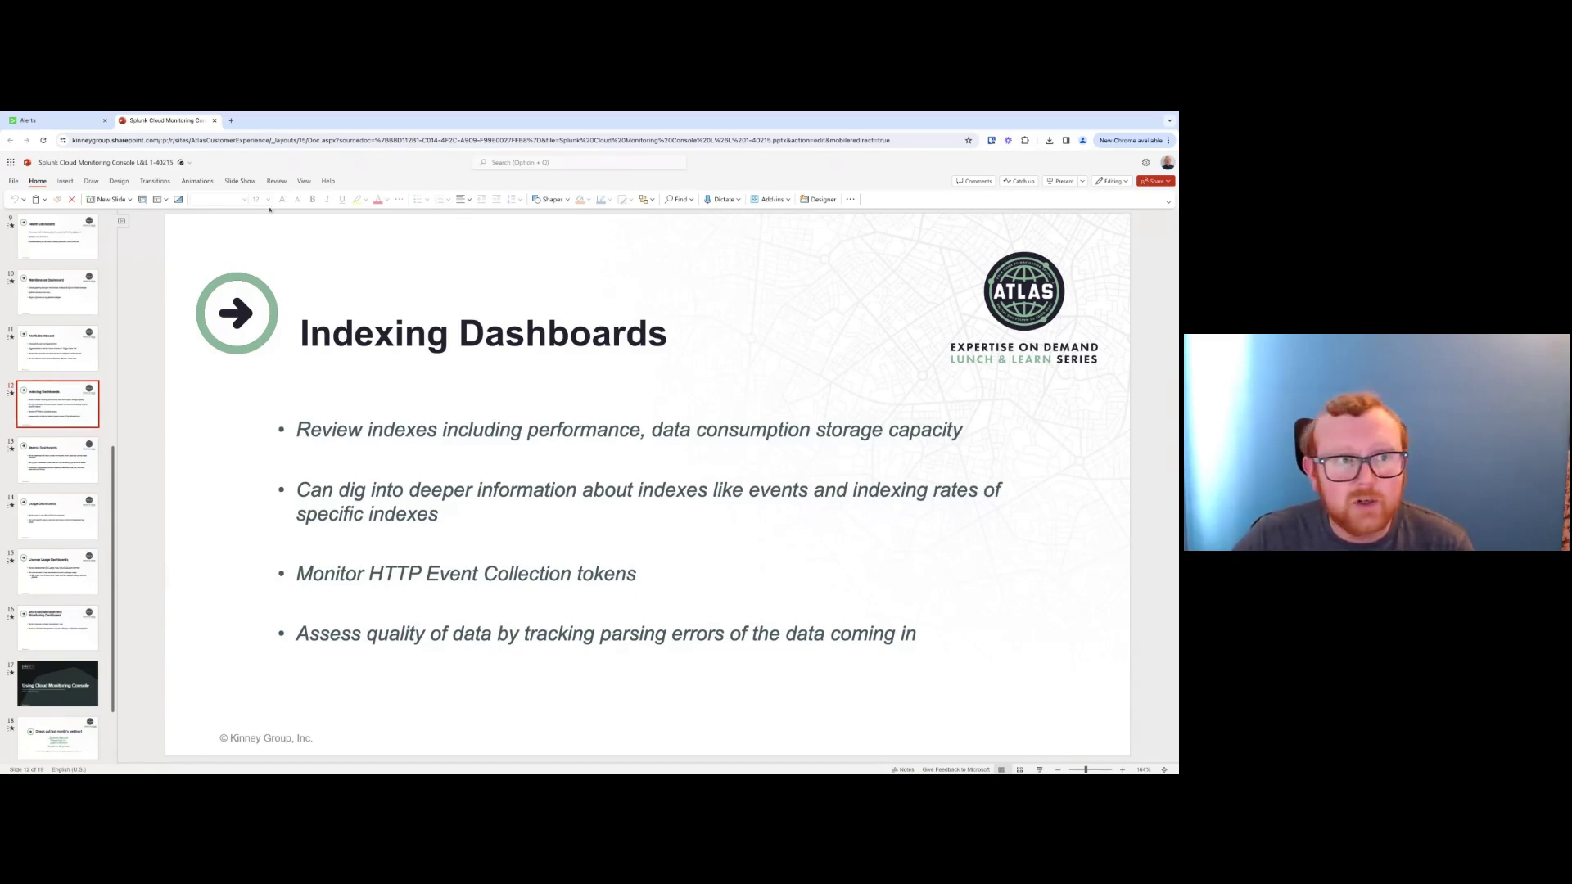
# Return to Splunk and open the Indexing performance dashboard
pyautogui.click(41, 120)
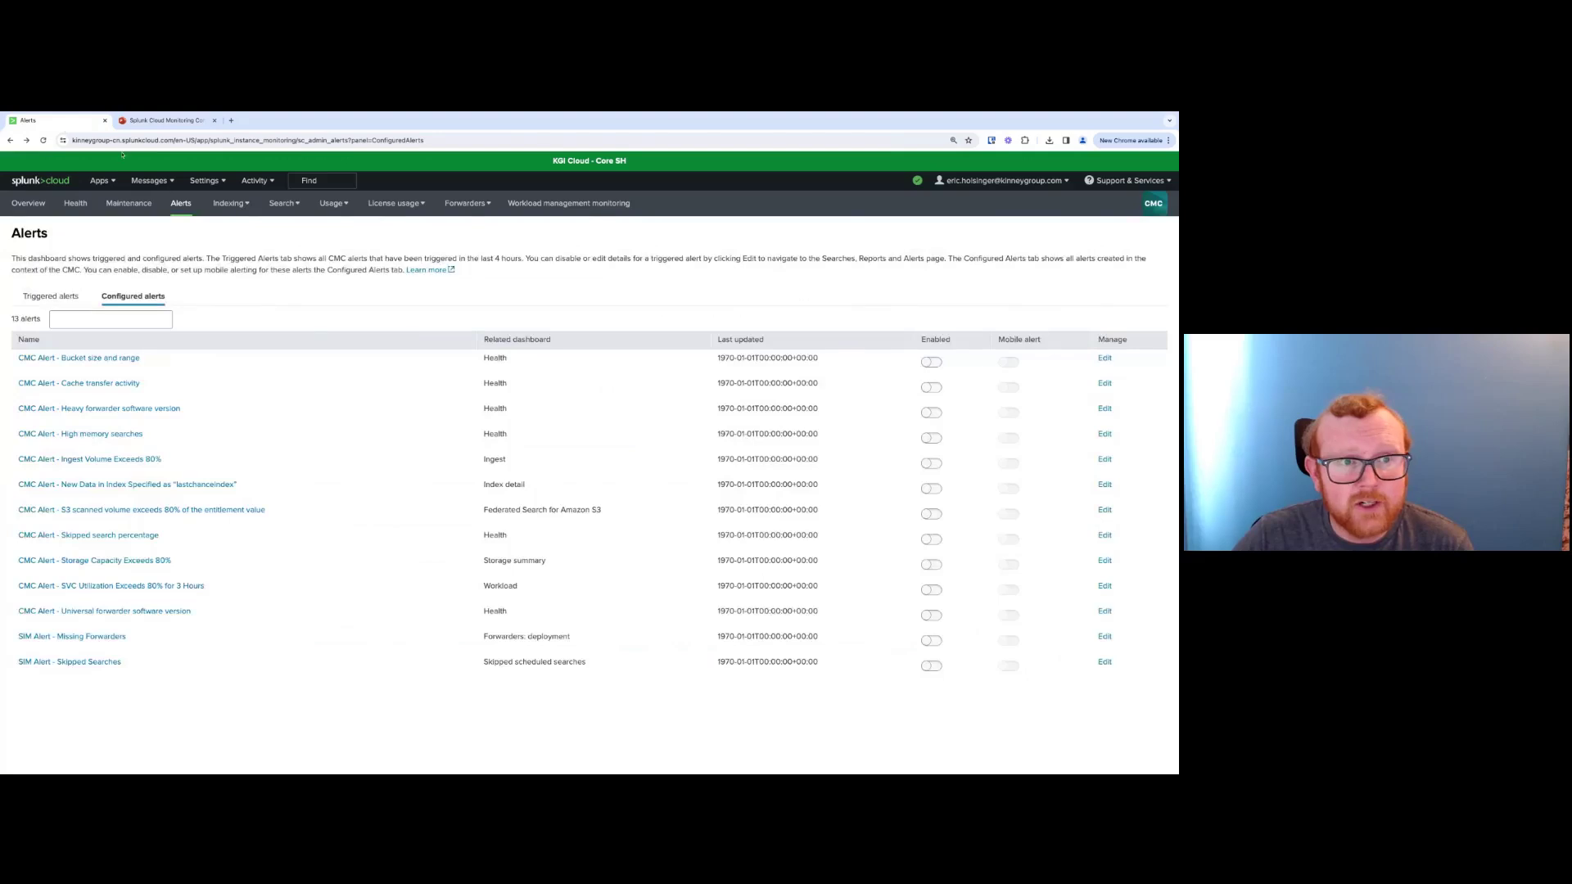
pyautogui.click(244, 211)
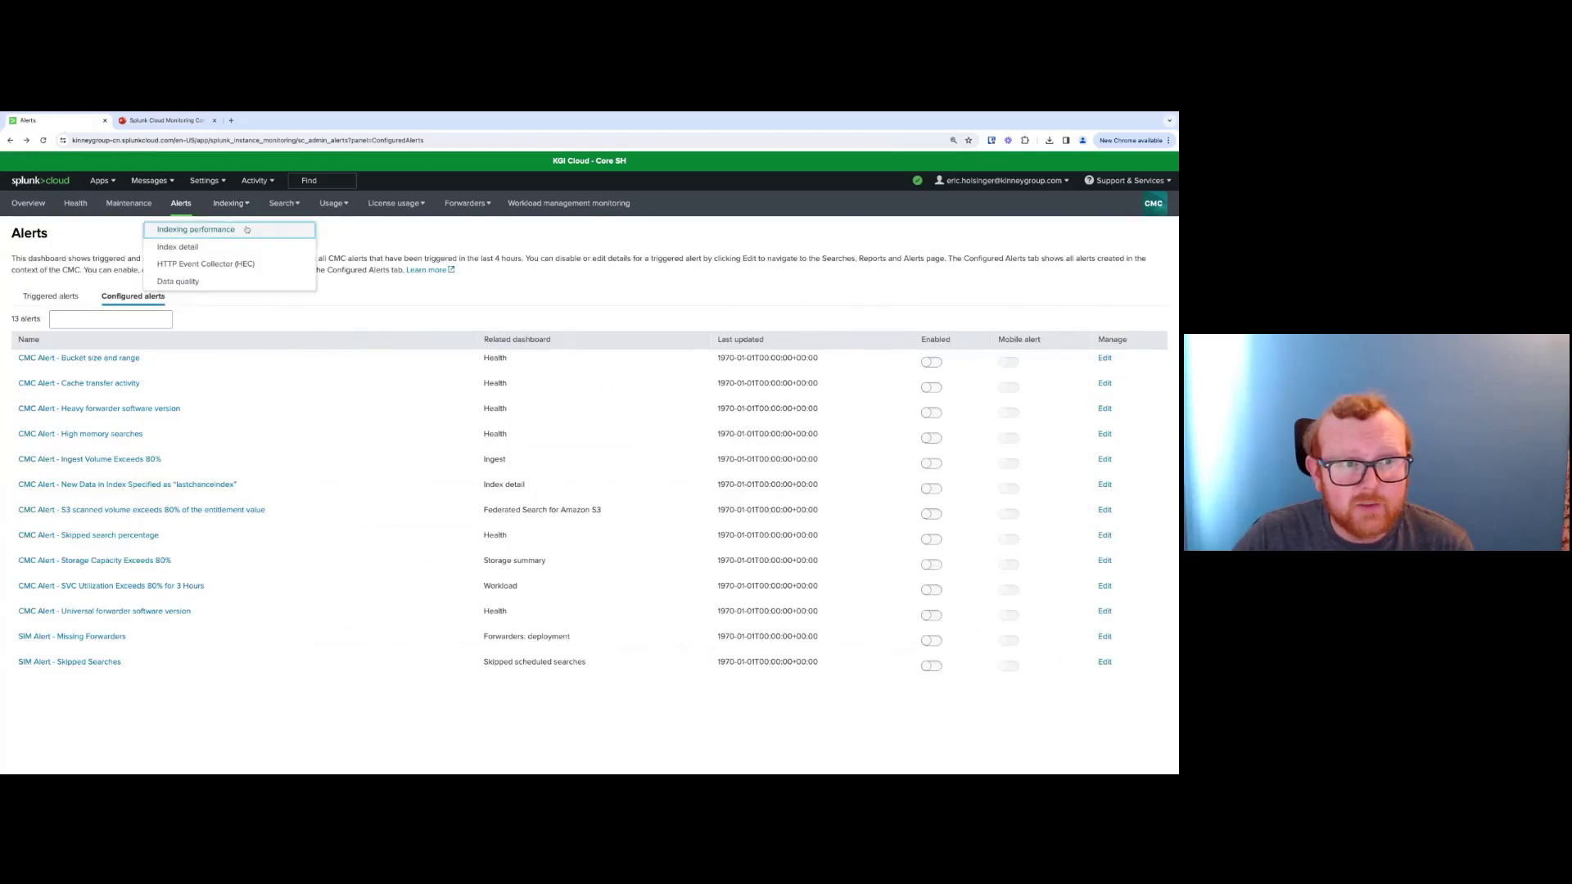
pyautogui.click(246, 229)
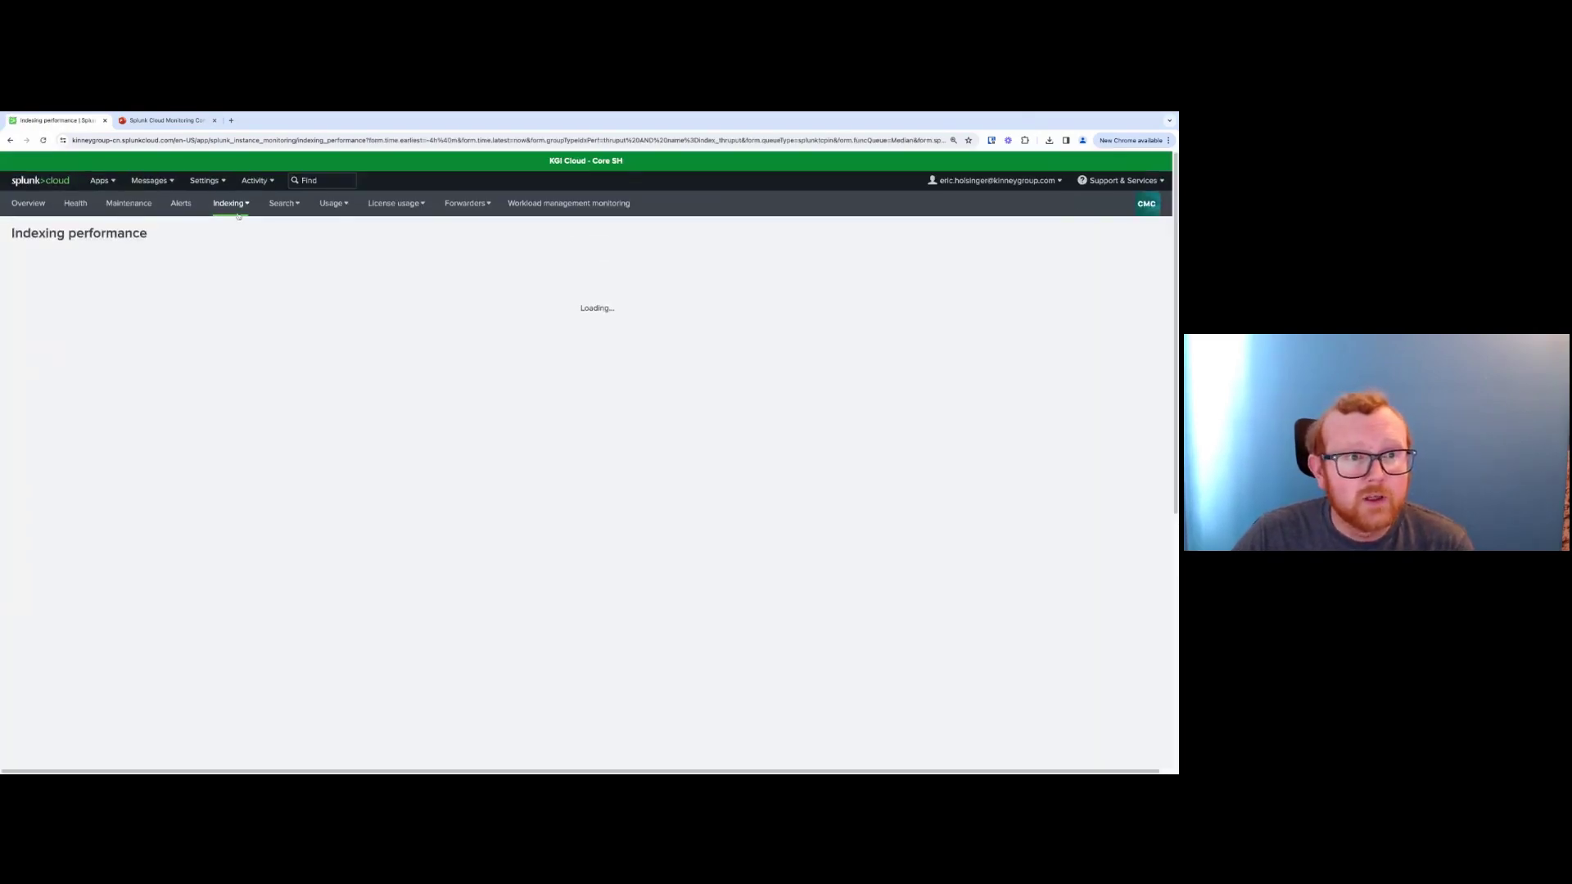
# Look through the dashboards grouped under Indexing, Search, Usage, License usage and Forwarders without opening any
pyautogui.click(239, 209)
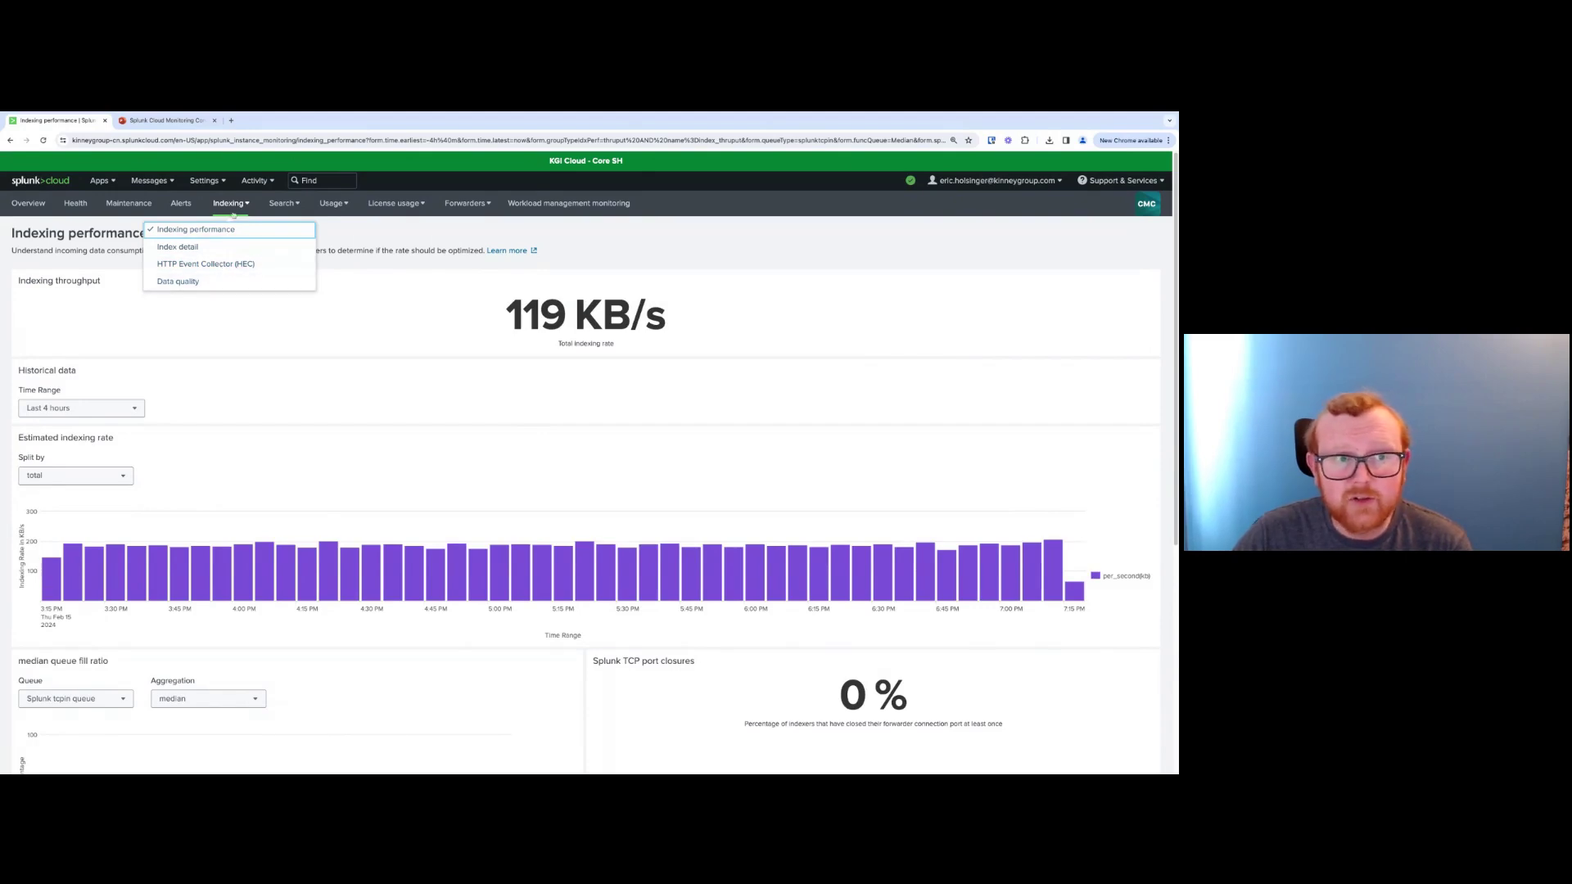
pyautogui.click(288, 205)
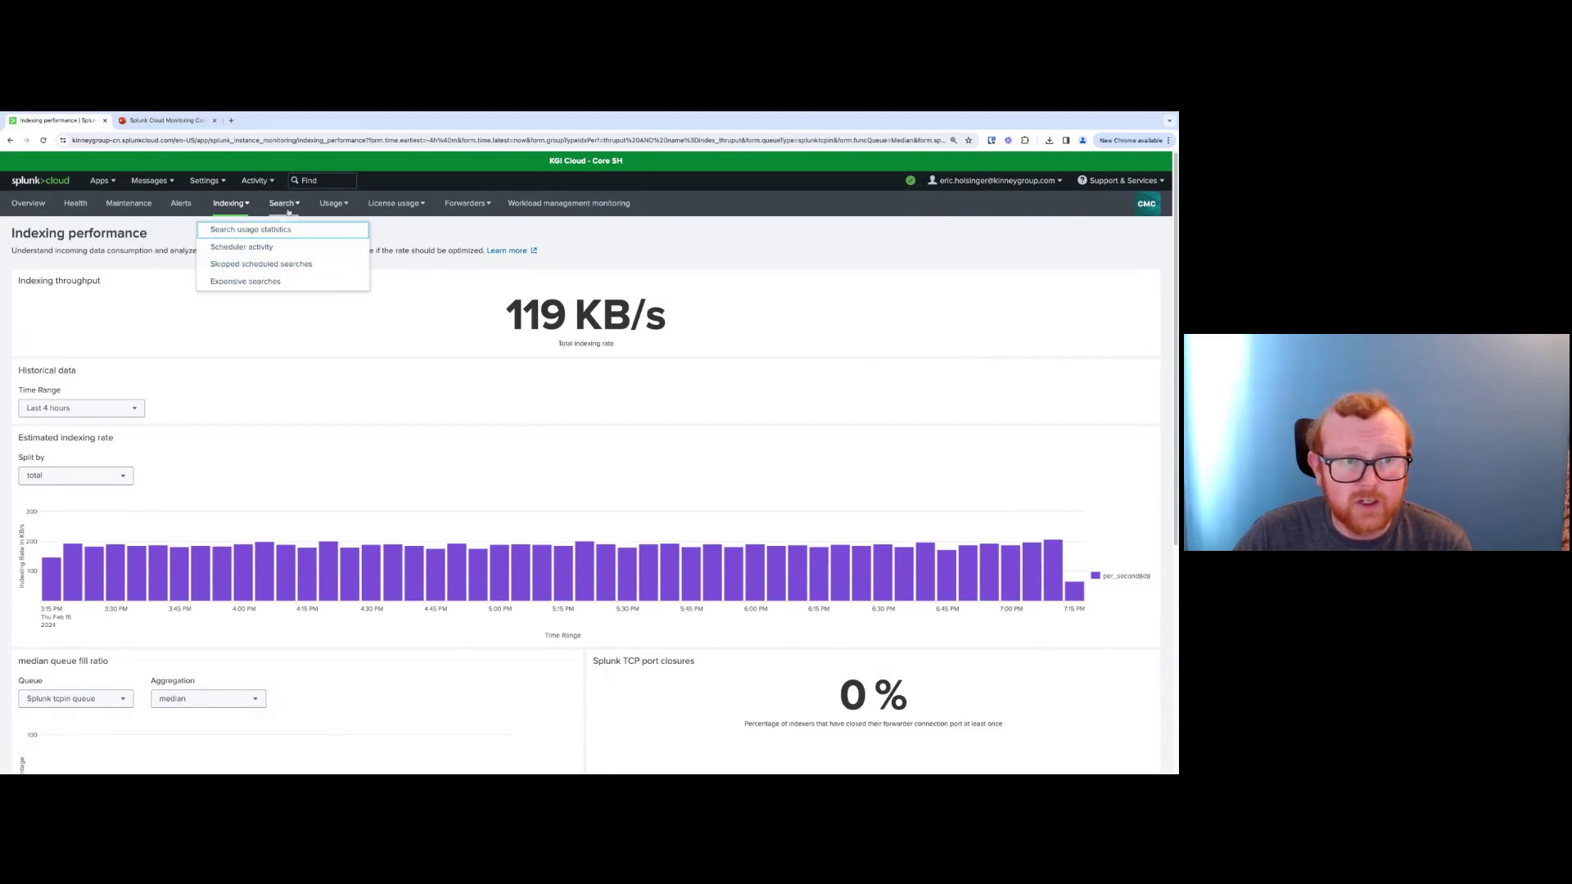
pyautogui.click(331, 205)
pyautogui.click(381, 209)
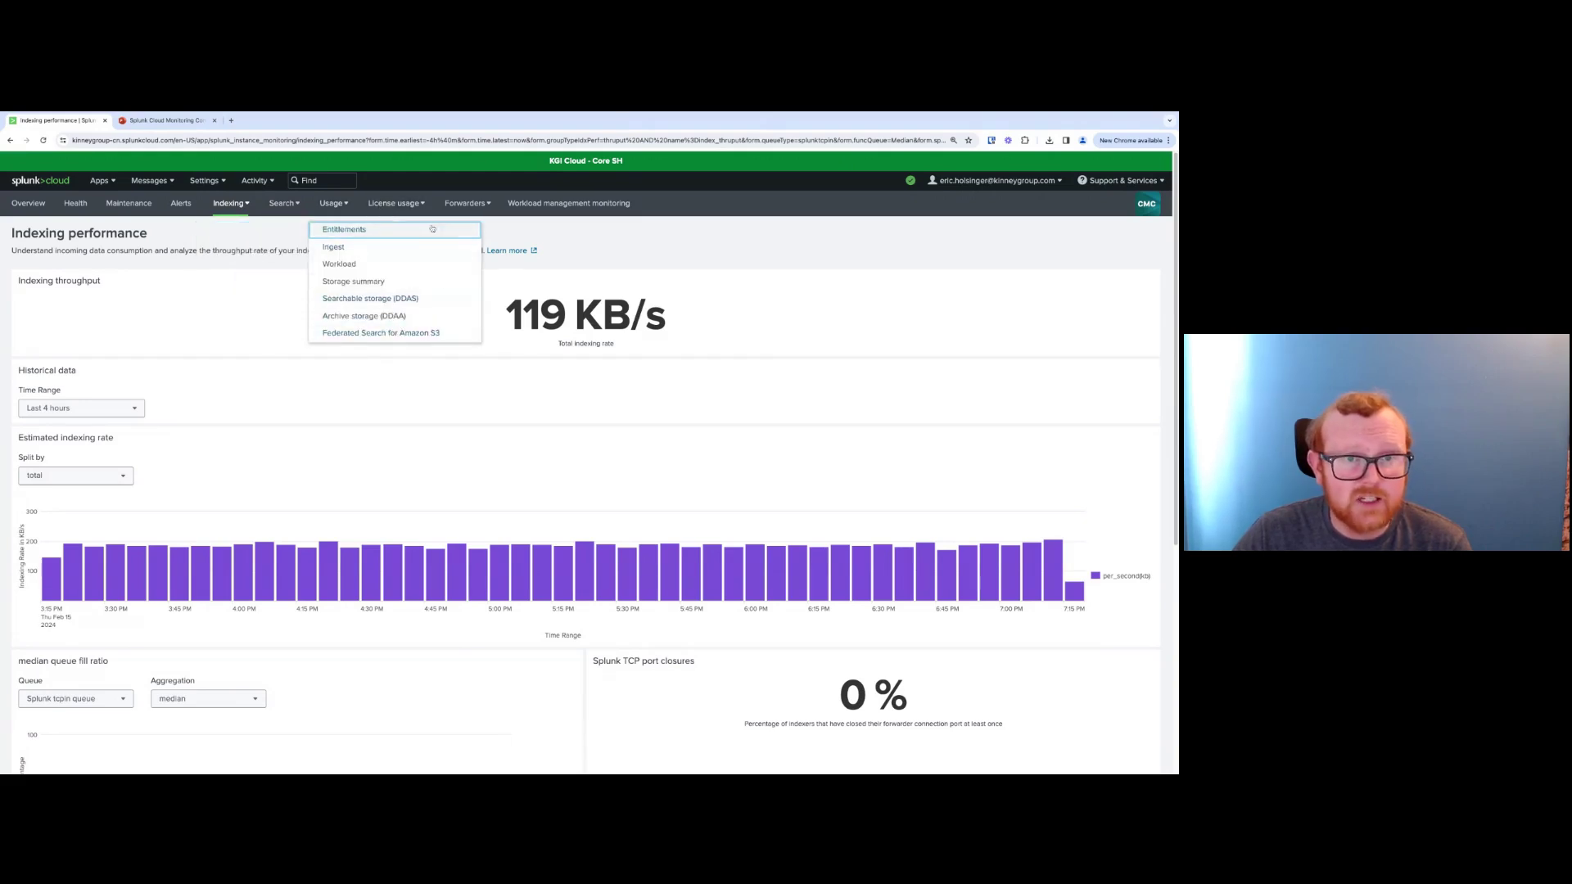
pyautogui.click(449, 203)
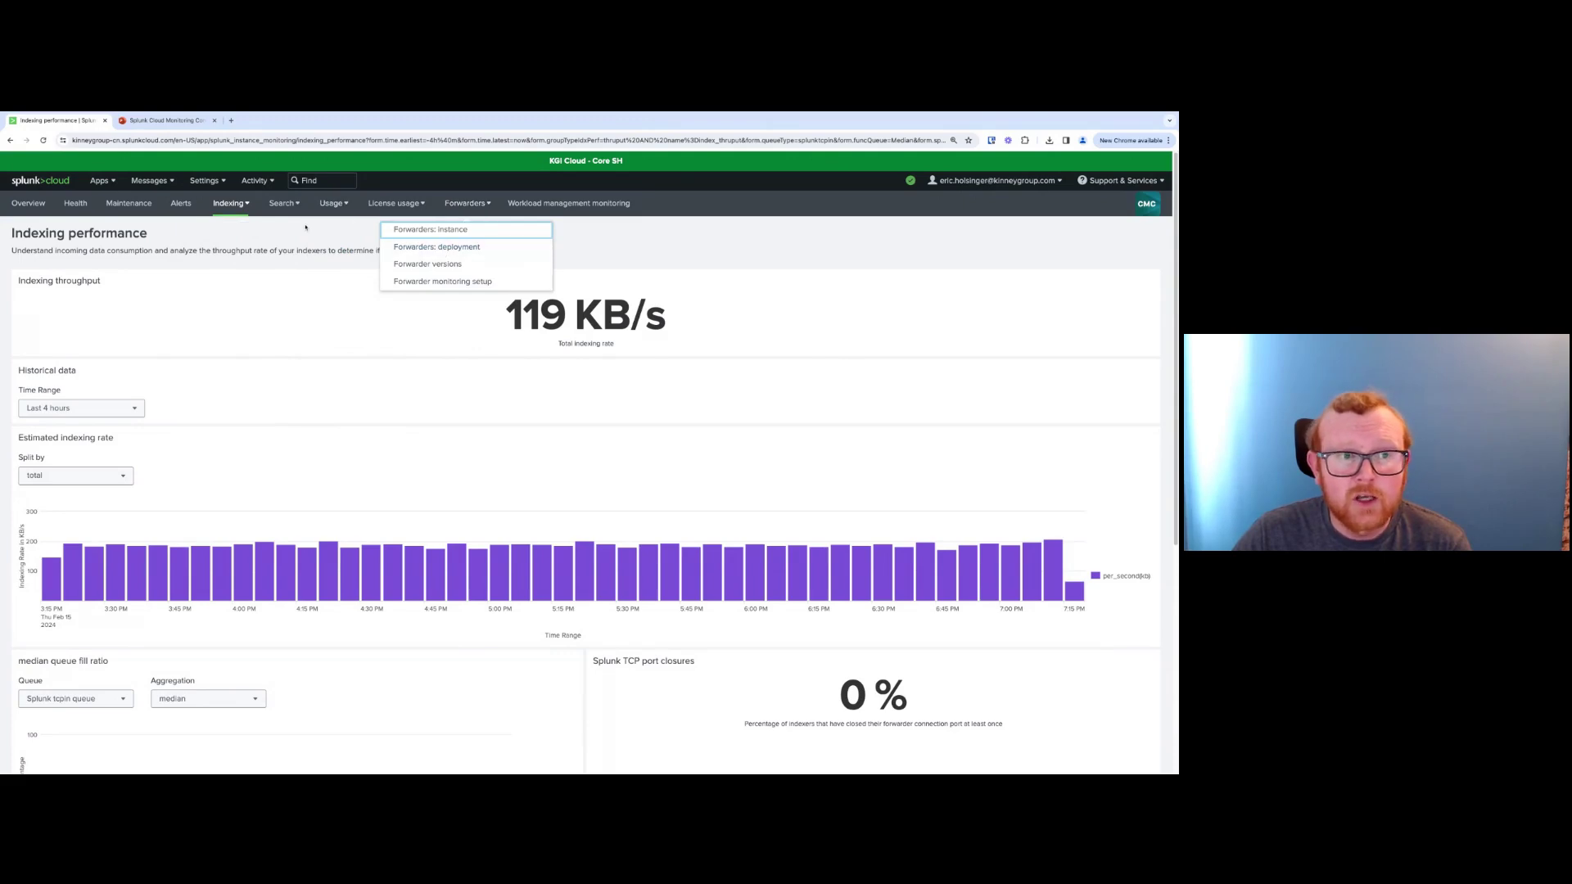
pyautogui.click(246, 213)
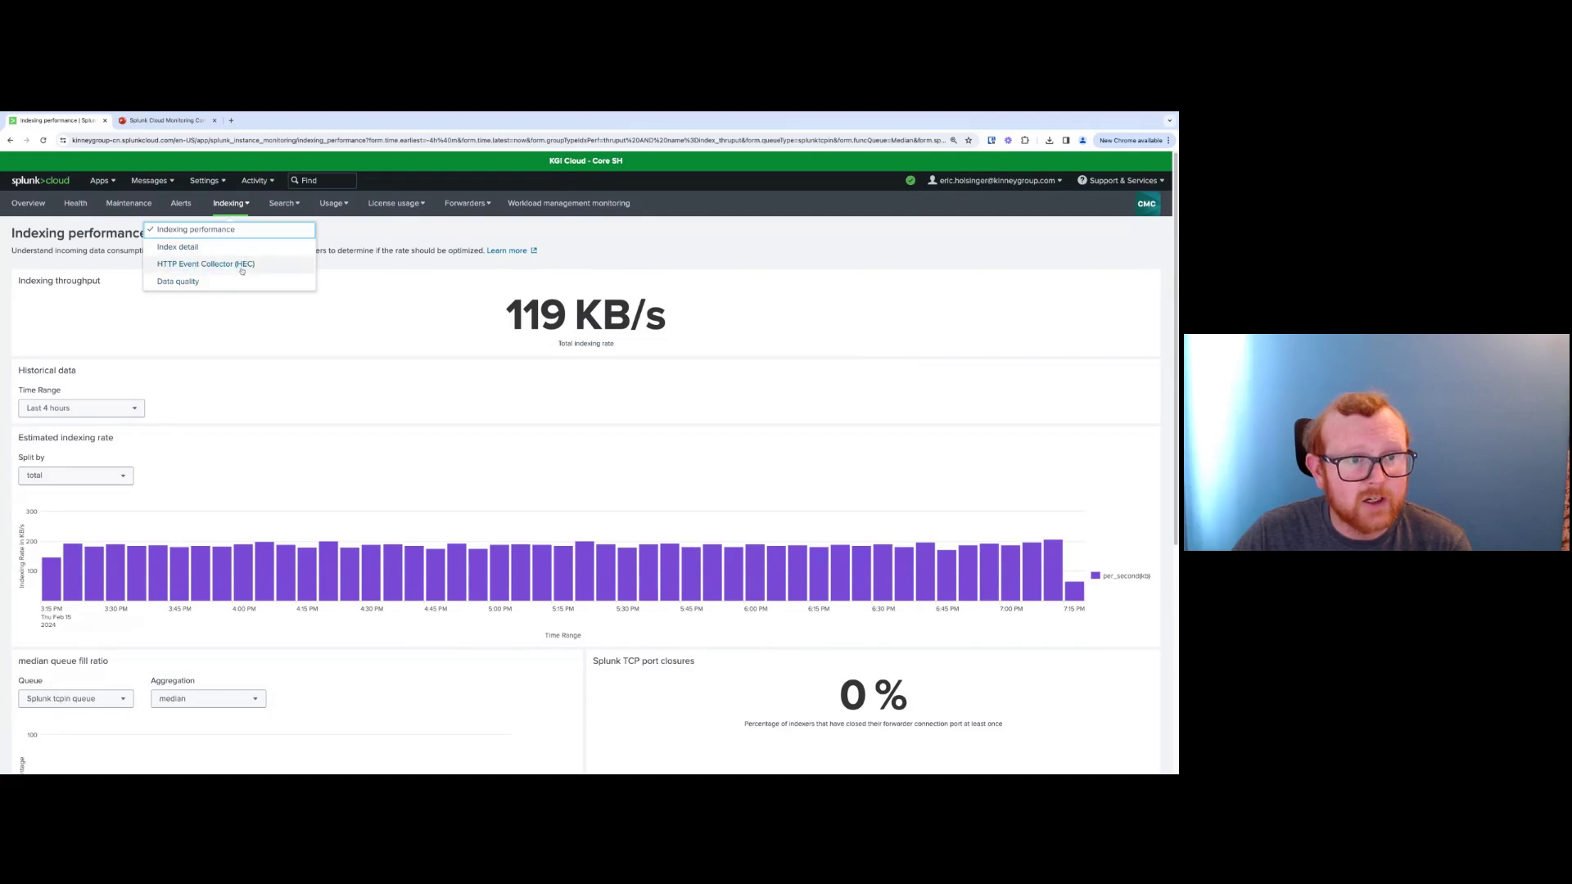
pyautogui.click(391, 248)
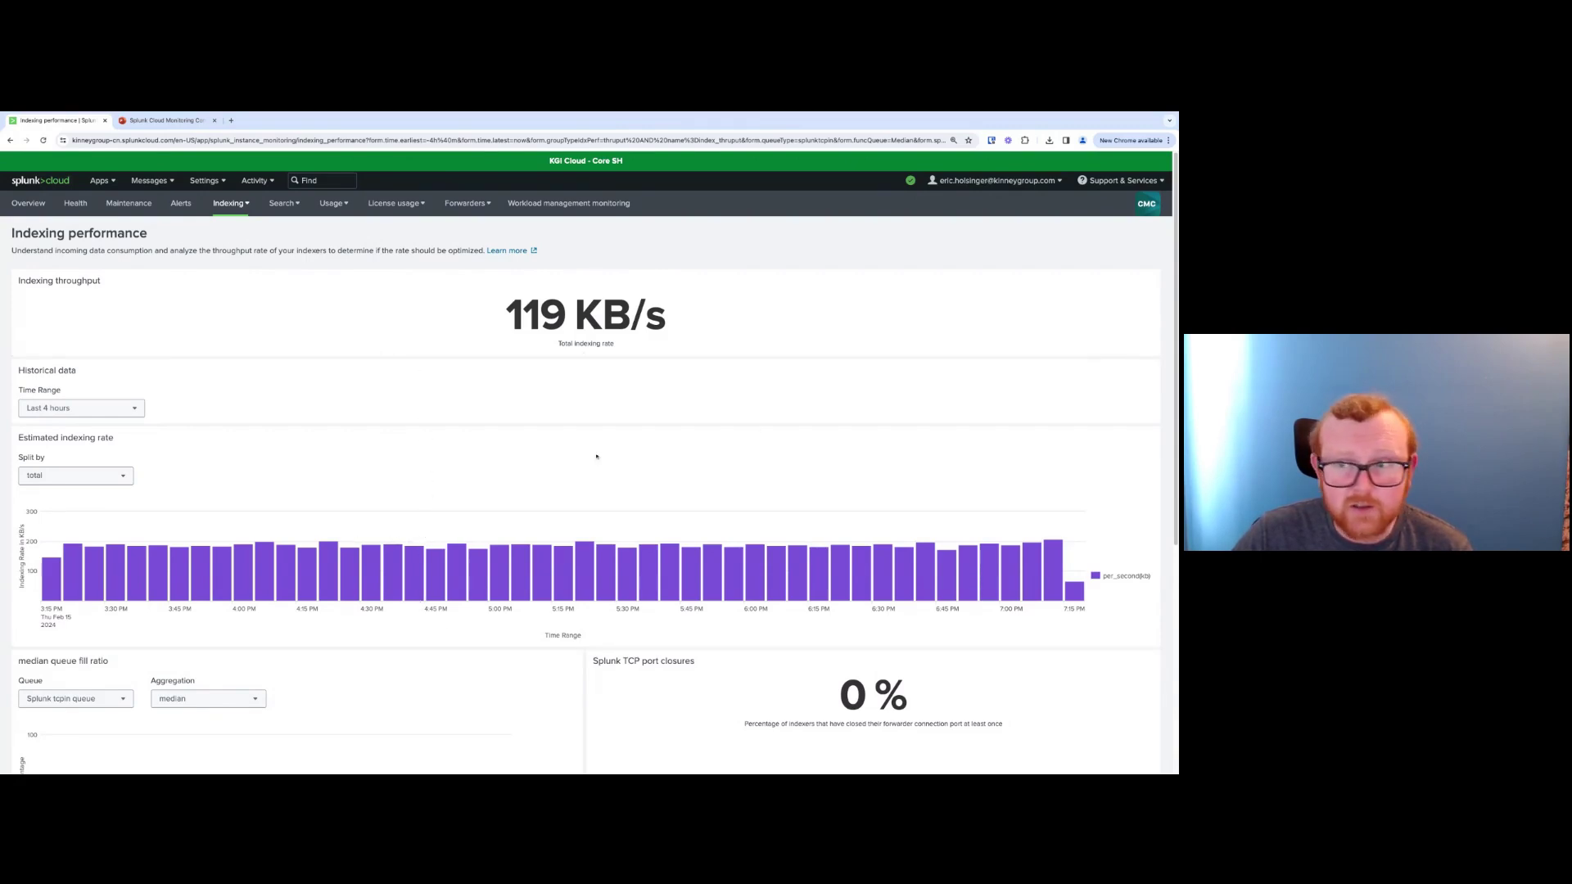
# Examine the Indexing performance dashboard from the indexing throughput to the blocked queues by queue type
pyautogui.scroll(-5, 852, 291)
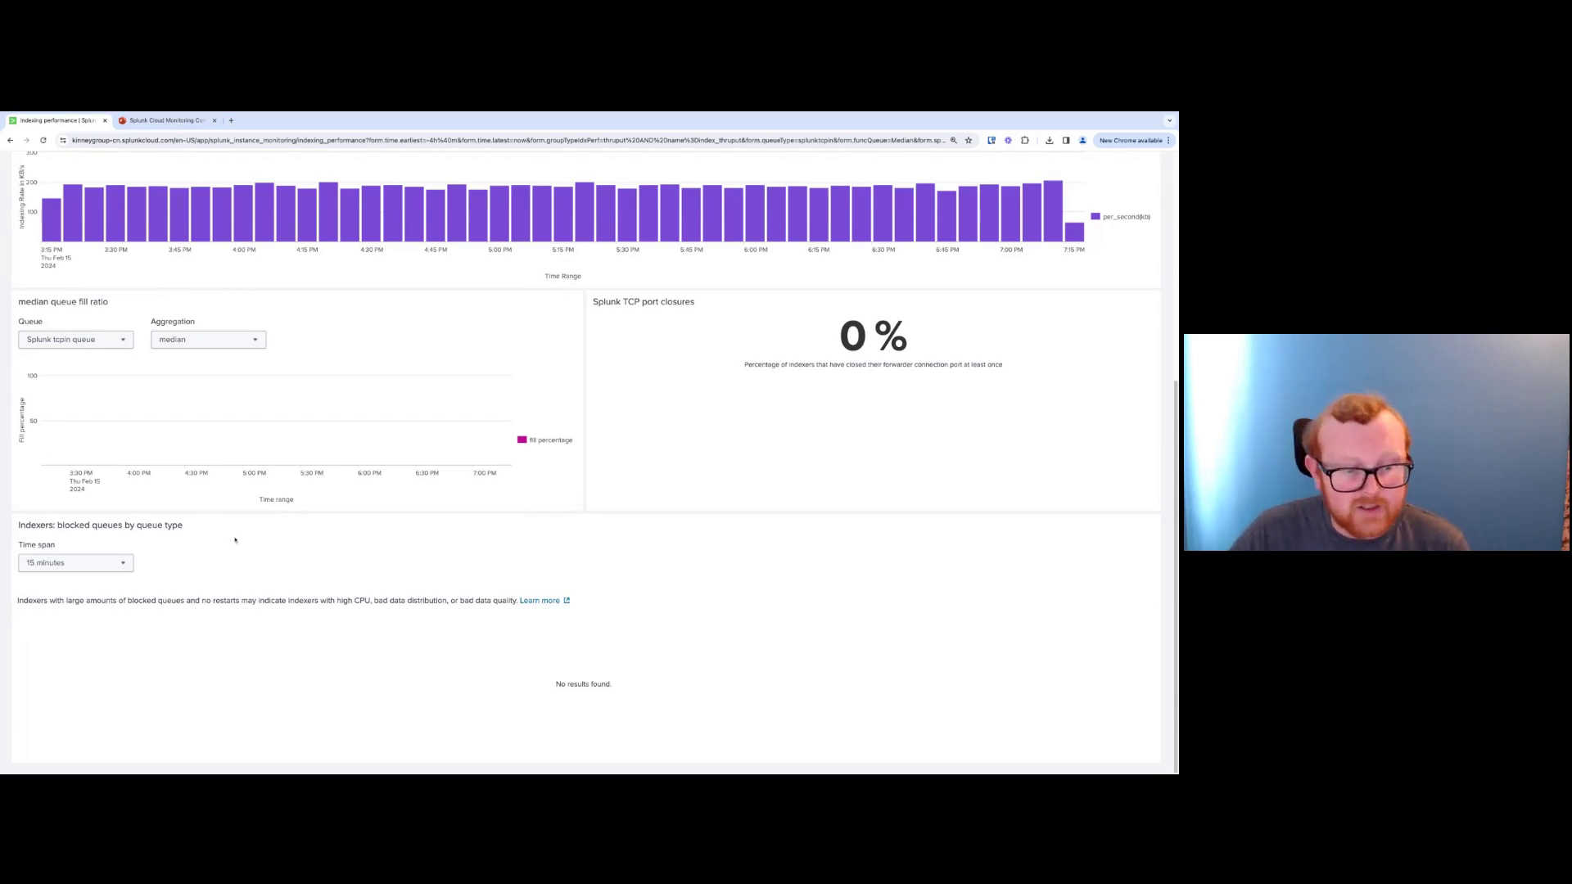
pyautogui.scroll(5, 235, 539)
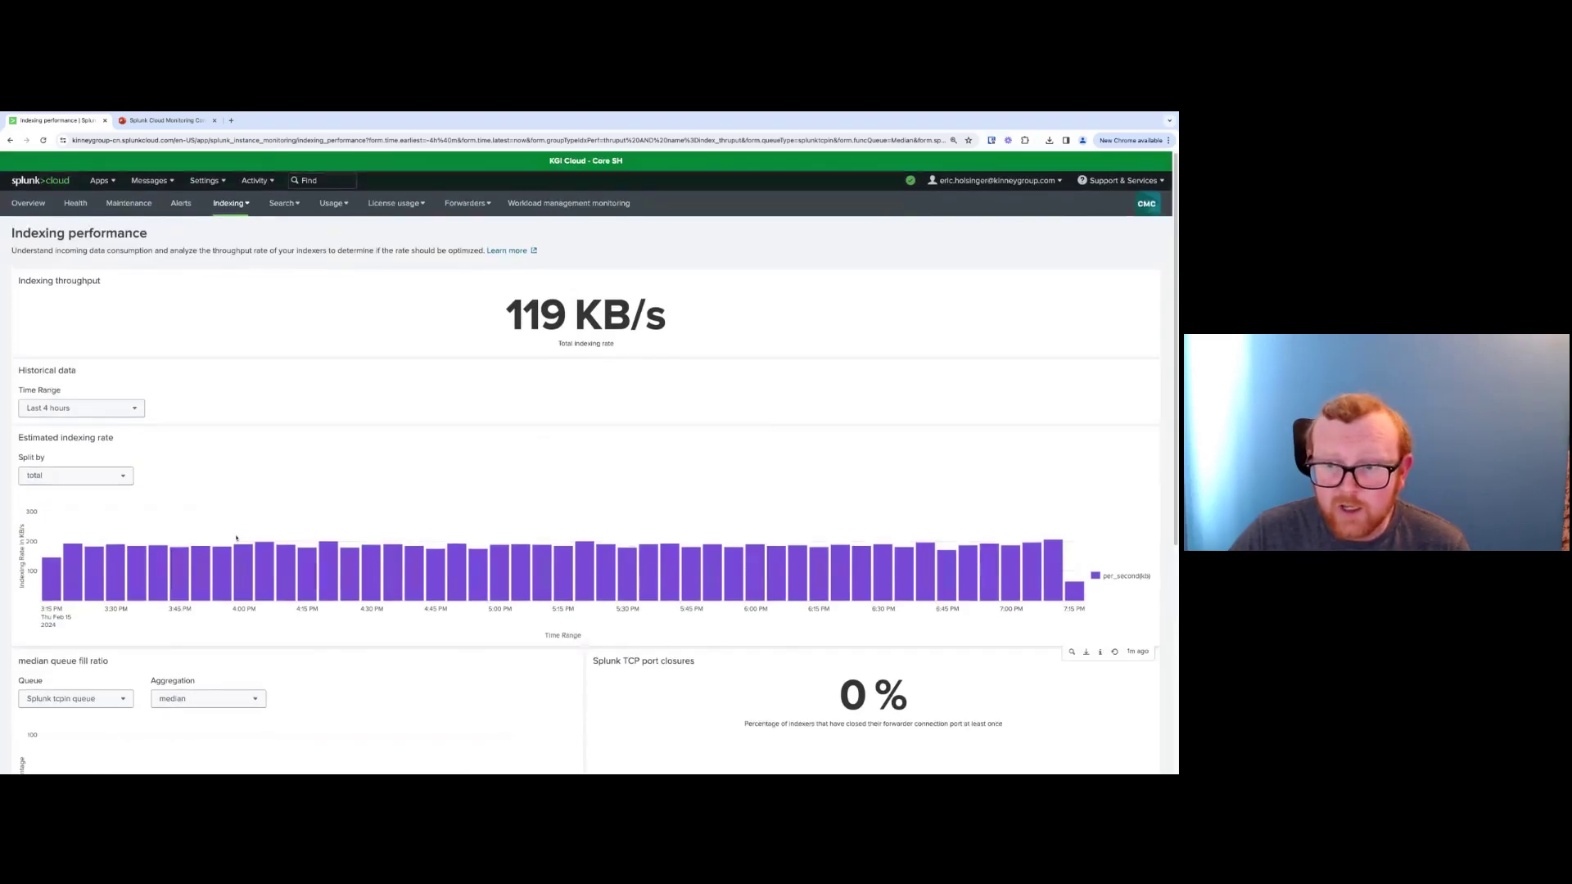
pyautogui.scroll(-2, 236, 538)
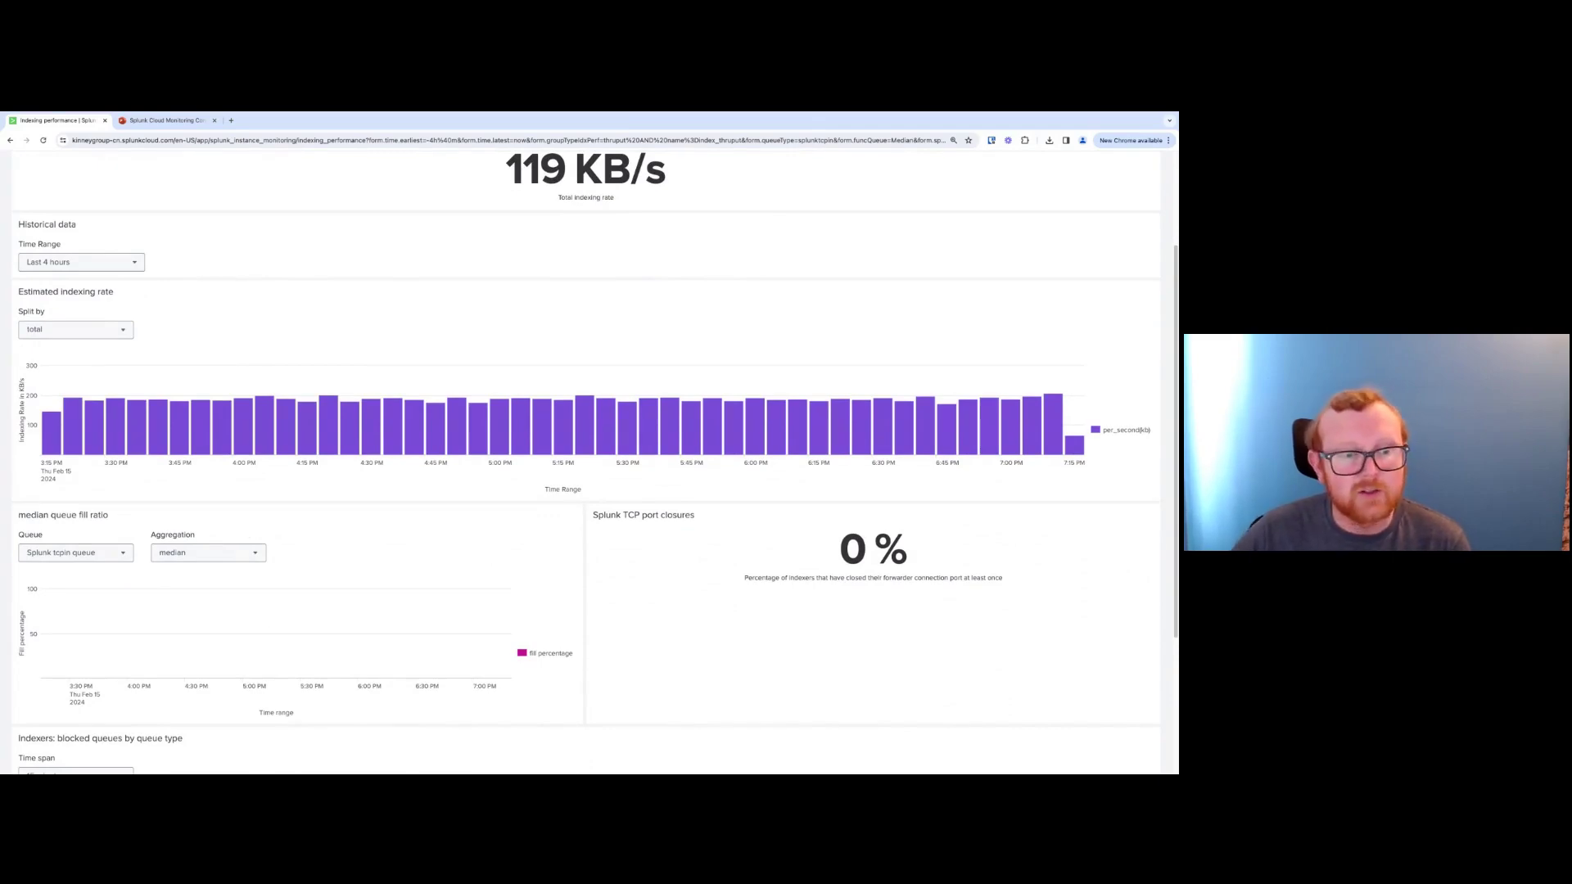
pyautogui.scroll(2, 260, 482)
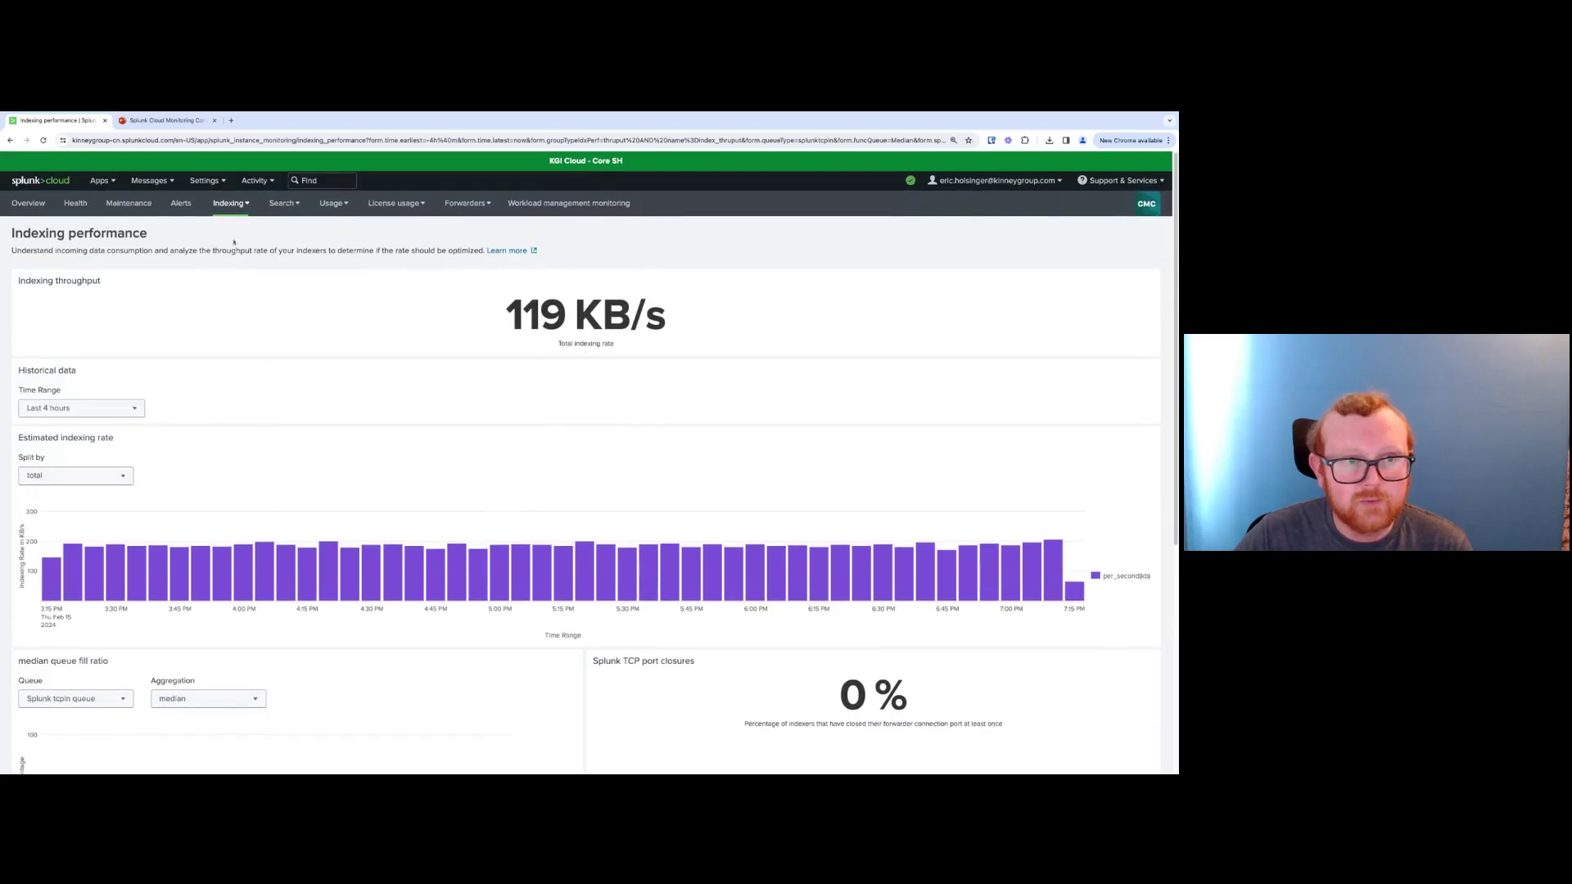
# Open the Index detail dashboard for the o365 index and point out its Latest Event panel
pyautogui.click(230, 203)
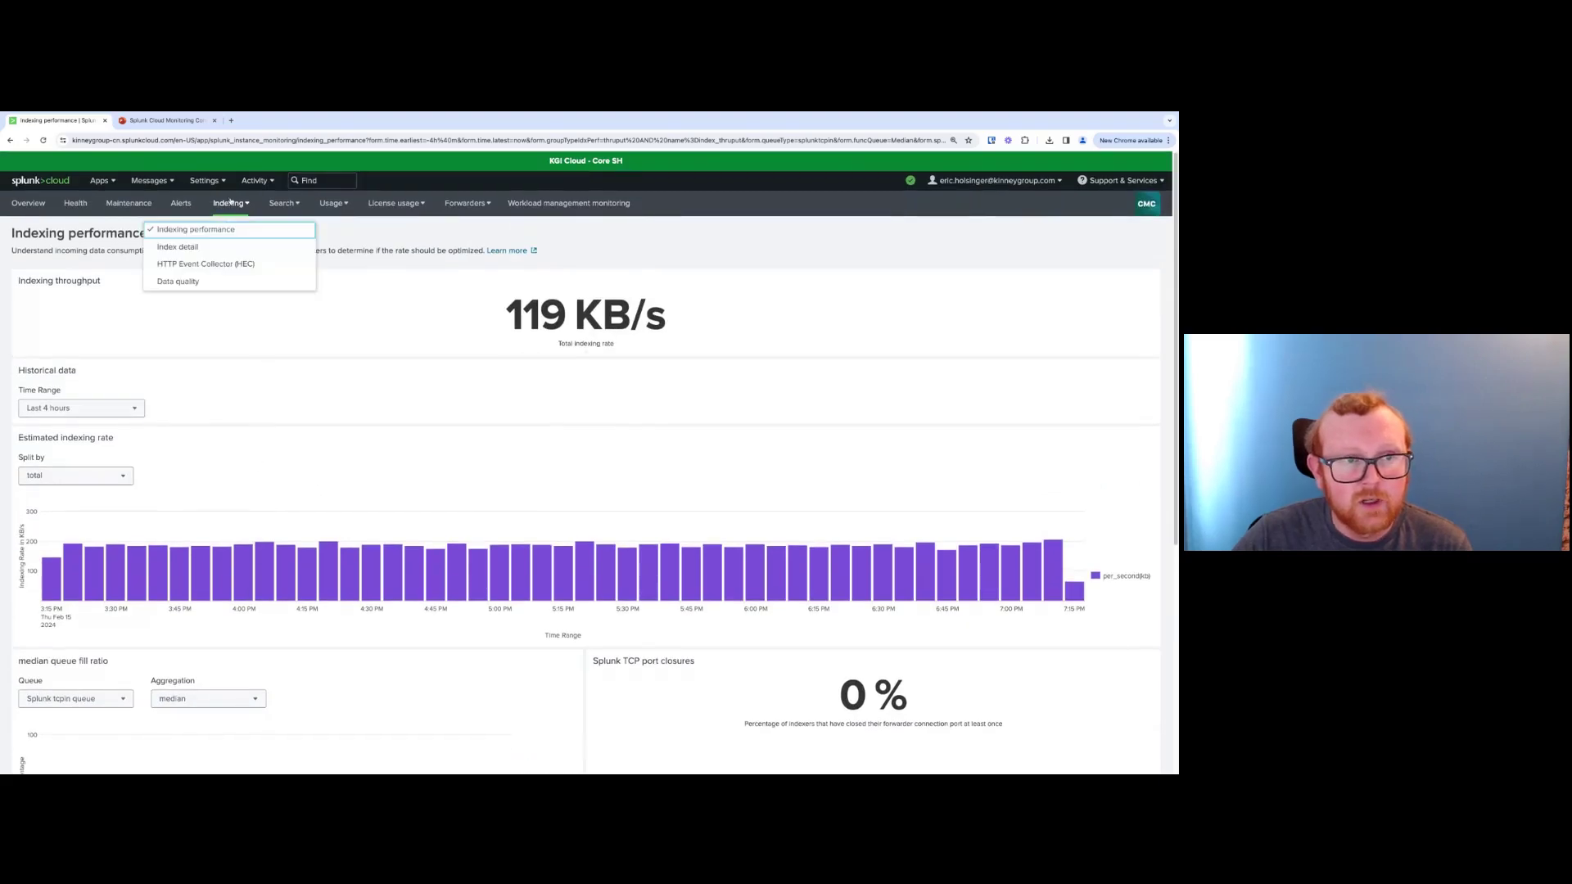
pyautogui.click(225, 246)
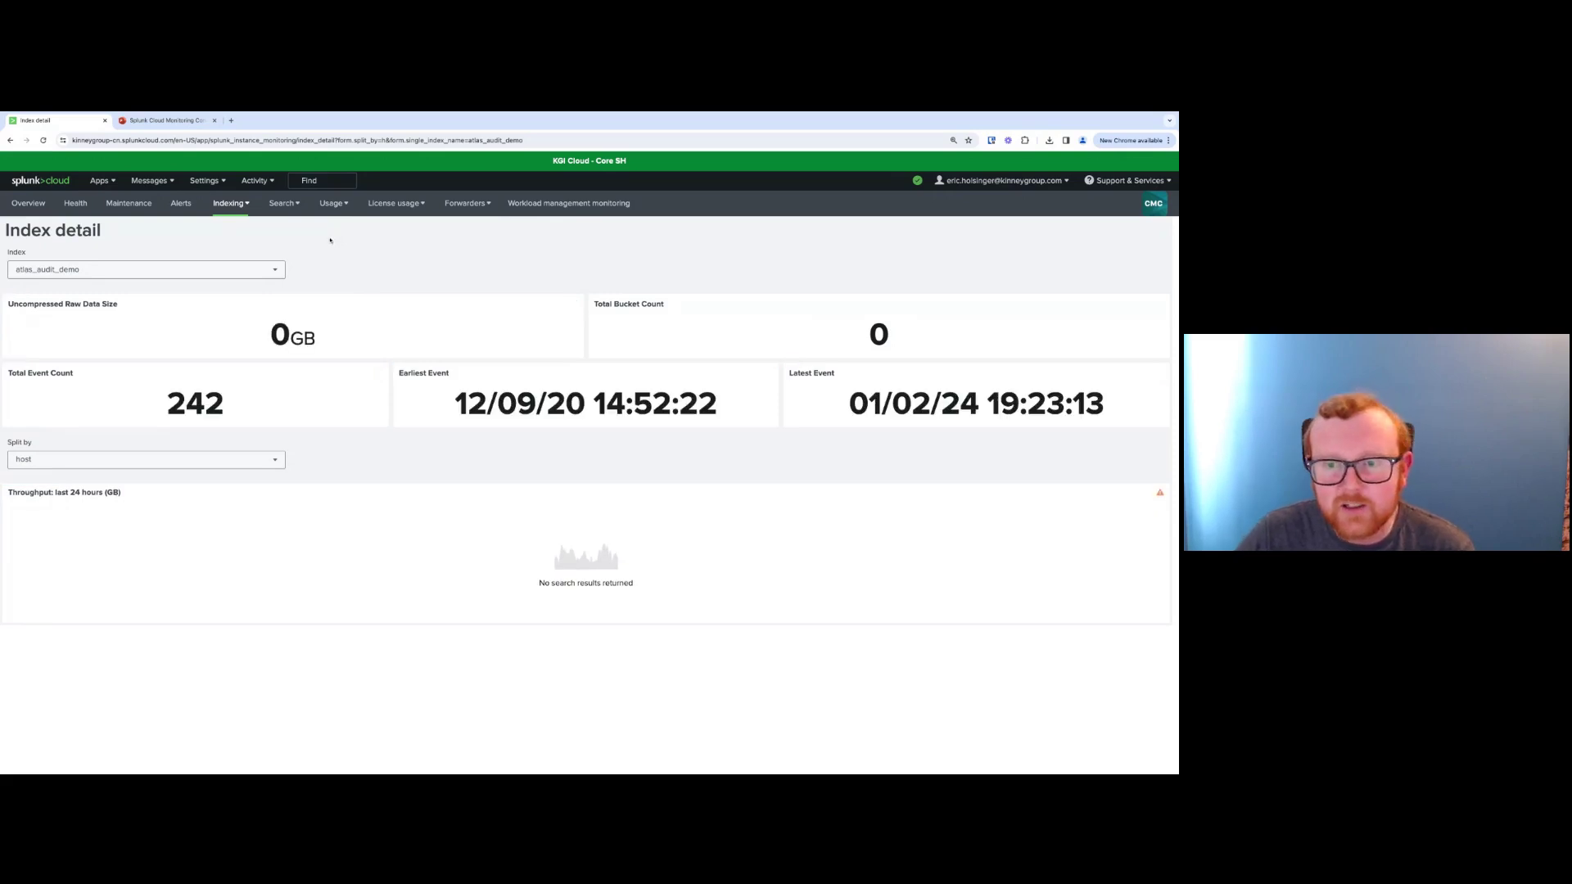
pyautogui.click(260, 271)
pyautogui.scroll(-3, 220, 442)
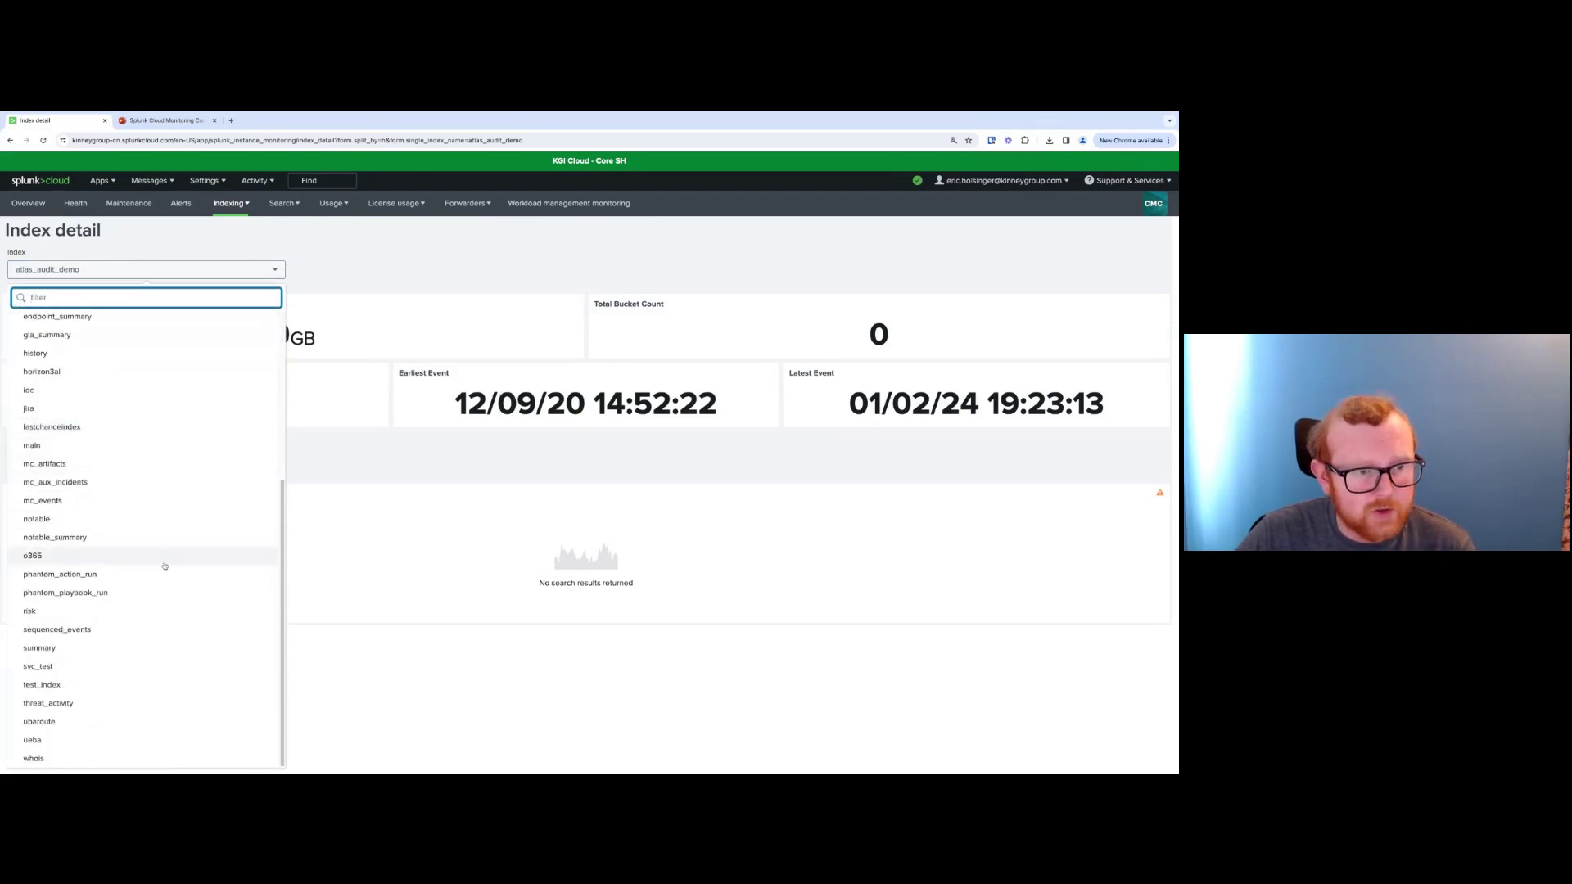
pyautogui.click(98, 556)
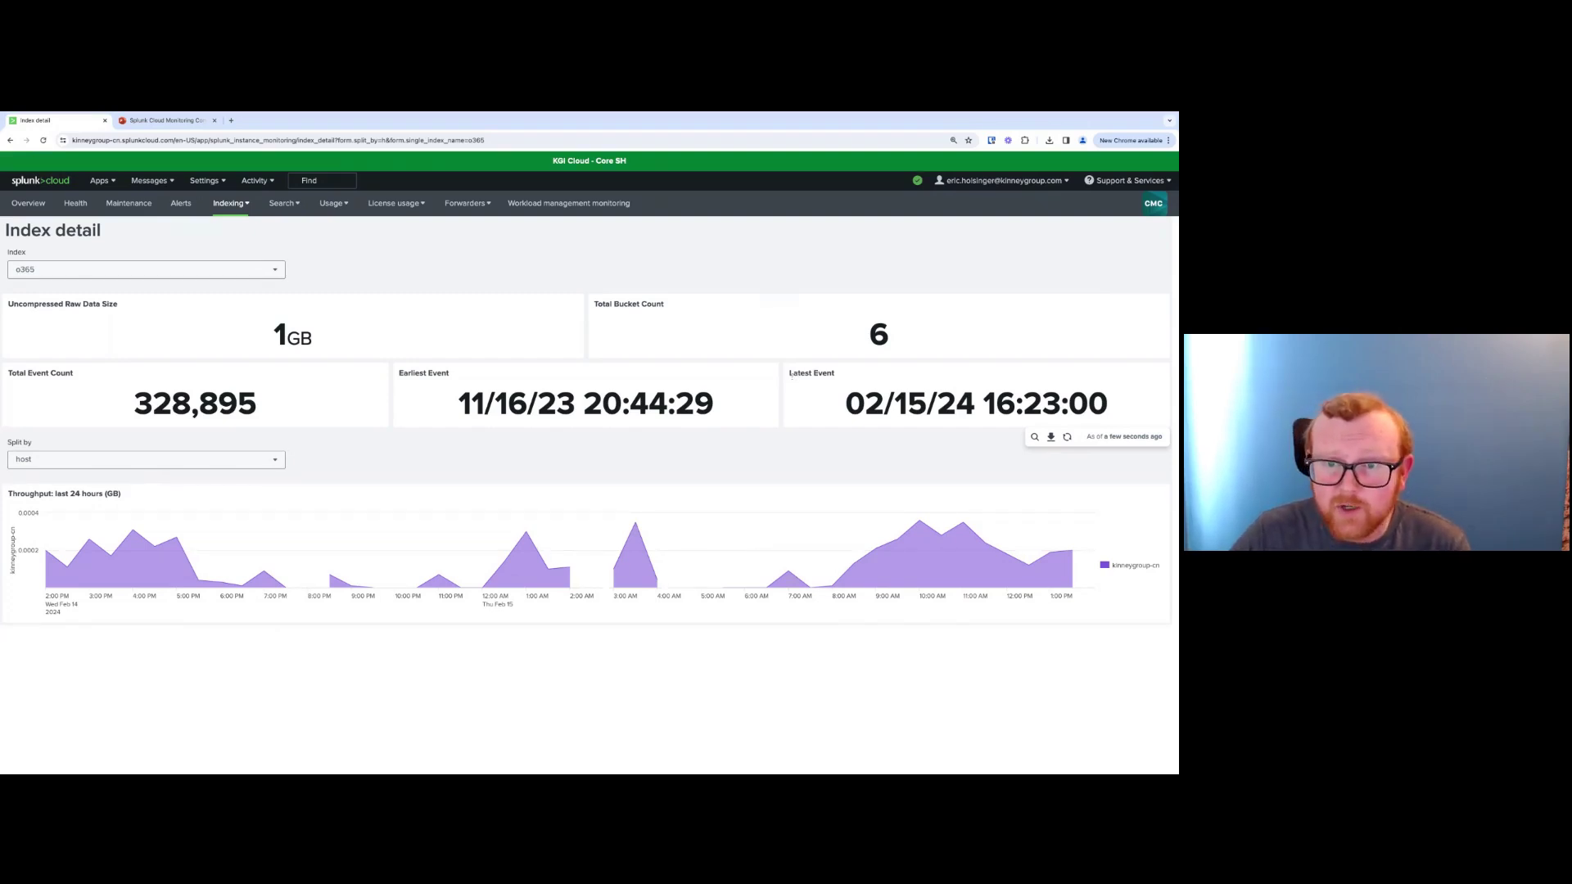
pyautogui.moveTo(791, 375); pyautogui.dragTo(834, 375)
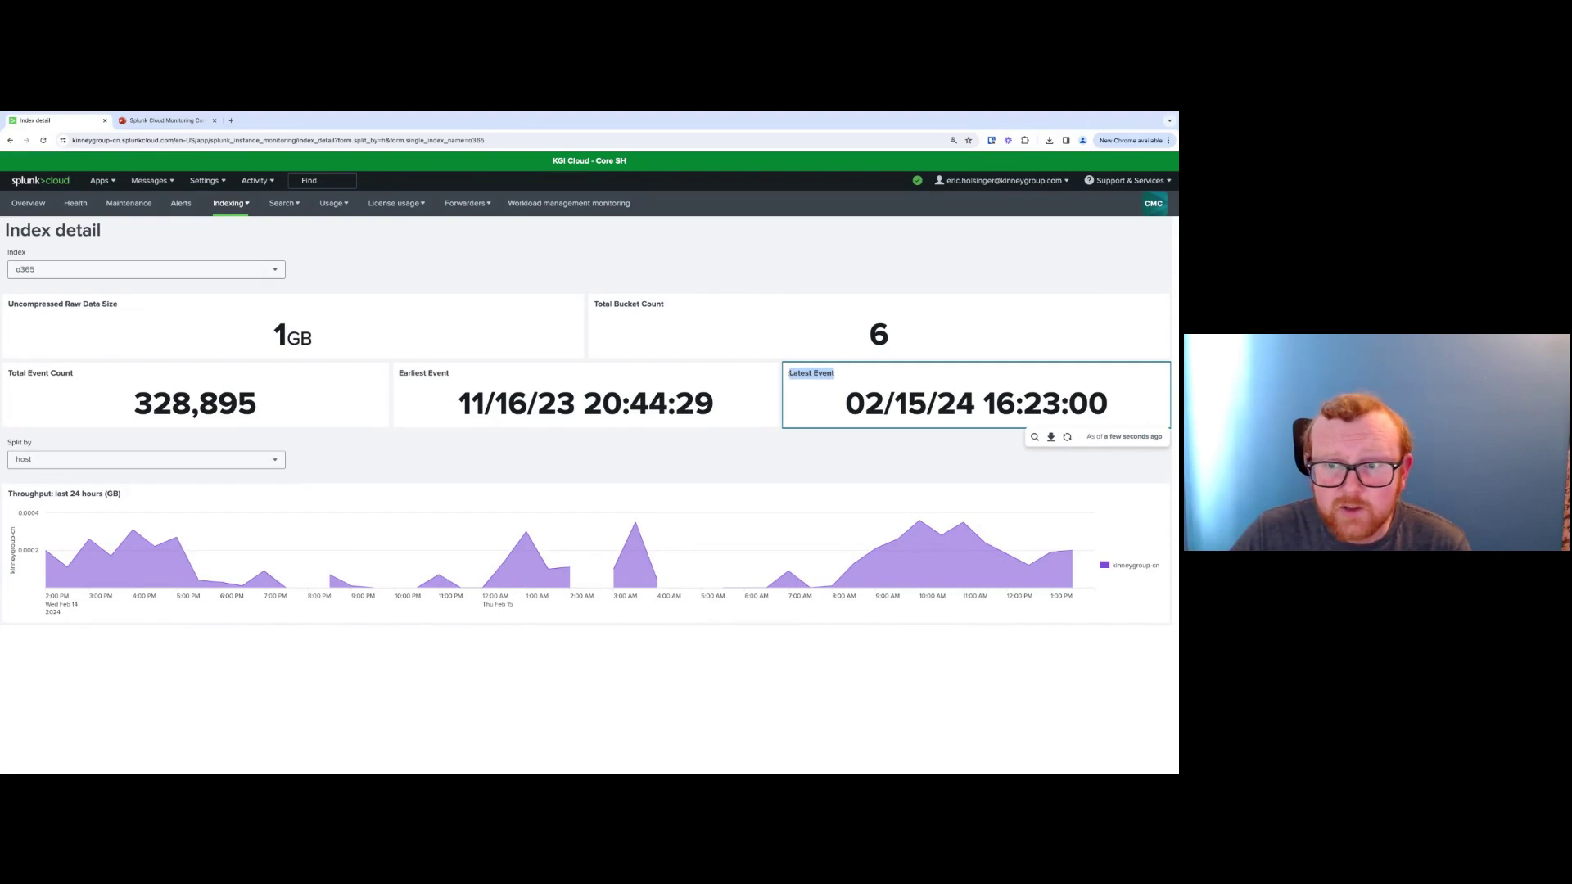
pyautogui.click(835, 375)
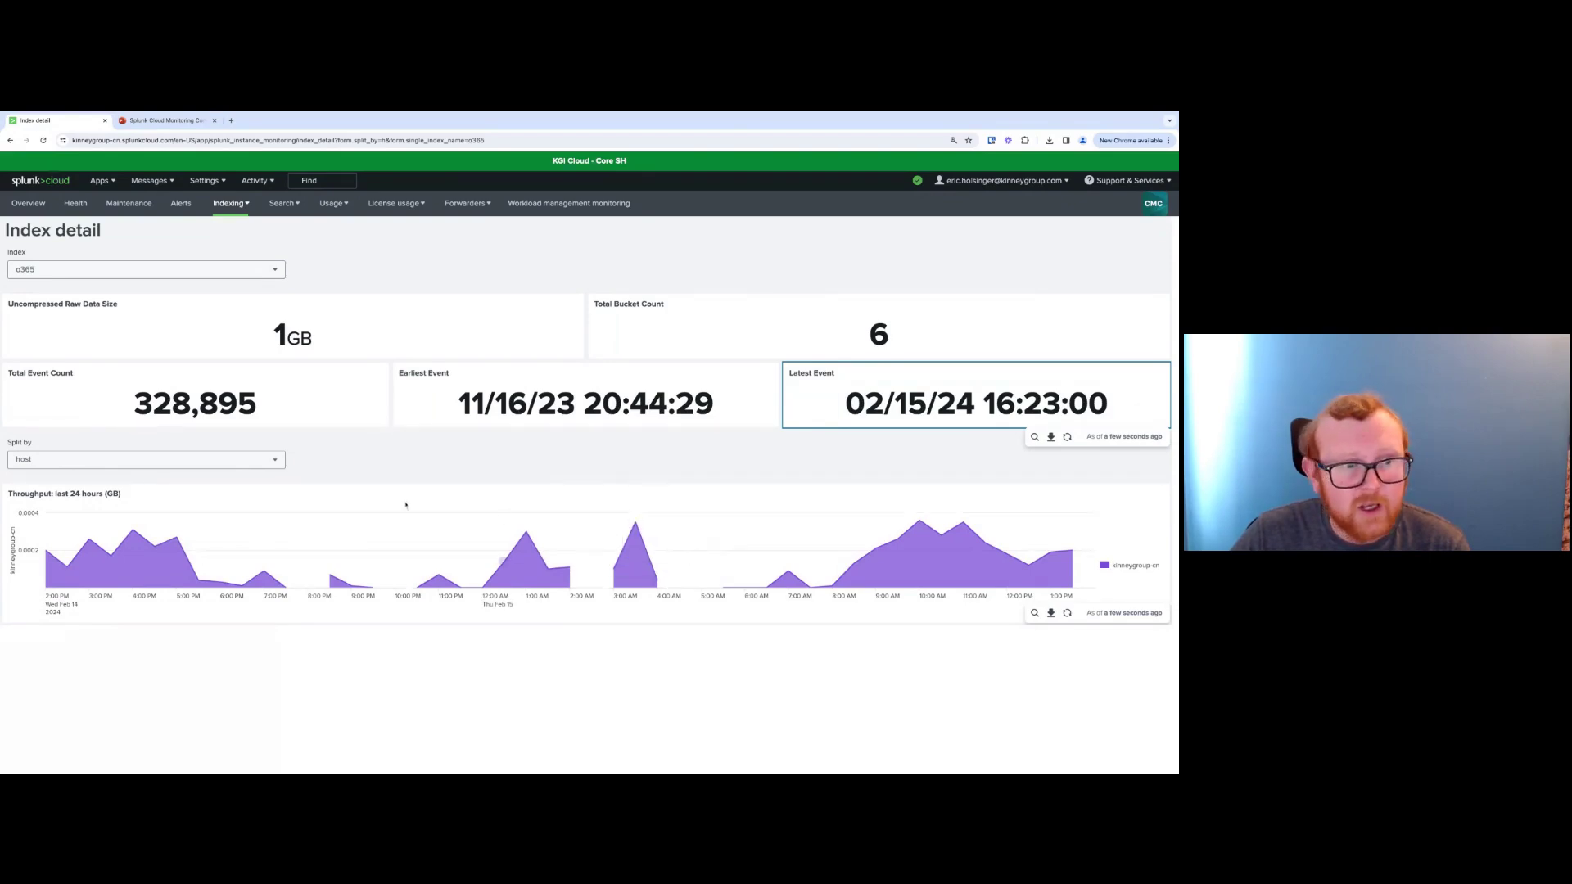
# Split the 24-hour throughput chart by sourcetype, and change the split to source to inspect its data points
pyautogui.click(255, 463)
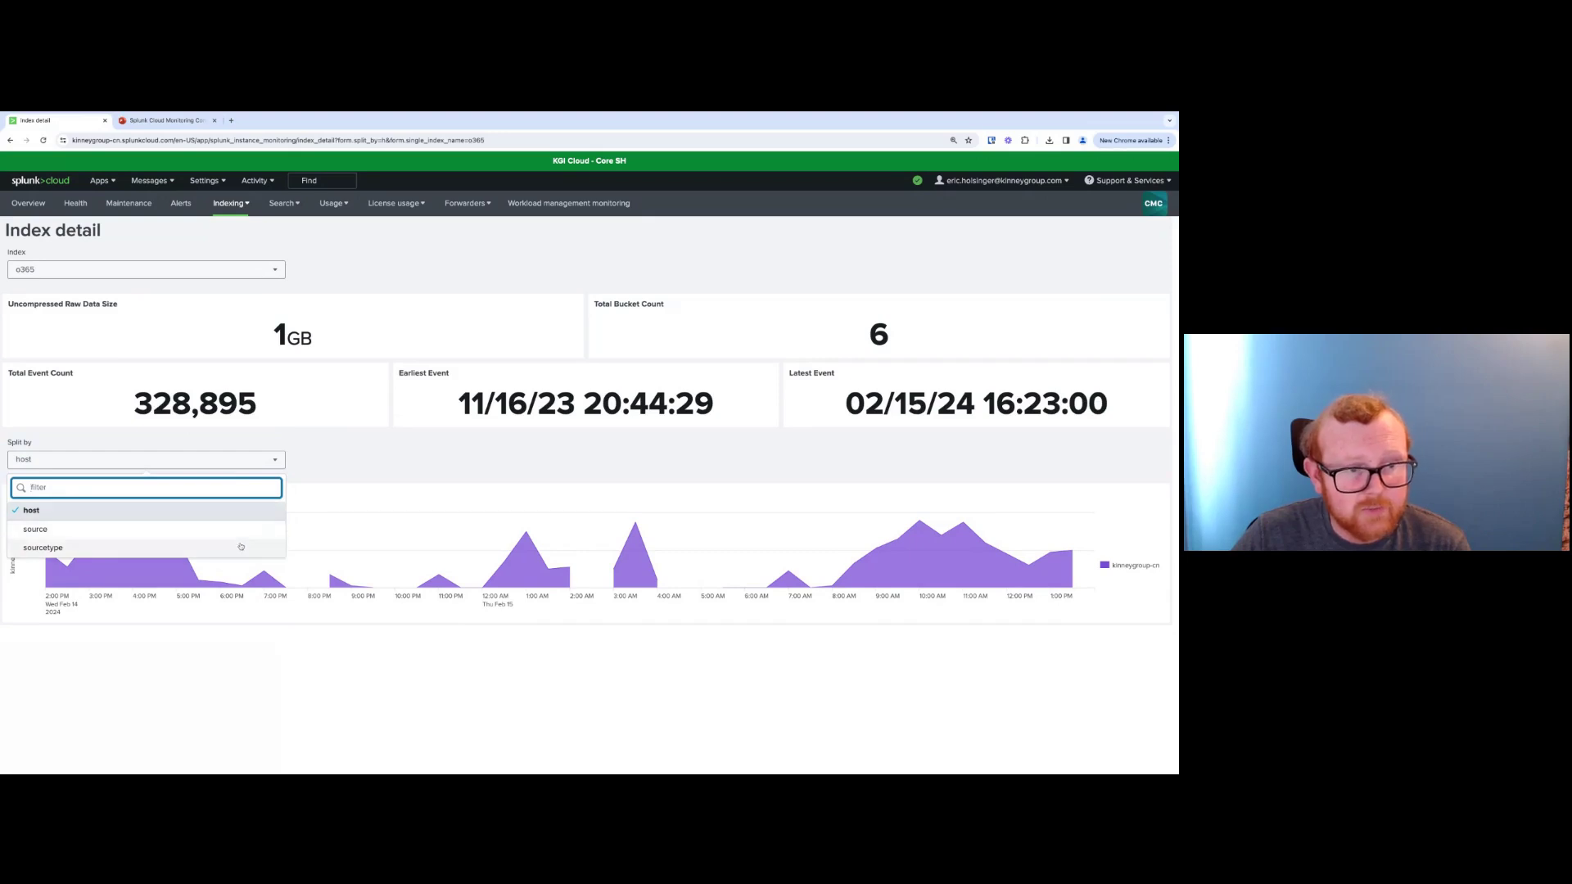
pyautogui.click(239, 547)
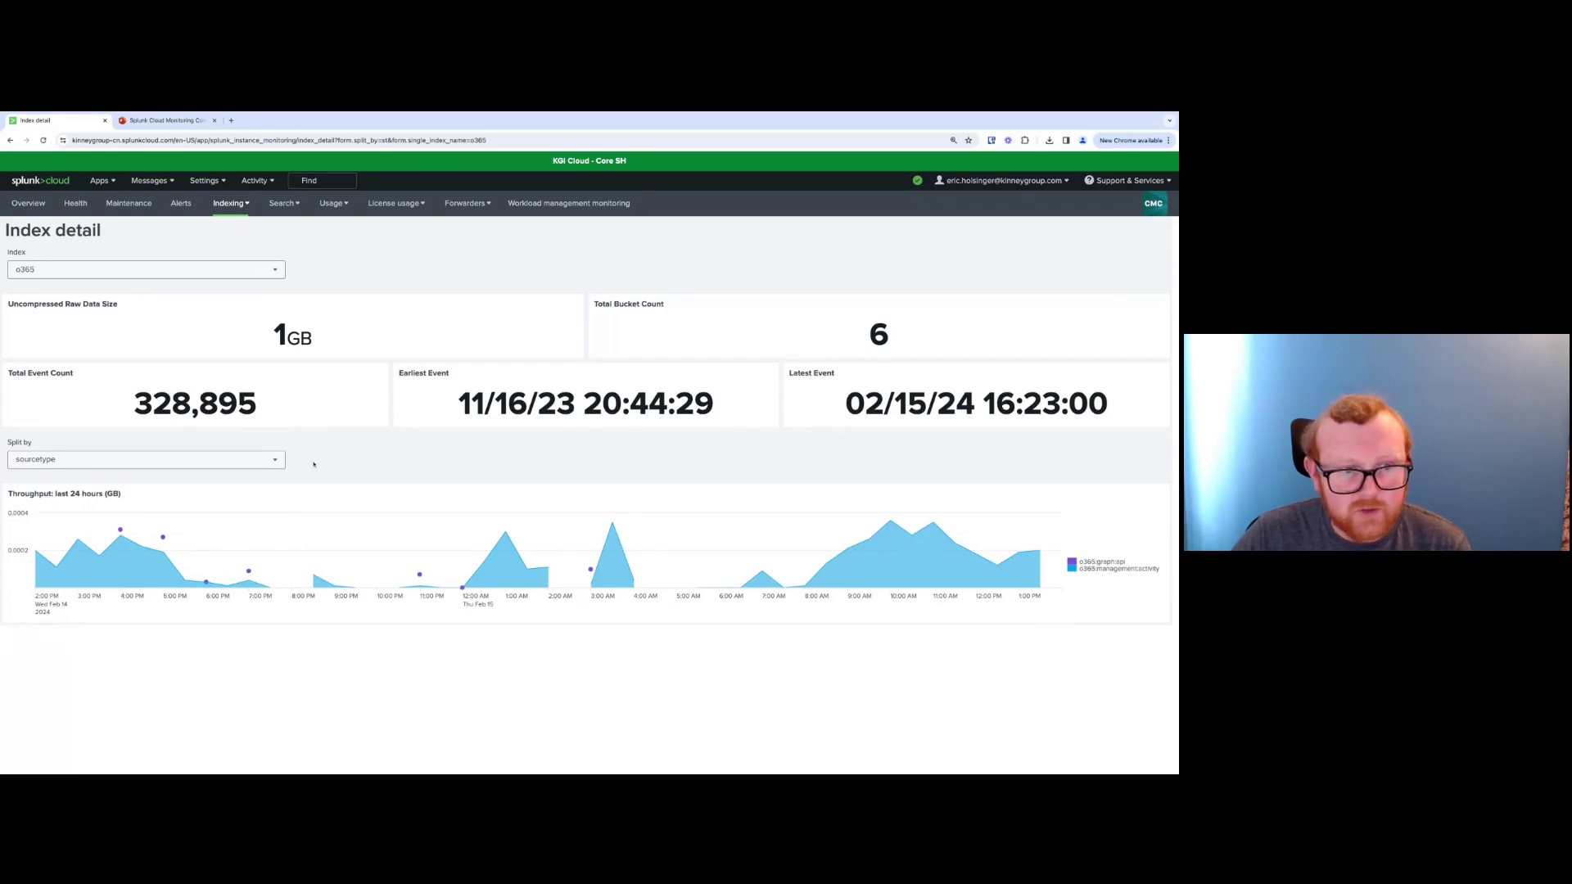
pyautogui.click(246, 460)
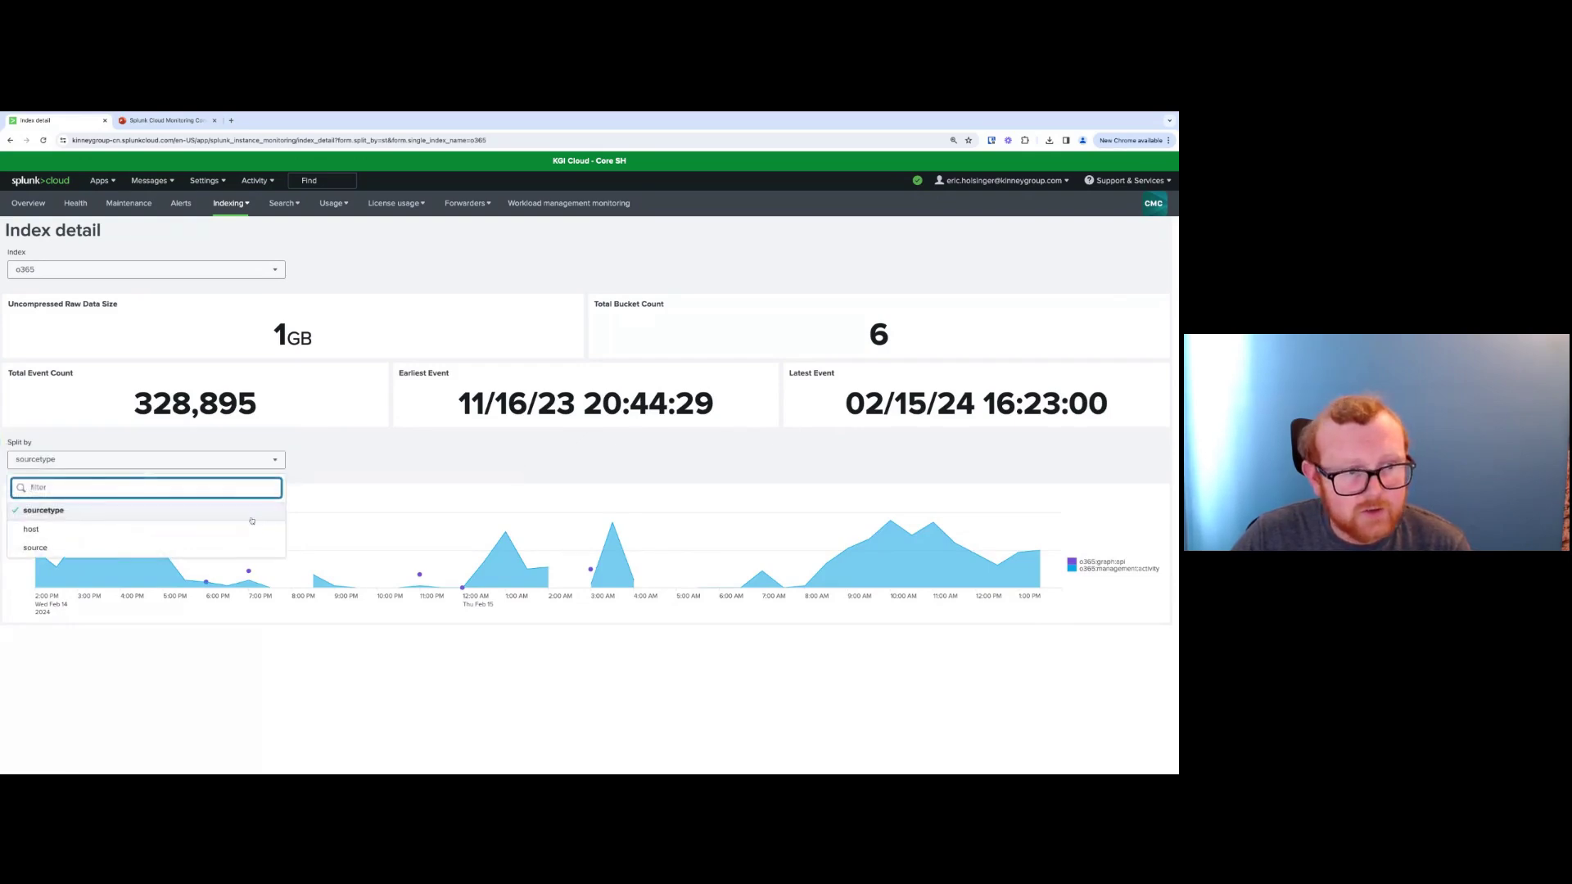
pyautogui.click(237, 548)
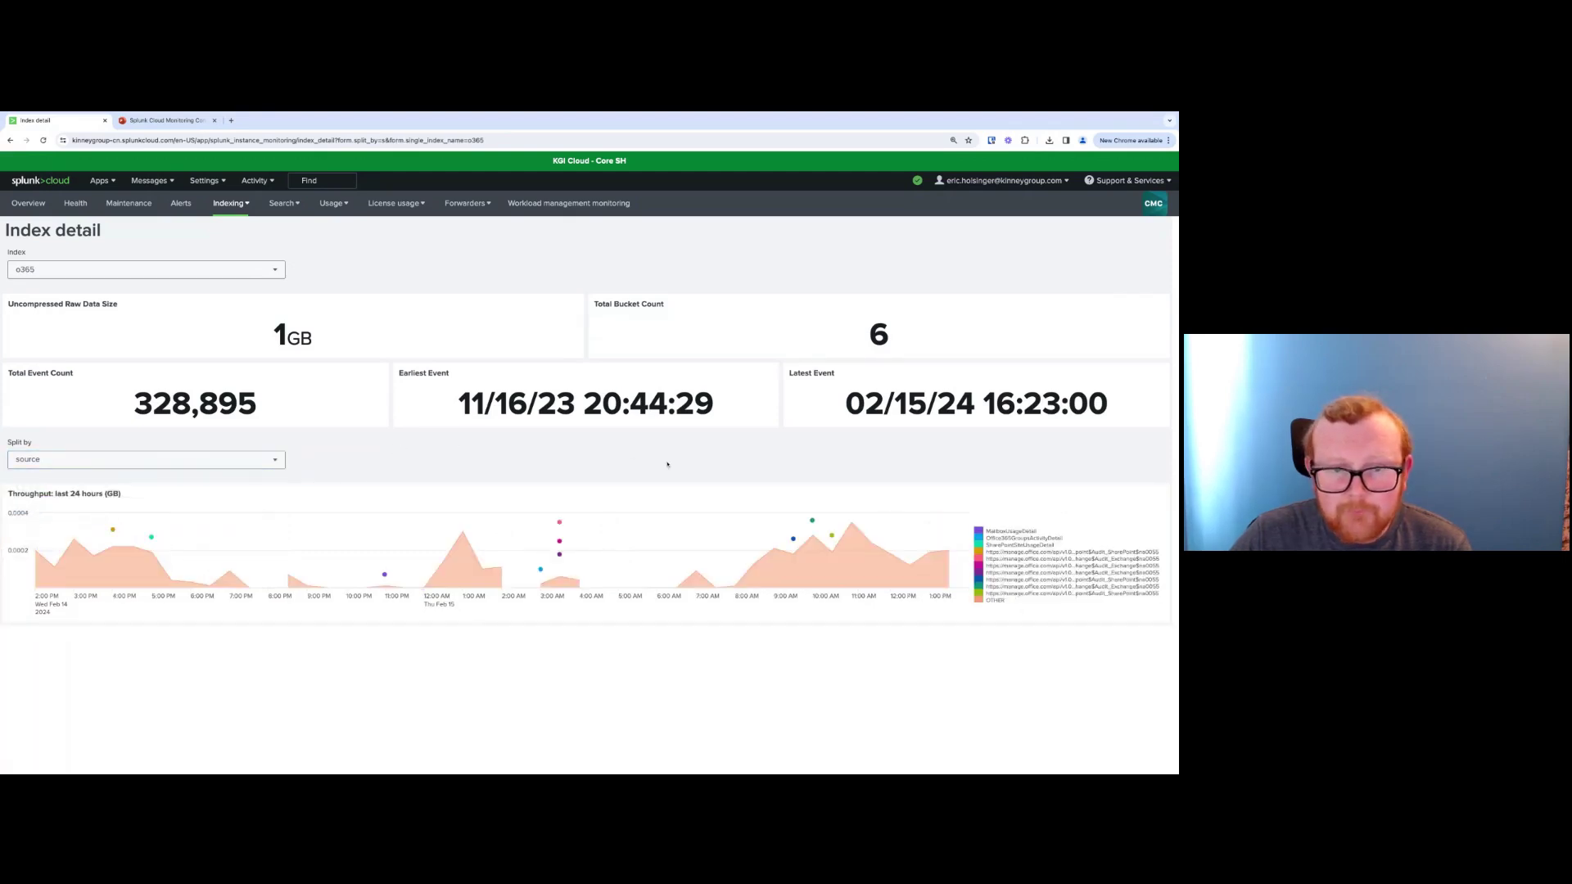
pyautogui.moveTo(779, 555)
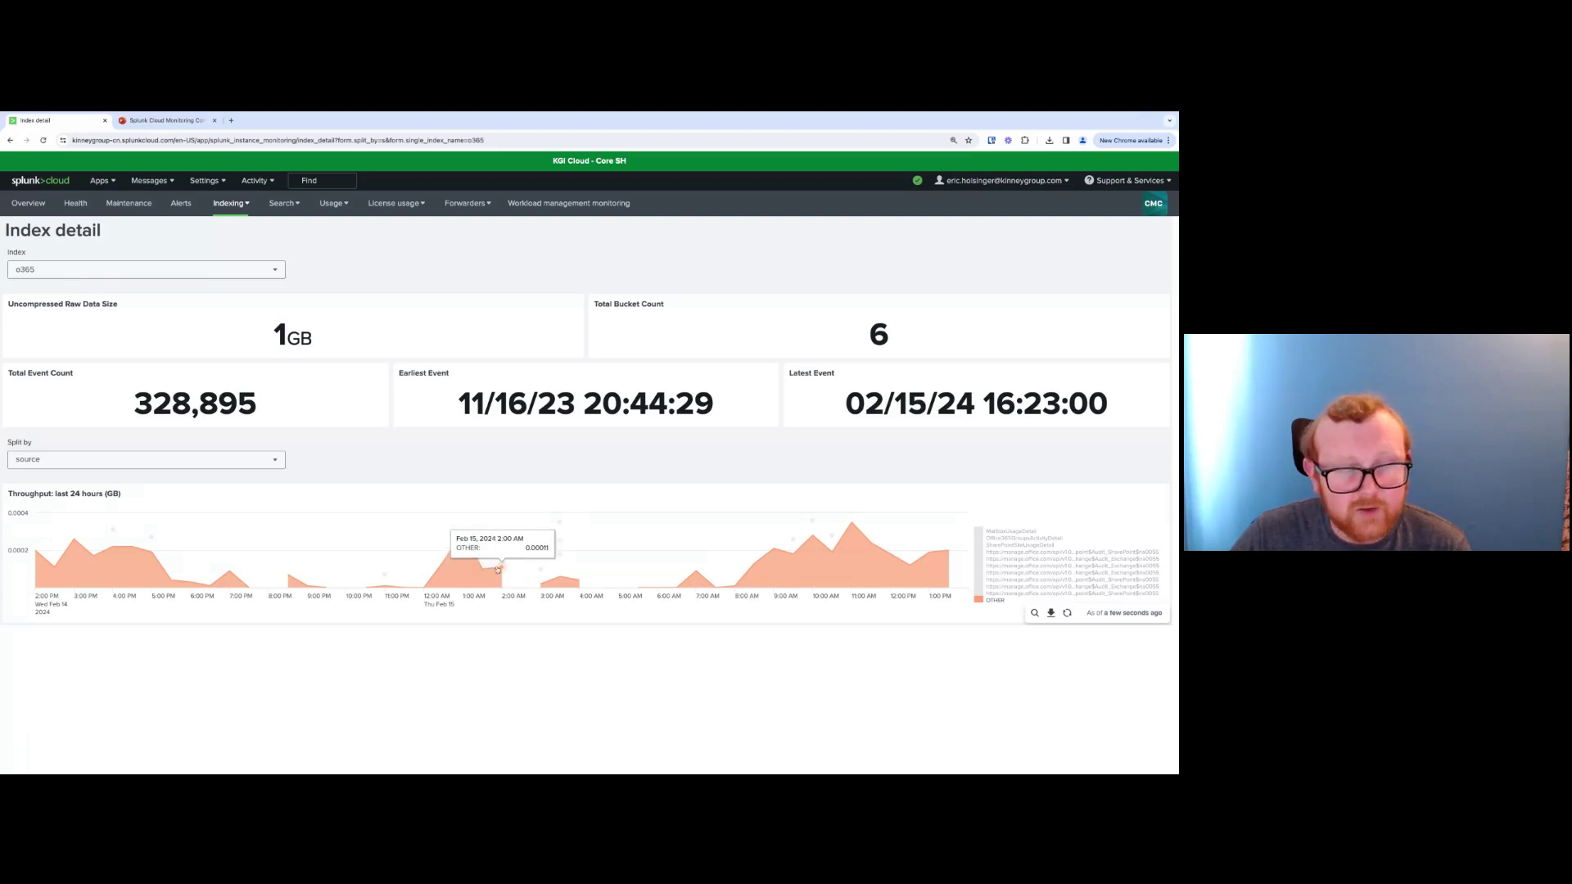
# Open the Data quality dashboard from the indexing dashboards and set its time range to Last 30 days
pyautogui.click(246, 204)
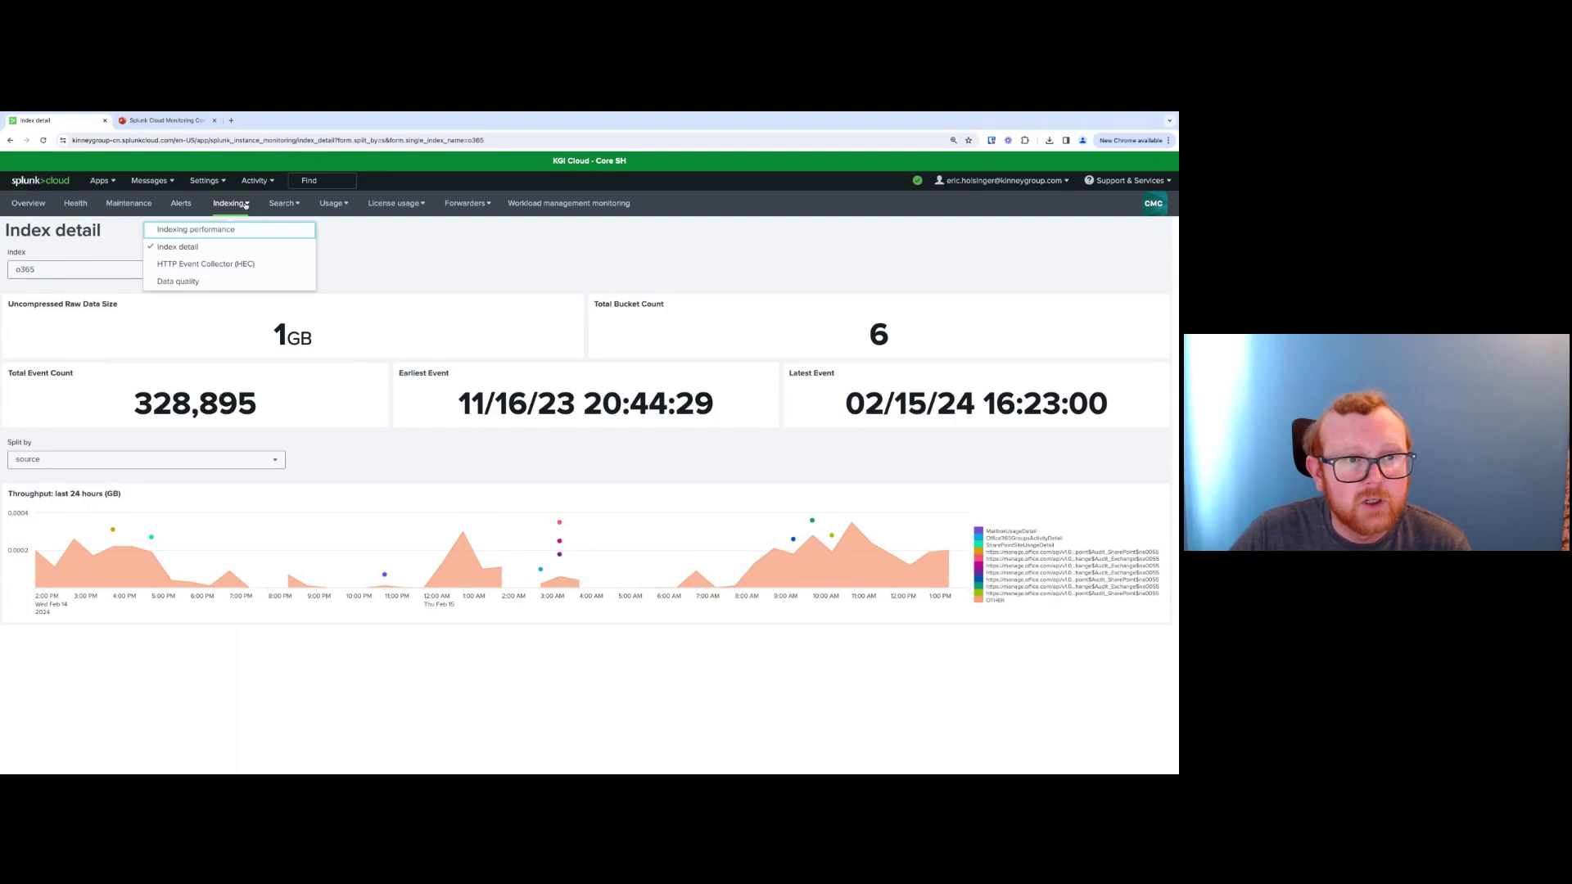
pyautogui.click(226, 283)
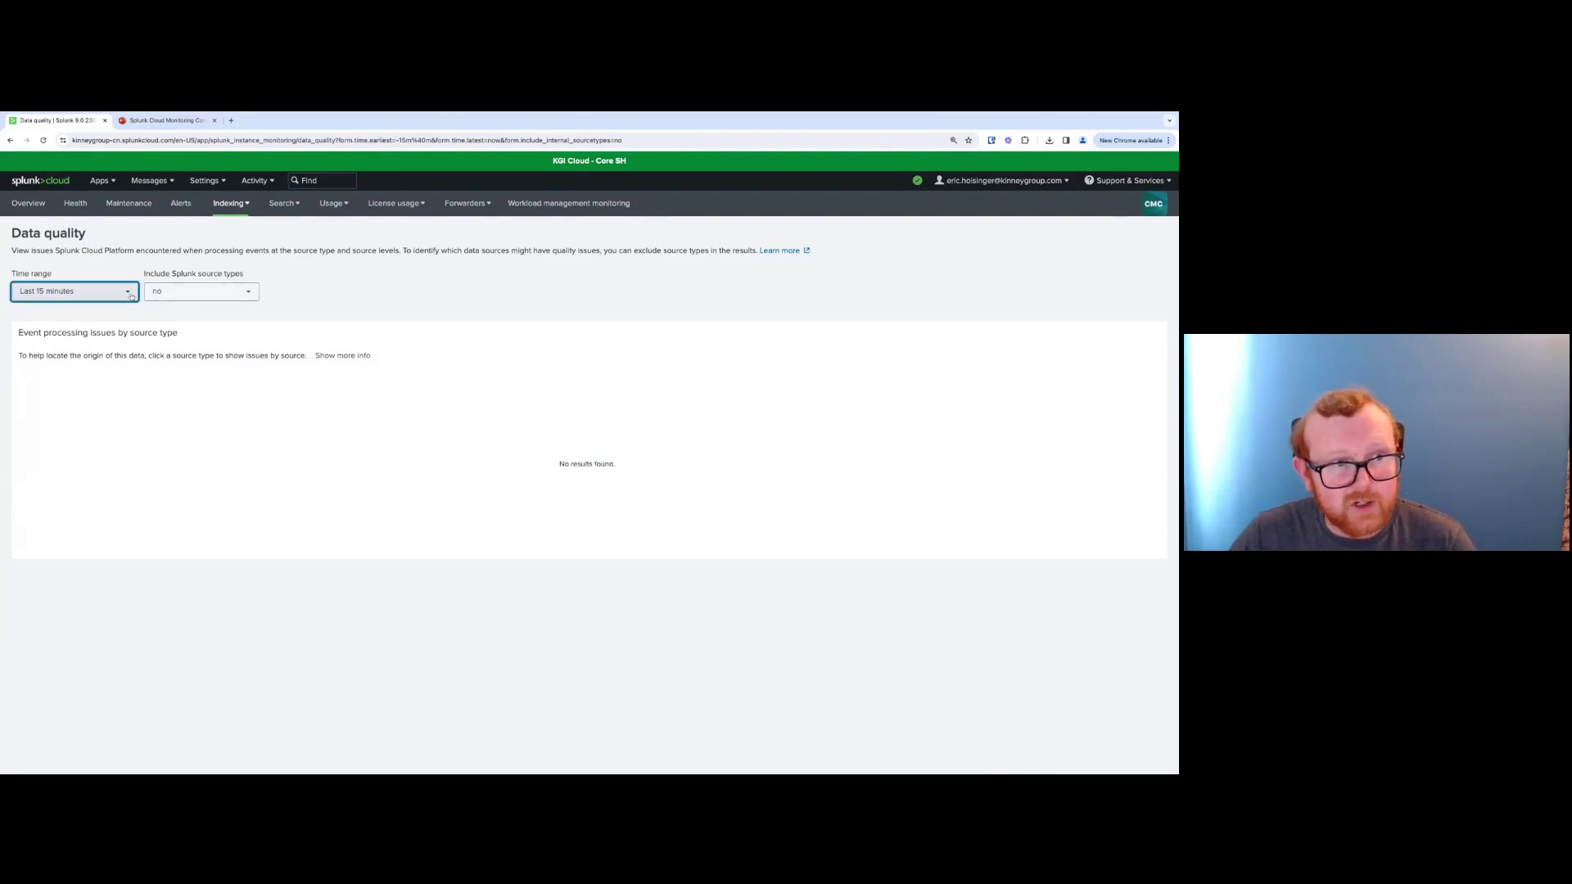
pyautogui.click(78, 292)
pyautogui.click(147, 315)
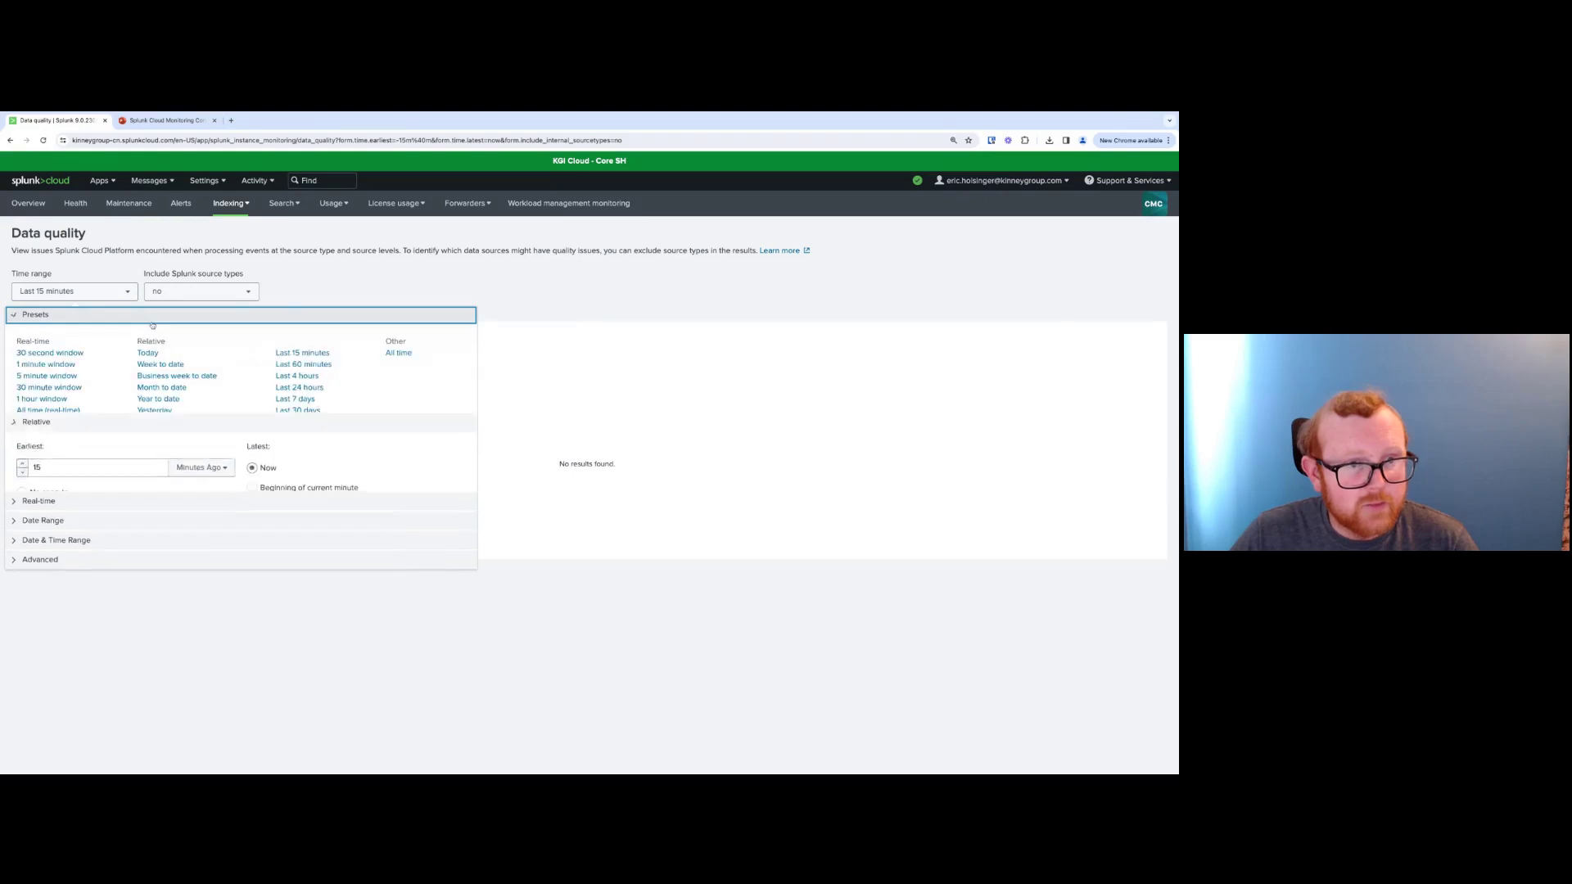
pyautogui.click(294, 410)
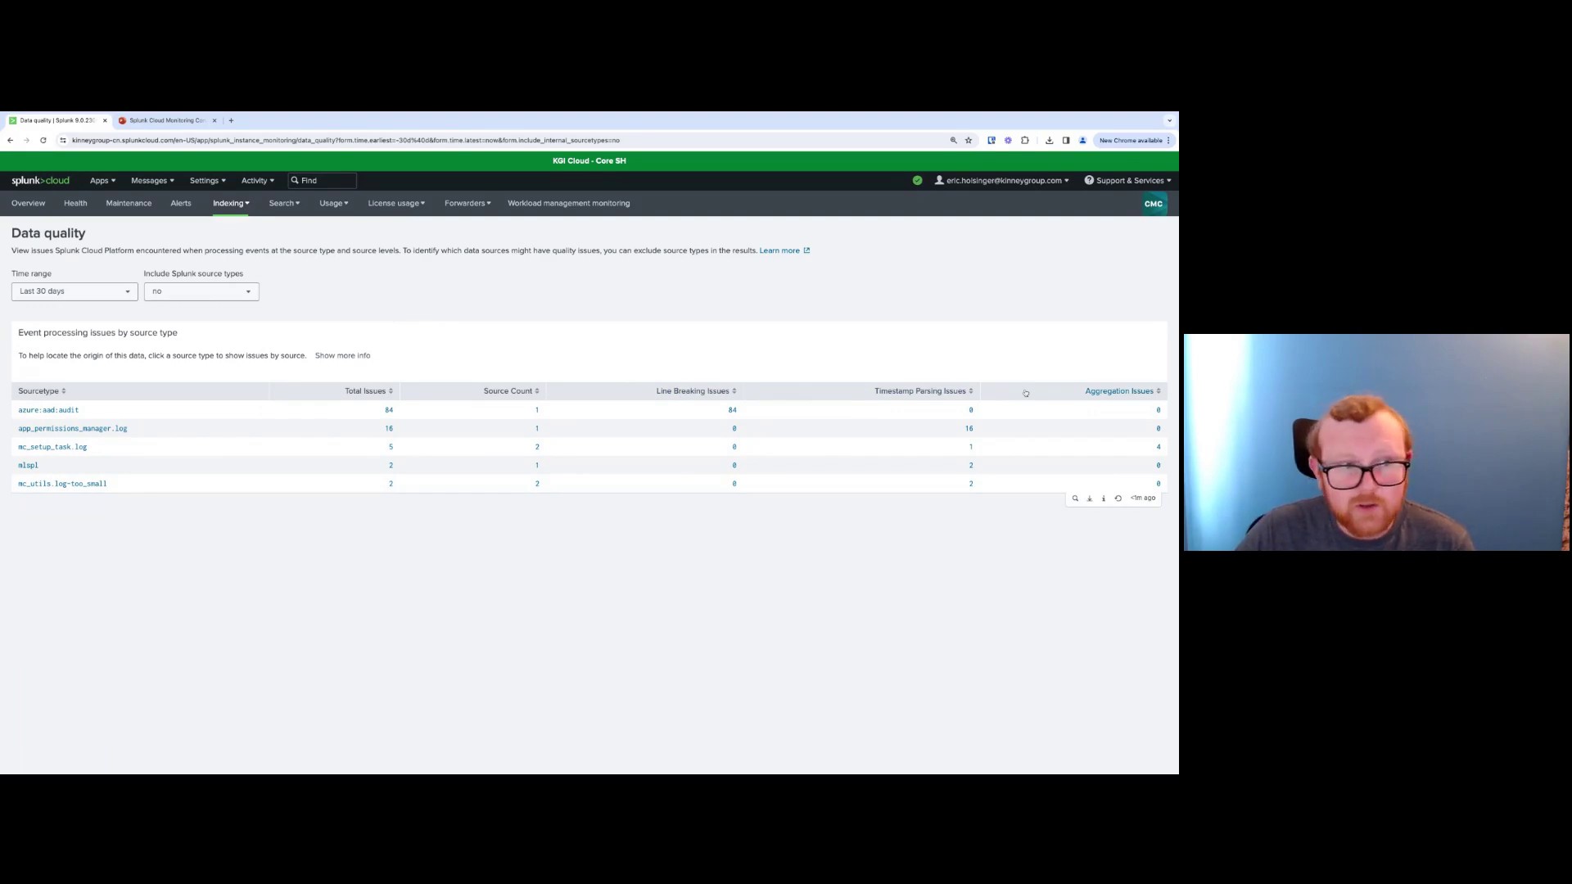
# Drill into the azure:aad:audit source type and its source to examine event line count, event size and event time disparity
pyautogui.click(212, 416)
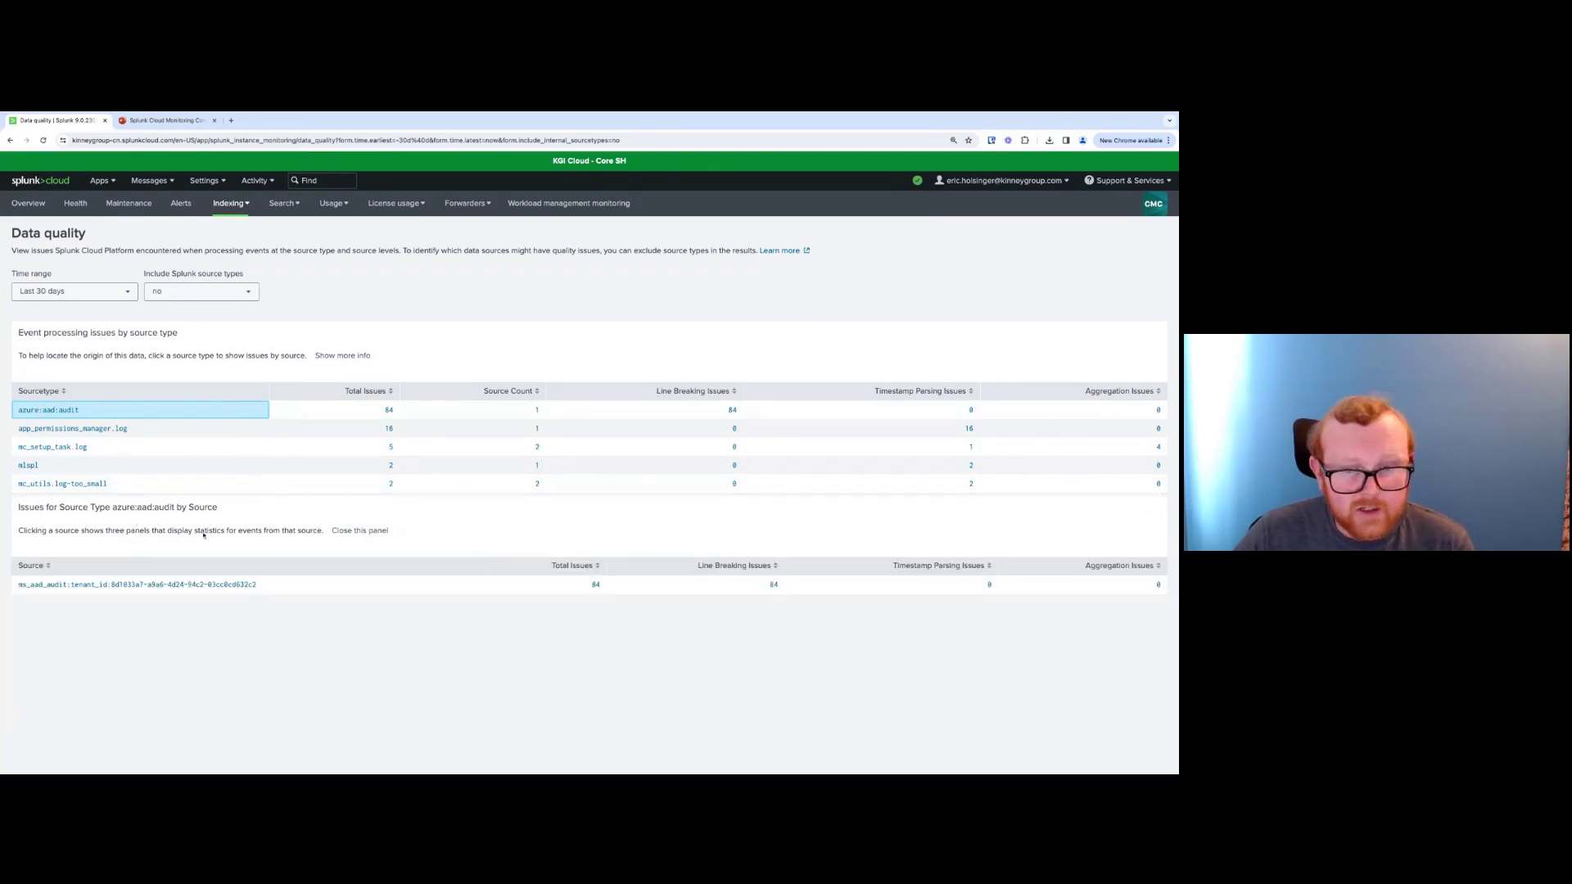
pyautogui.click(207, 584)
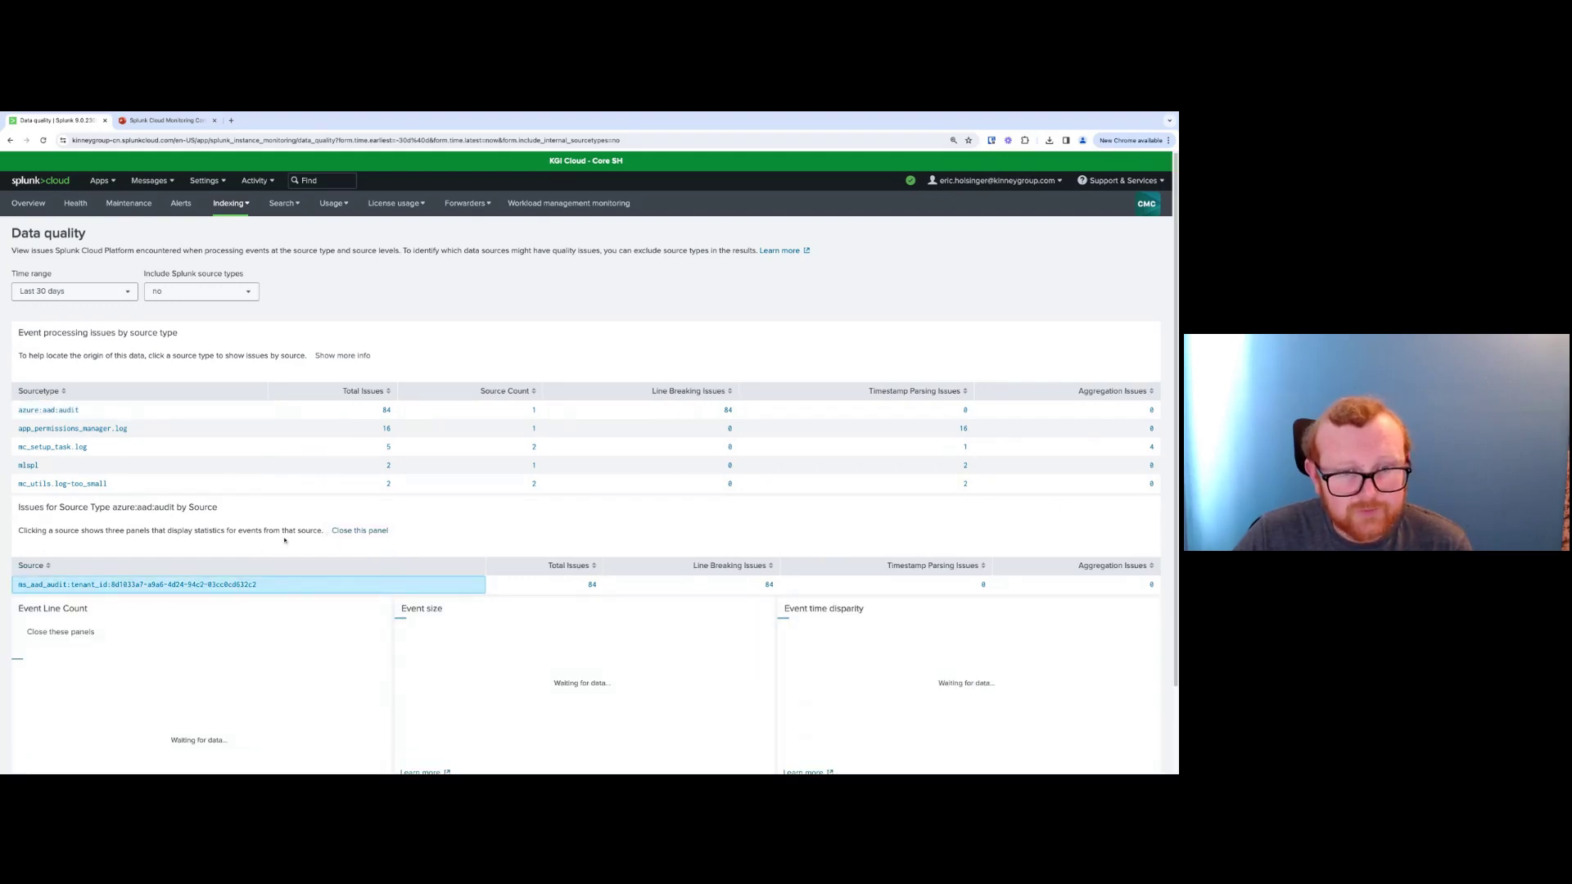
pyautogui.scroll(-1, 283, 538)
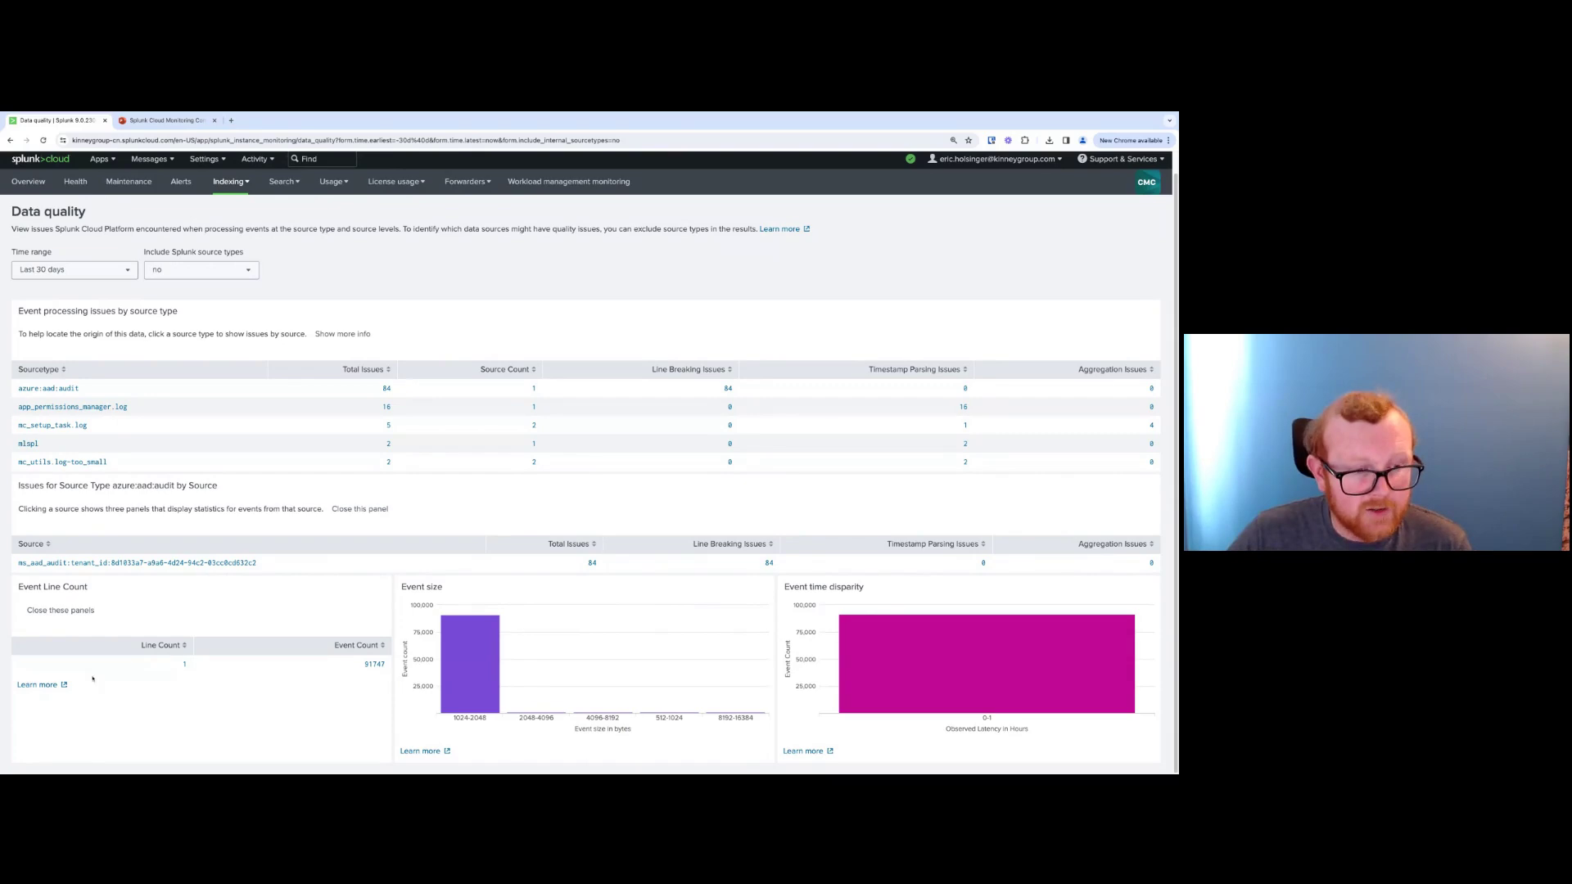
# Open the documentation linked from the Event Line Count panel and highlight its line breaking diagnosis and solution section
pyautogui.click(38, 686)
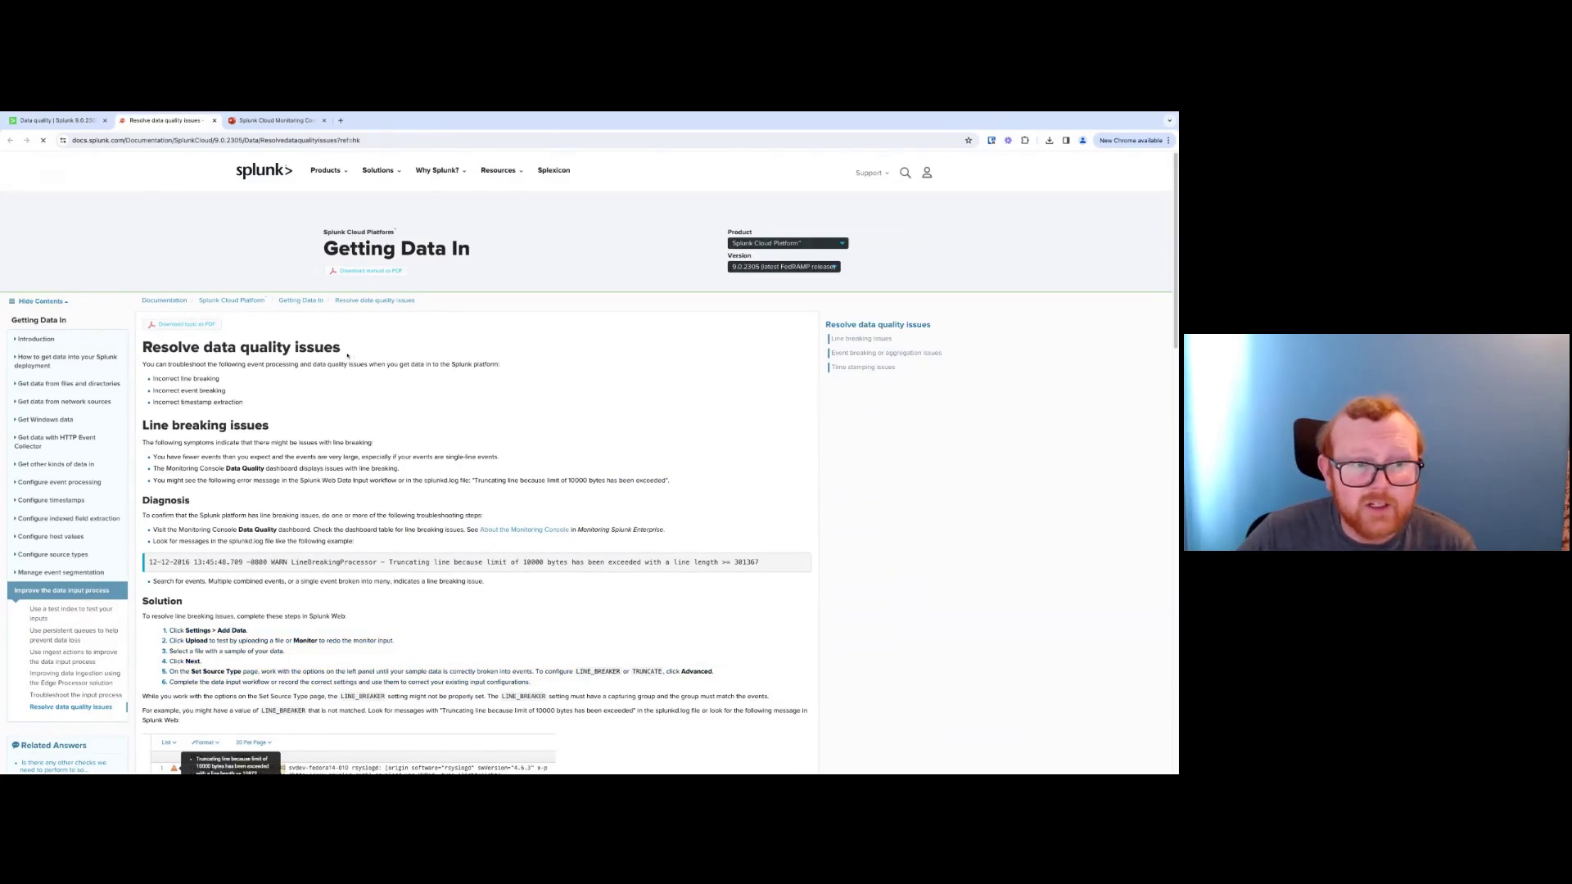
pyautogui.click(93, 126)
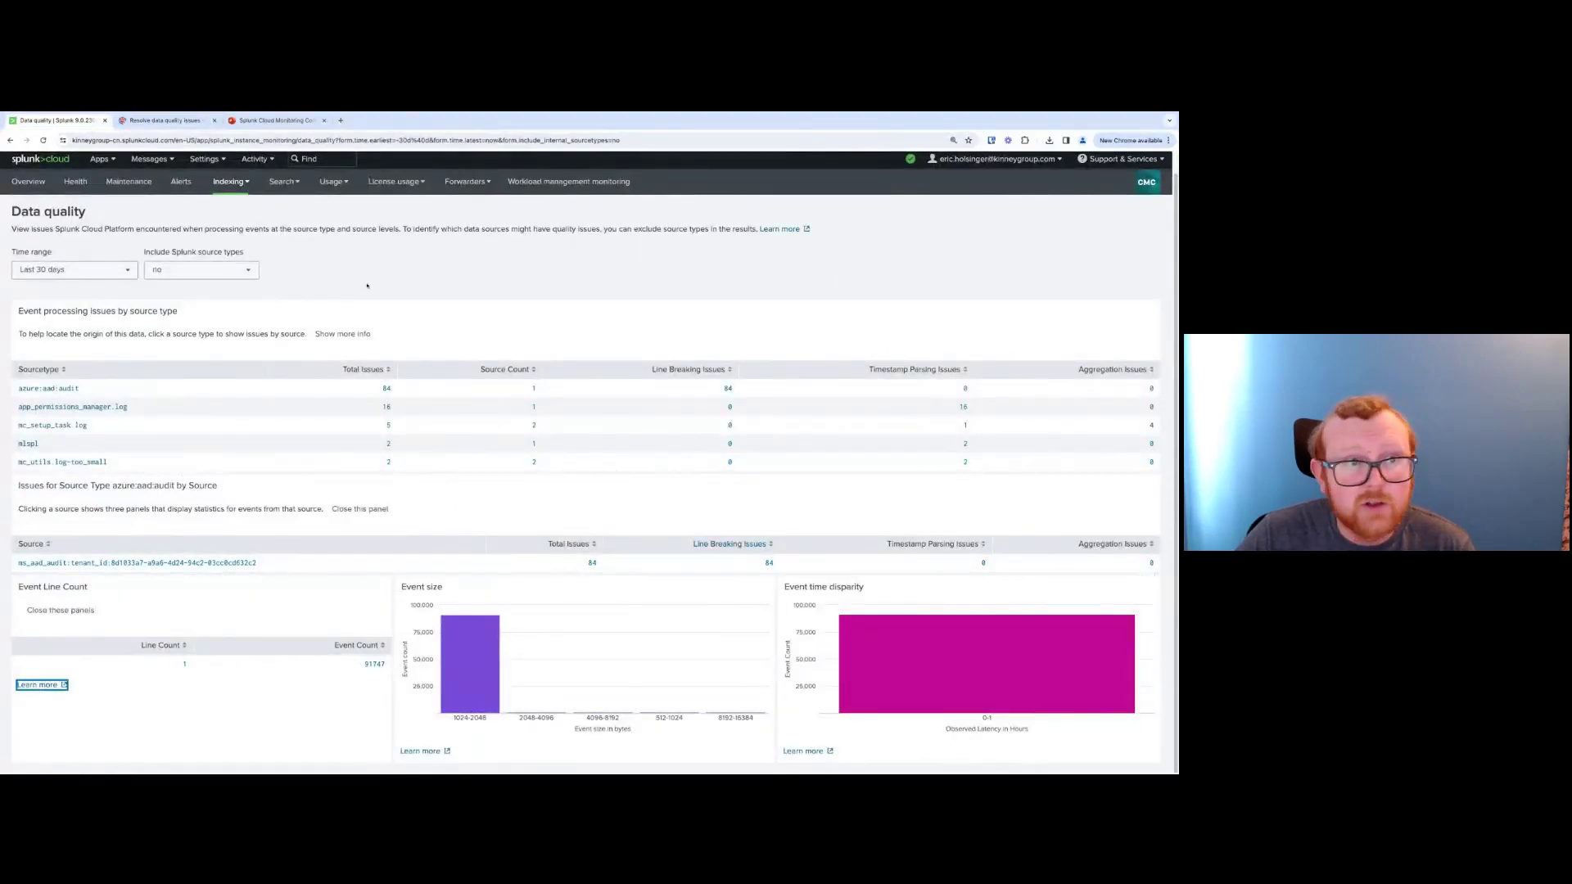
pyautogui.click(174, 122)
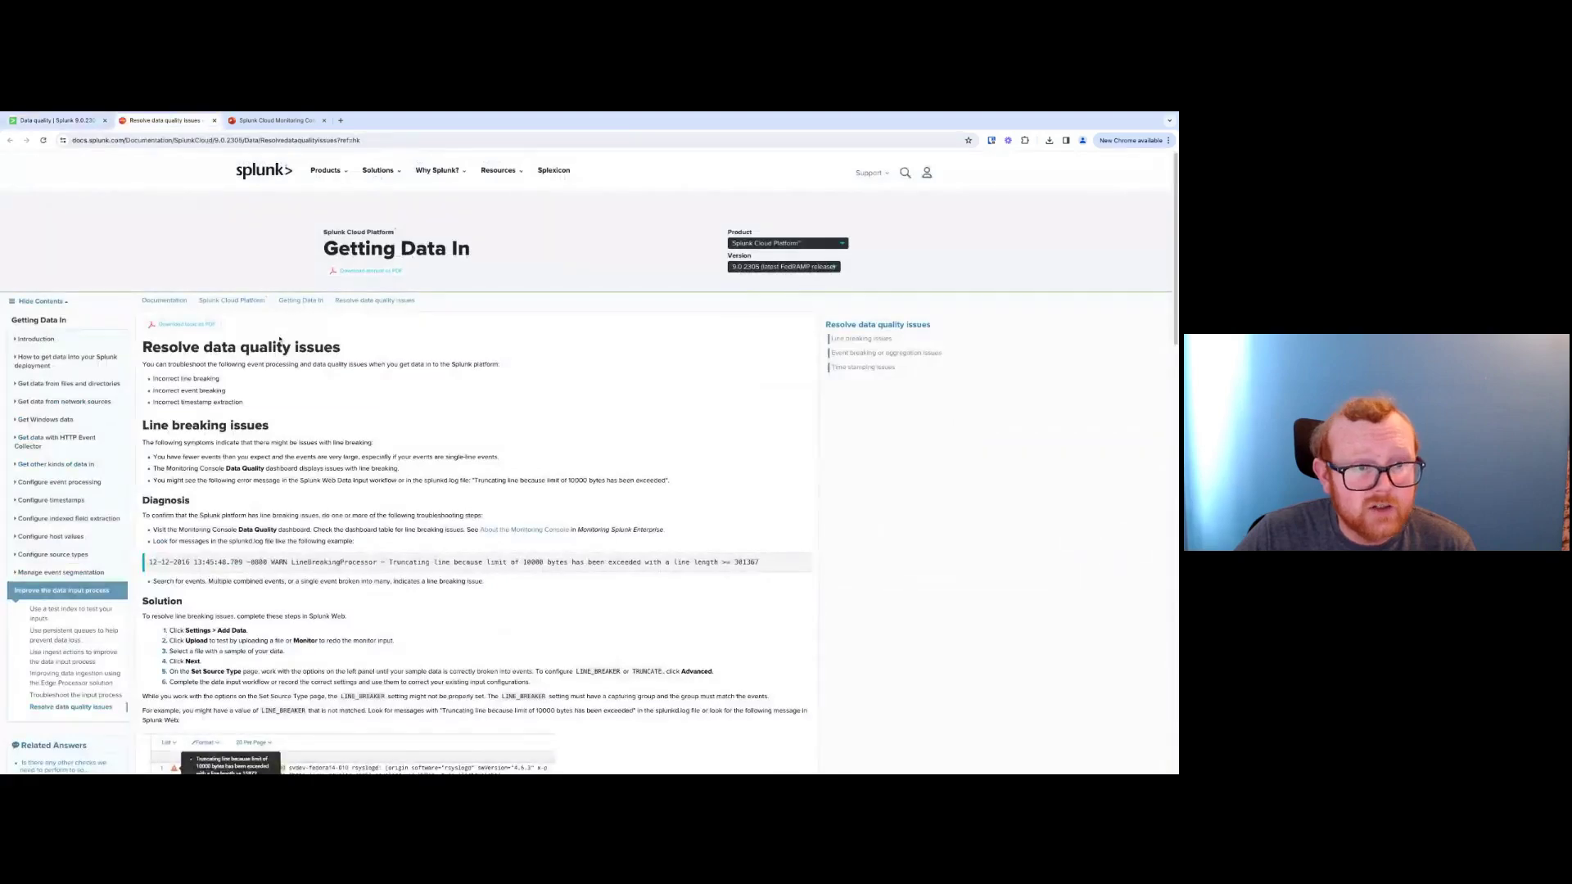
pyautogui.moveTo(144, 425); pyautogui.dragTo(337, 647)
pyautogui.scroll(-2, 353, 541)
pyautogui.scroll(-3, 354, 541)
pyautogui.scroll(-1, 556, 639)
pyautogui.scroll(-1, 557, 639)
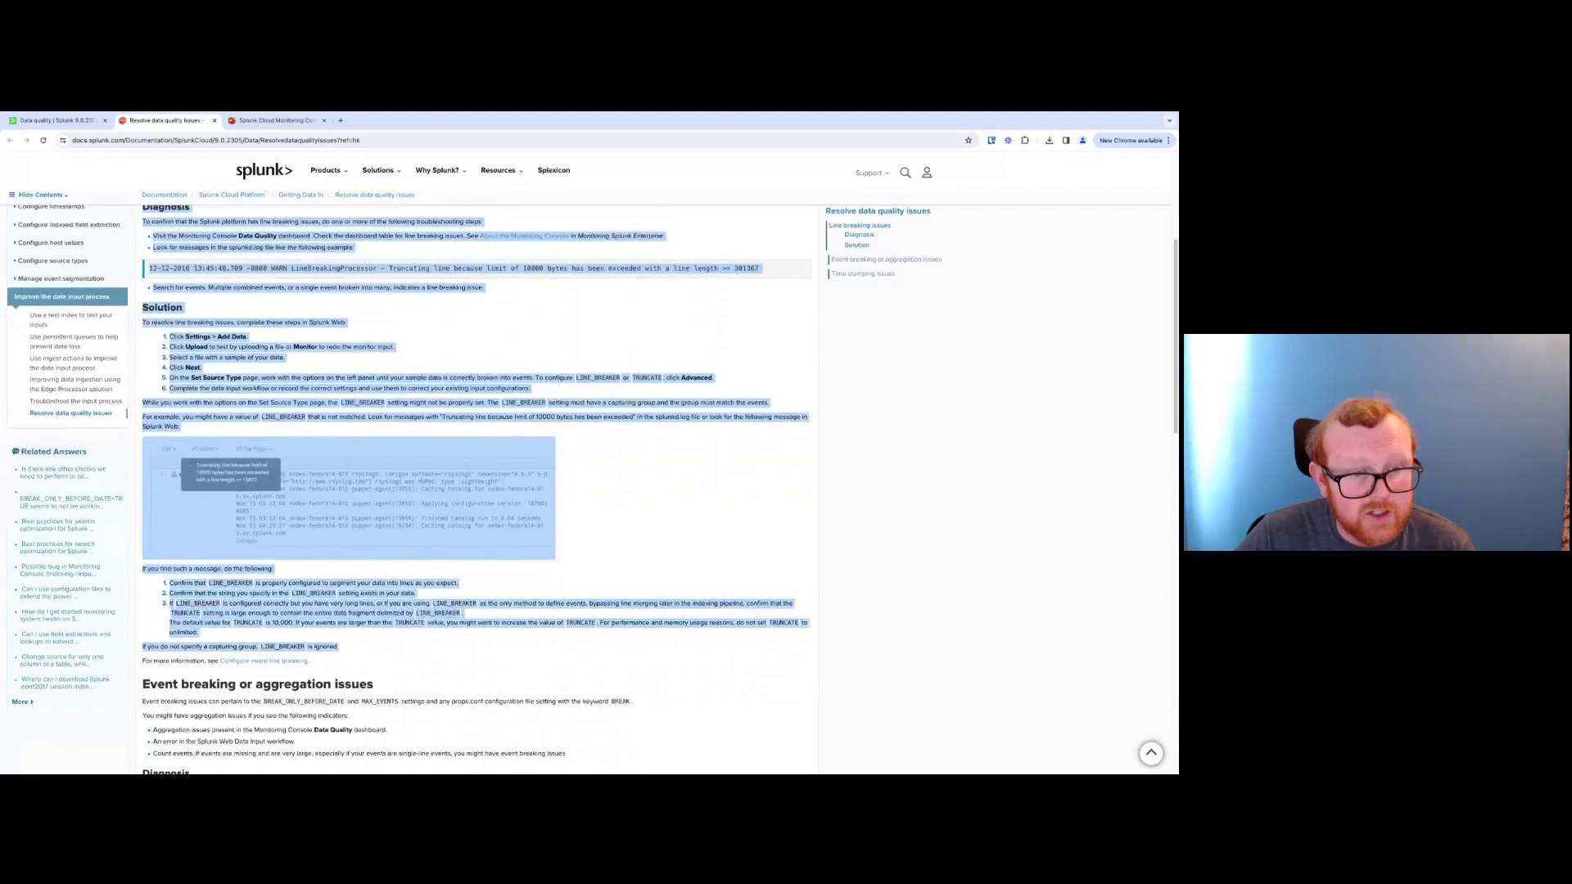
pyautogui.click(337, 647)
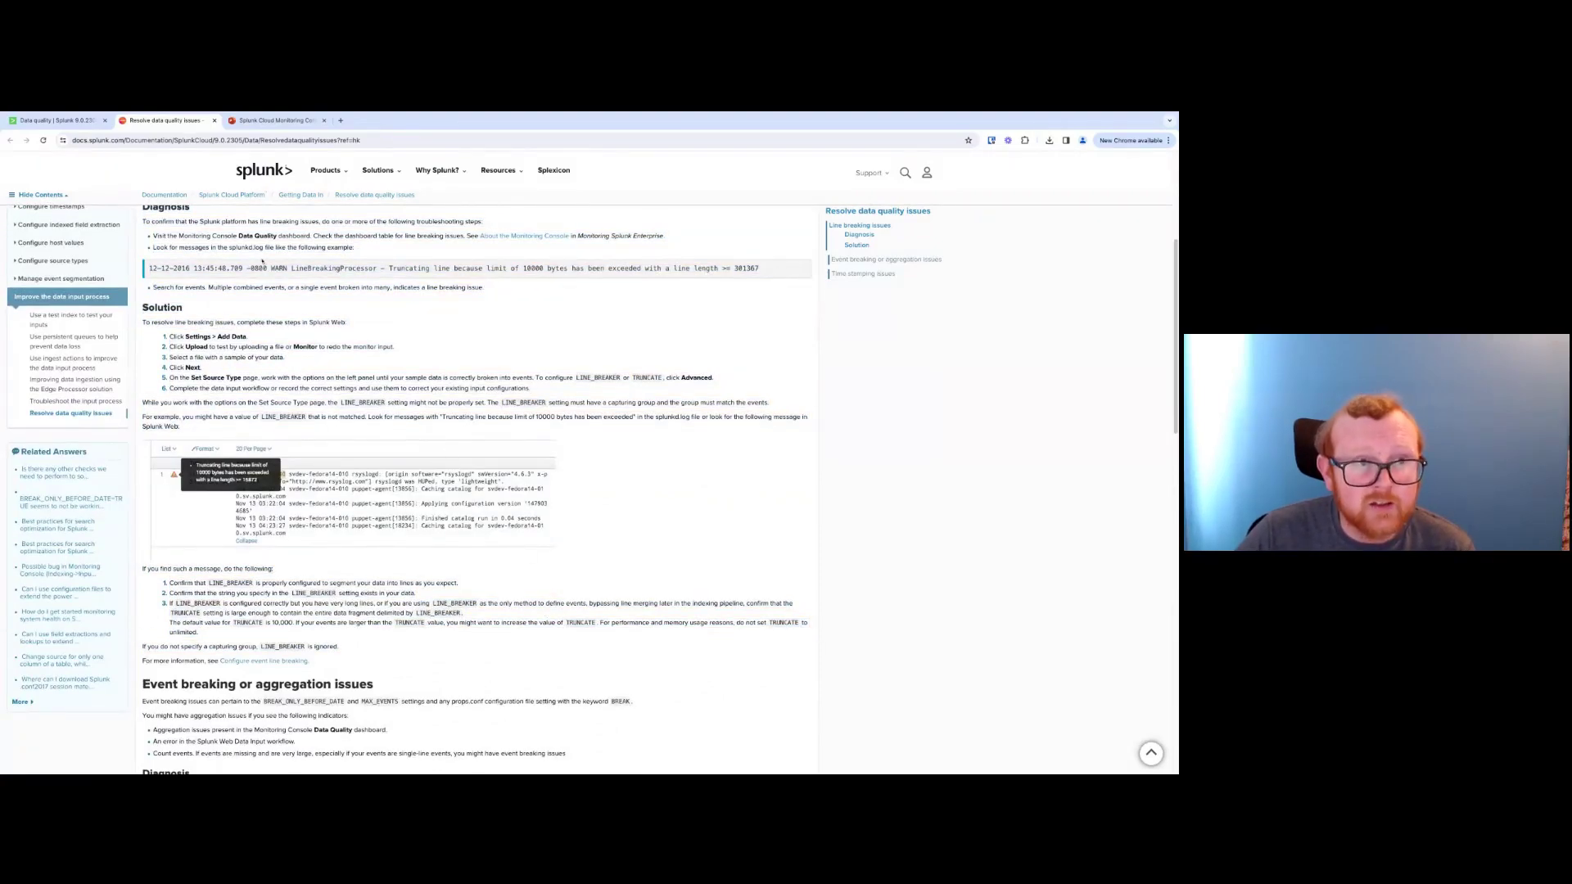
# Compare the Data quality dashboard with the start of the Resolve data quality issues article, and close the article
pyautogui.hotkey('ctrl', 'shift', 'Tab')
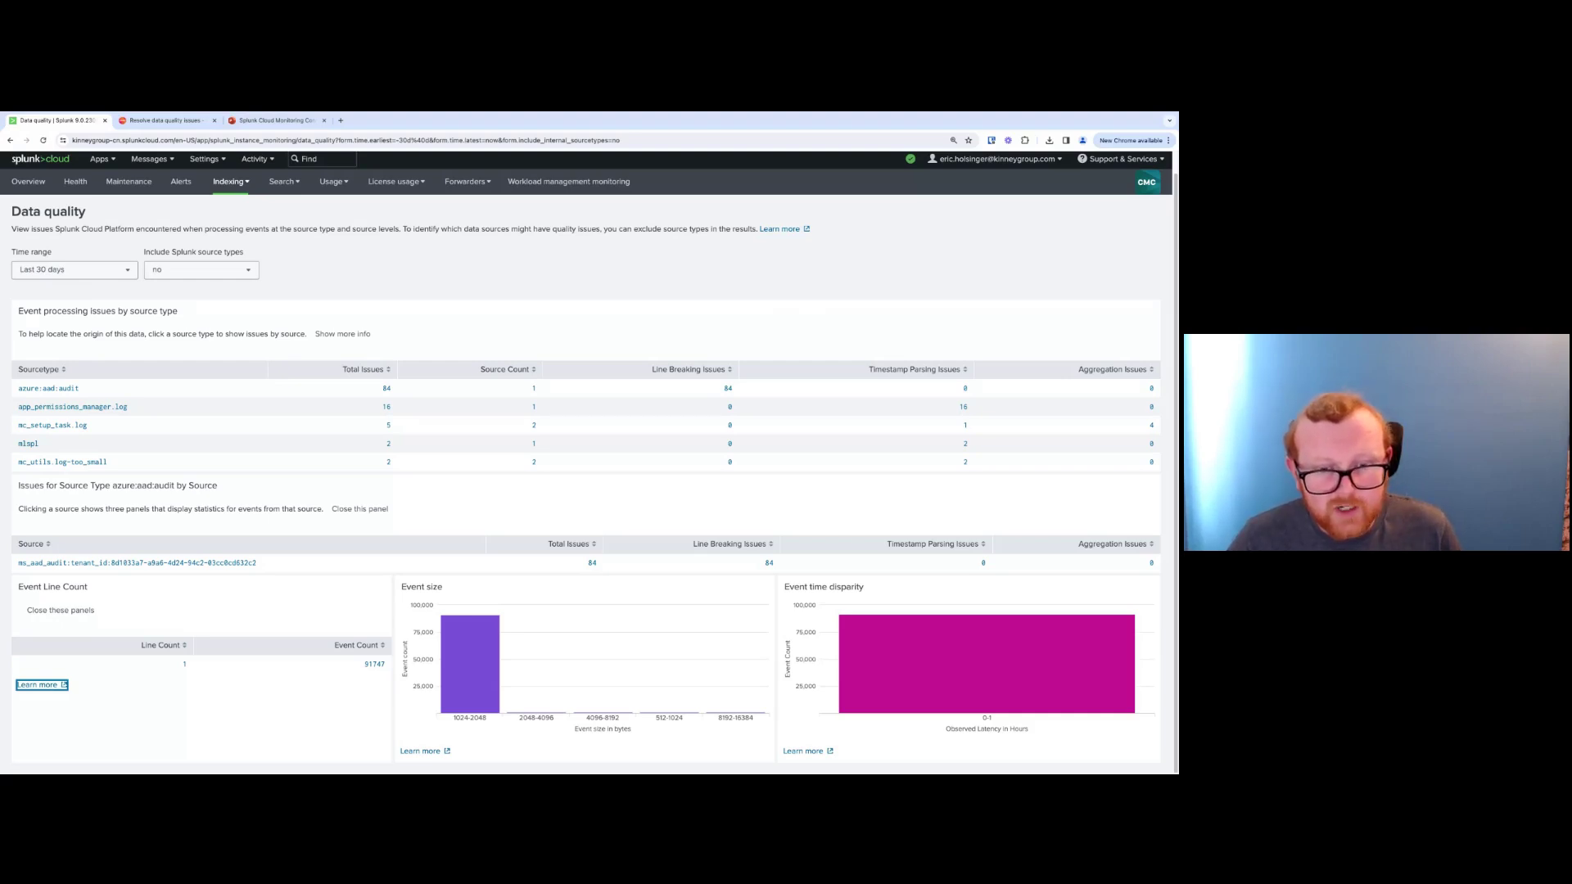
pyautogui.click(195, 119)
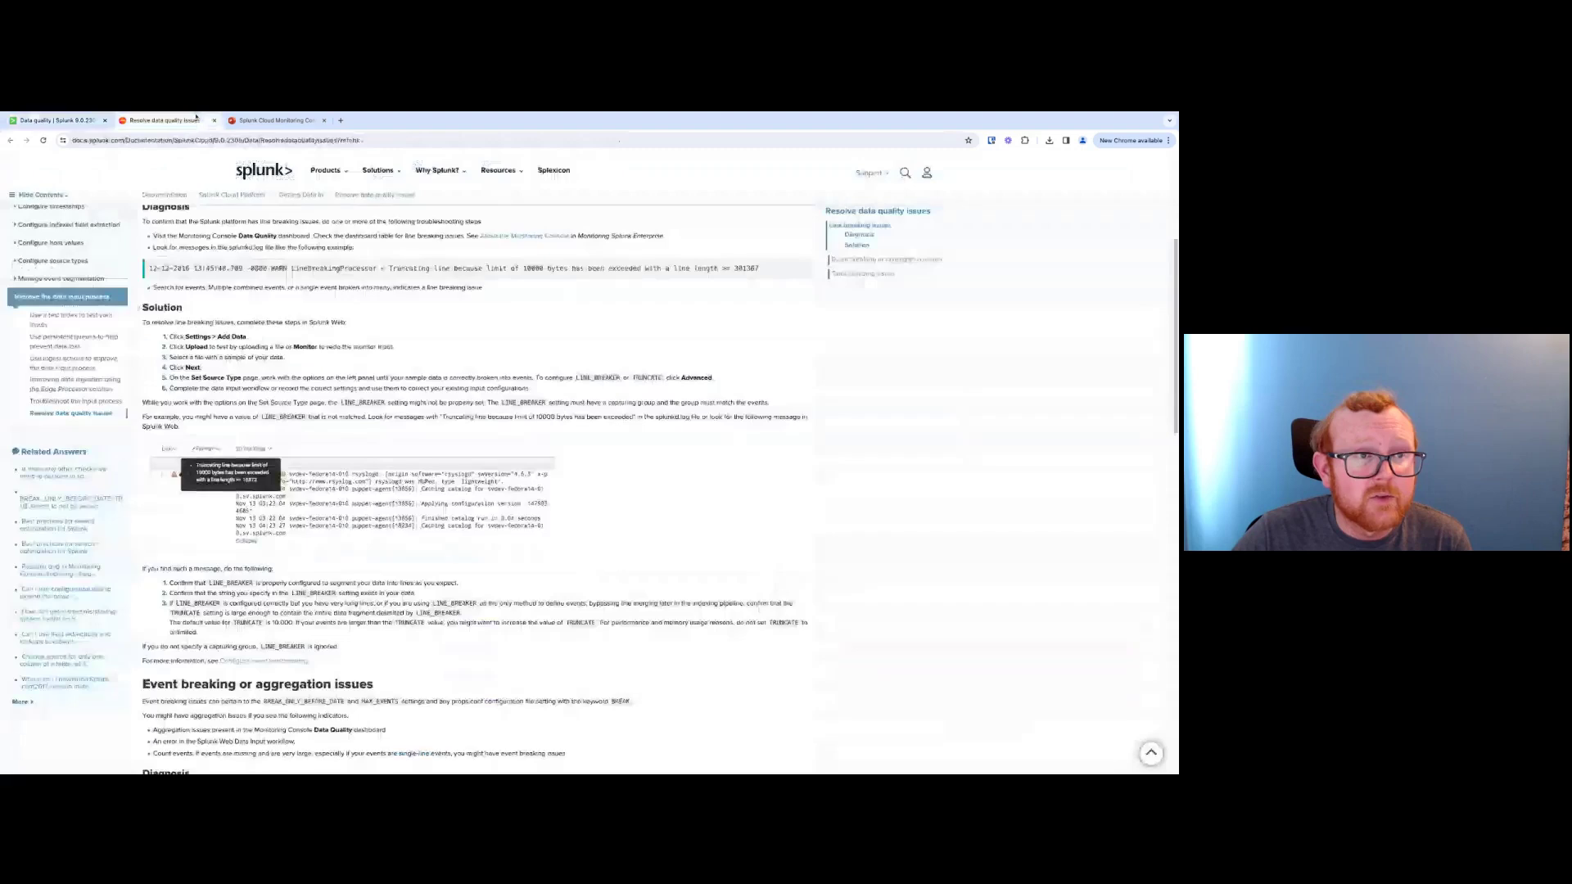
pyautogui.scroll(5, 380, 333)
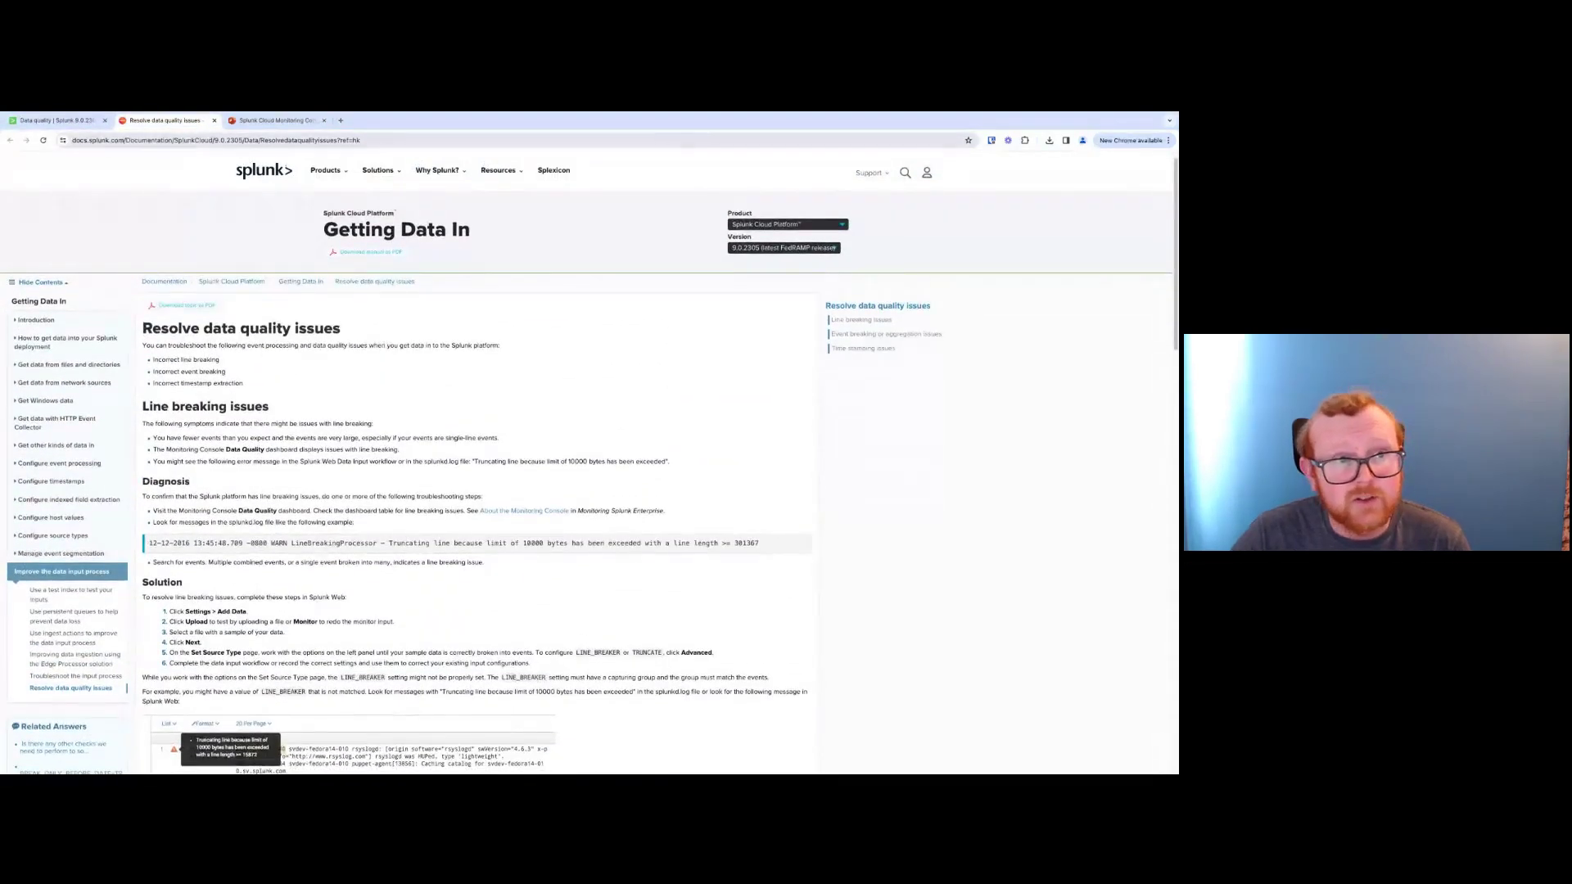
pyautogui.click(61, 120)
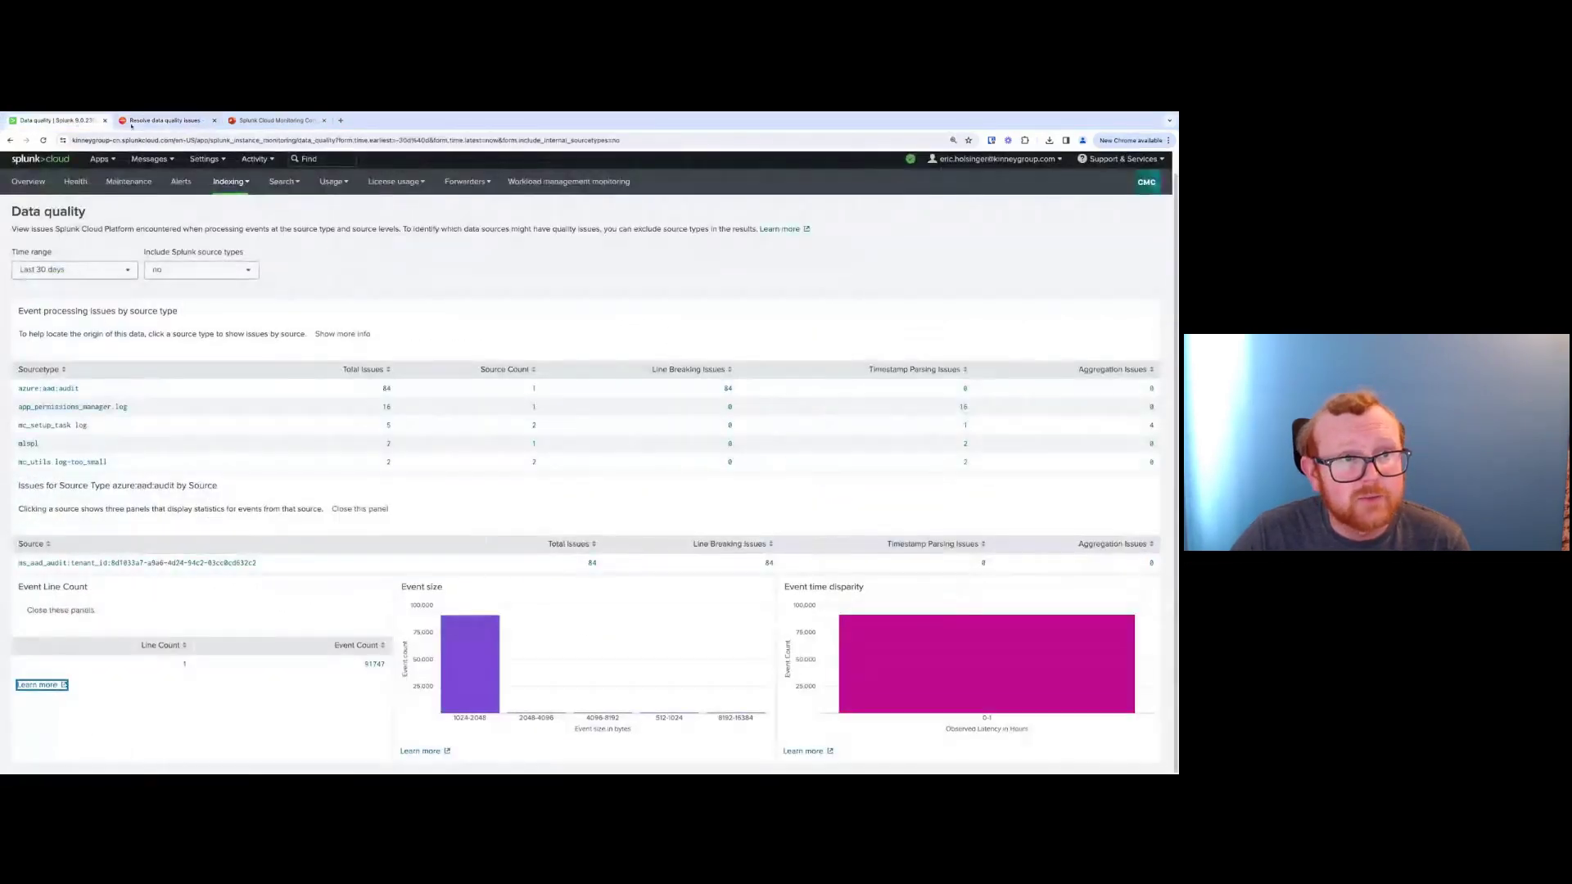
pyautogui.click(210, 123)
pyautogui.click(214, 120)
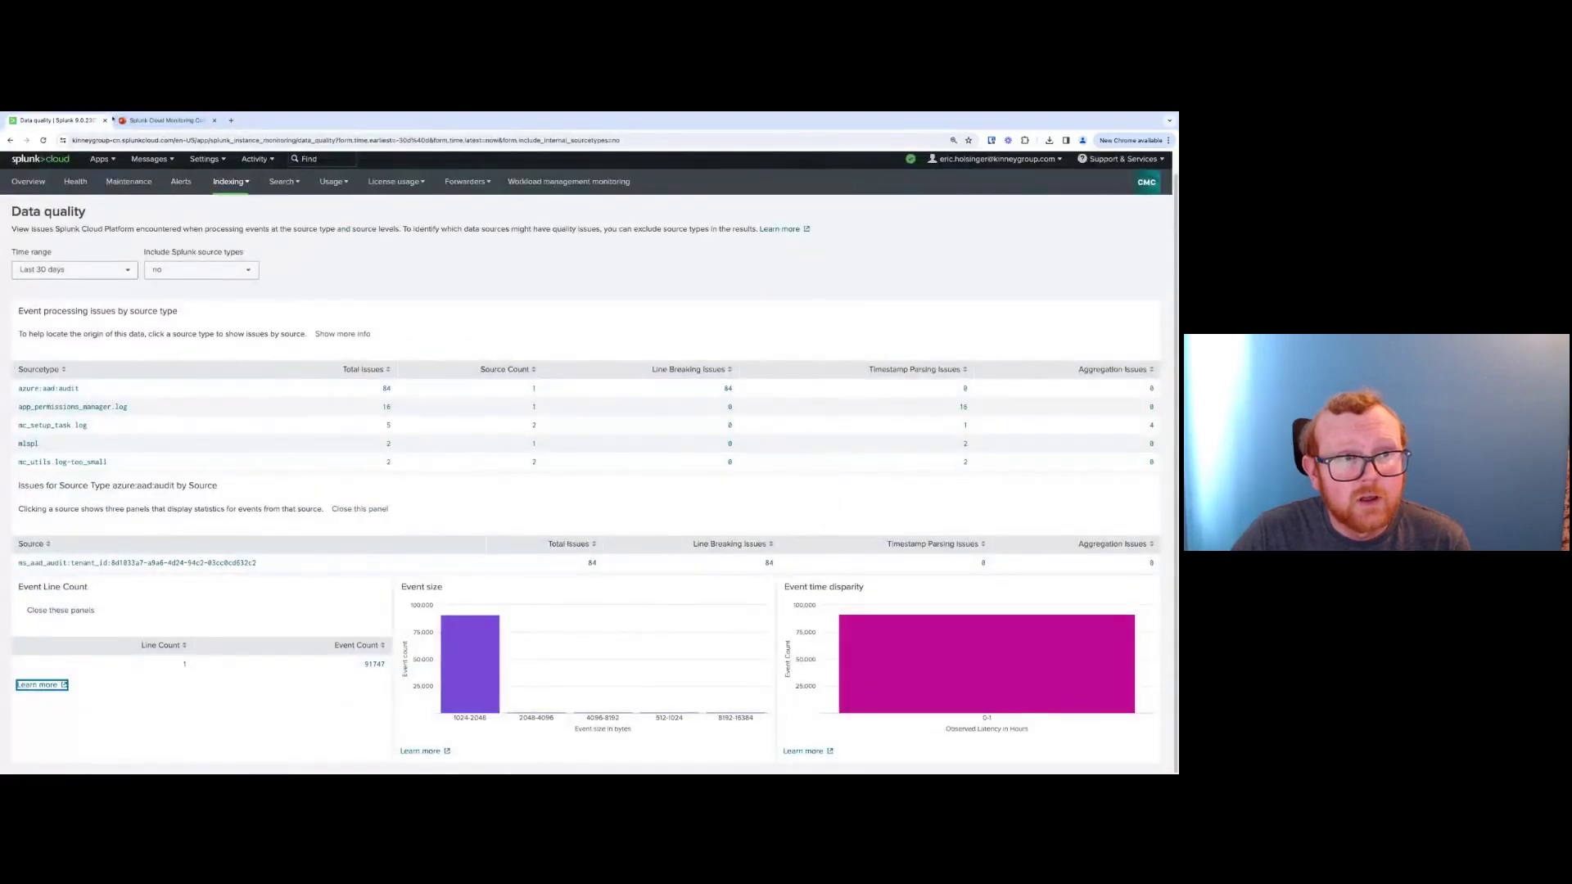
# Switch to the presentation to show the Search Dashboards slide, and return to the Data quality dashboard
pyautogui.click(156, 122)
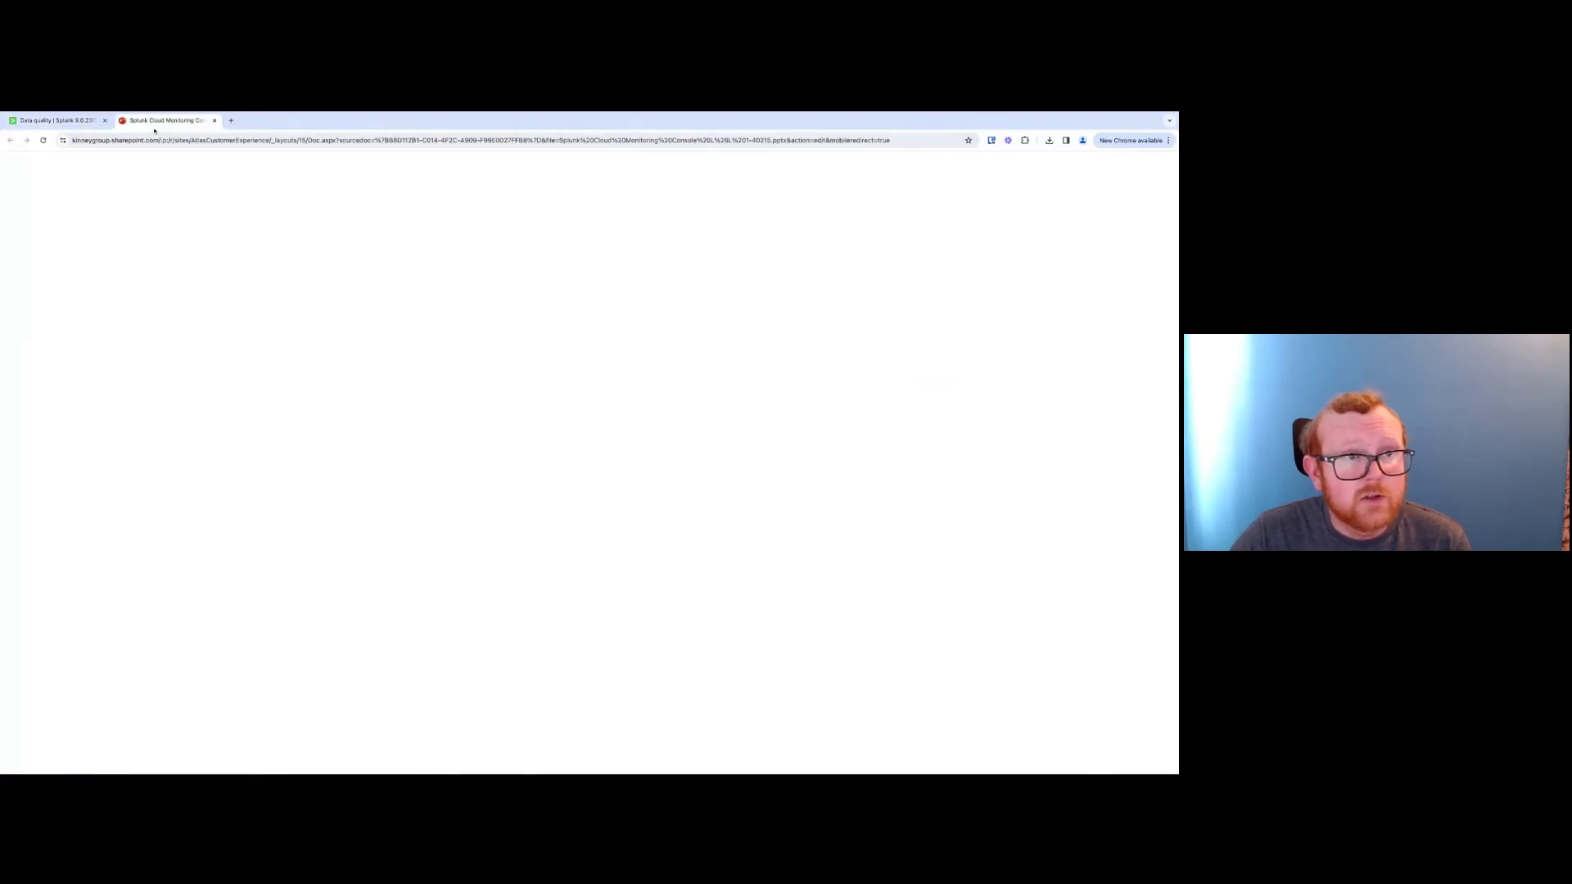
pyautogui.click(71, 460)
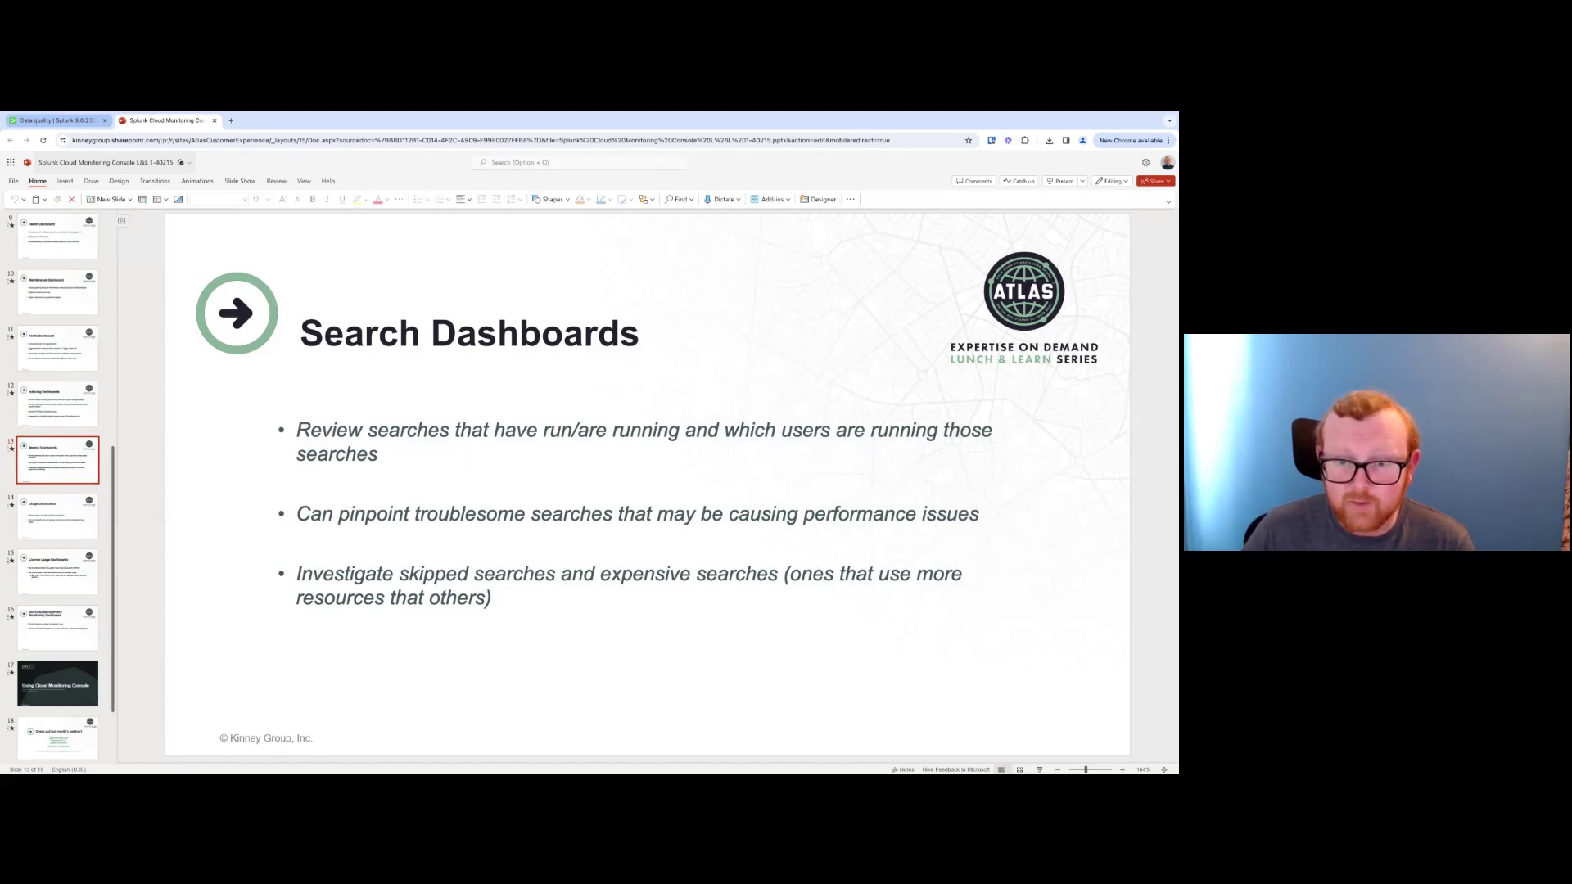
pyautogui.hotkey('ctrl', 'shift', 'Tab')
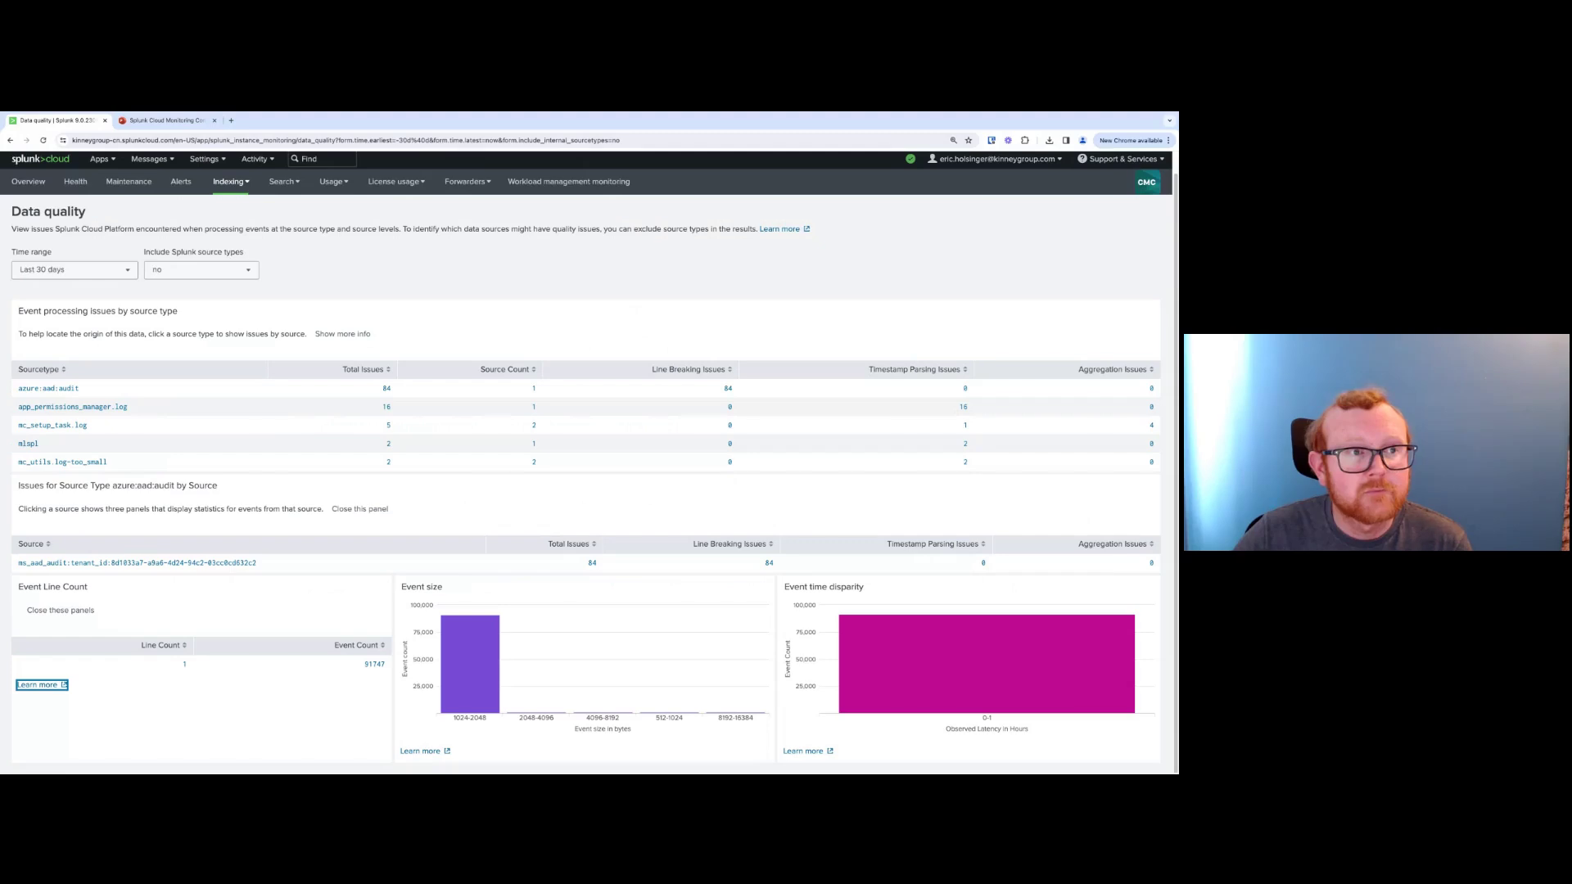
# Open the Search usage statistics dashboard and examine it from the overview totals to the search activity by search type
pyautogui.click(281, 181)
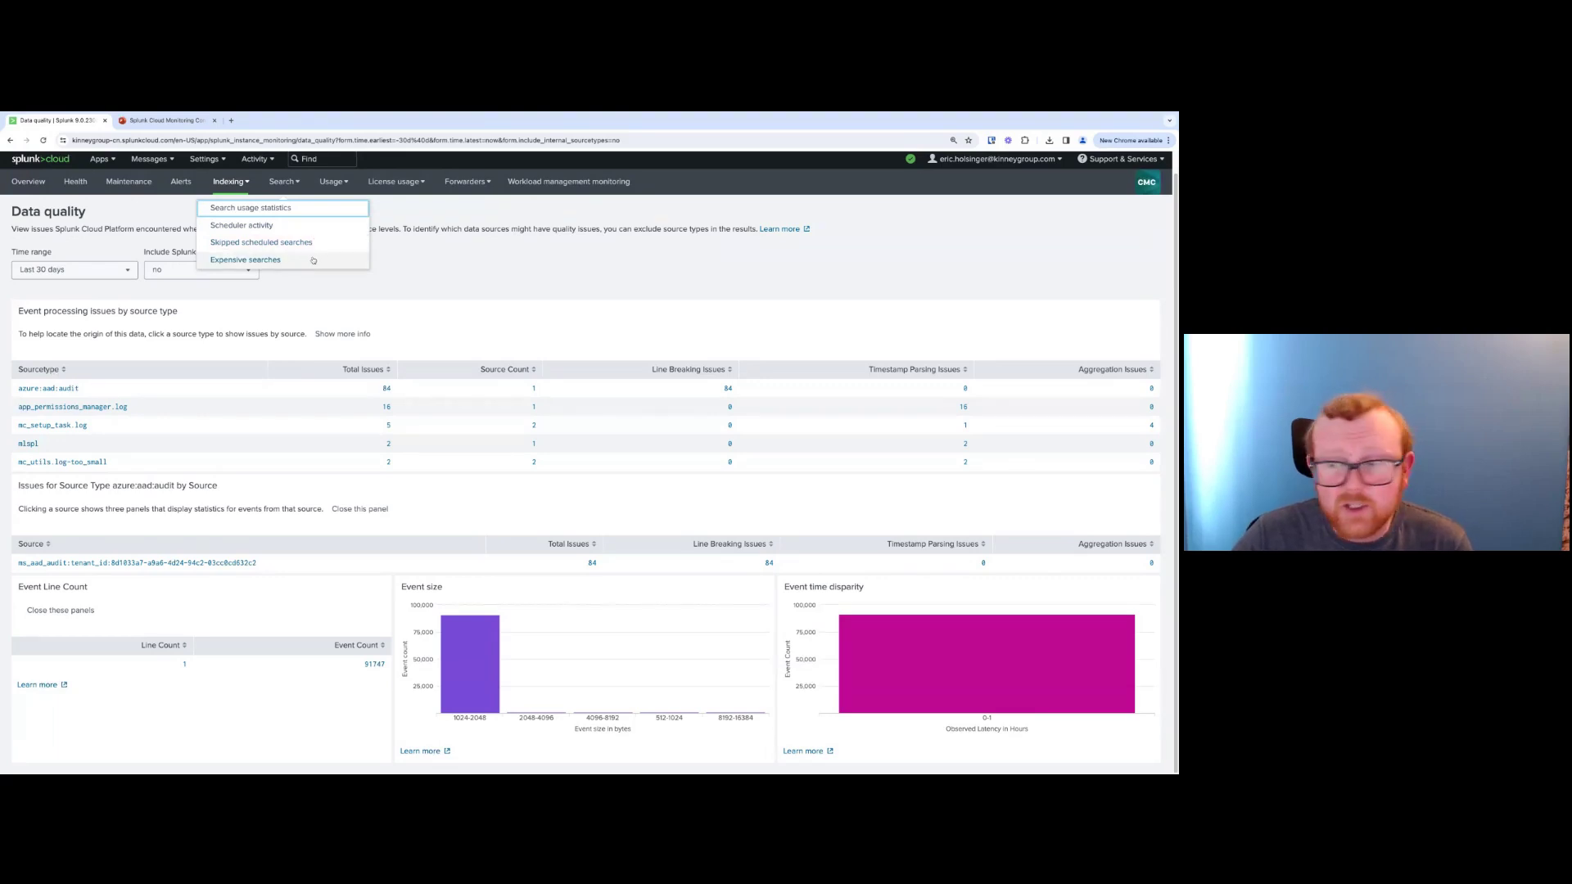
pyautogui.click(310, 216)
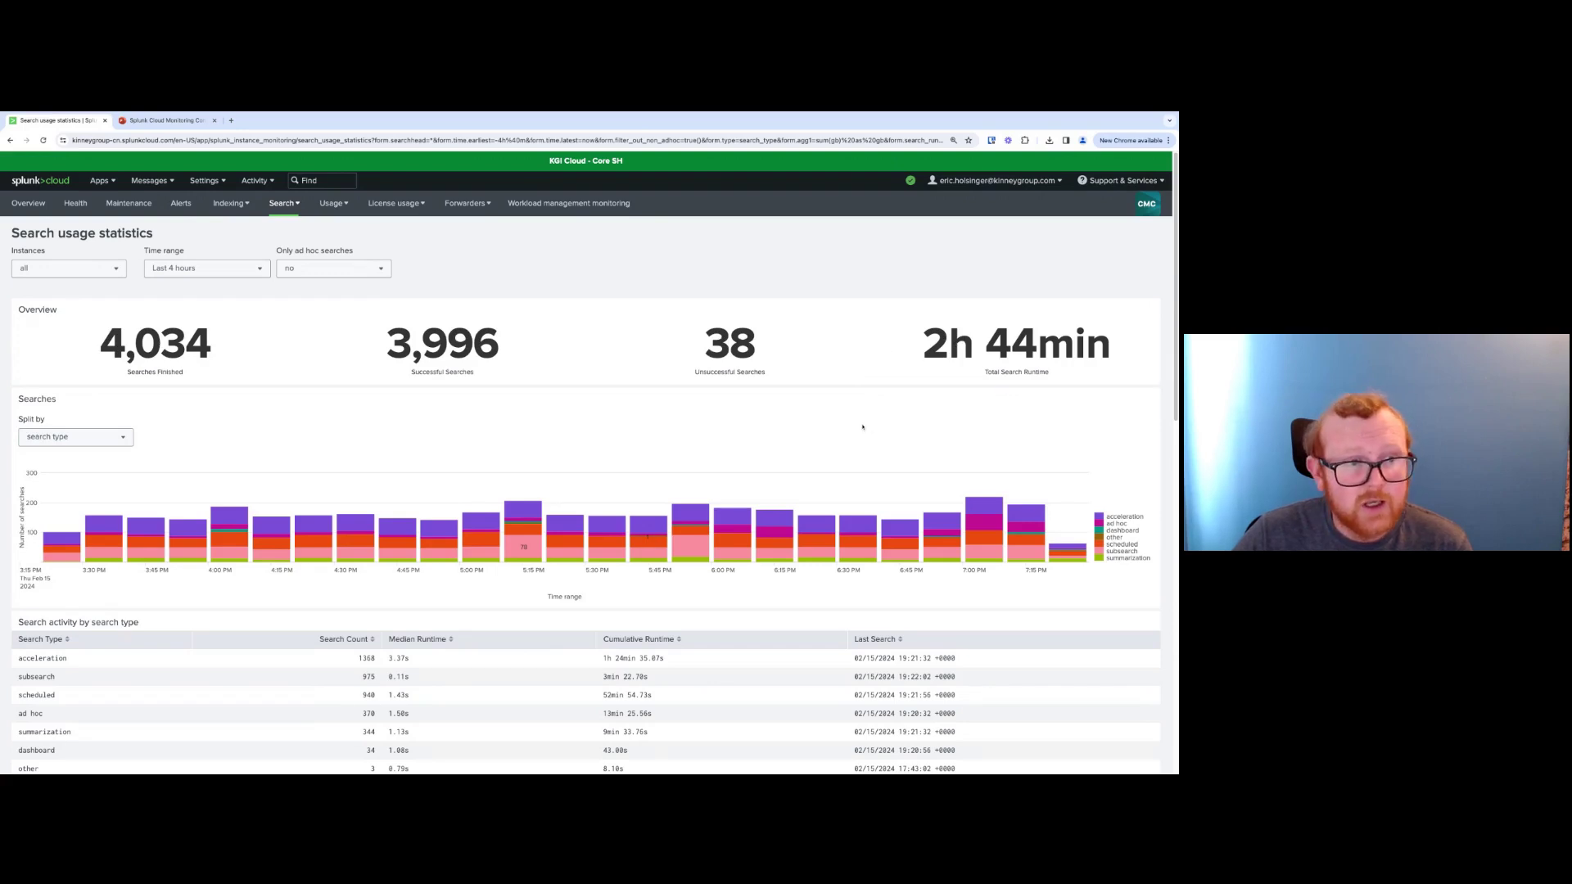
pyautogui.scroll(-1, 860, 422)
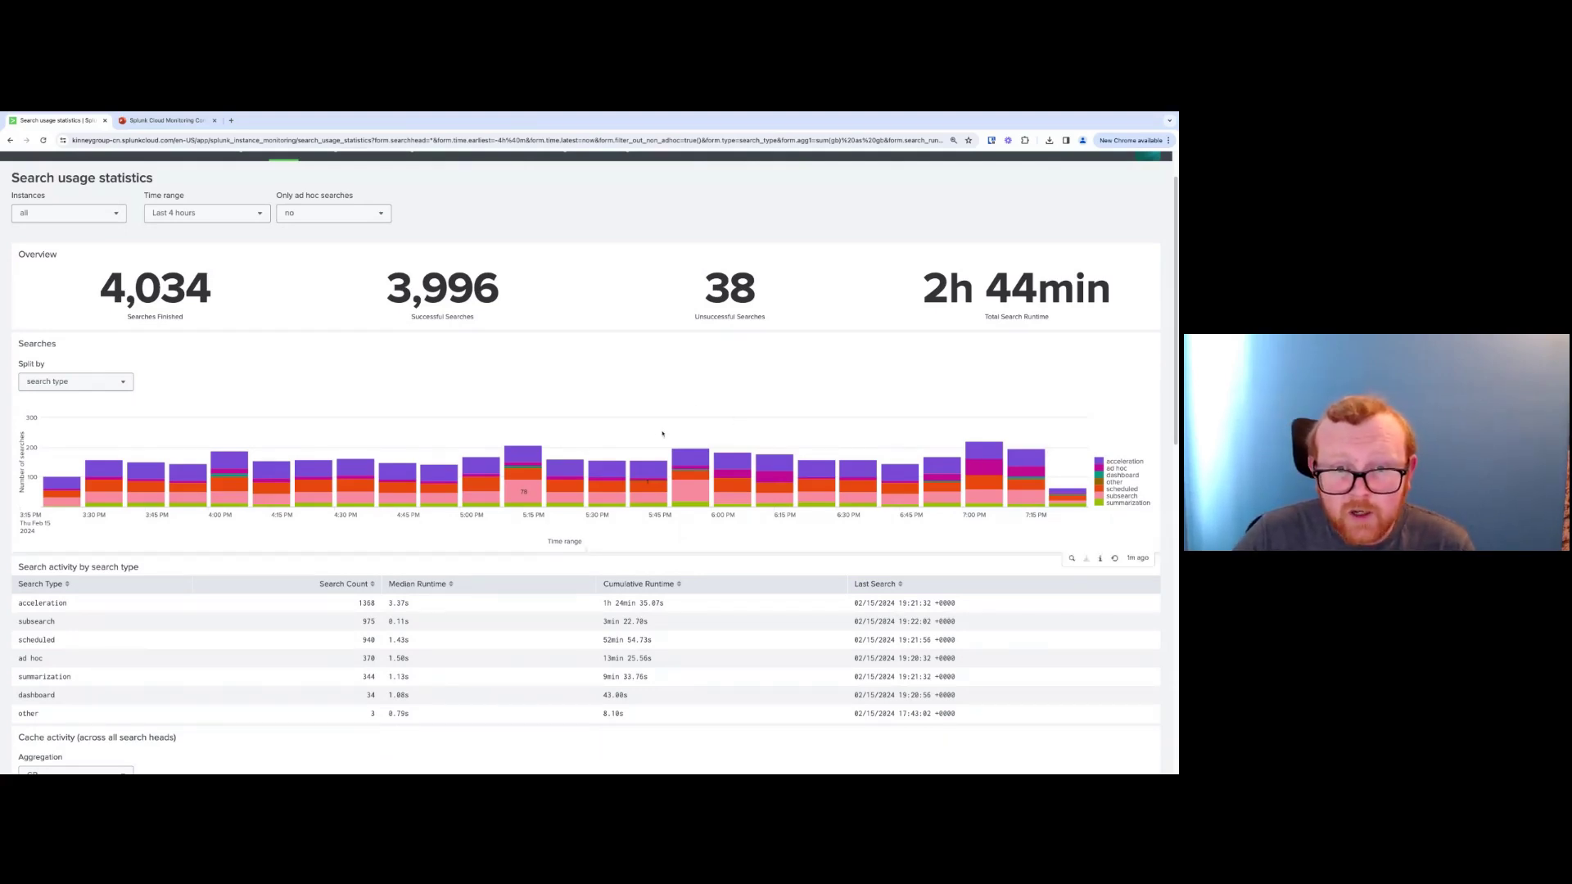
pyautogui.moveTo(649, 468)
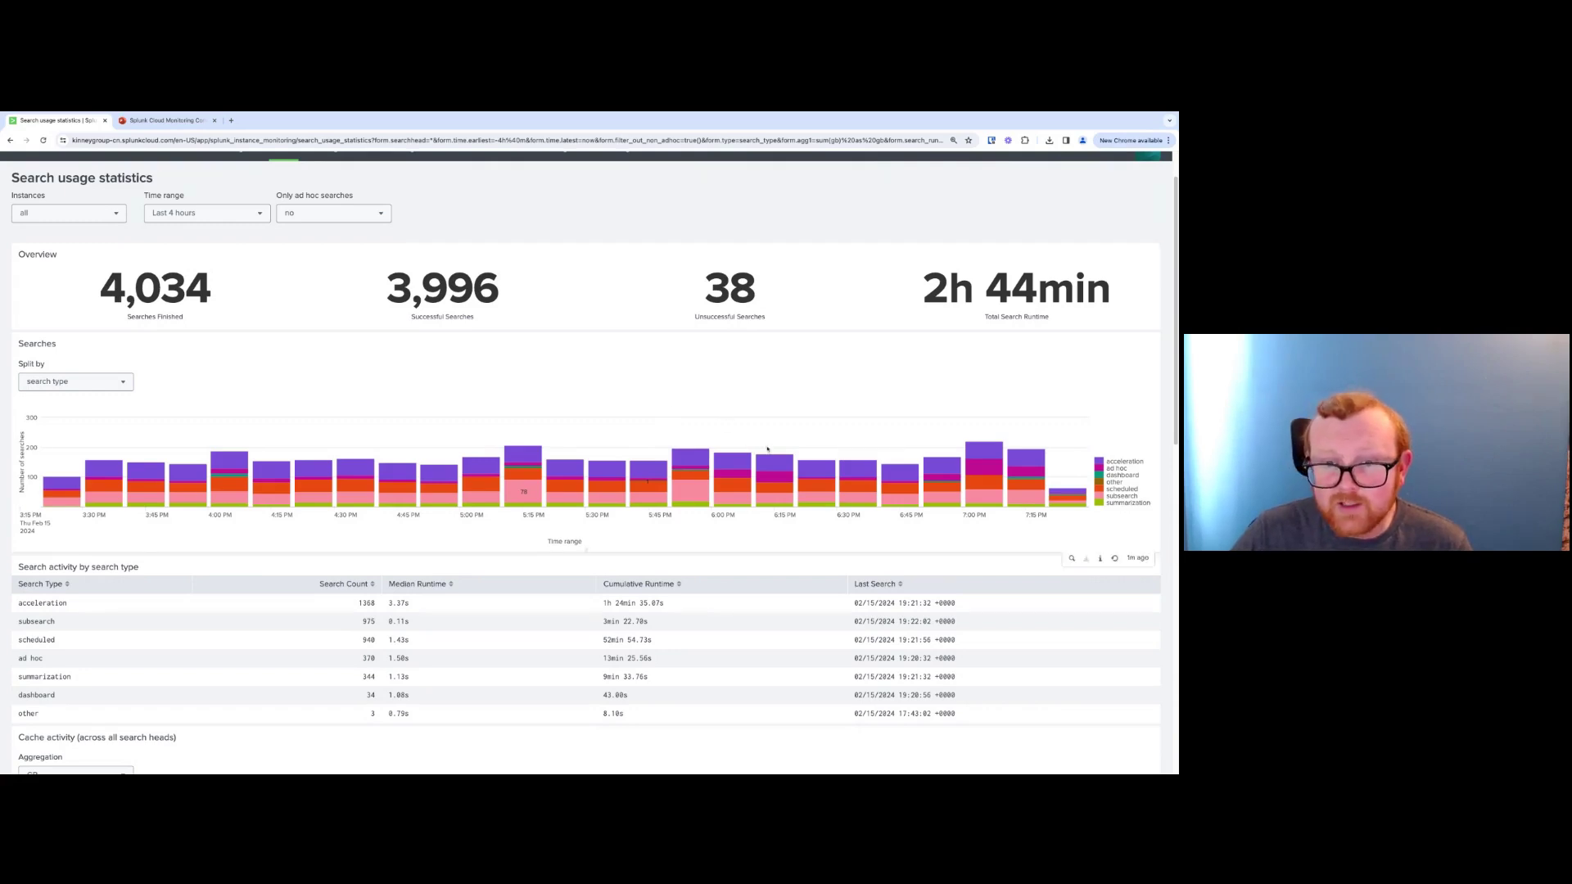
pyautogui.moveTo(768, 460)
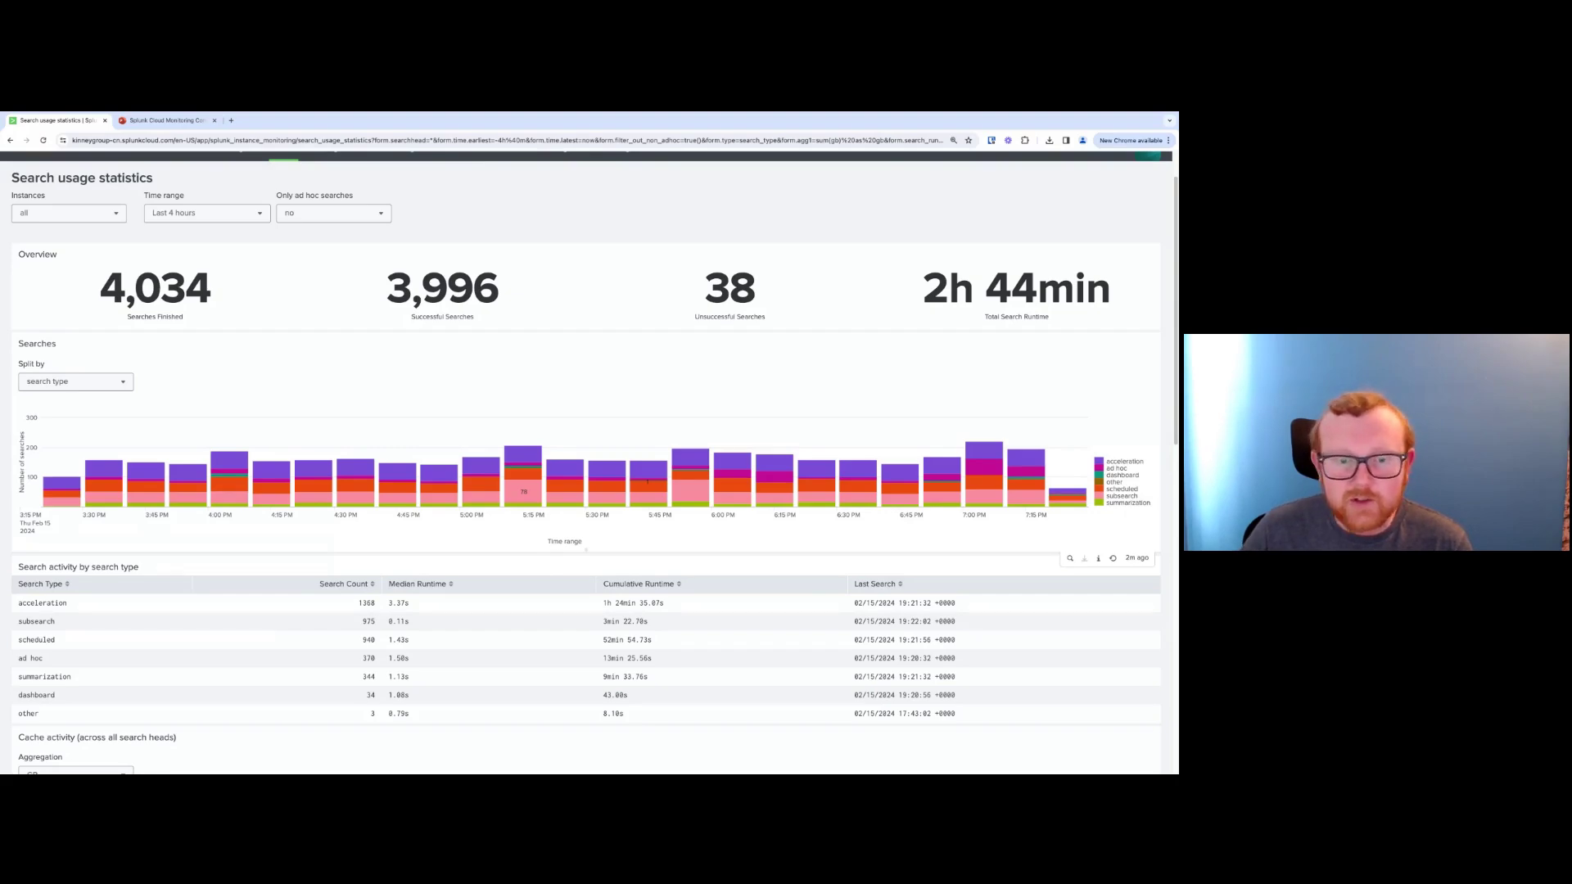
pyautogui.scroll(-2, 777, 417)
pyautogui.scroll(-1, 777, 417)
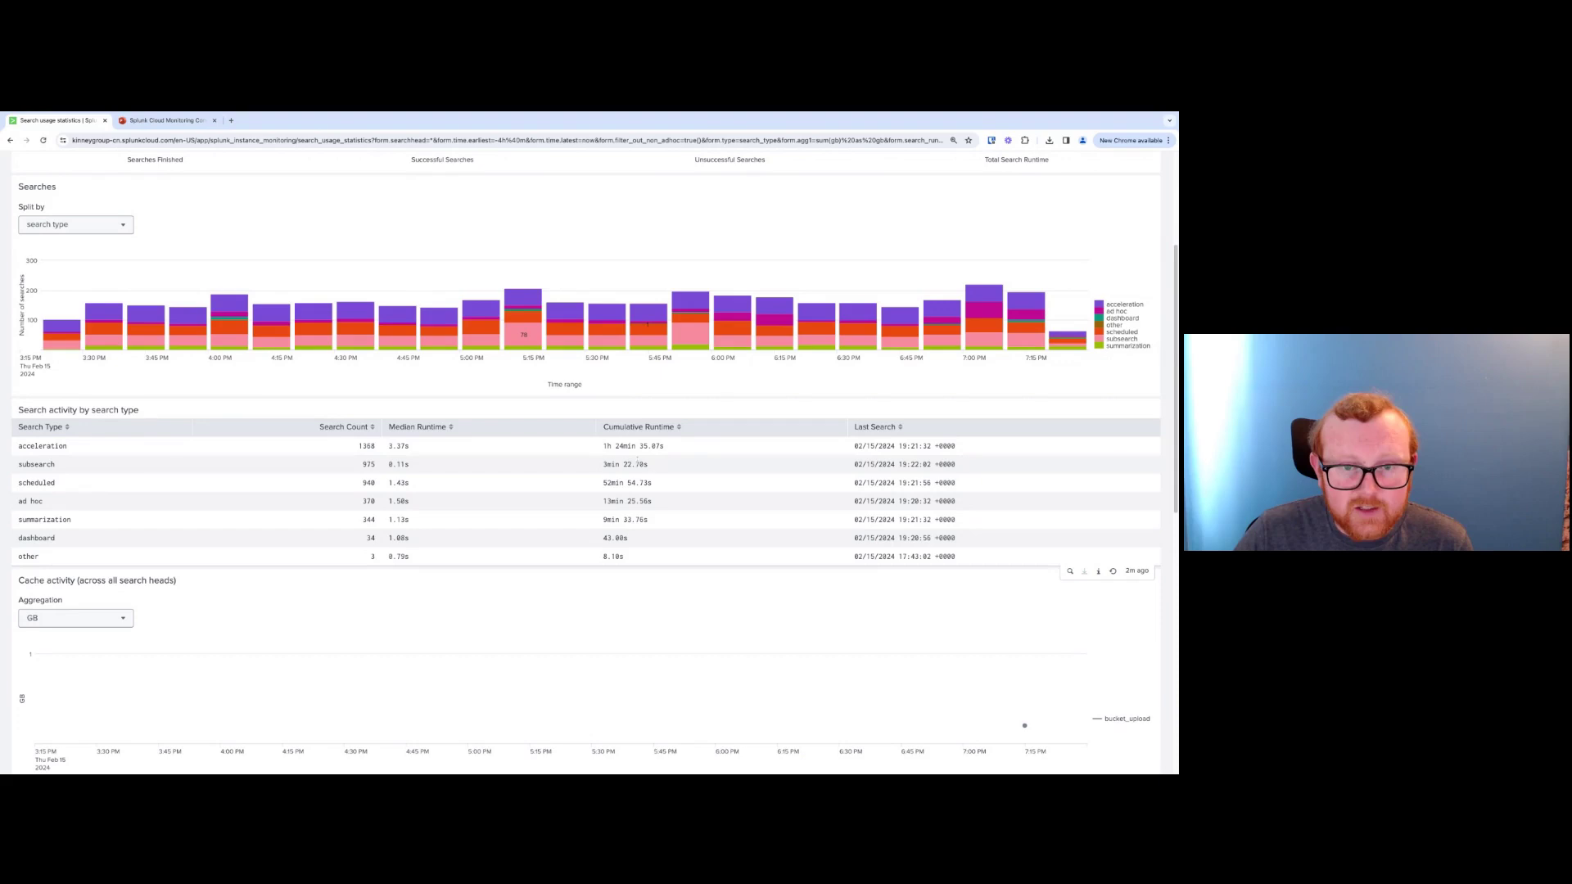
# Point out the acceleration row's search count and runtimes, and the scheduled row's median runtime in the search activity table
pyautogui.moveTo(348, 446); pyautogui.dragTo(665, 447)
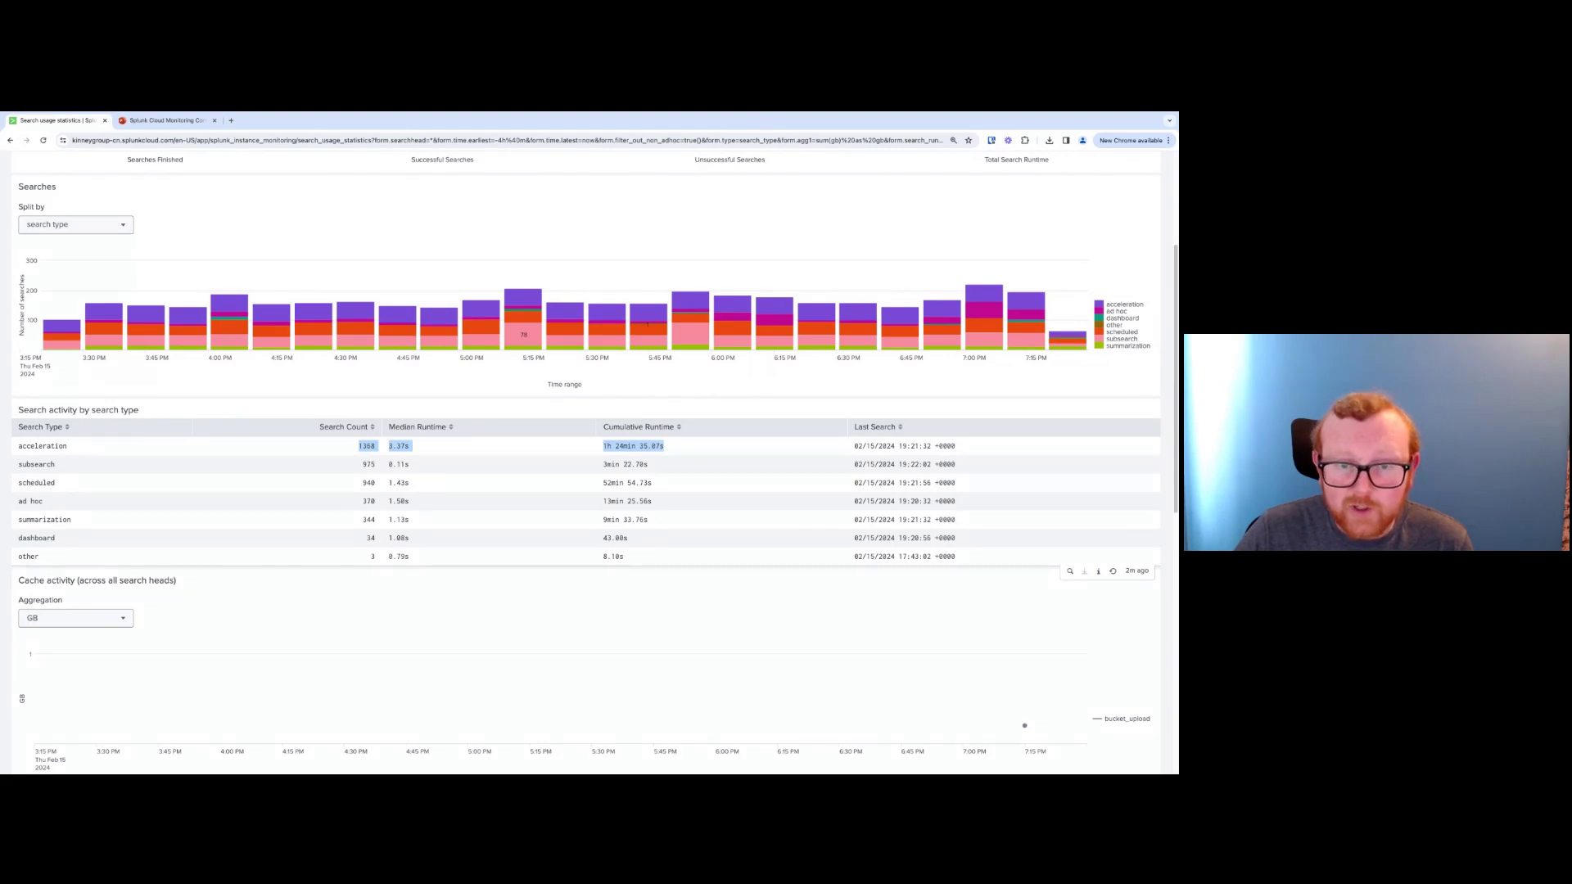
pyautogui.click(701, 429)
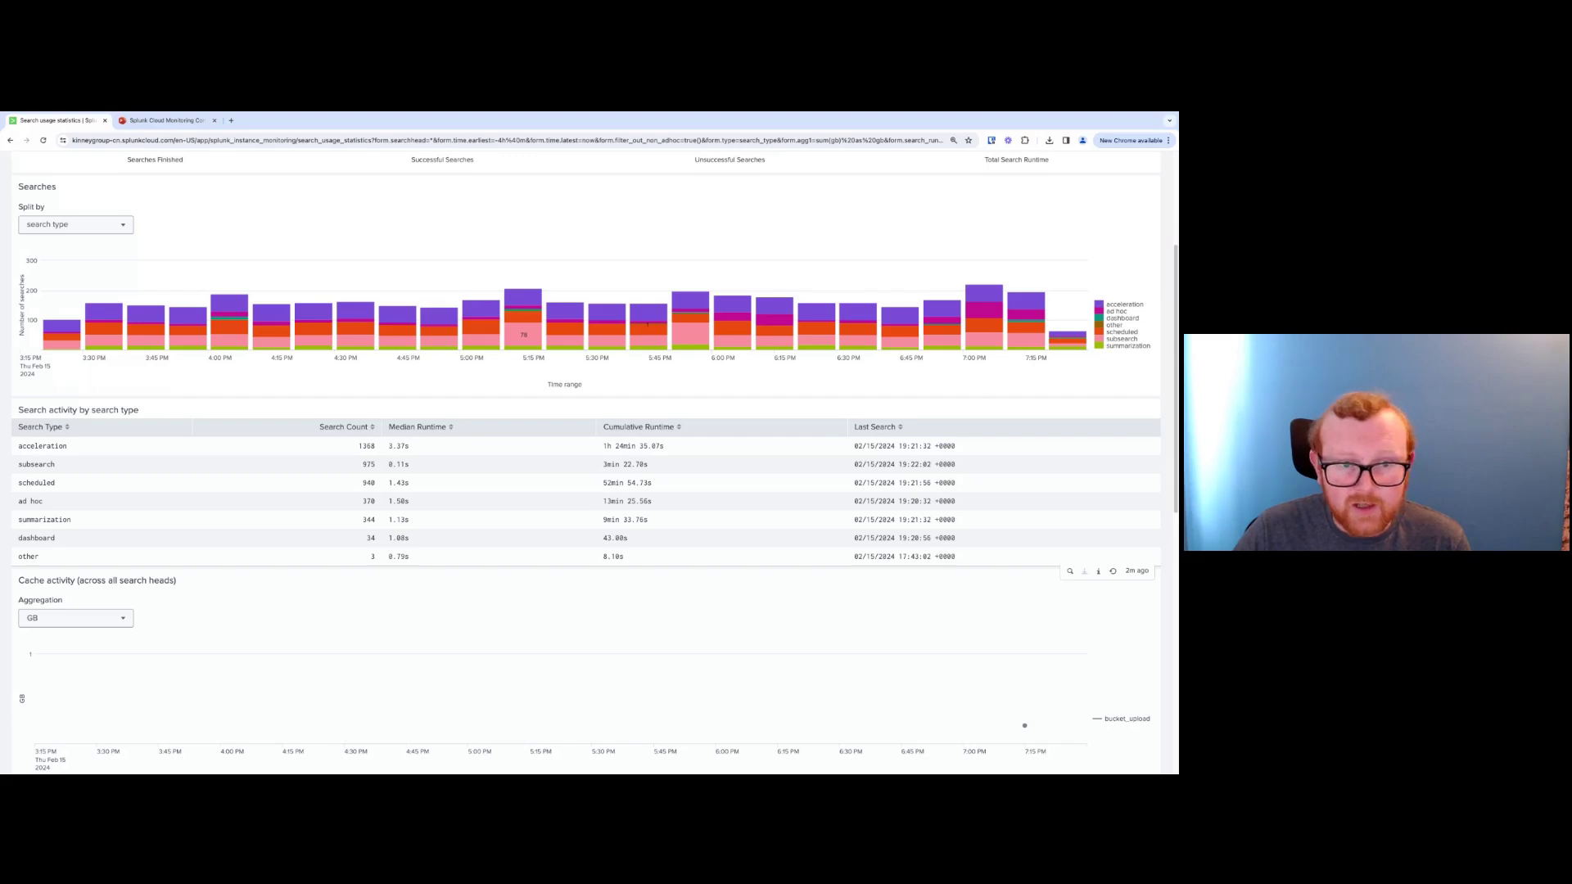
pyautogui.doubleClick(416, 484)
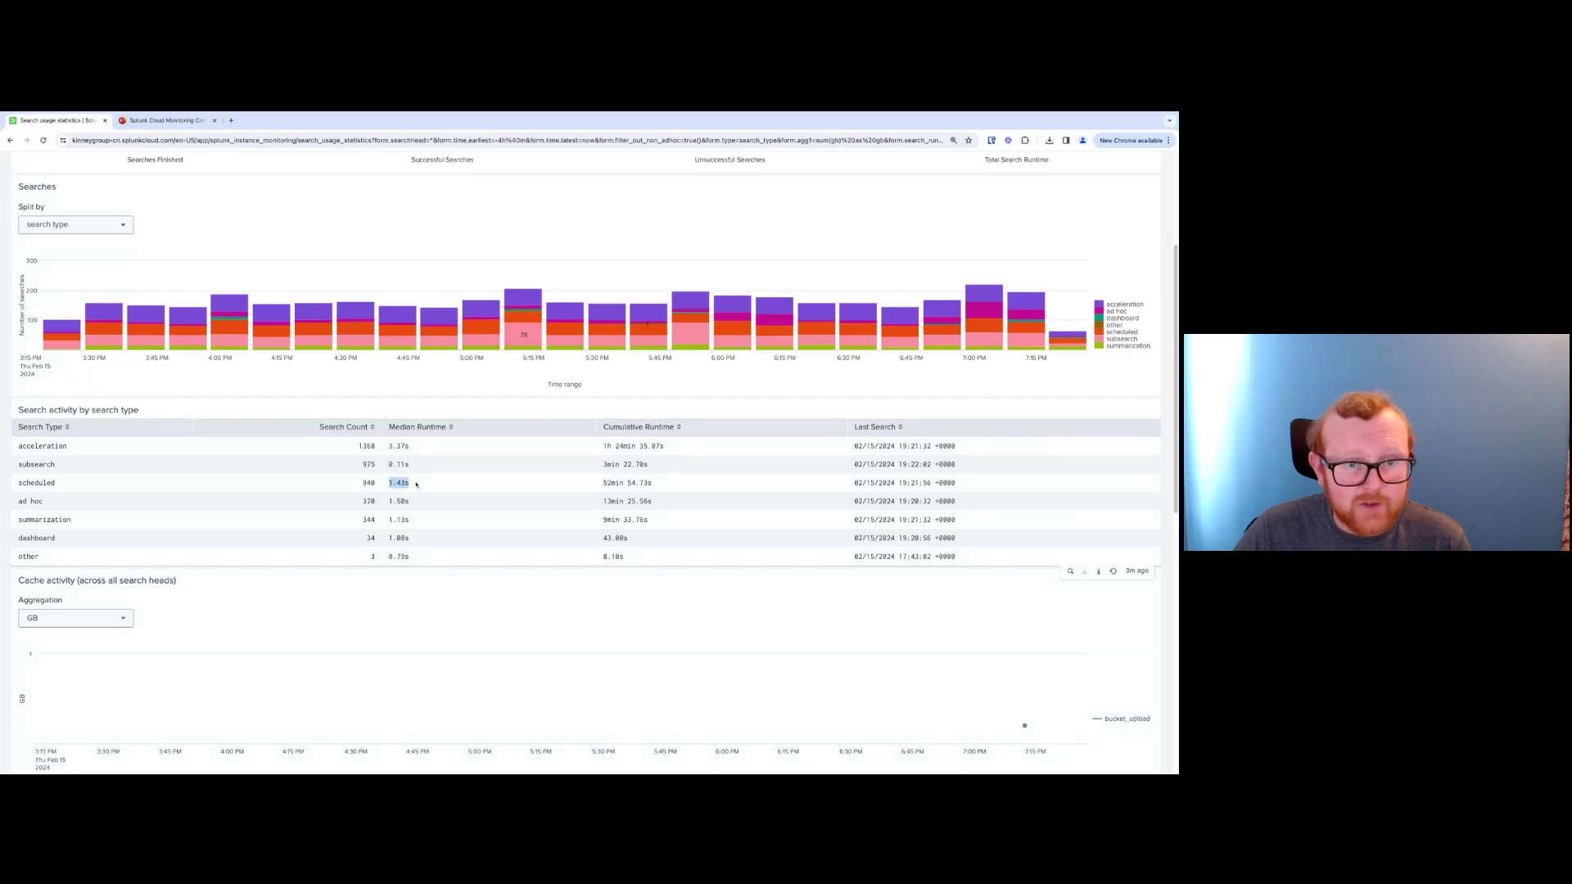
pyautogui.click(389, 483)
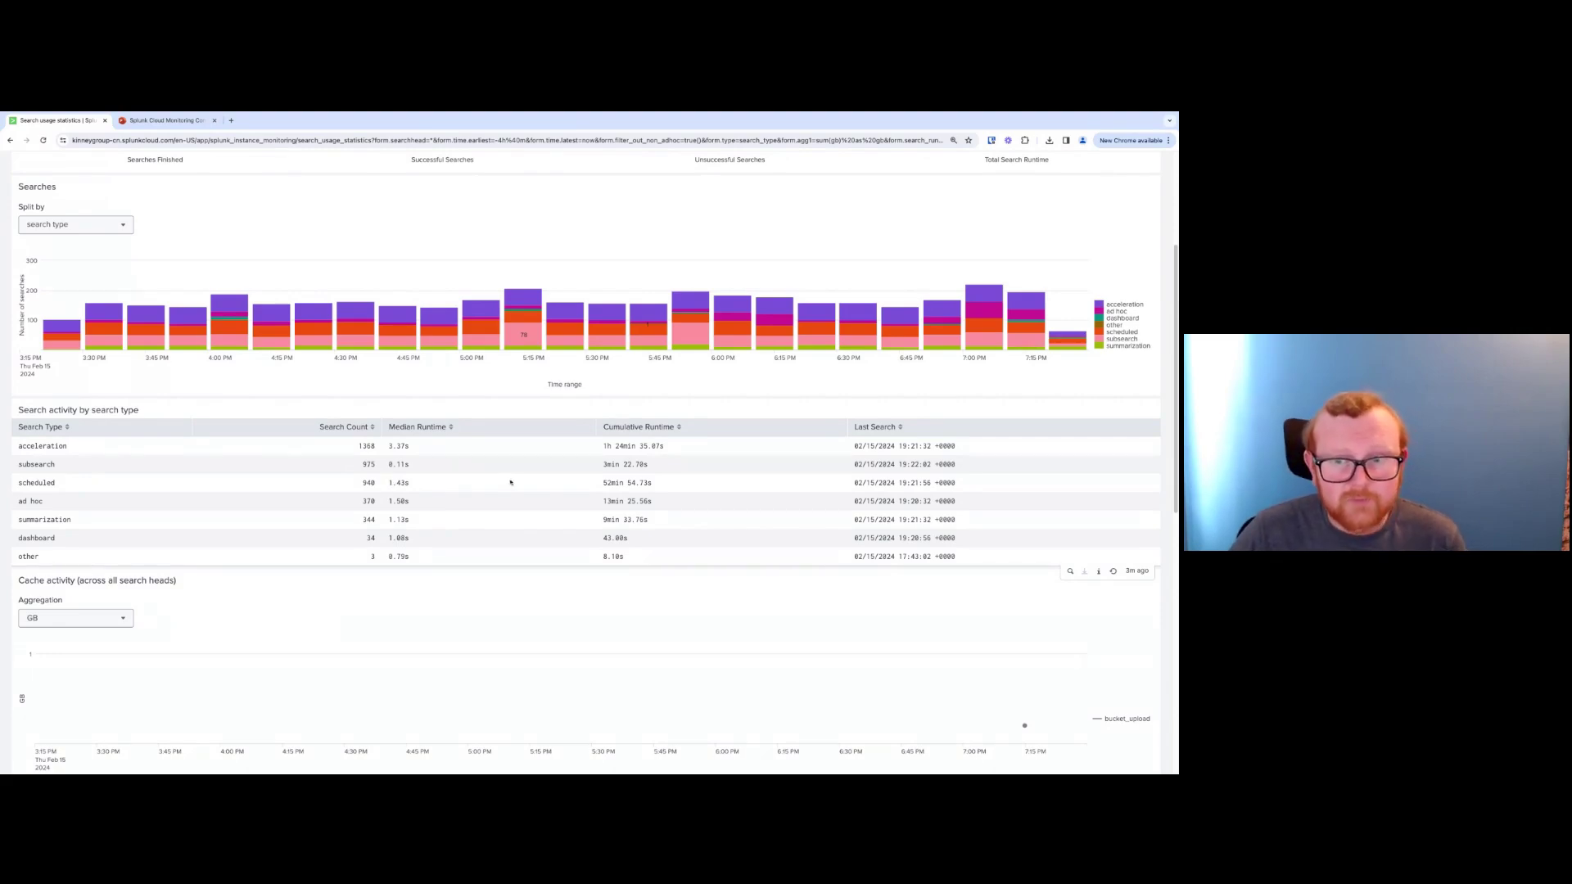
pyautogui.scroll(3, 520, 471)
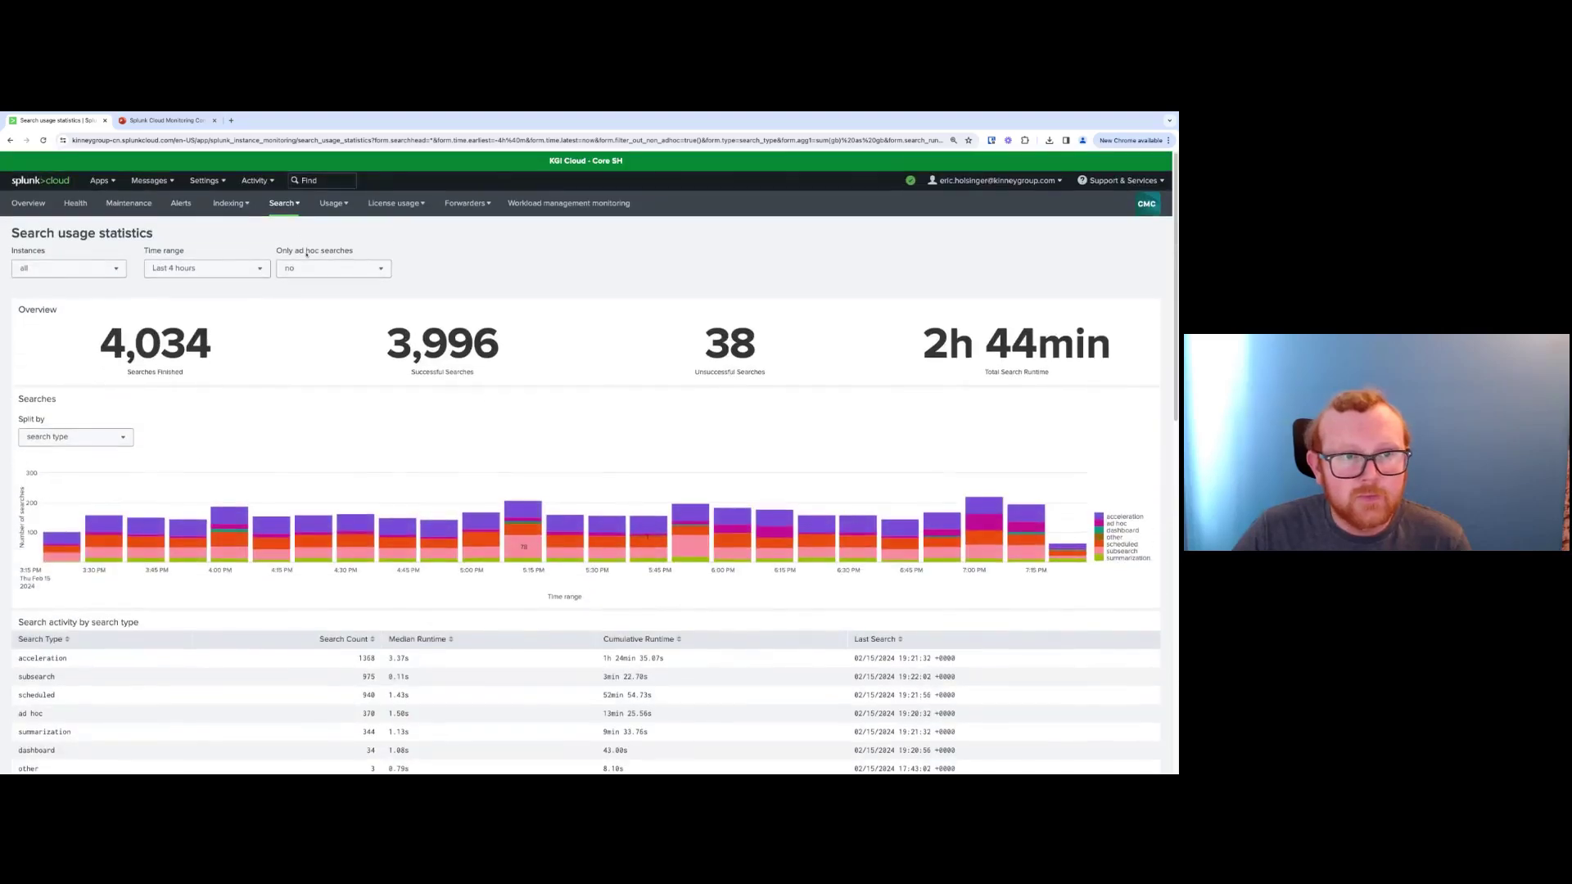
# Open the Scheduler activity dashboard and examine the skip ratio, average execution latency and scheduler executions panels
pyautogui.click(294, 211)
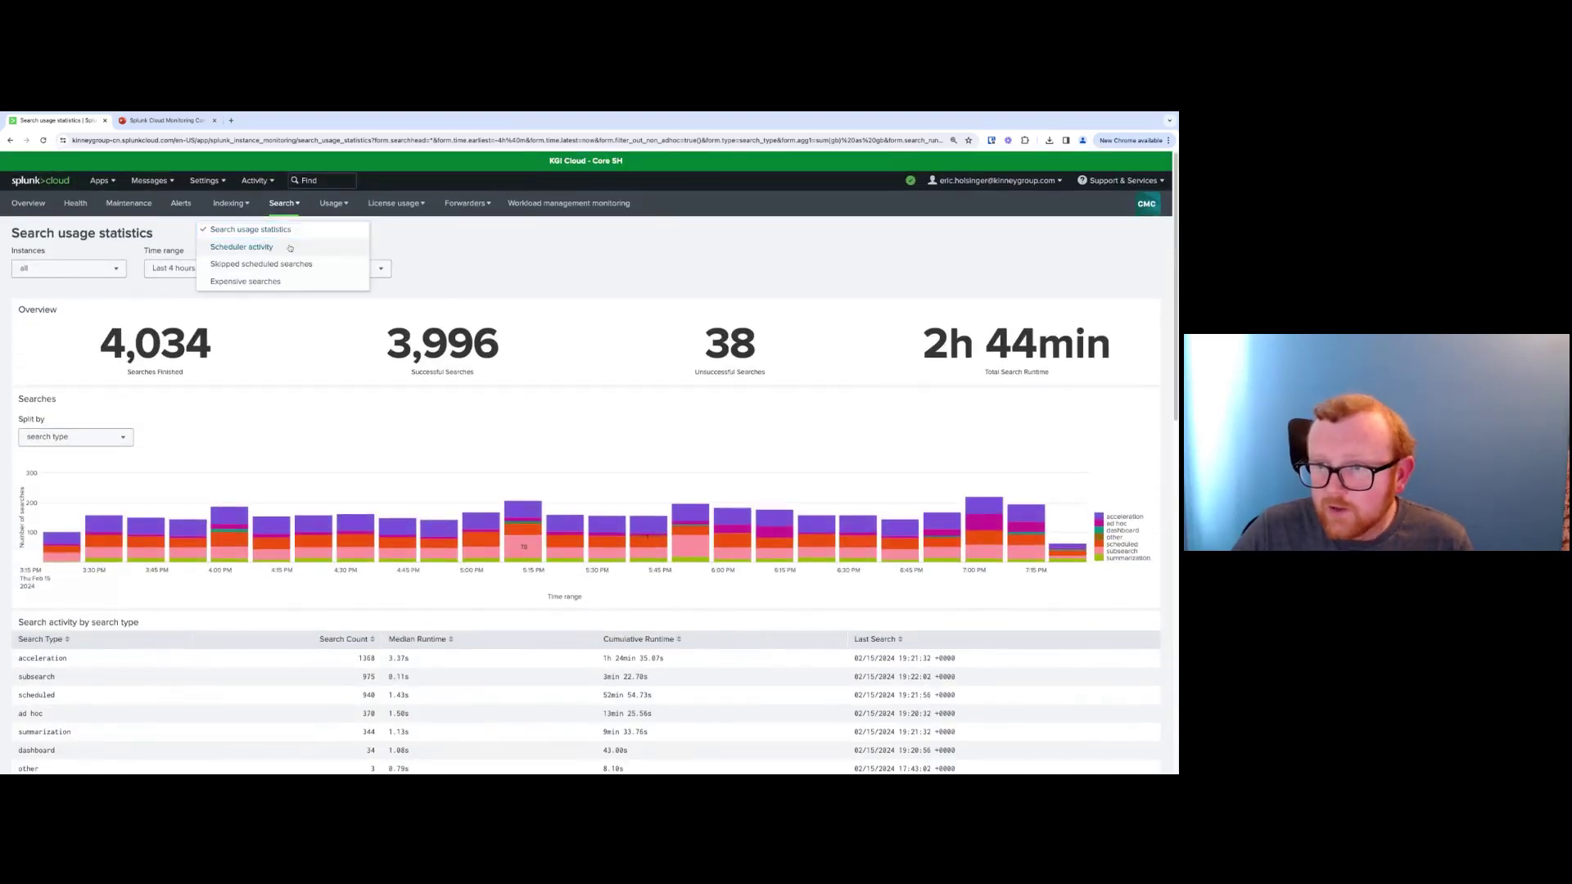
pyautogui.click(290, 247)
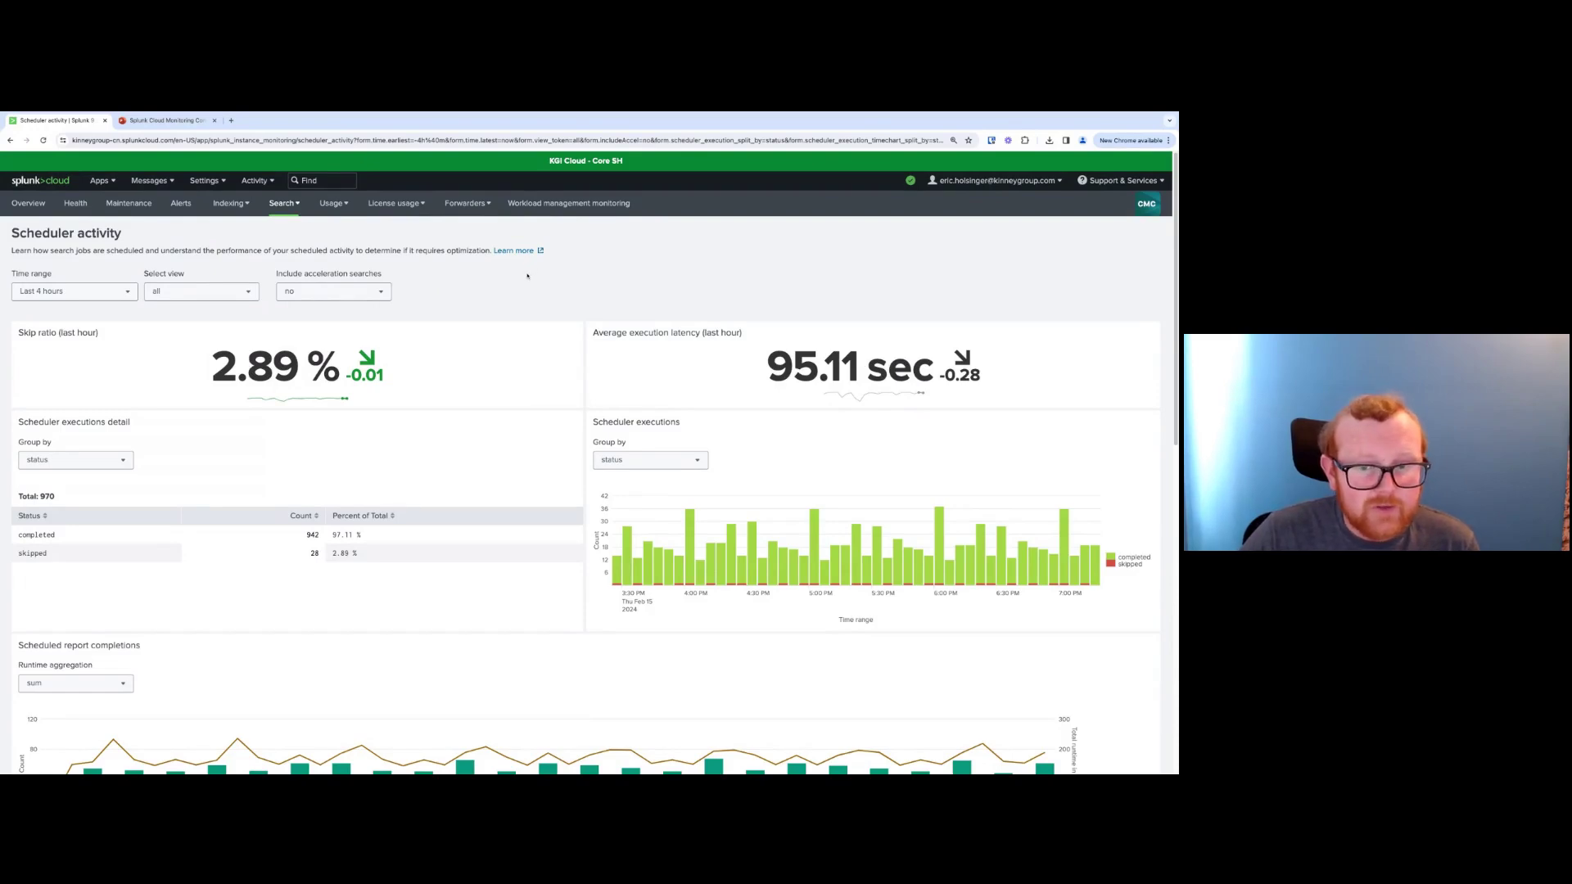
pyautogui.scroll(-5, 528, 329)
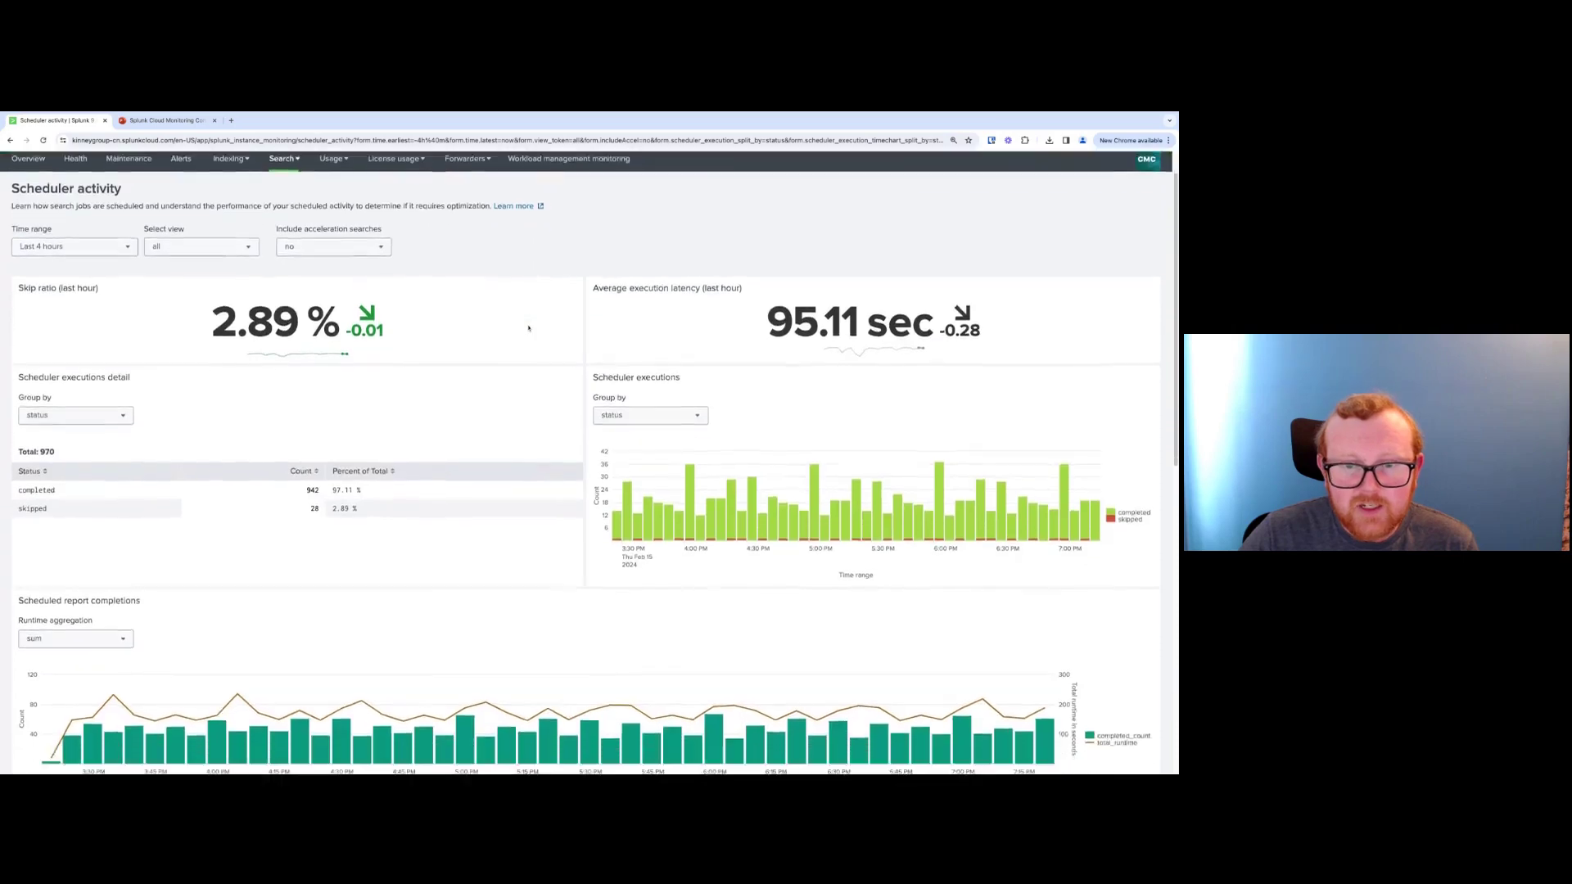
pyautogui.scroll(-1, 528, 328)
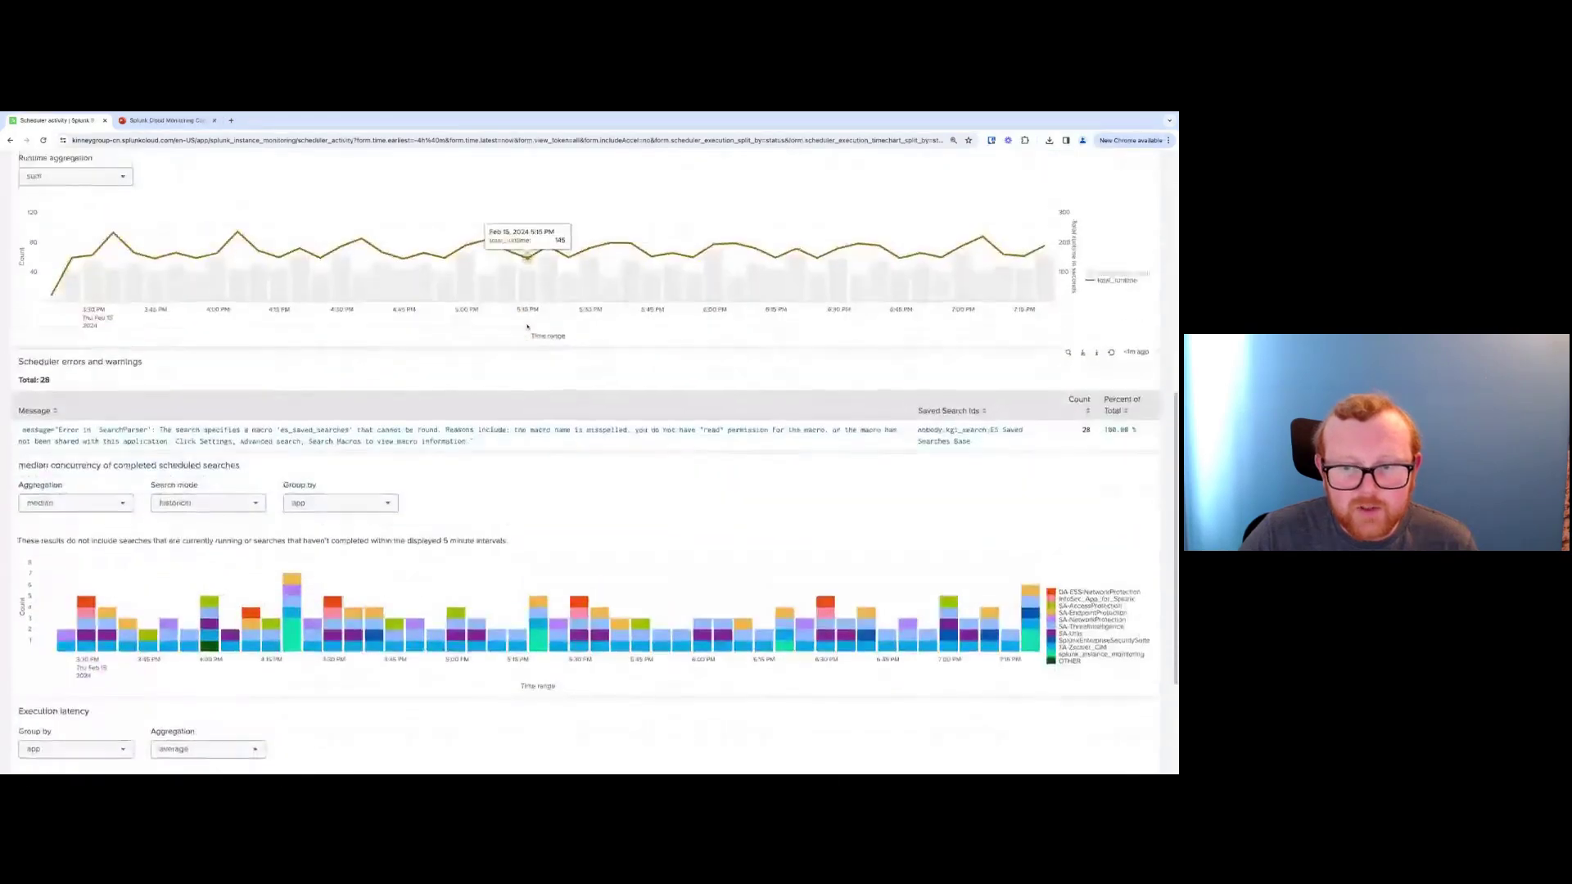
pyautogui.scroll(6, 507, 337)
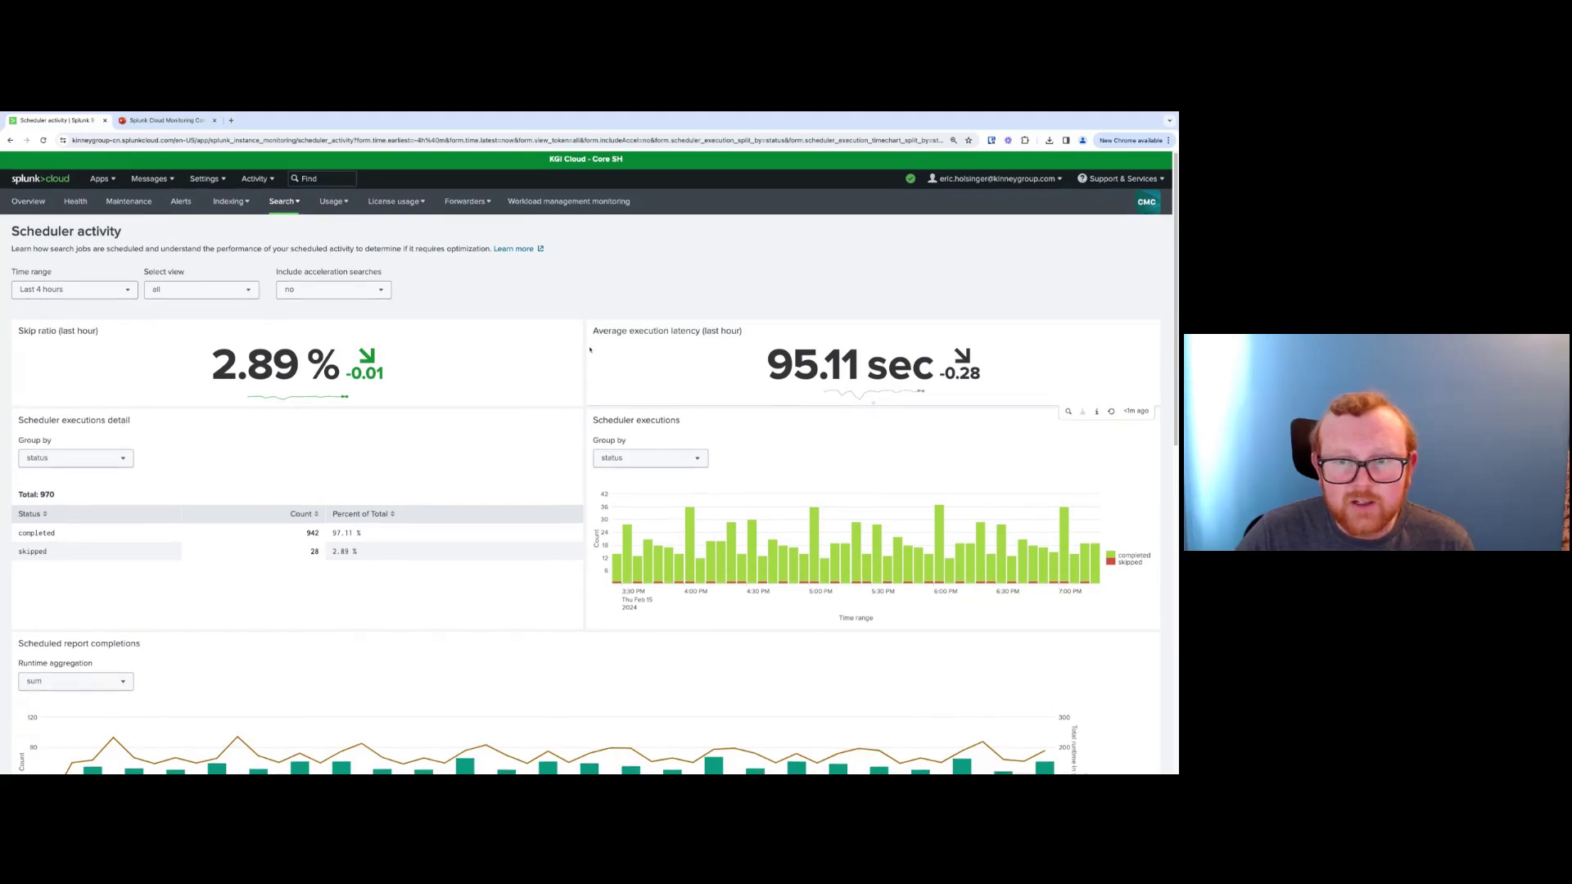
pyautogui.scroll(-1, 589, 348)
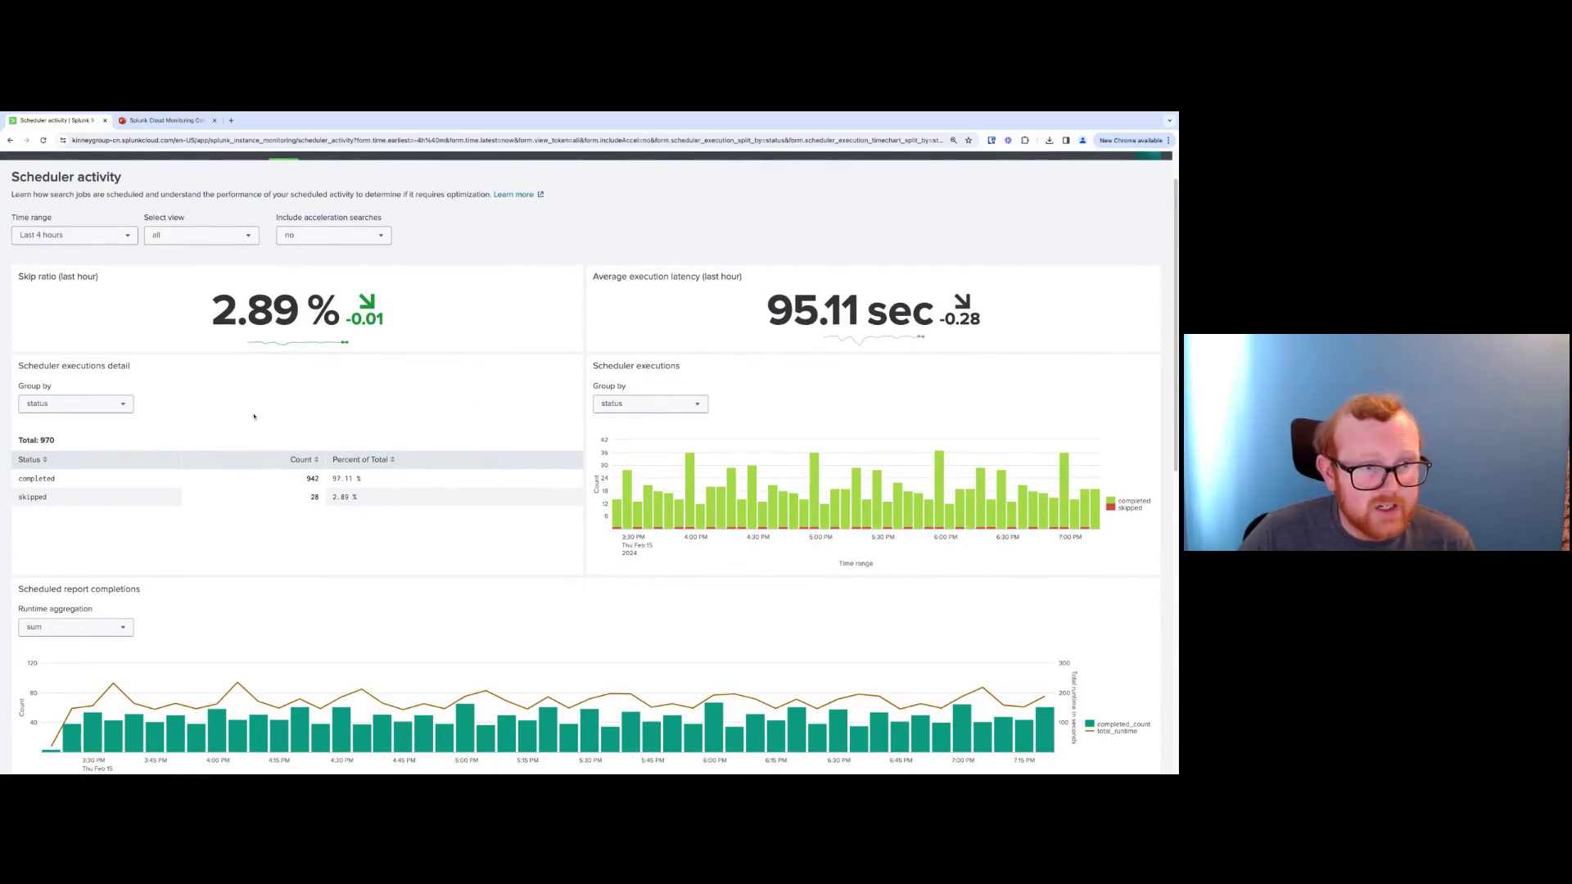
pyautogui.scroll(-1, 254, 416)
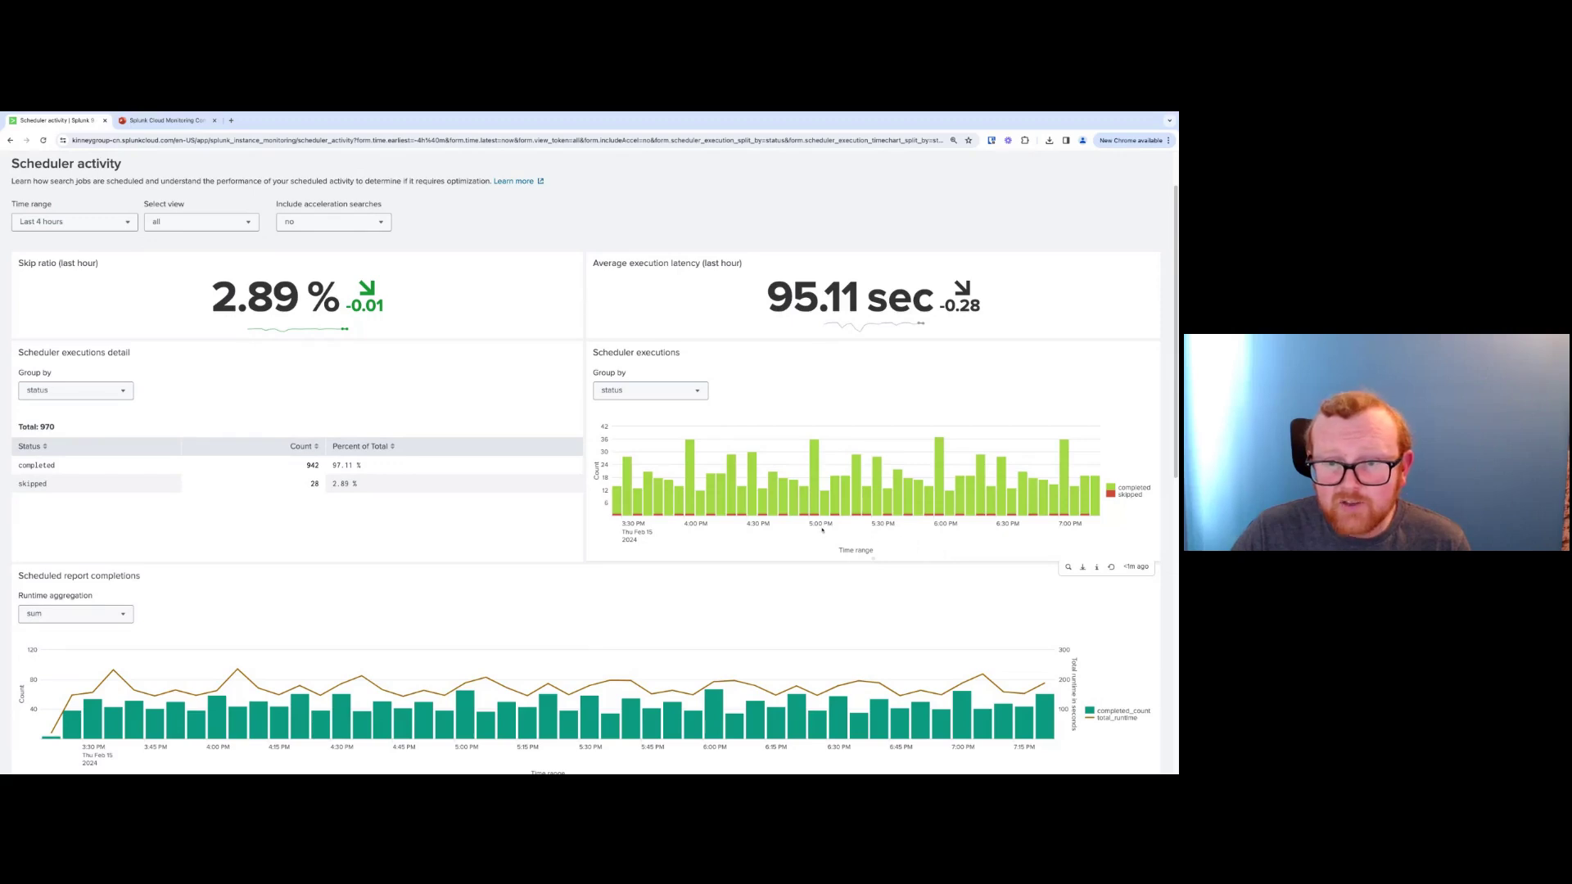
pyautogui.moveTo(816, 481)
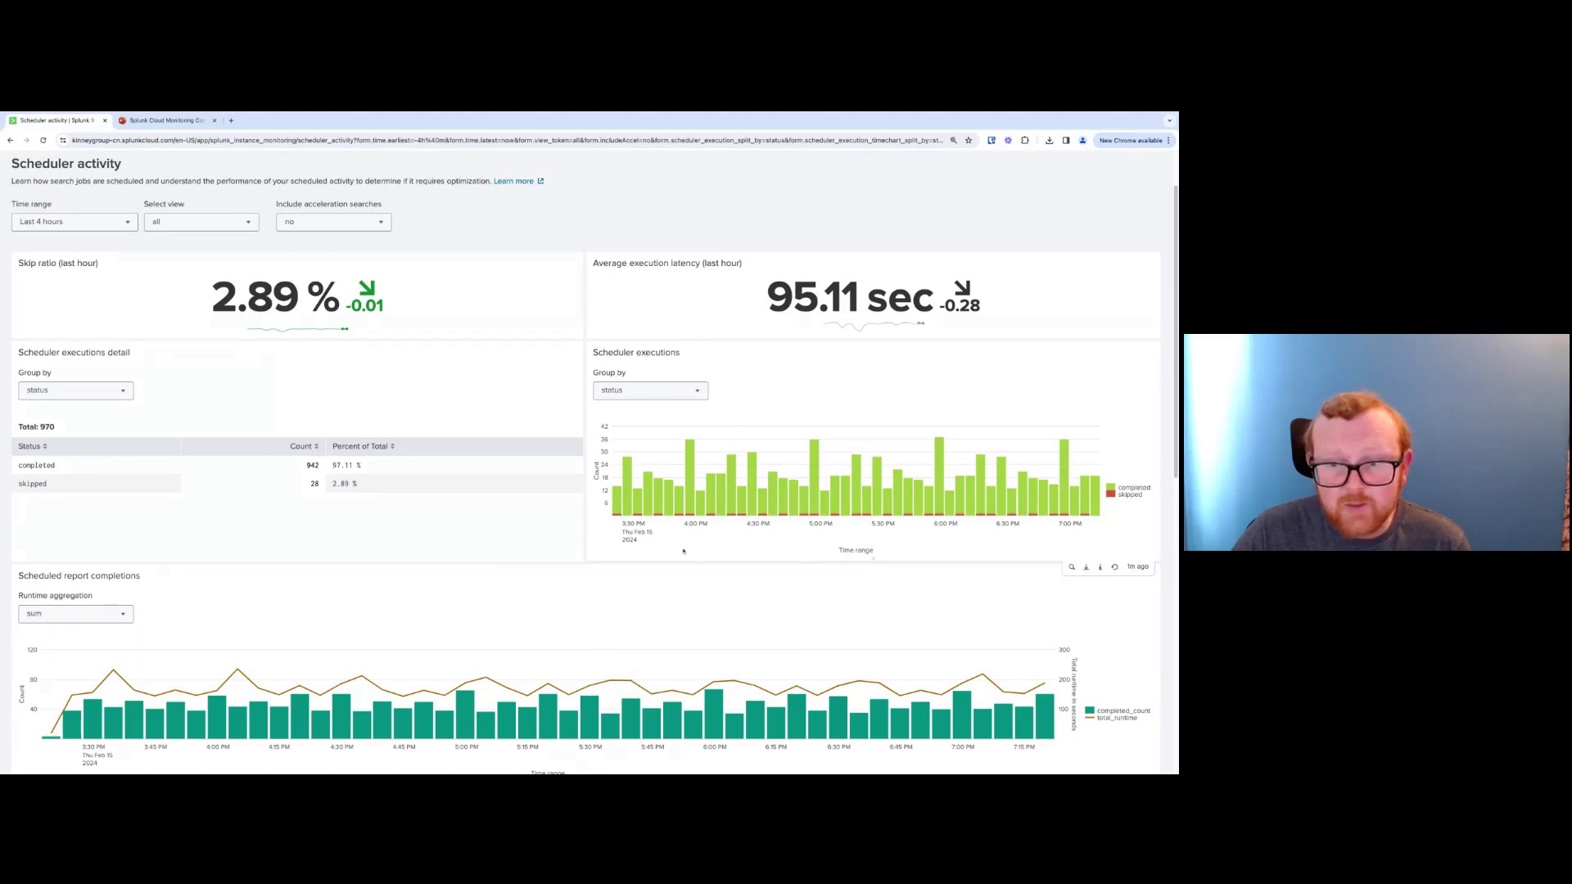
# Review the scheduled report completions, scheduler errors and warnings, median concurrency and execution latency panels
pyautogui.scroll(-3, 547, 526)
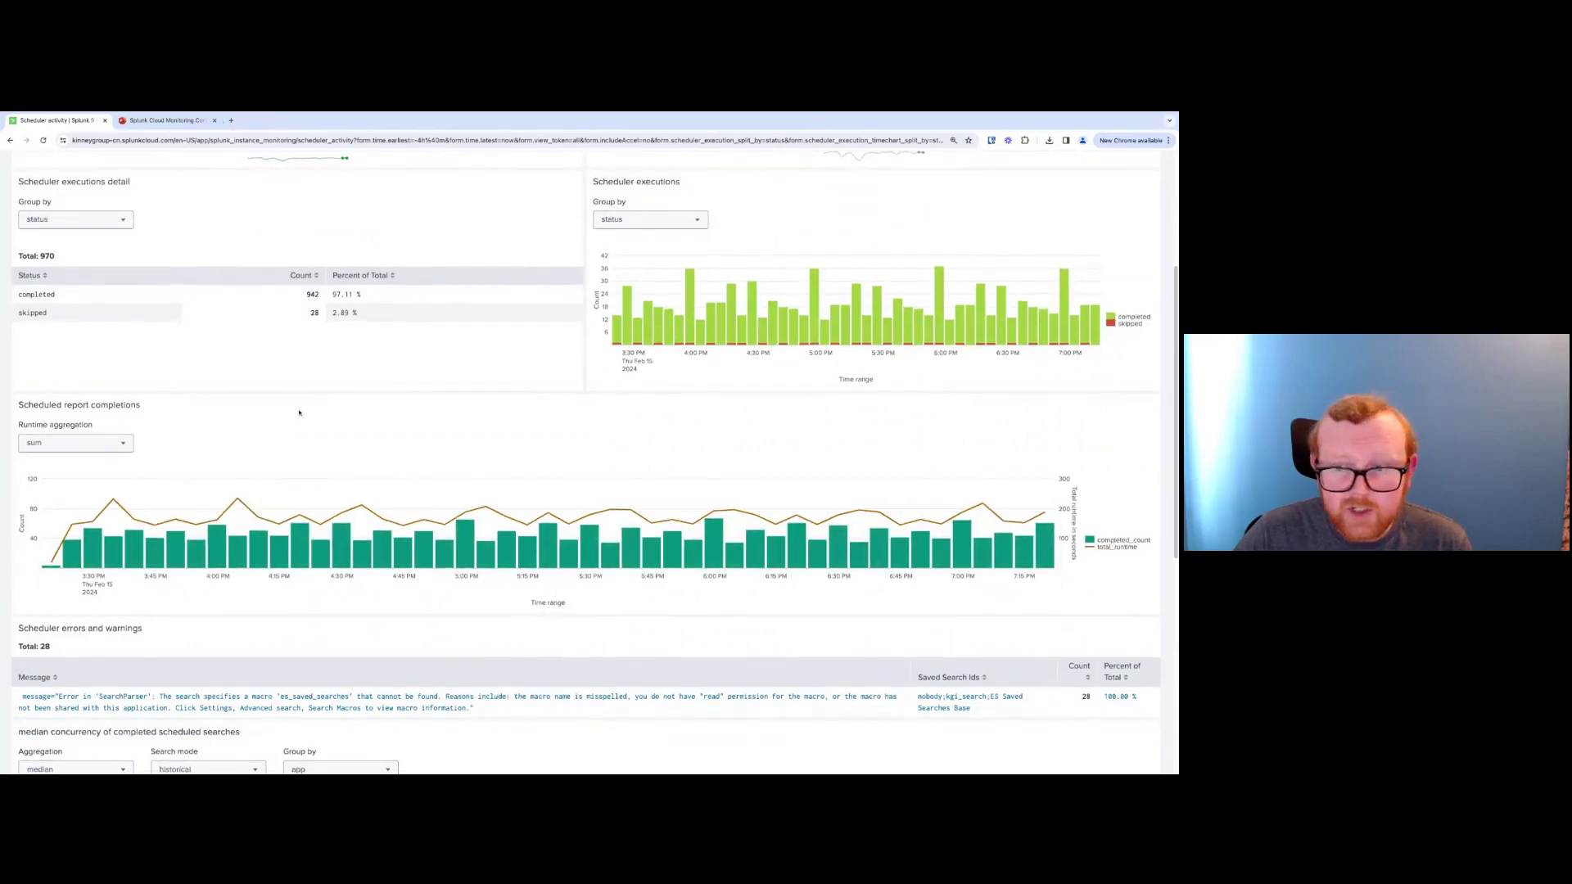
pyautogui.scroll(-3, 298, 414)
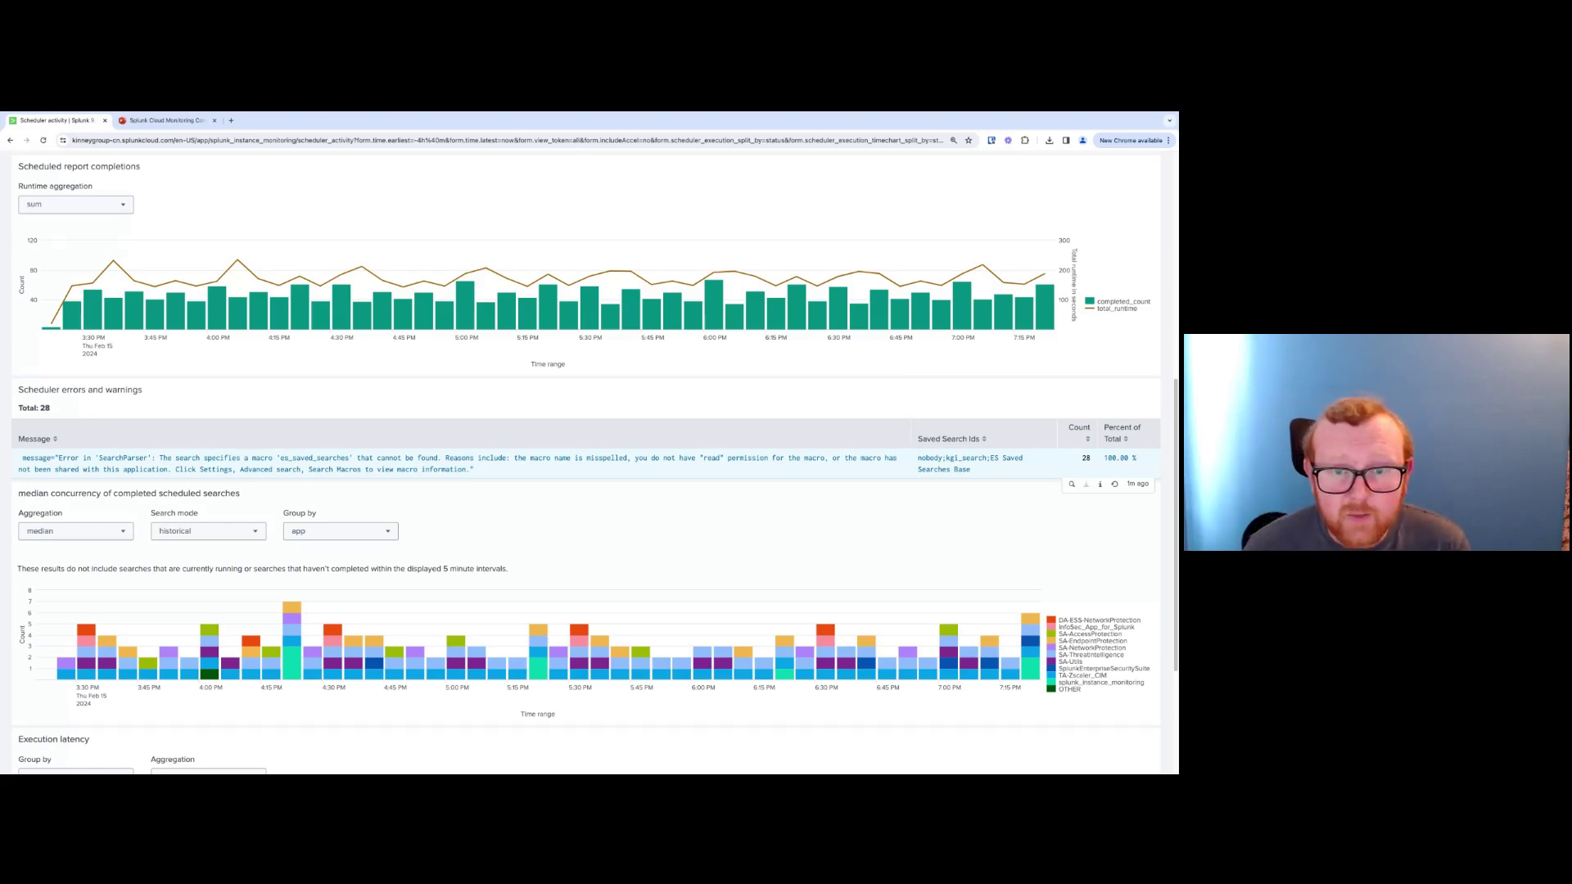
pyautogui.scroll(1, 246, 327)
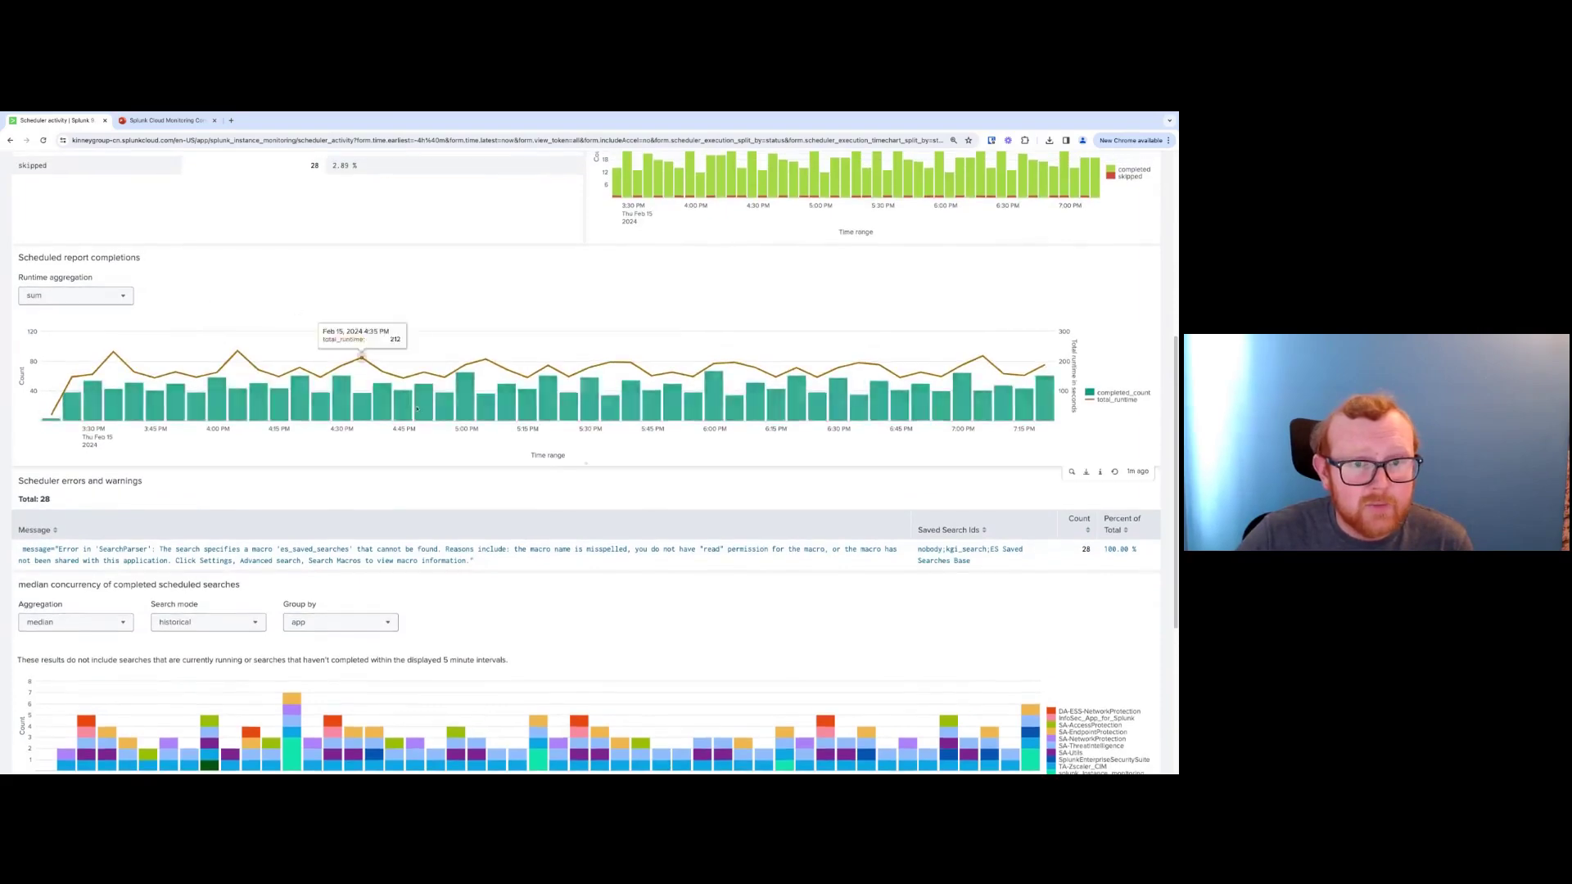
pyautogui.scroll(-1, 476, 426)
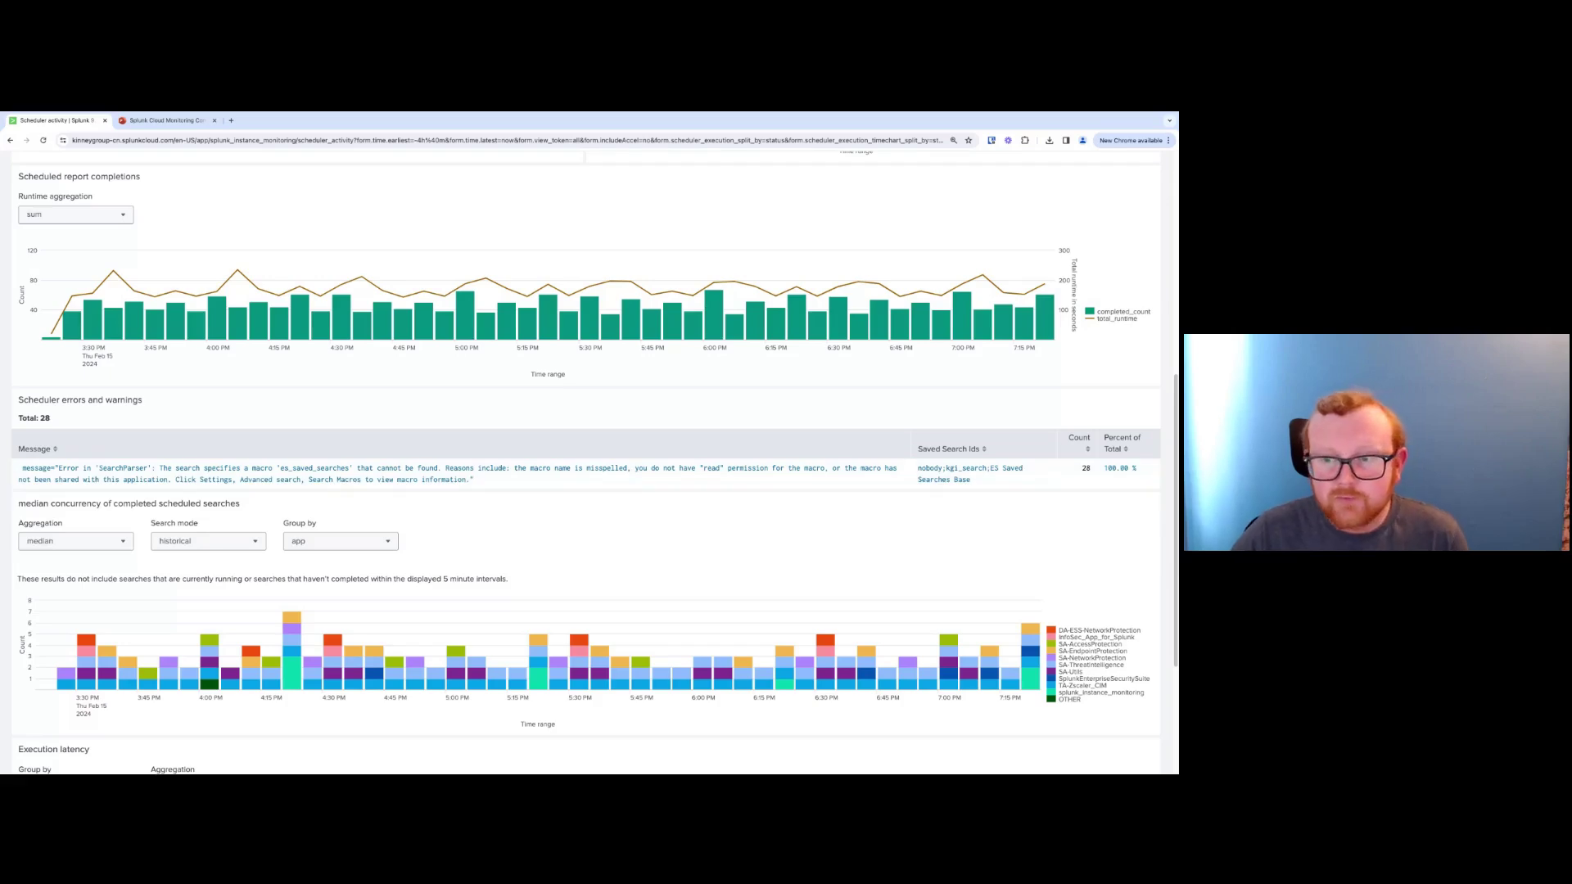
pyautogui.scroll(-3, 521, 500)
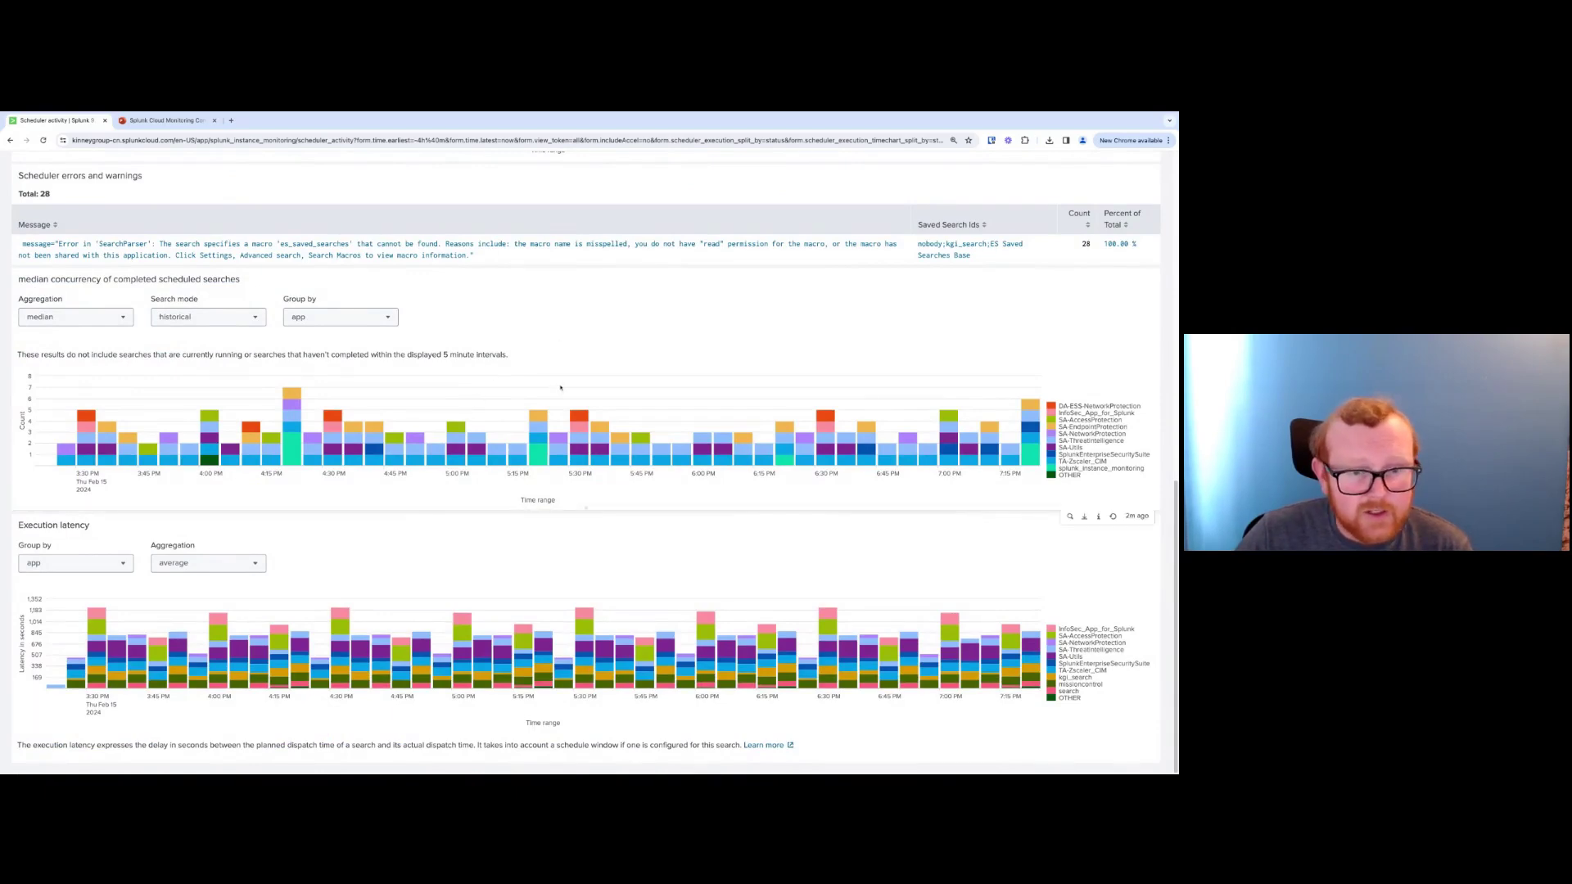
# Group the median concurrency of completed scheduled searches chart by report name, and check the other grouping options
pyautogui.click(375, 319)
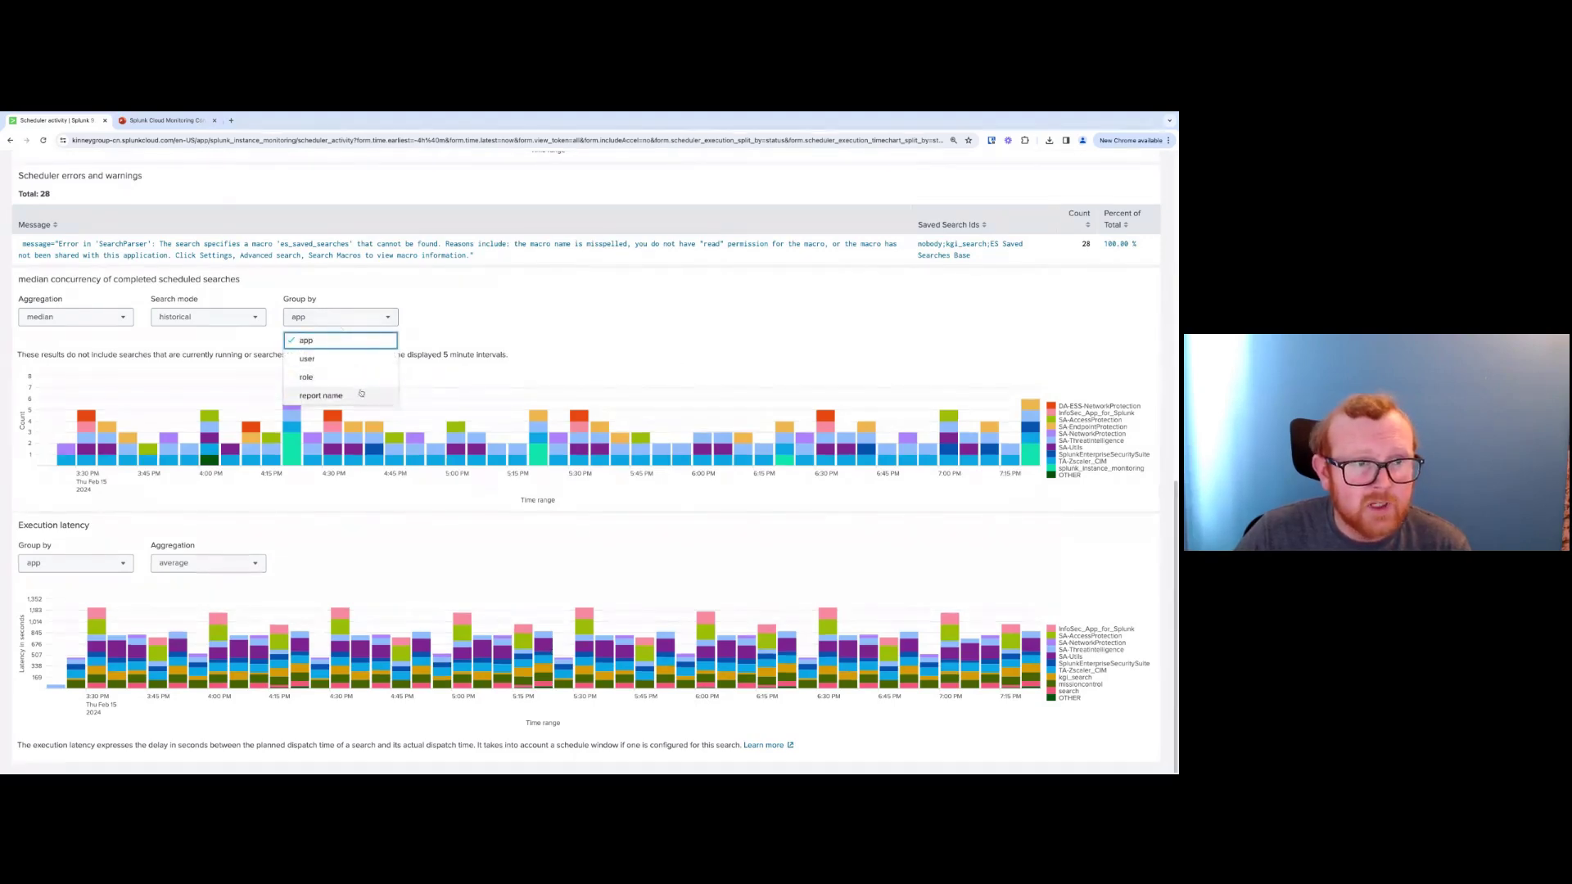
pyautogui.click(361, 394)
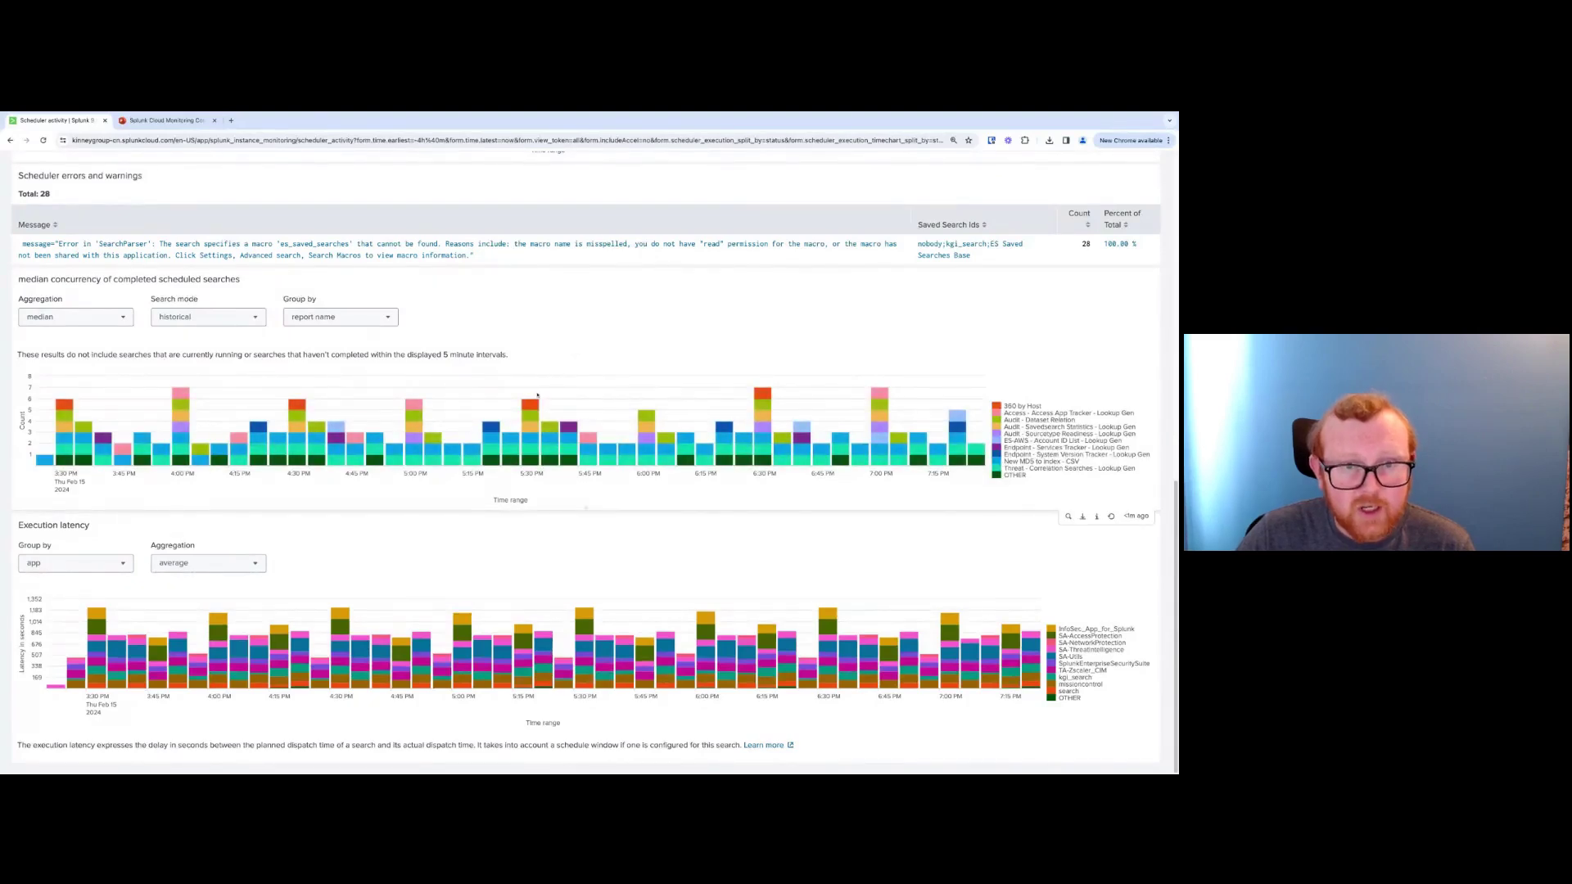
pyautogui.tripleClick(545, 353)
pyautogui.click(545, 354)
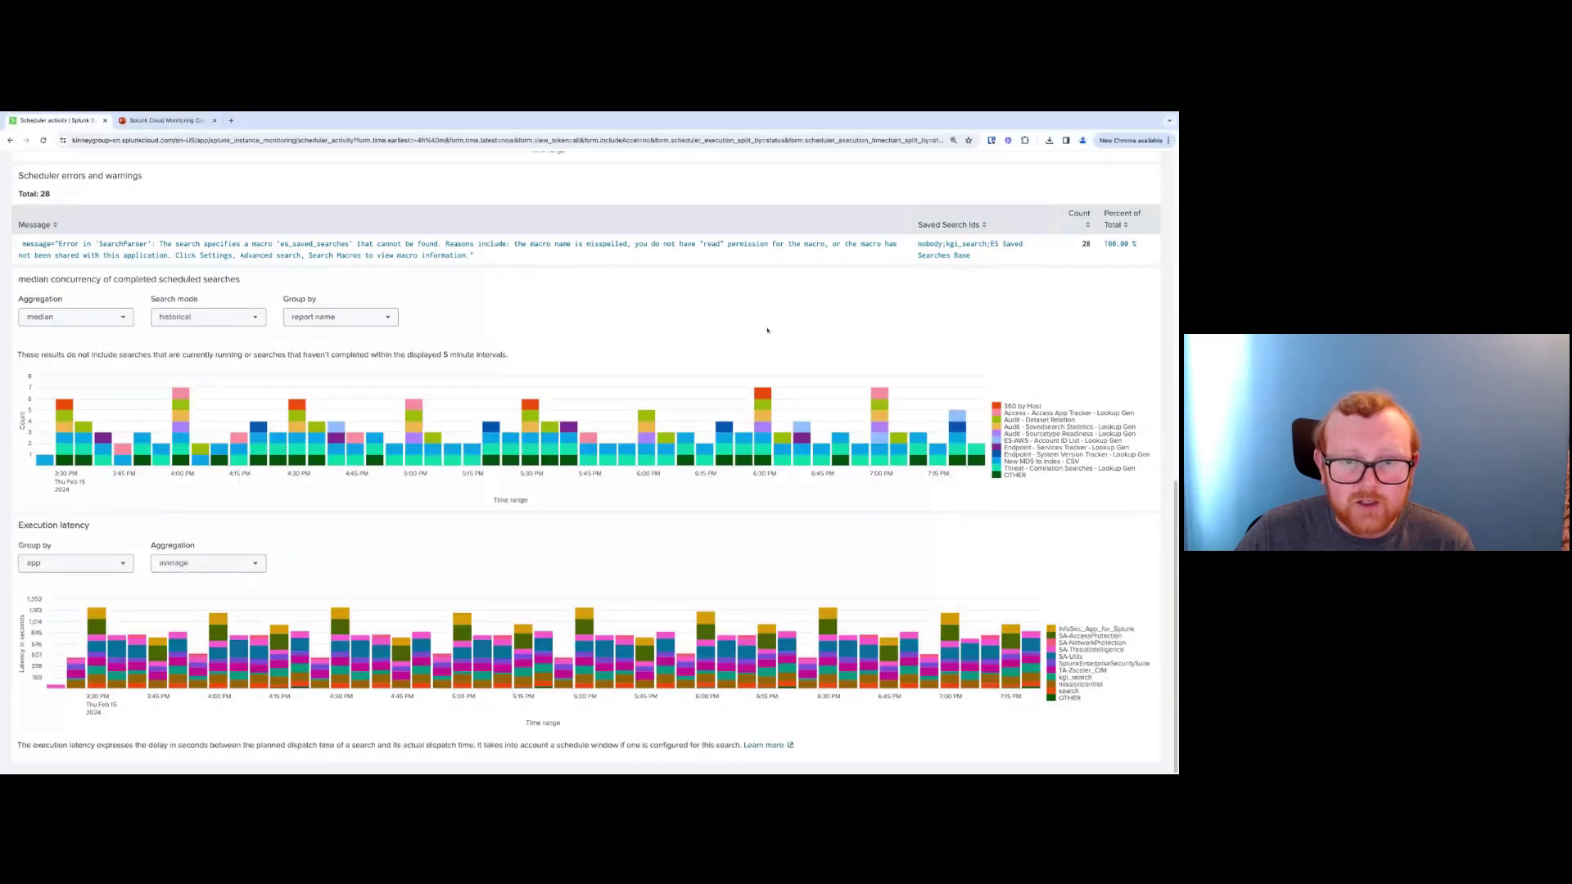
pyautogui.click(385, 316)
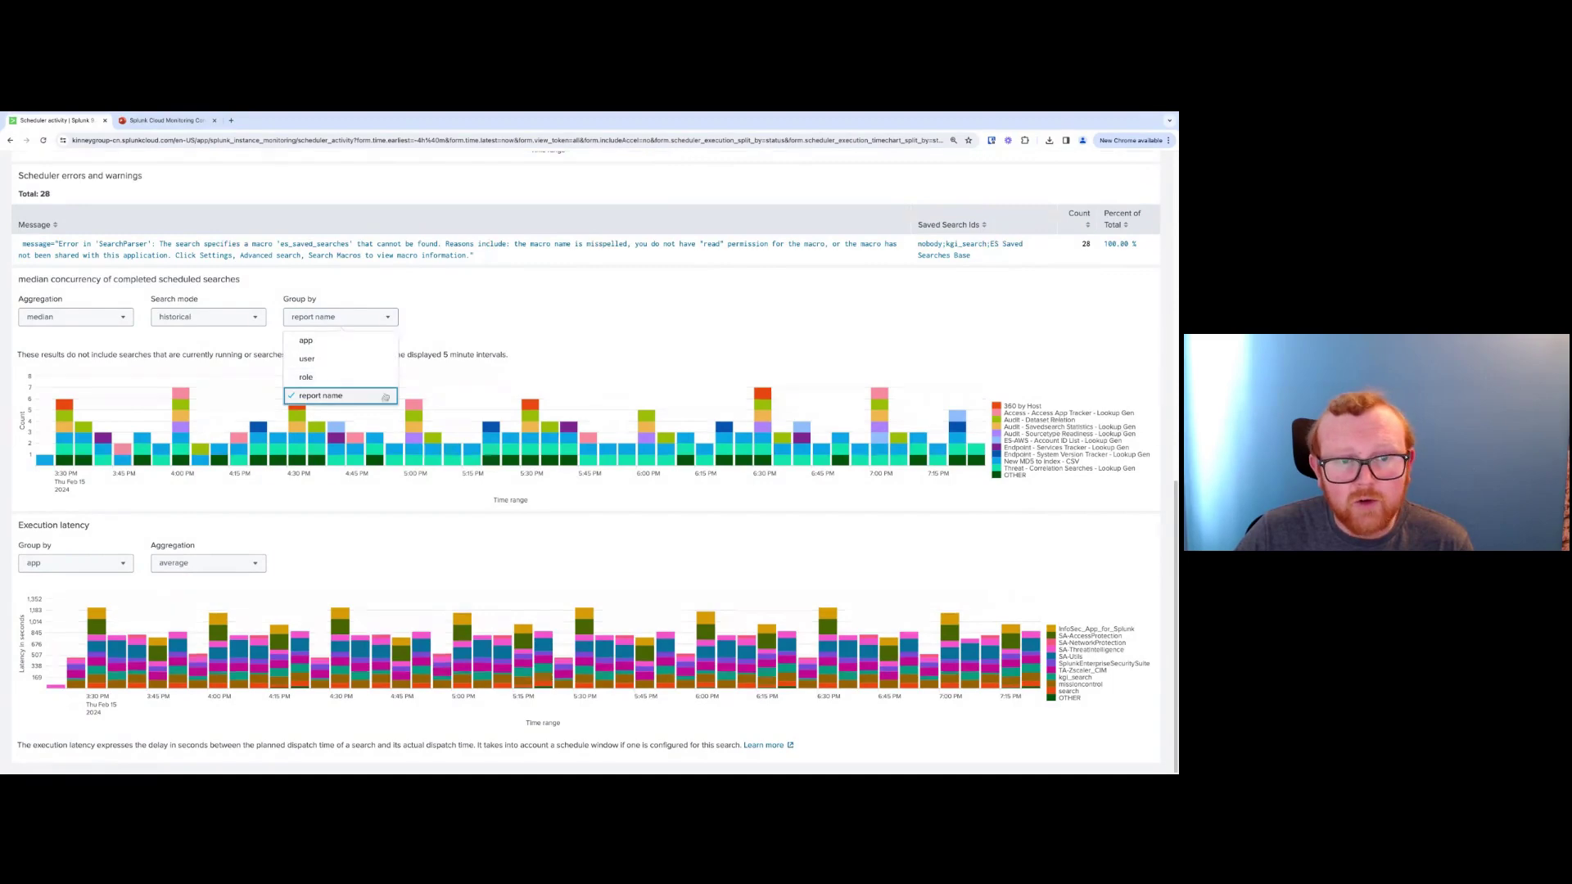
pyautogui.click(505, 338)
# Open the Skipped scheduled searches dashboard and highlight the skip reason and the description's phrase about pointers for taking corrective action
pyautogui.scroll(15, 530, 351)
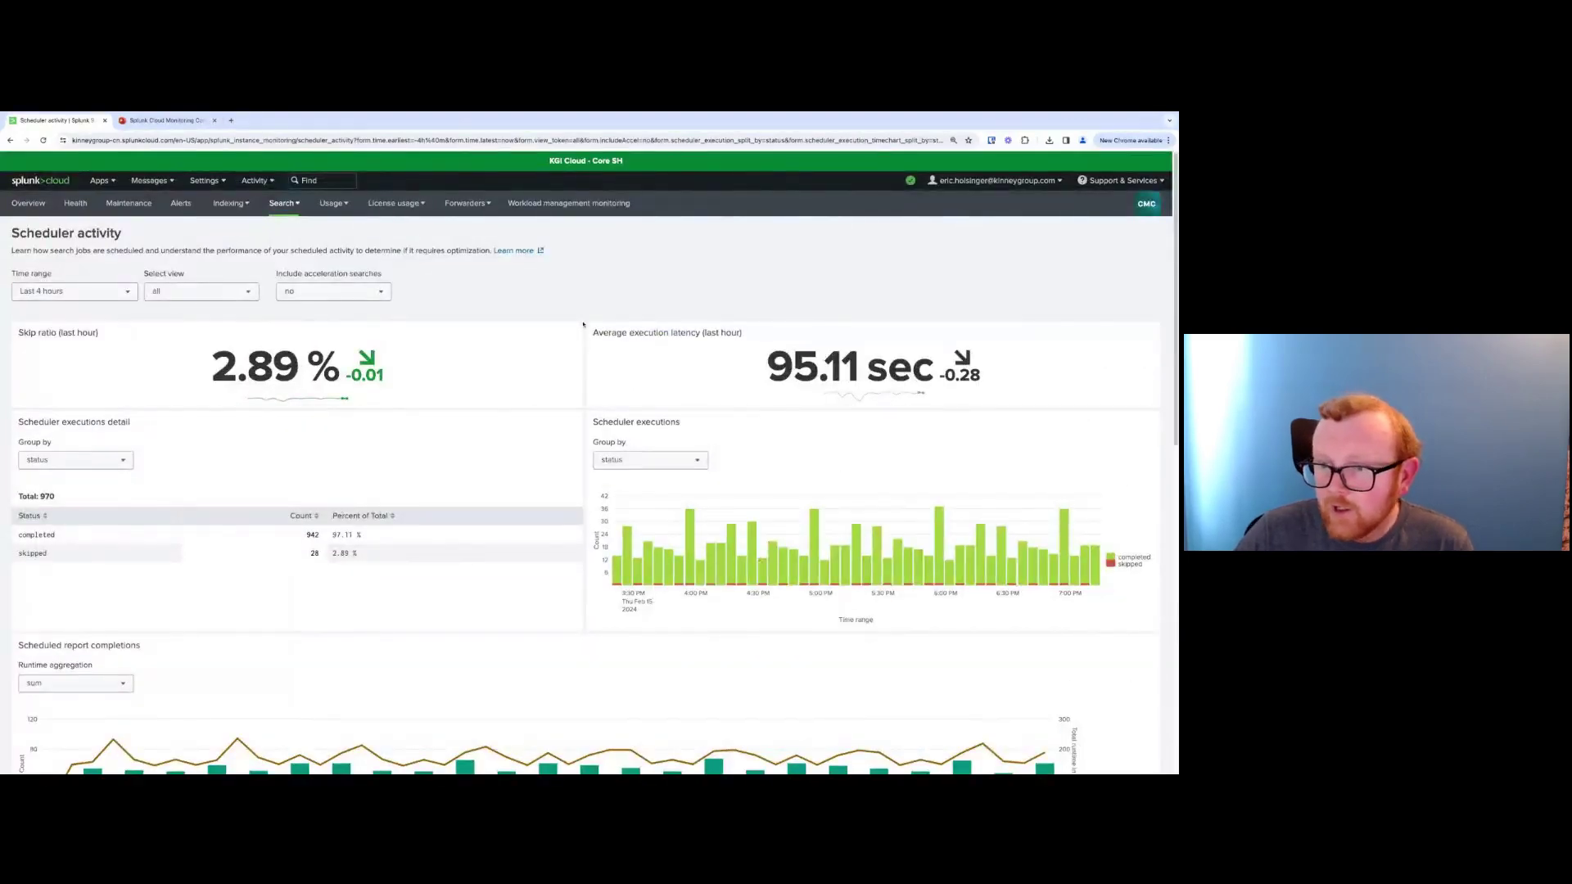
pyautogui.click(285, 211)
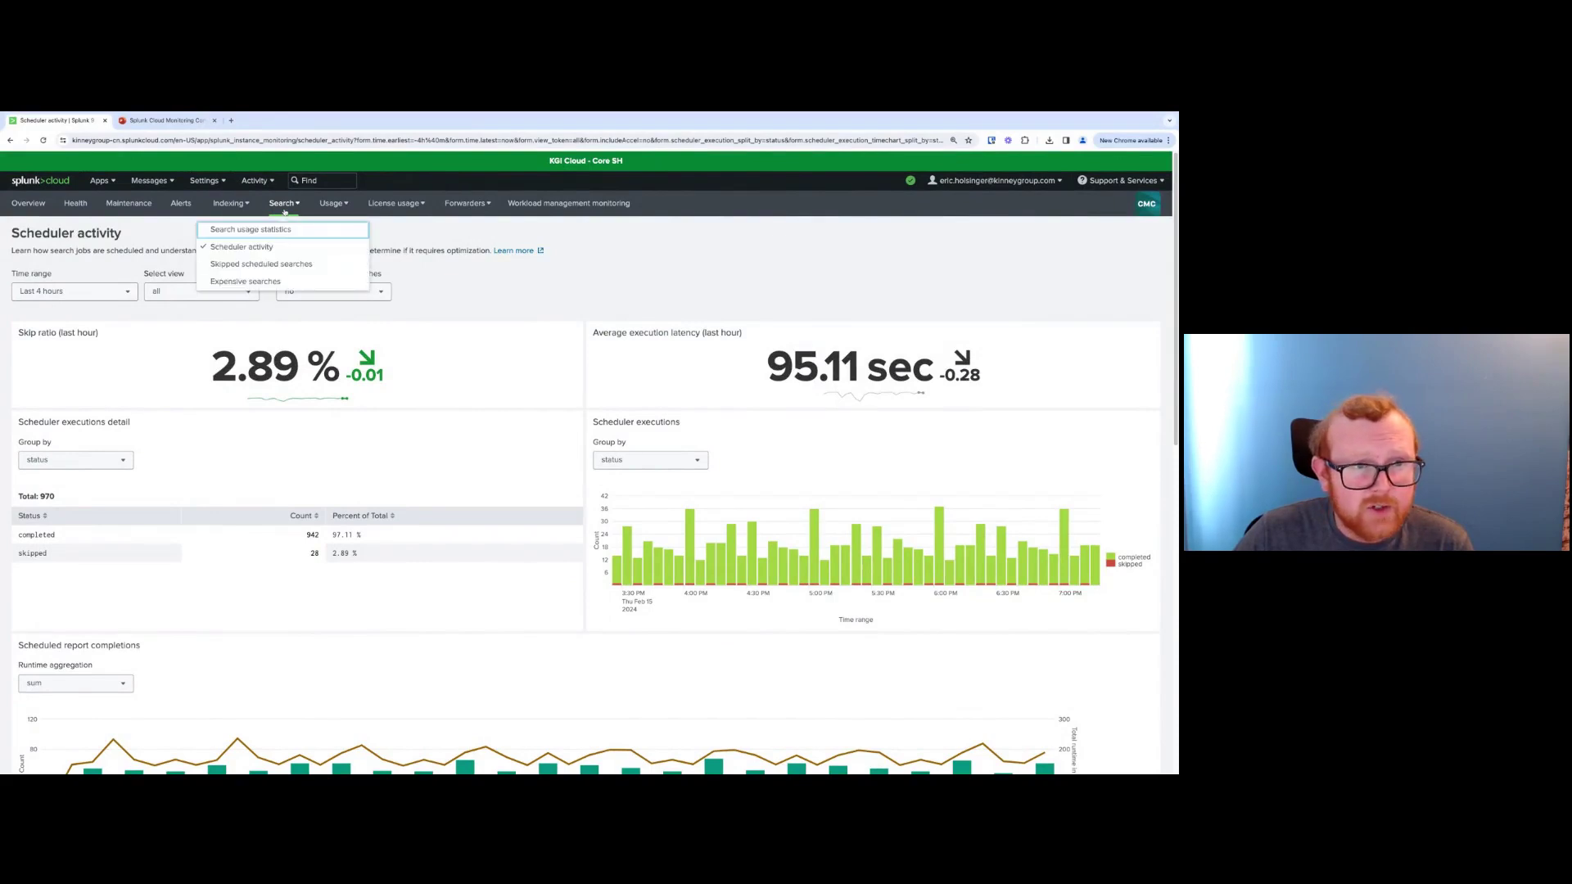
pyautogui.click(289, 265)
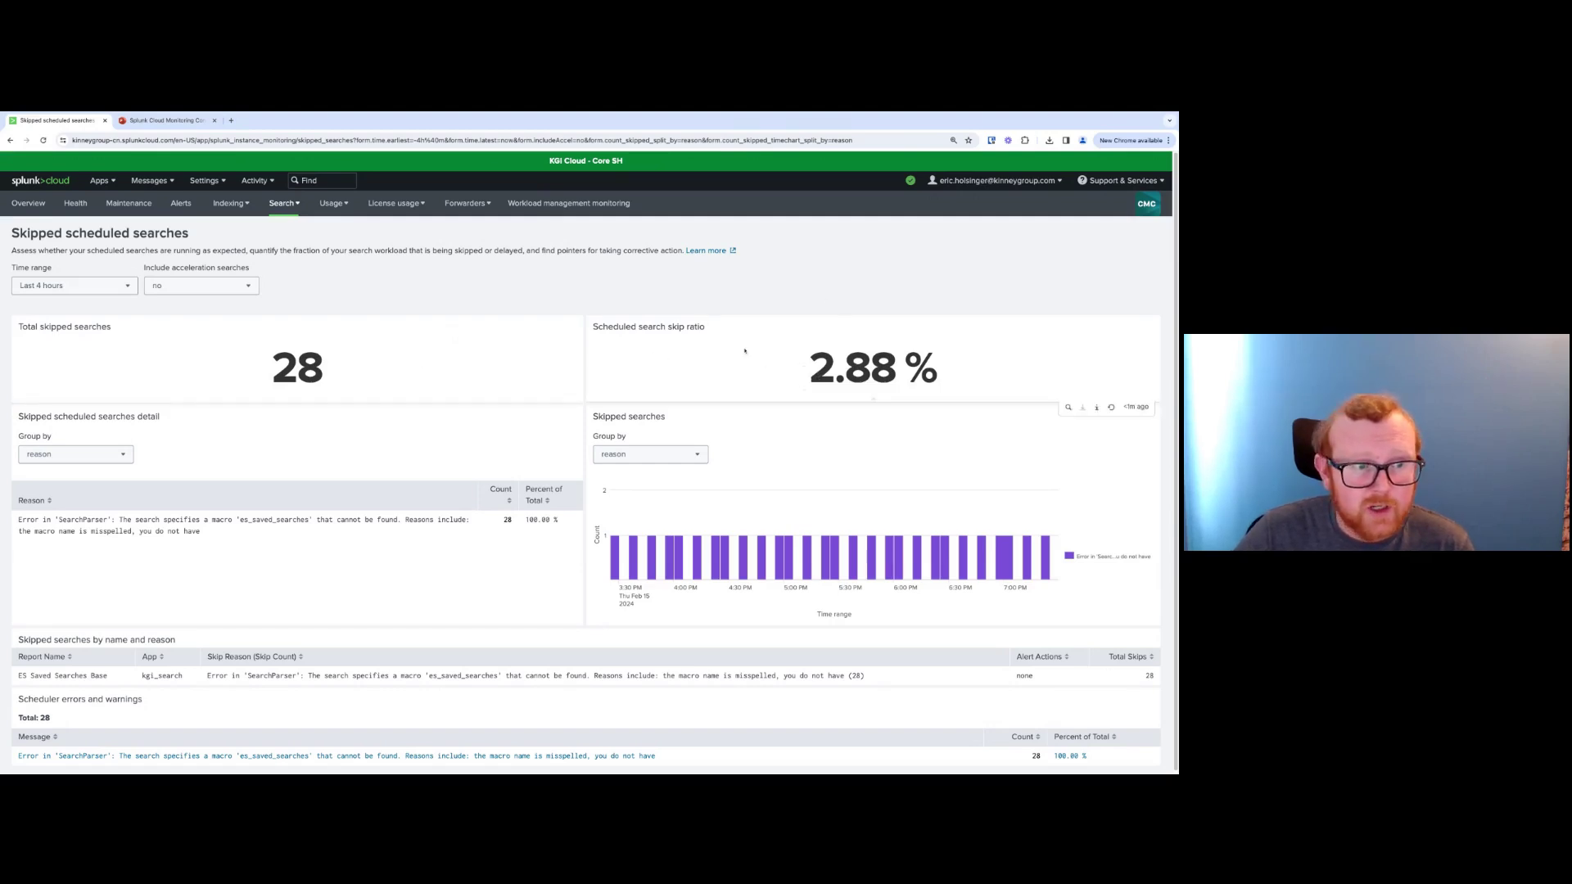
pyautogui.scroll(-1, 470, 420)
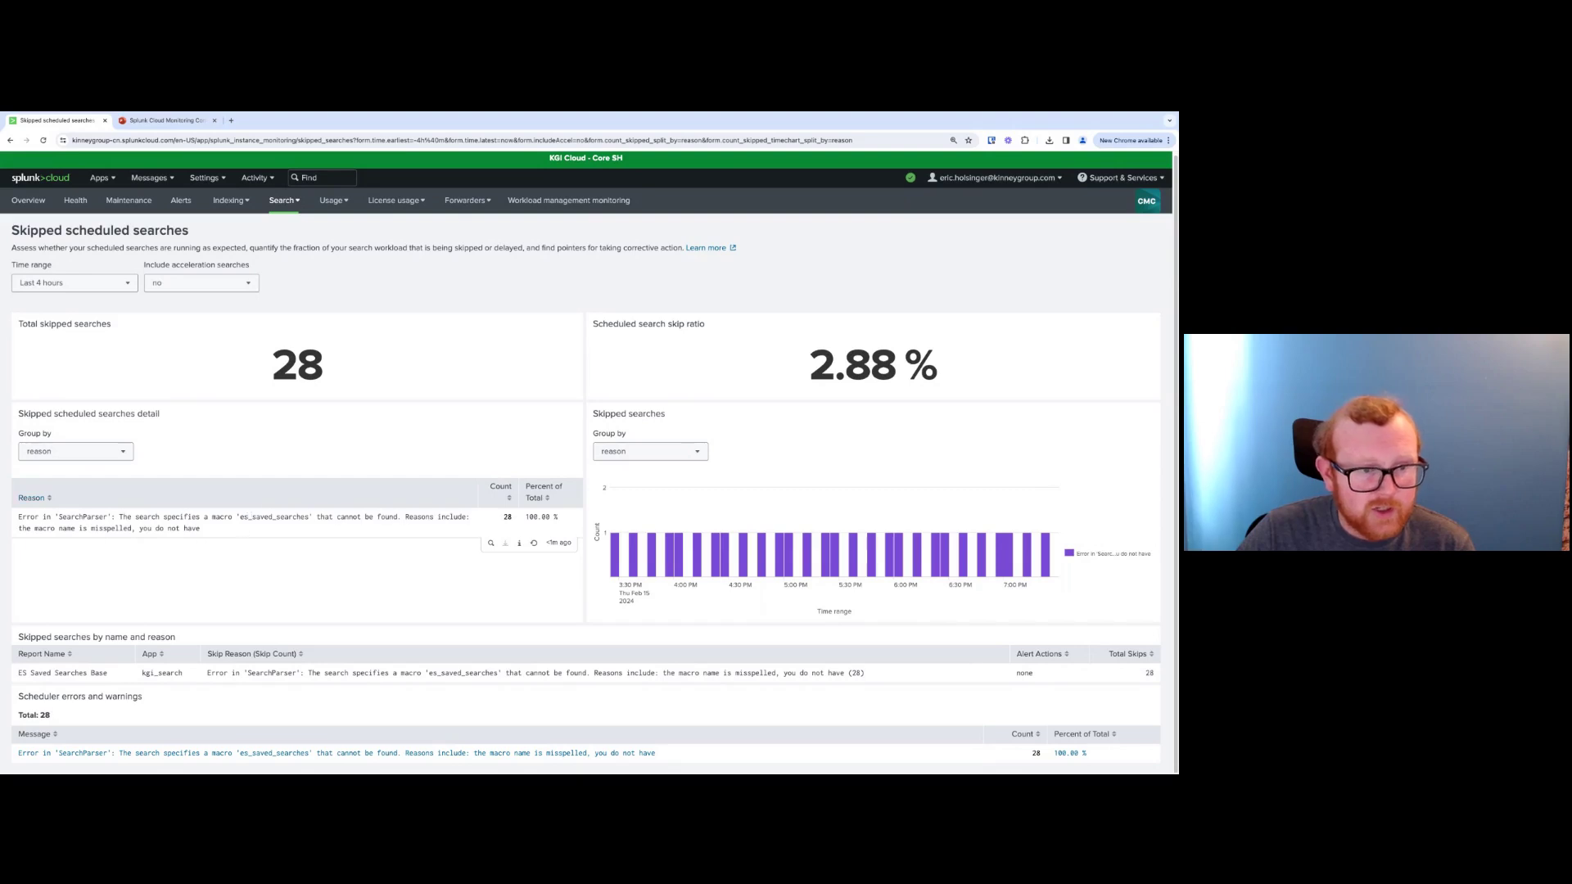
pyautogui.moveTo(241, 533); pyautogui.dragTo(39, 516)
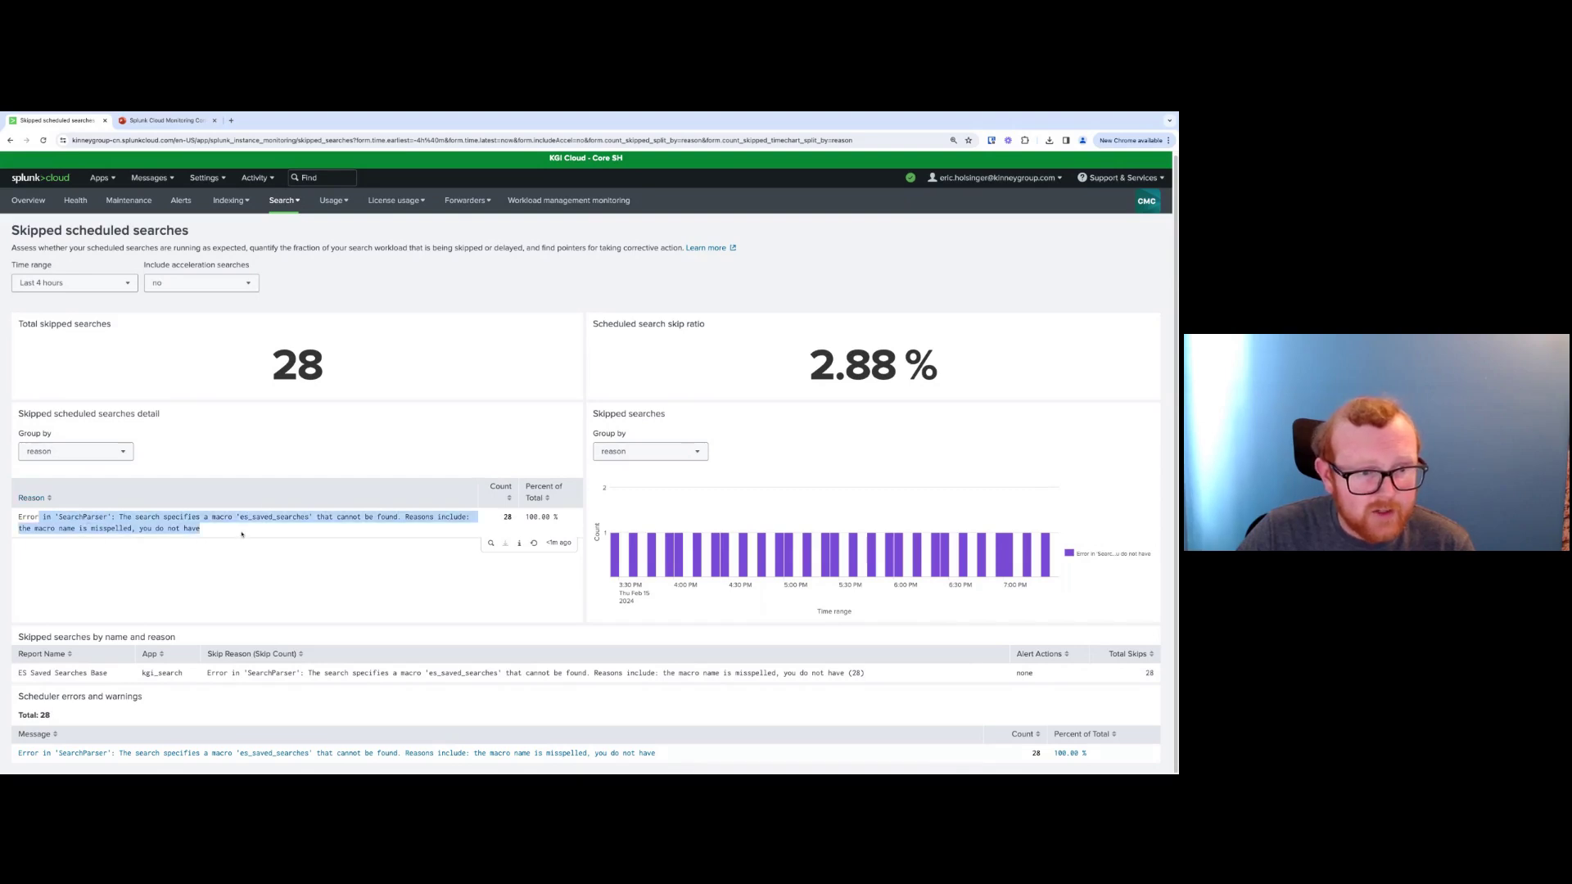
pyautogui.click(203, 564)
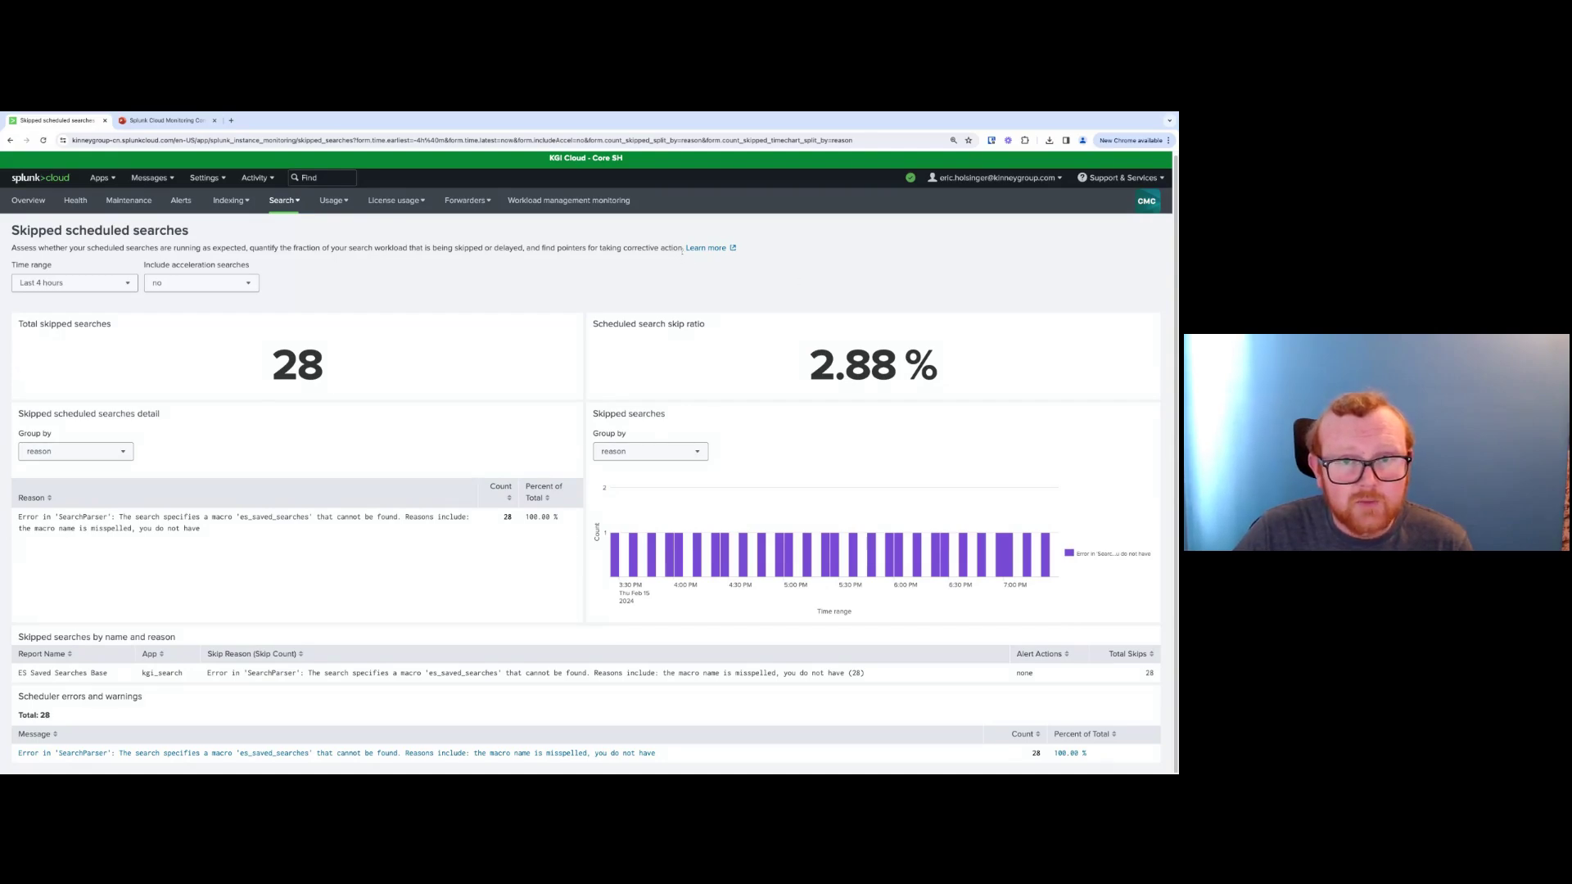
pyautogui.moveTo(684, 249); pyautogui.dragTo(524, 248)
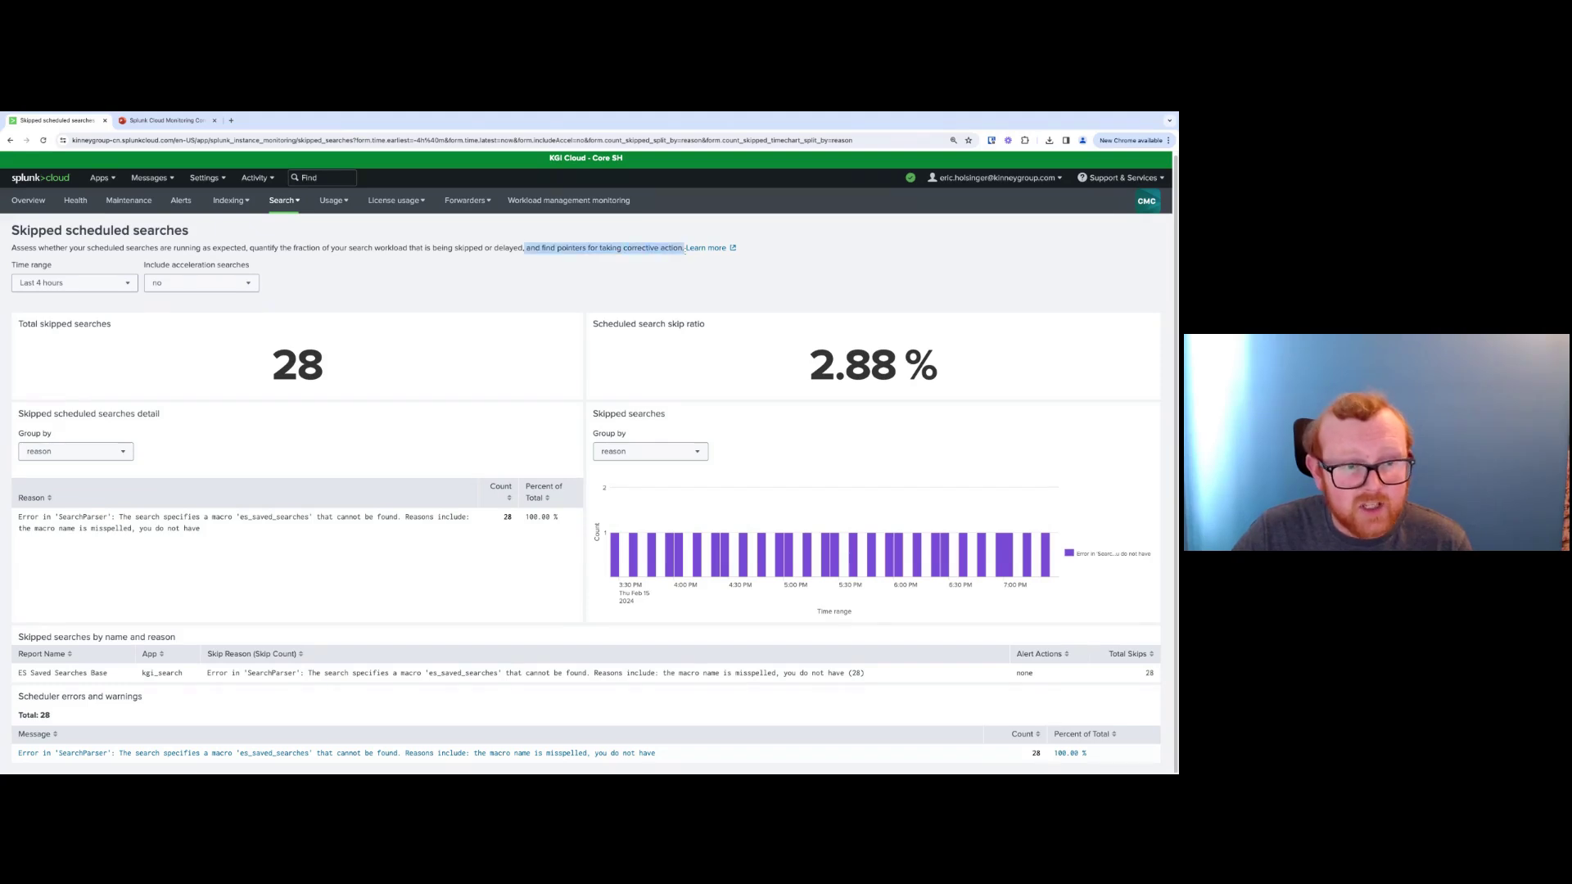
pyautogui.click(524, 248)
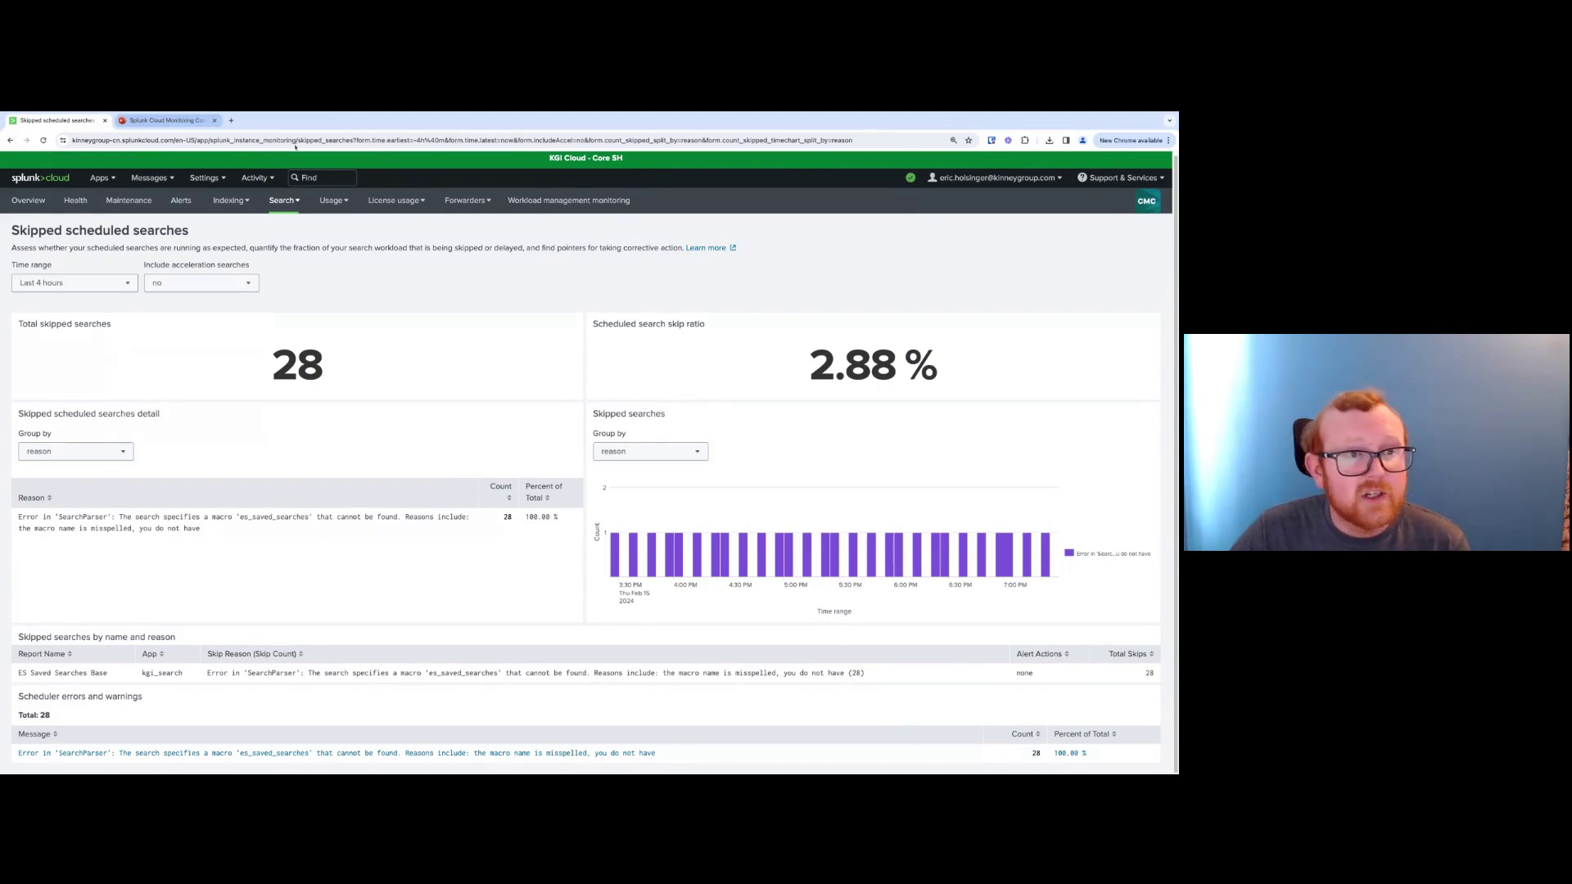
# Switch to the presentation to show the Usage Dashboards slide, and return to the Skipped scheduled searches dashboard
pyautogui.click(189, 121)
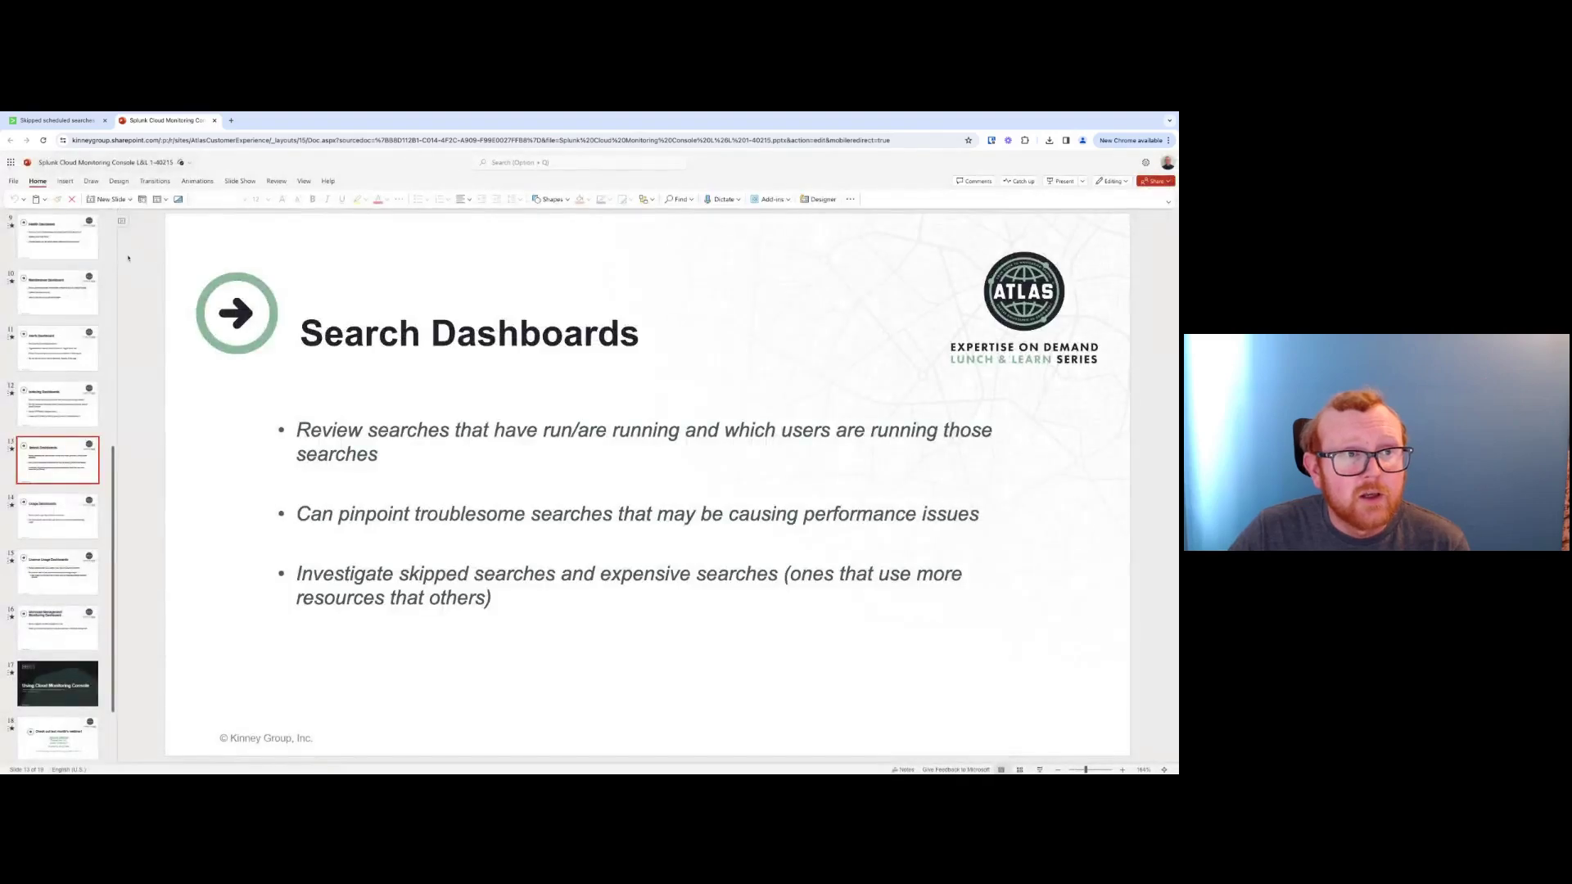
pyautogui.click(58, 515)
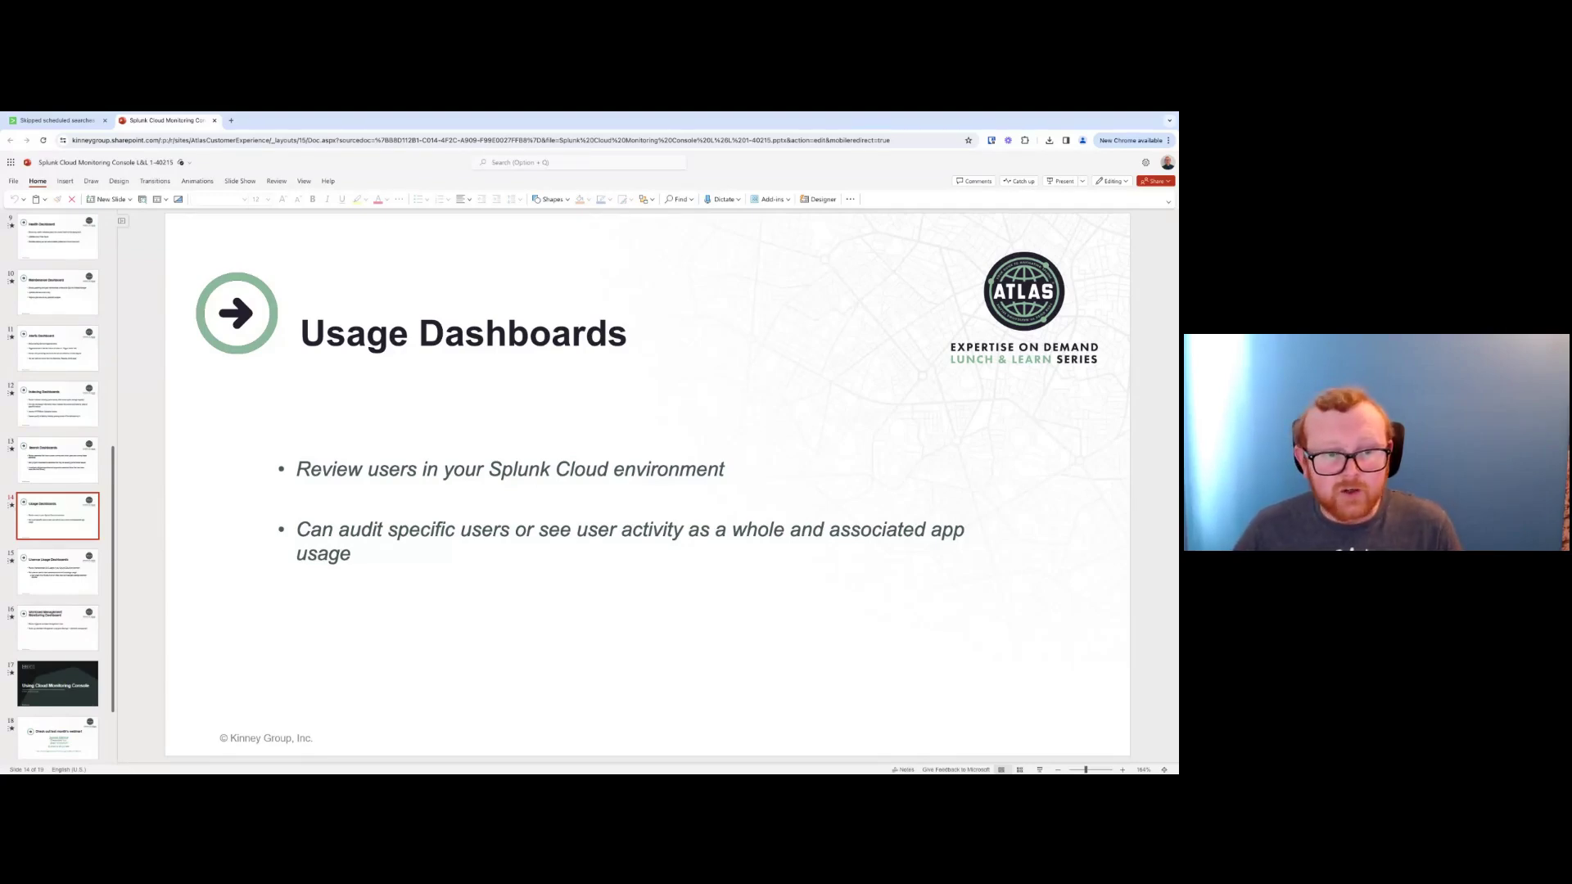
pyautogui.click(55, 121)
# Open the User activity dashboard and examine it from the distinct users total to the activity by page table
pyautogui.click(297, 201)
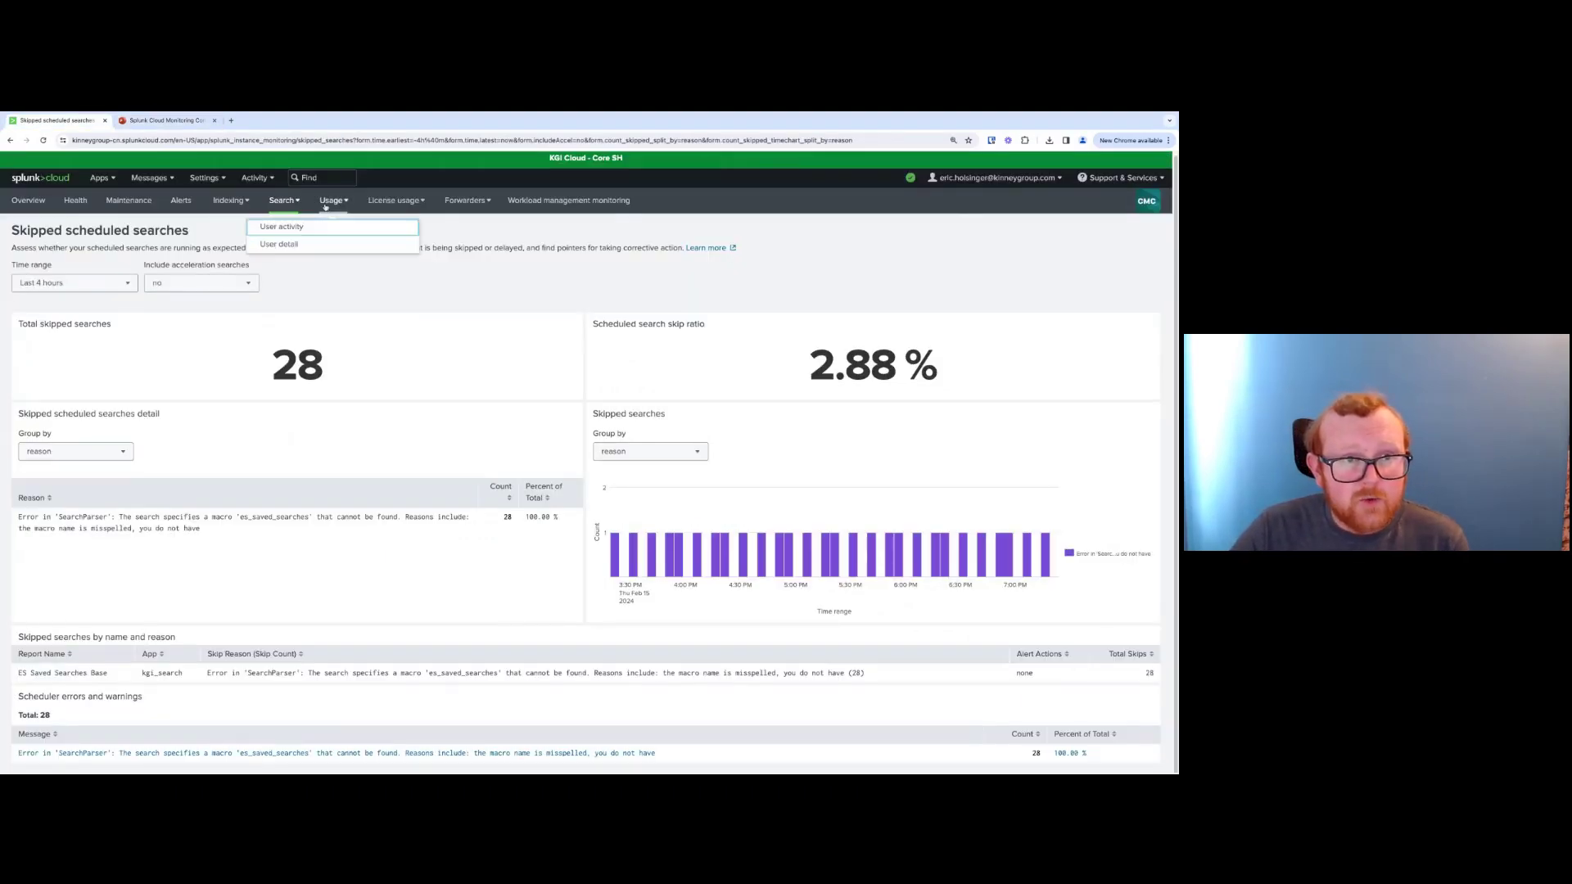
pyautogui.click(319, 231)
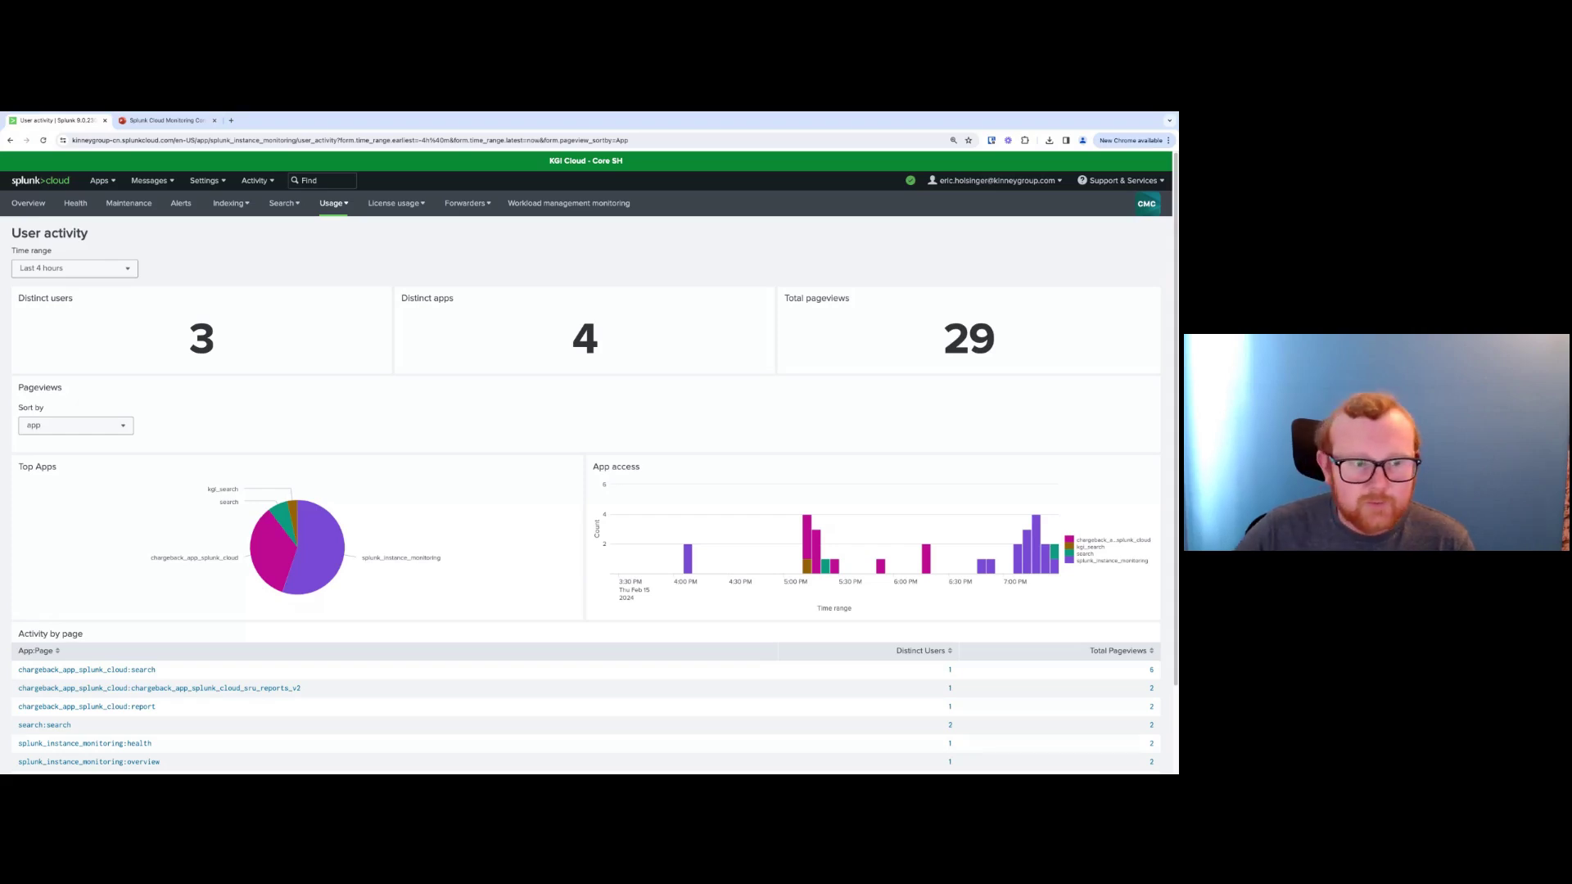
pyautogui.scroll(-2, 419, 388)
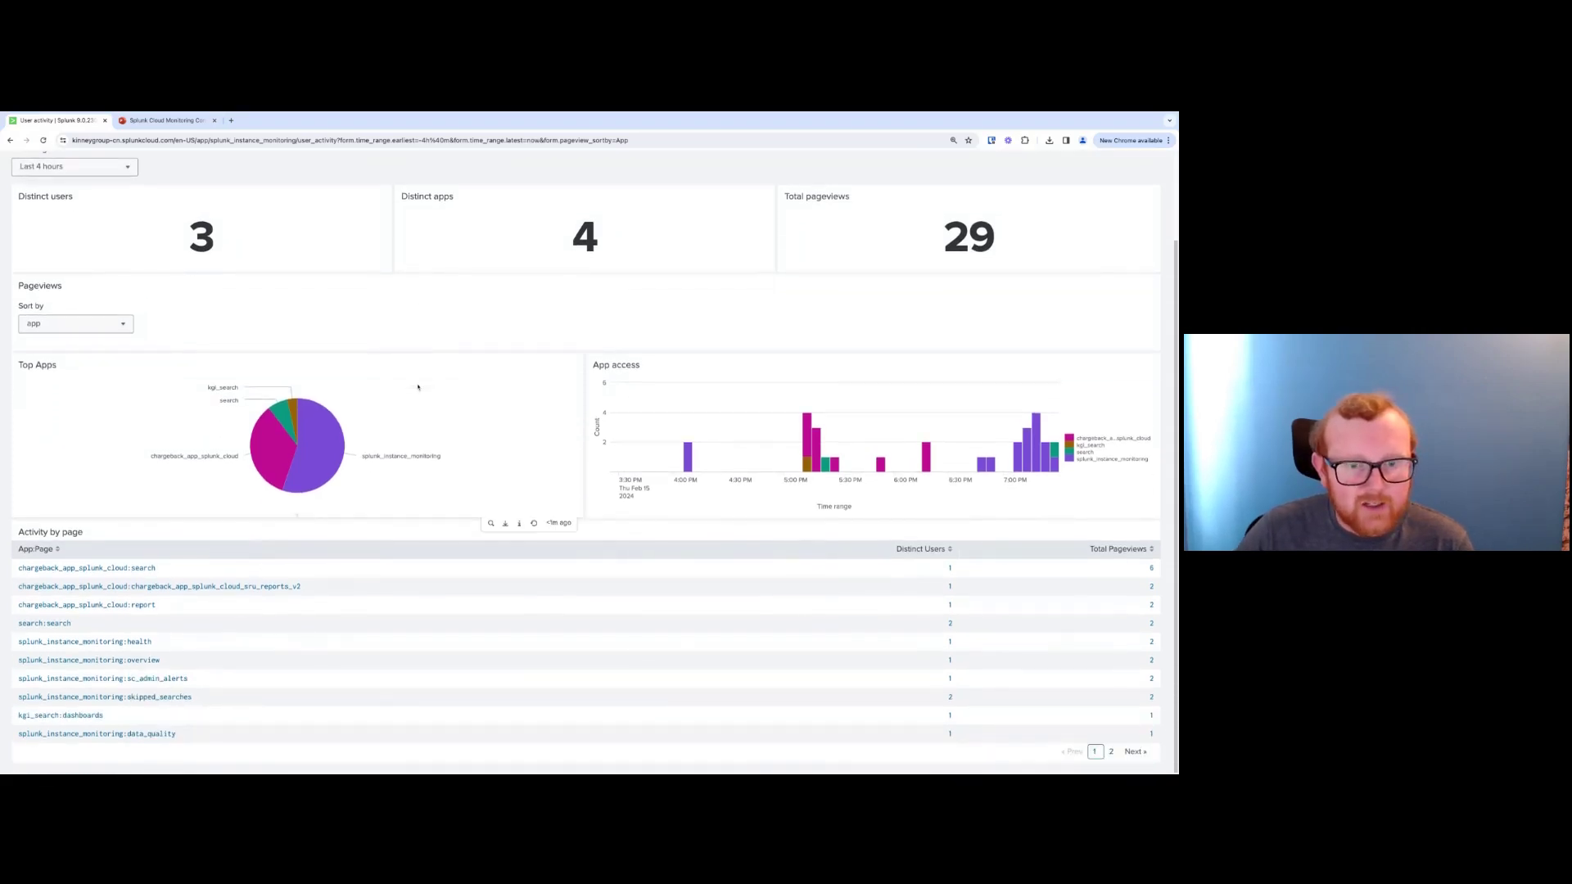
pyautogui.scroll(2, 418, 388)
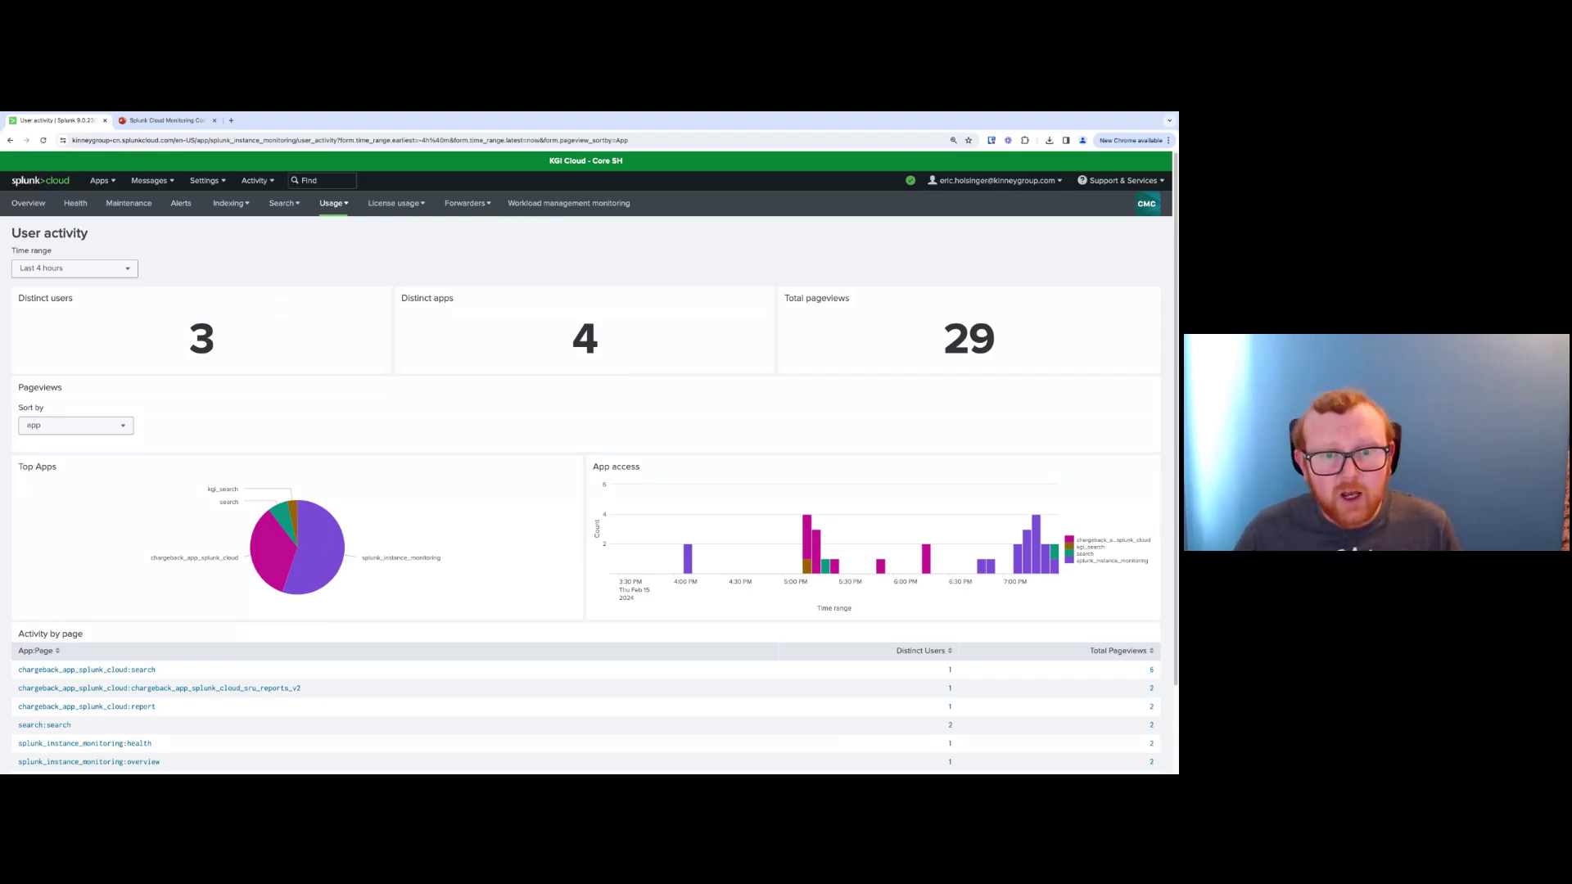
pyautogui.click(284, 211)
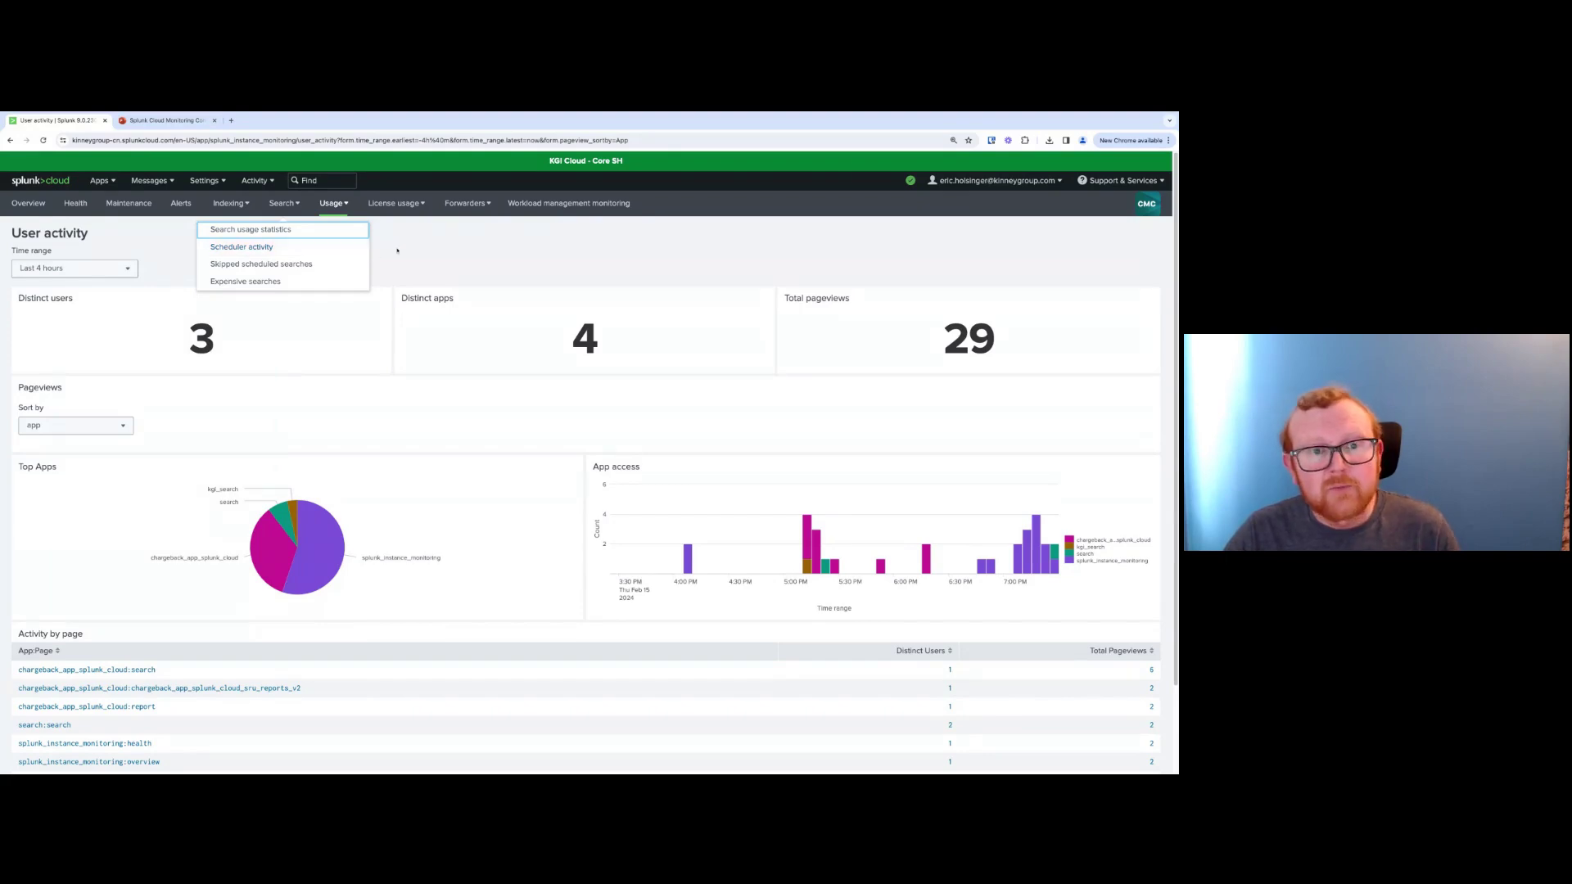
pyautogui.click(425, 244)
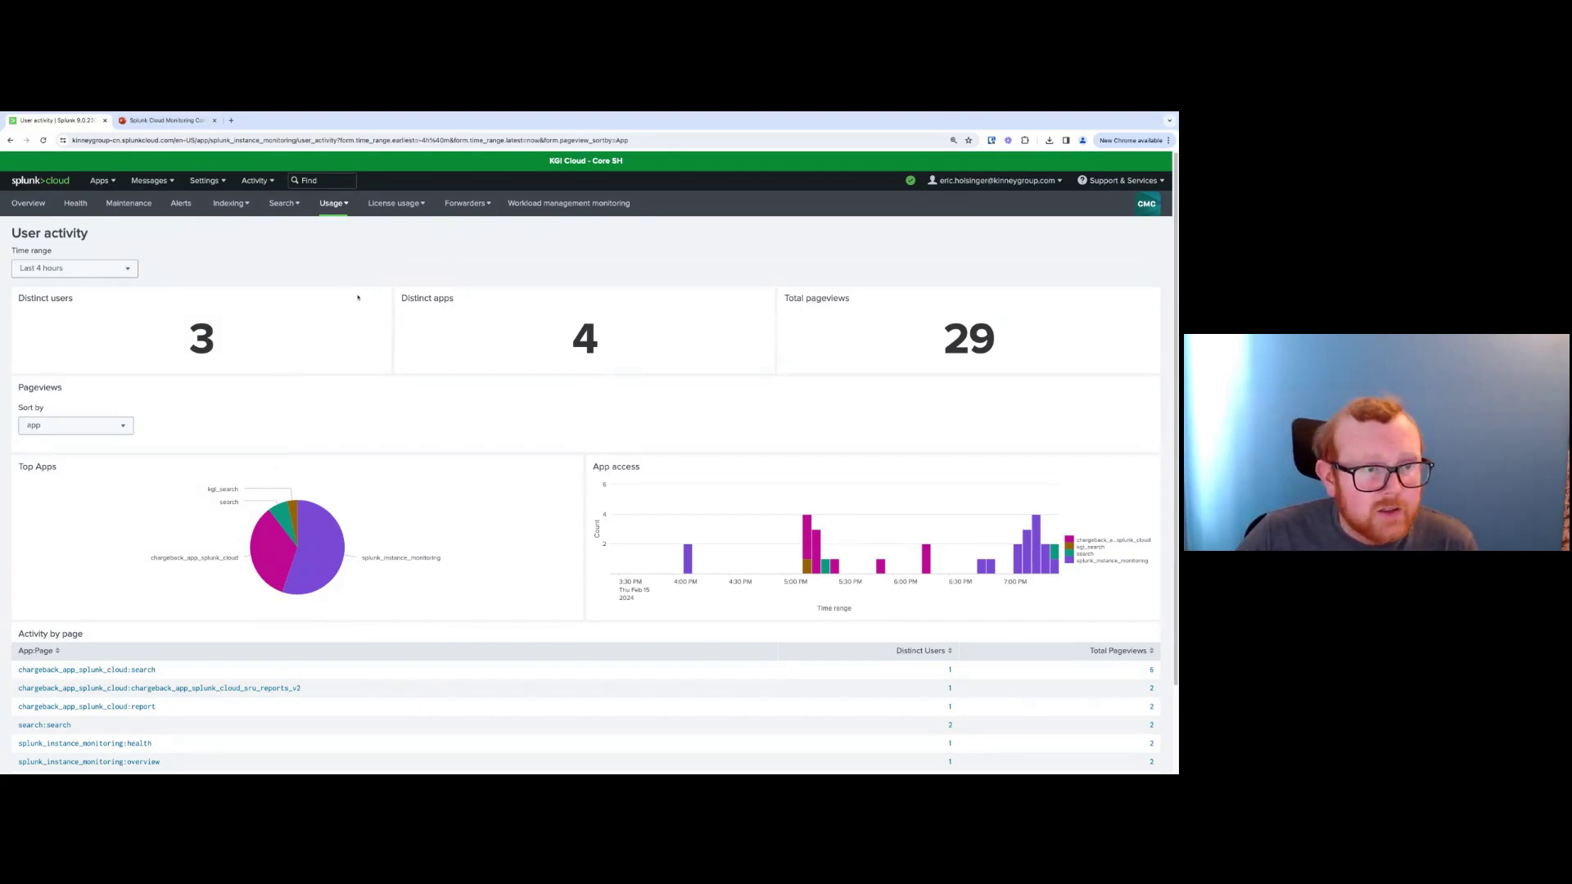
# Check the Pageviews sort options on the User activity dashboard and examine the Top Apps chart and activity by page table
pyautogui.scroll(-2, 217, 376)
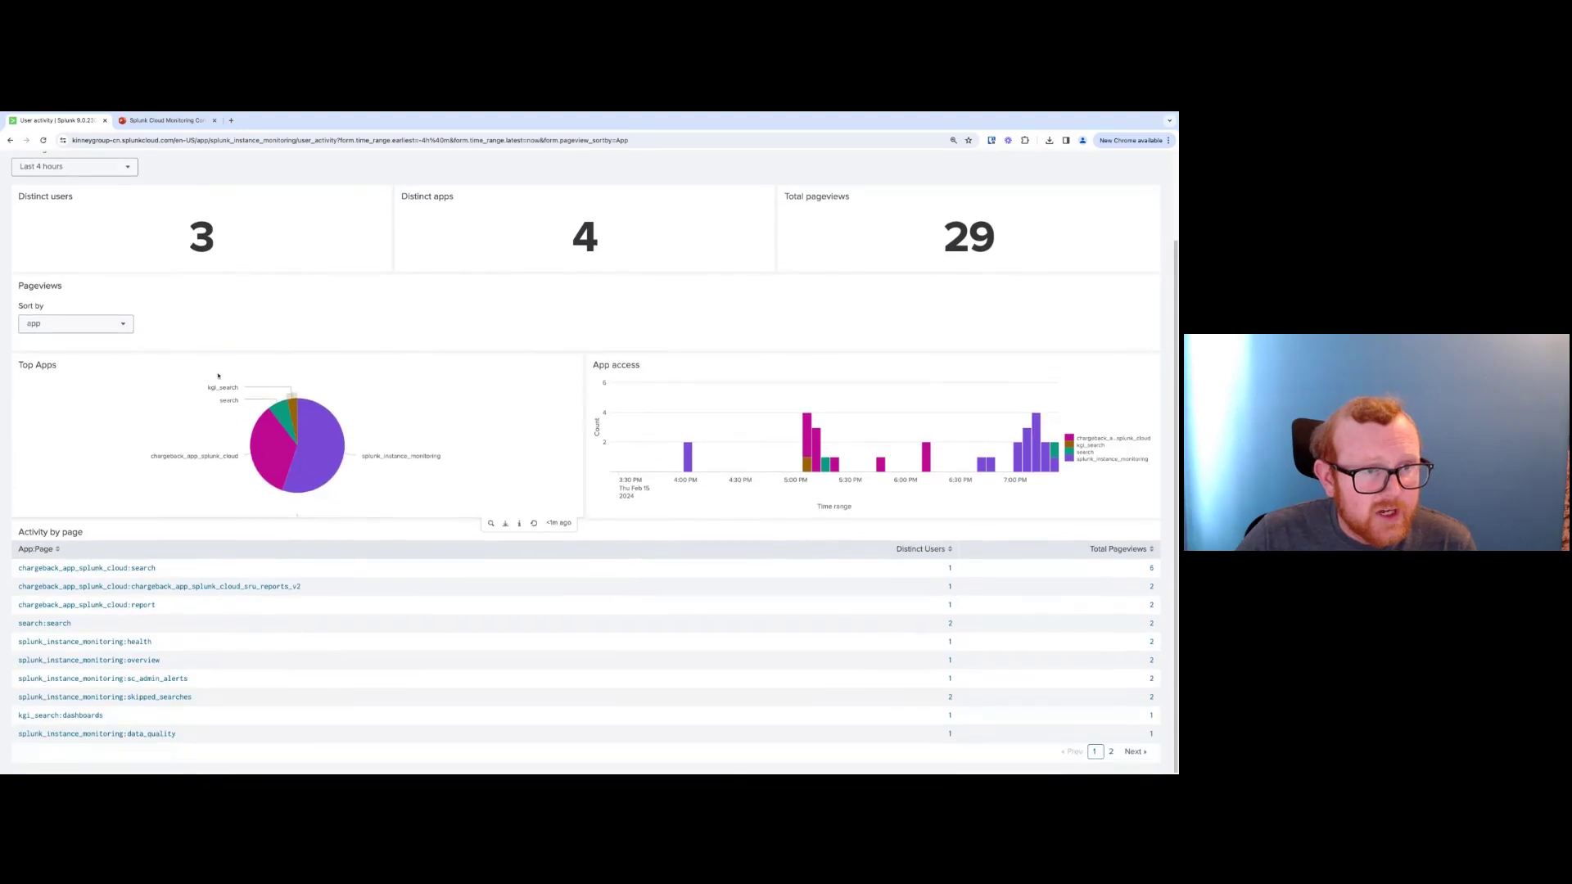
pyautogui.click(111, 329)
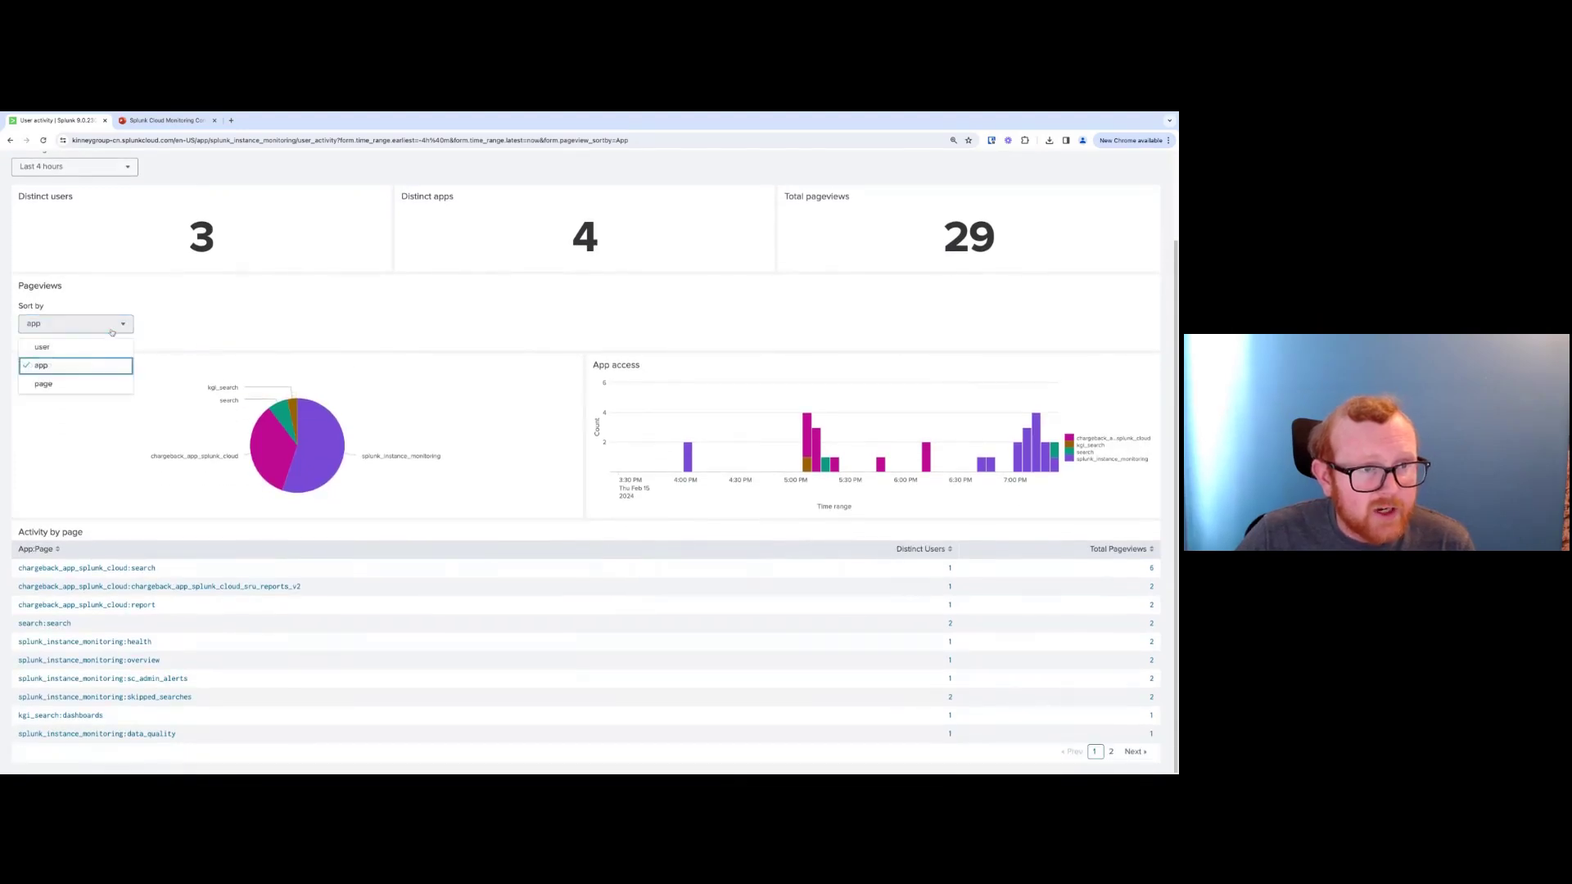
pyautogui.click(183, 305)
pyautogui.moveTo(323, 439)
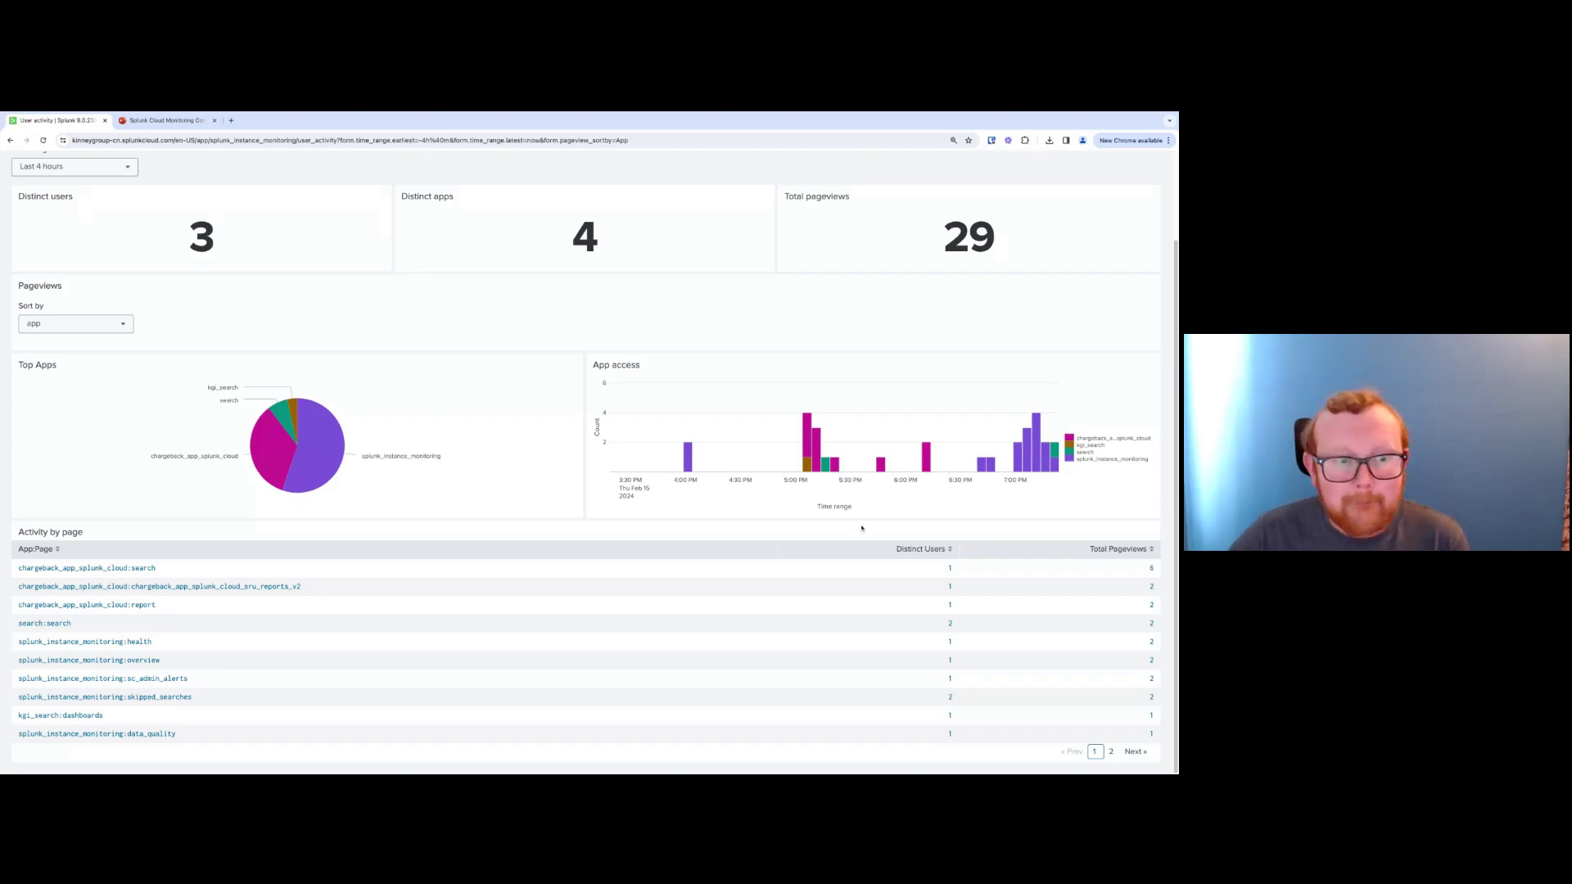
pyautogui.scroll(2, 679, 474)
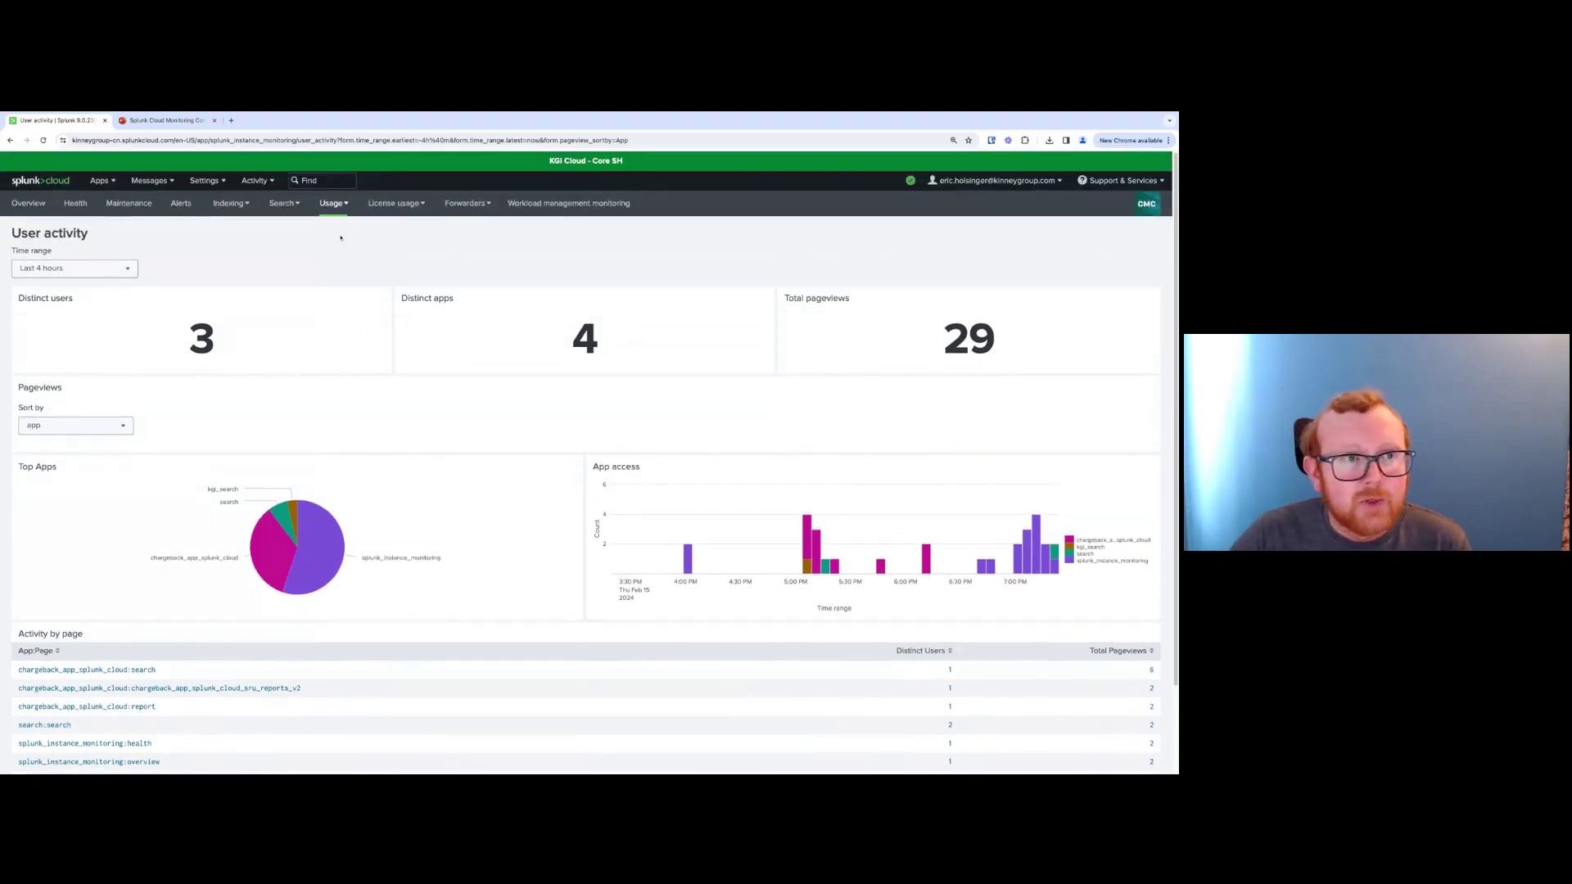
# Switch to the presentation to show the License Usage Dashboards slide, and return to the Splunk Cloud console
pyautogui.click(164, 120)
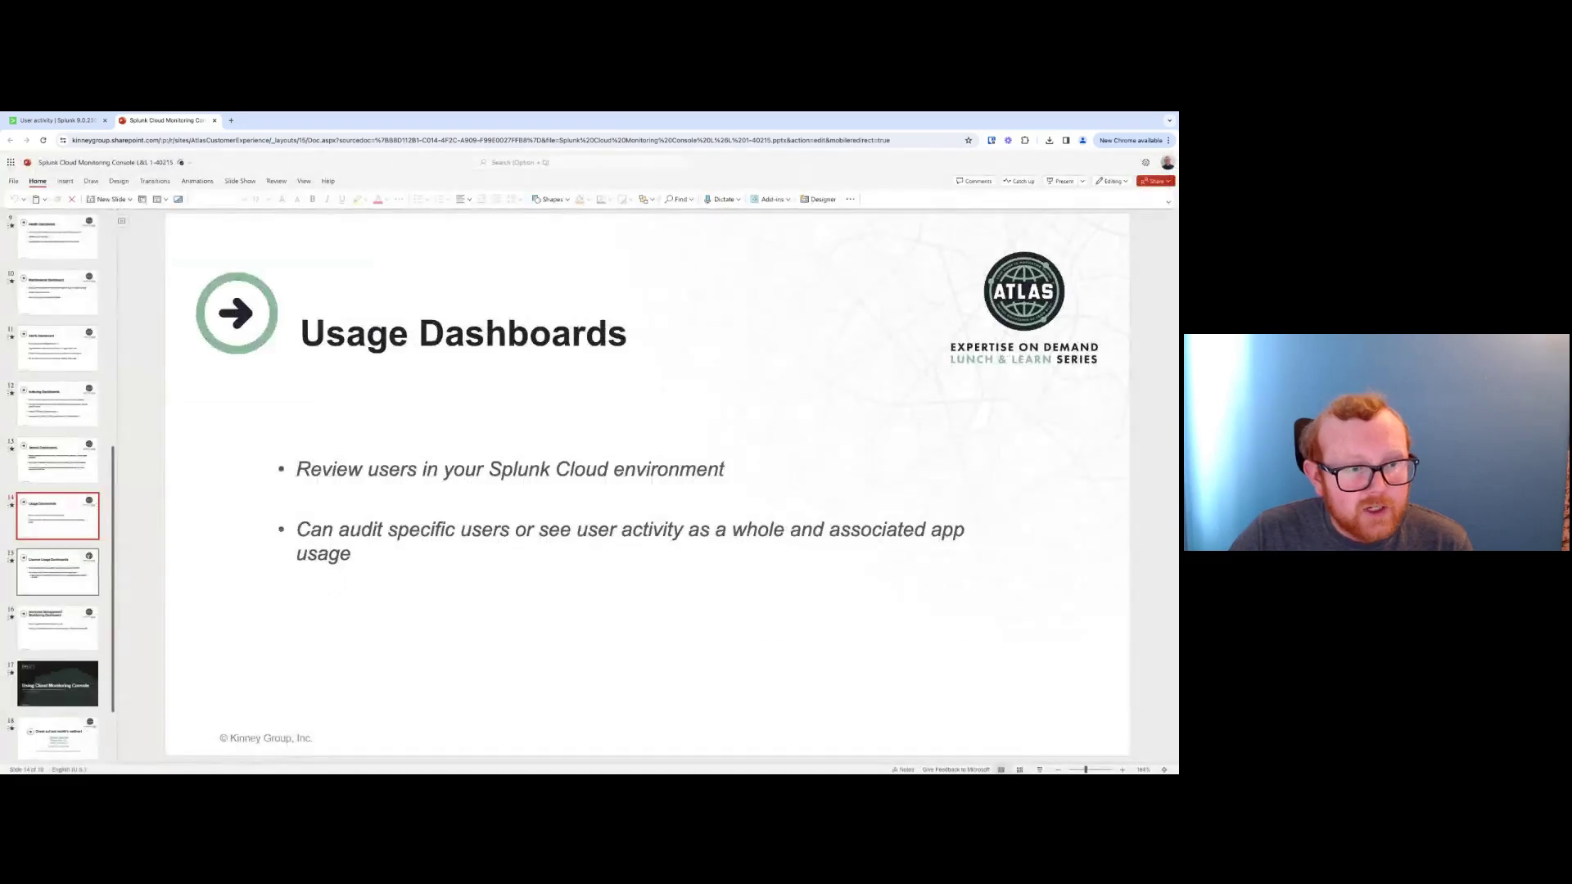
pyautogui.click(59, 572)
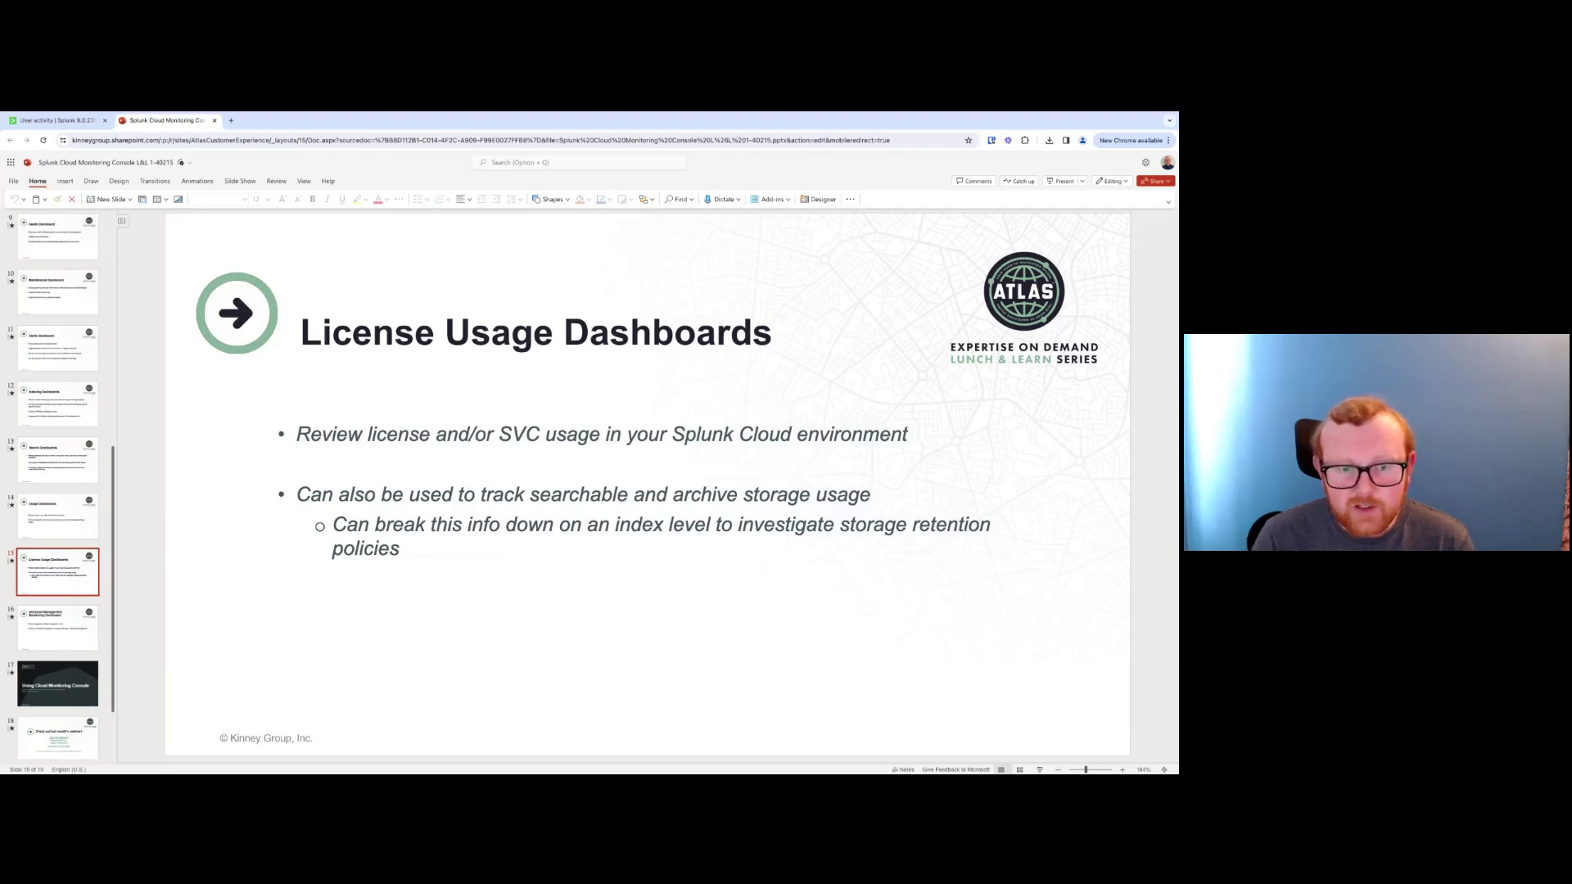
pyautogui.click(56, 118)
# Open the Entitlements dashboard for license usage and highlight the ingest, searchable storage (DDAS) and archive storage (DDAA) entitlement values
pyautogui.click(406, 206)
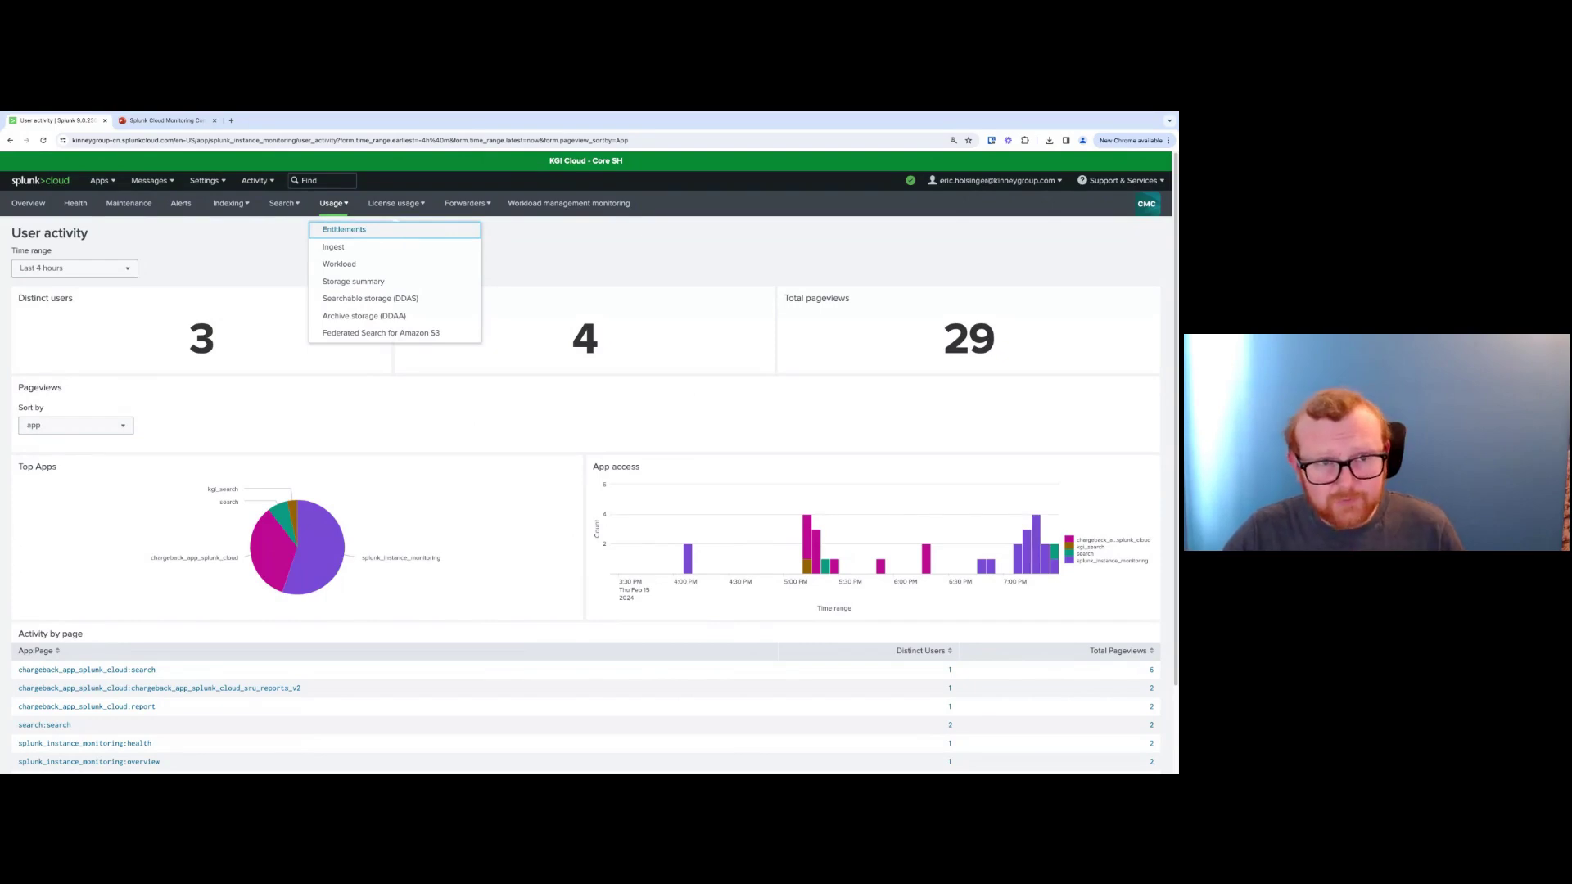
pyautogui.click(397, 231)
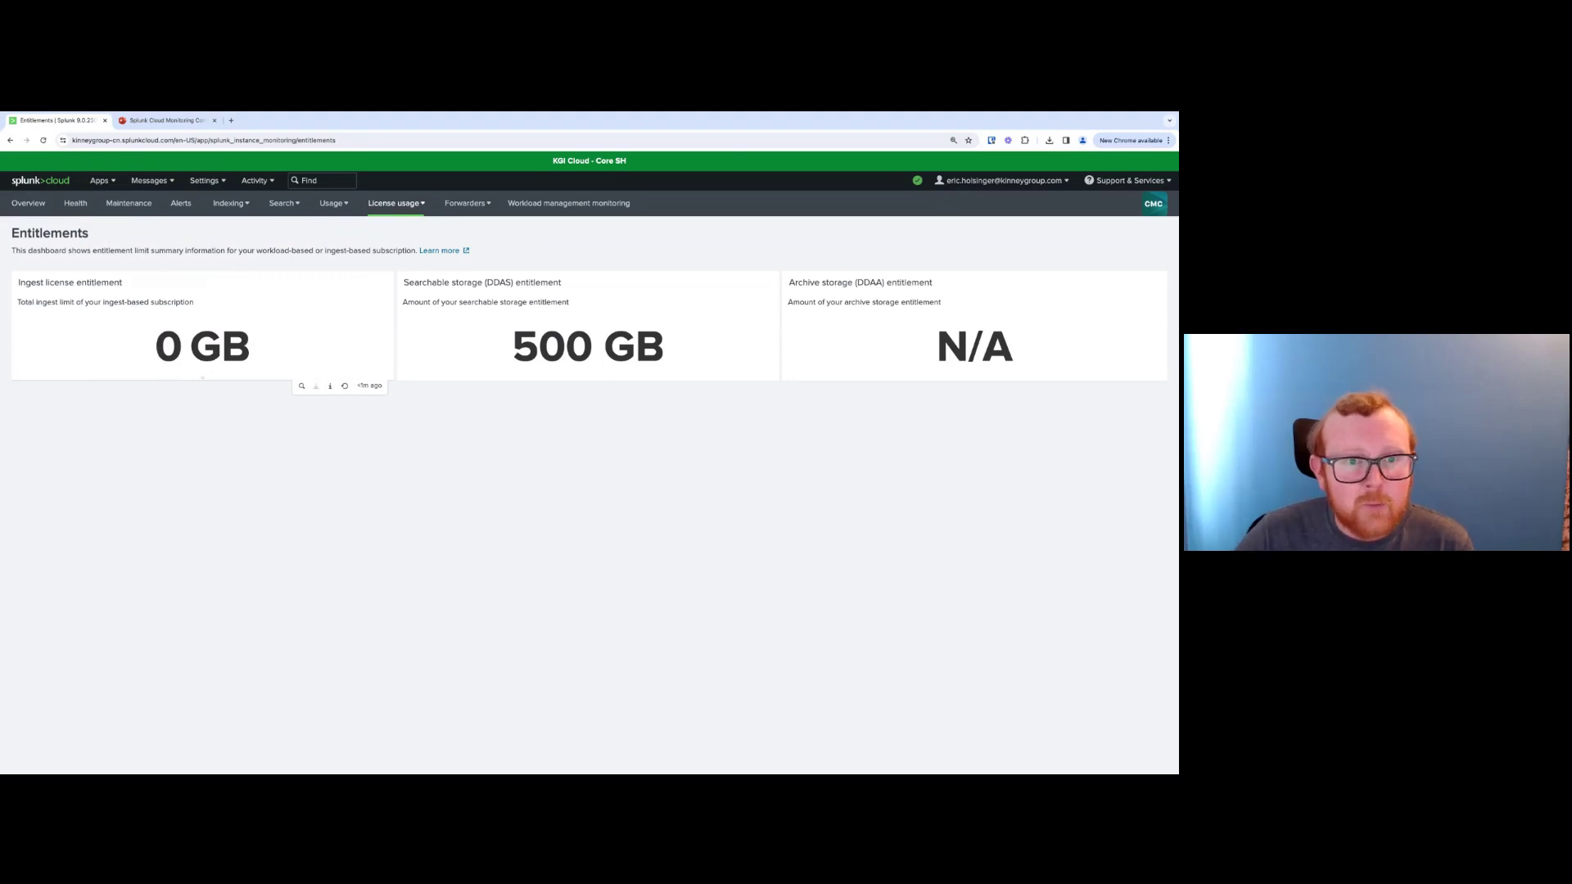
pyautogui.tripleClick(133, 336)
pyautogui.click(254, 351)
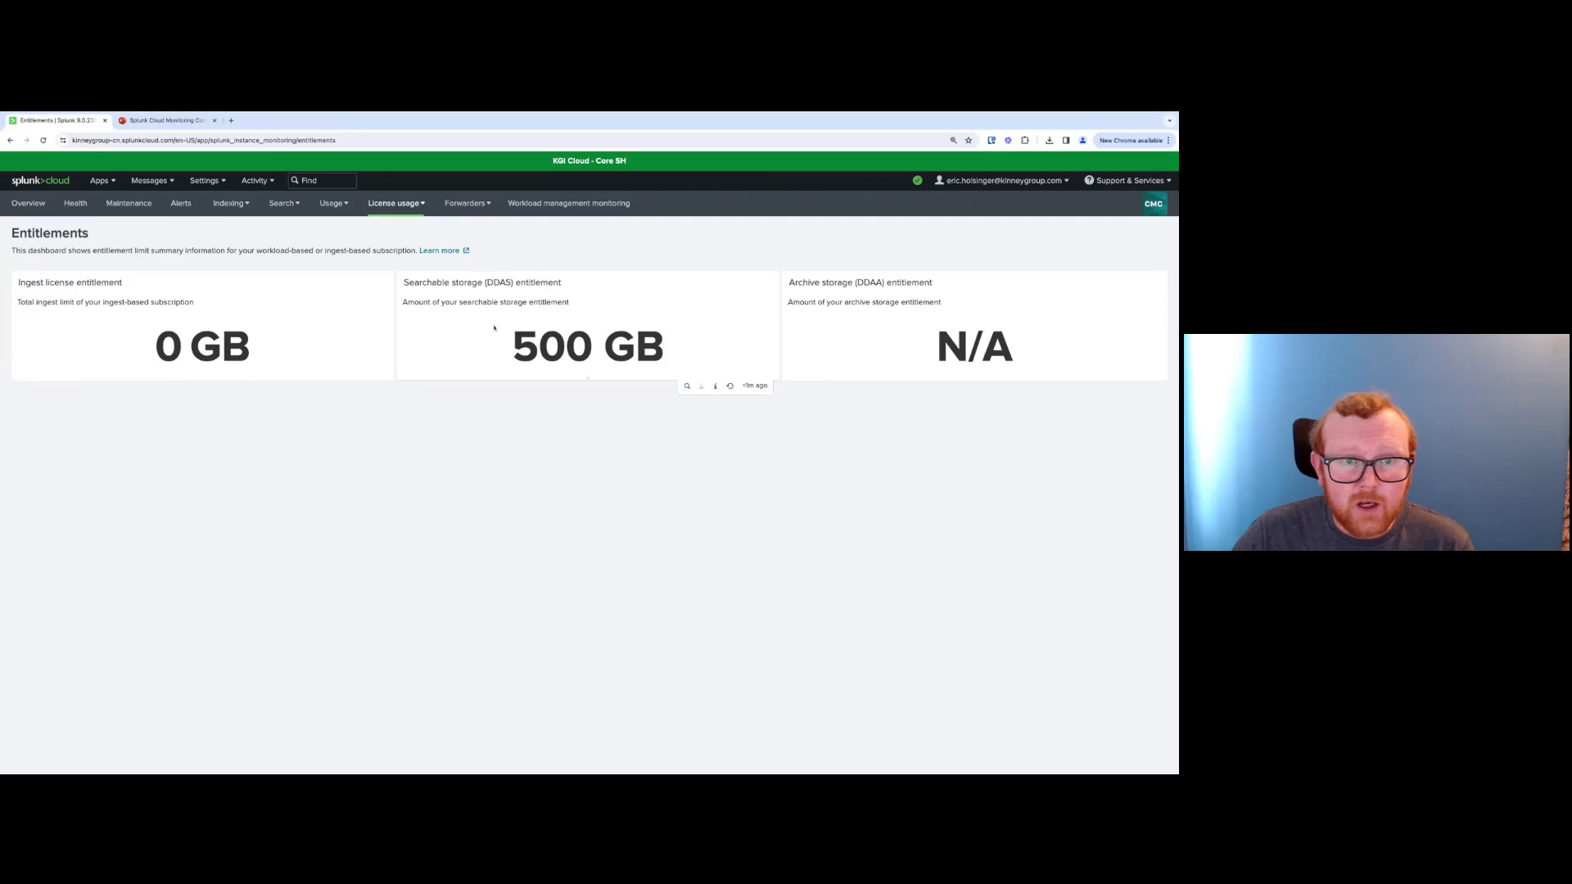
pyautogui.moveTo(497, 336); pyautogui.dragTo(666, 346)
pyautogui.click(666, 346)
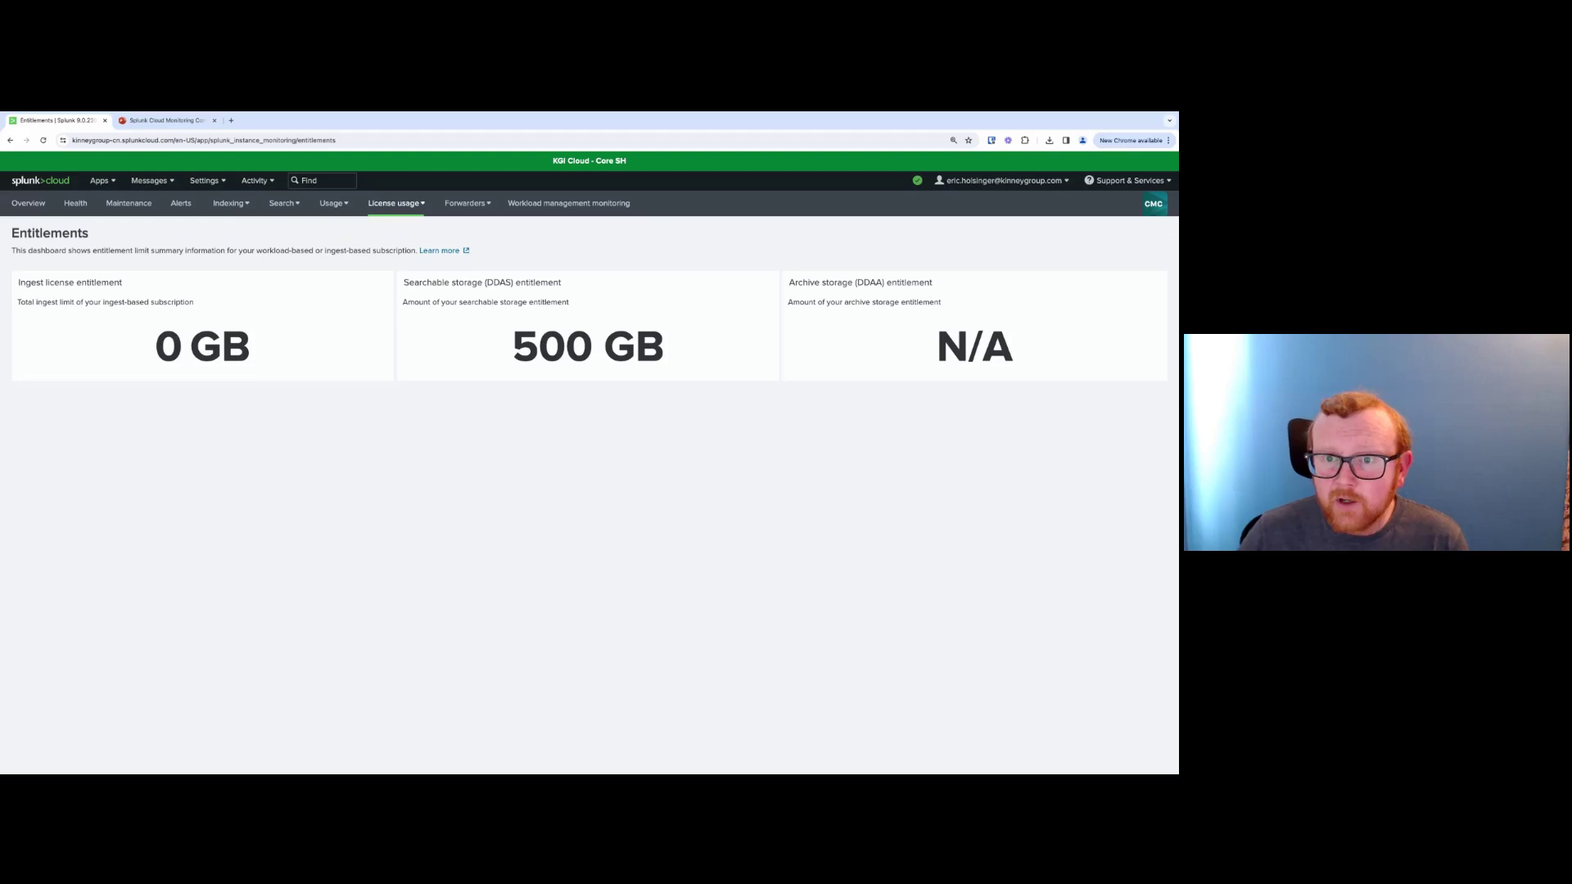
pyautogui.tripleClick(936, 350)
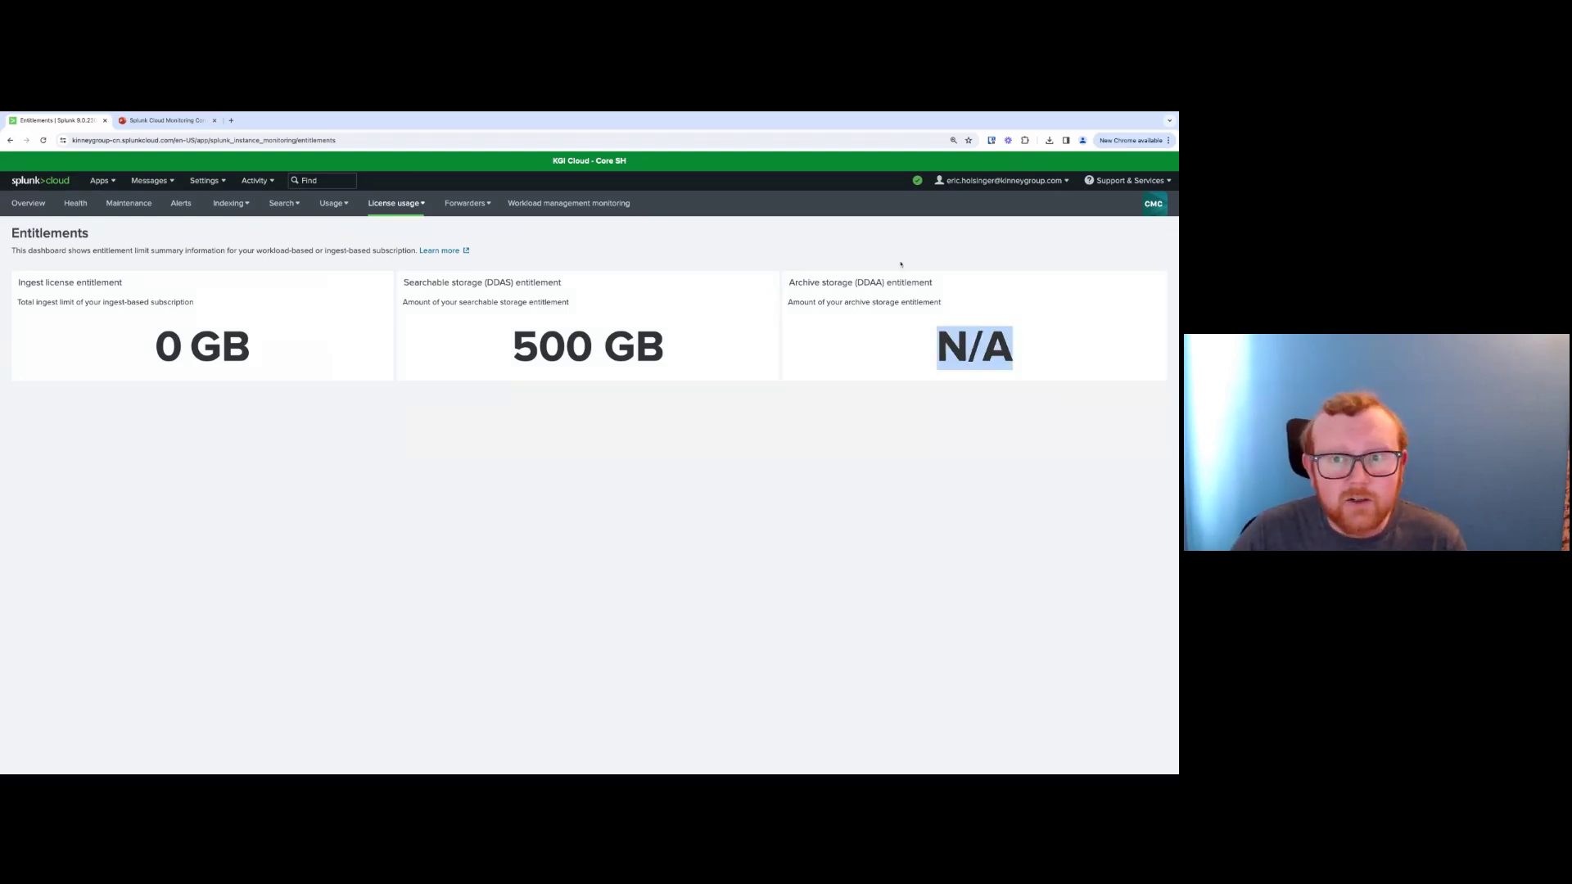
pyautogui.click(650, 227)
# Open the Ingest license usage dashboard and inspect the license entitlement and the Feb 1 bar in the daily license usage summary
pyautogui.click(416, 207)
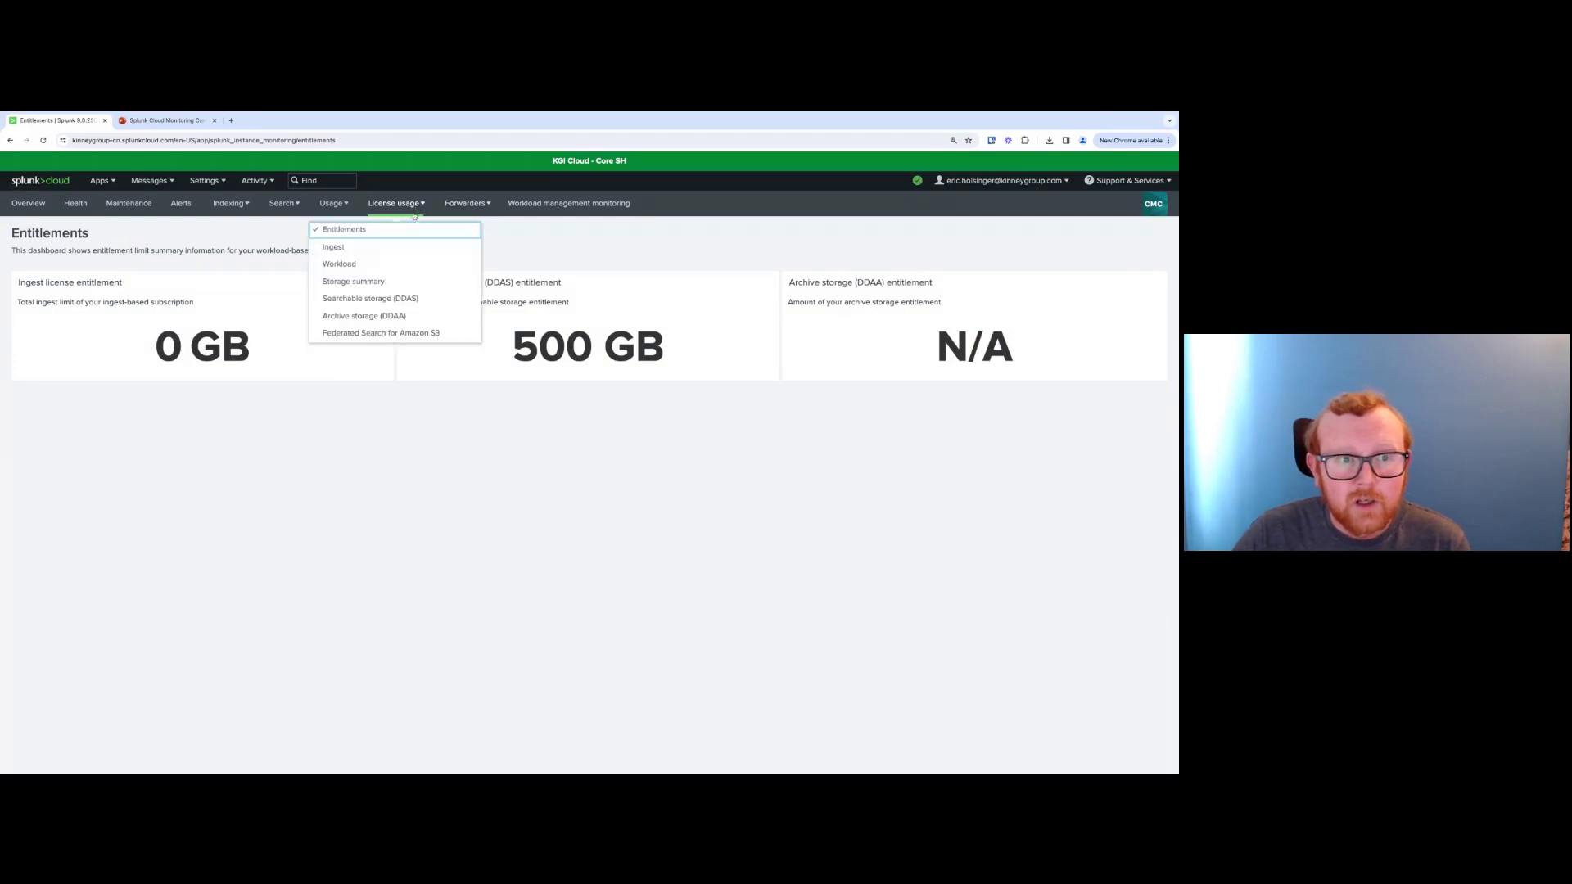
pyautogui.click(398, 250)
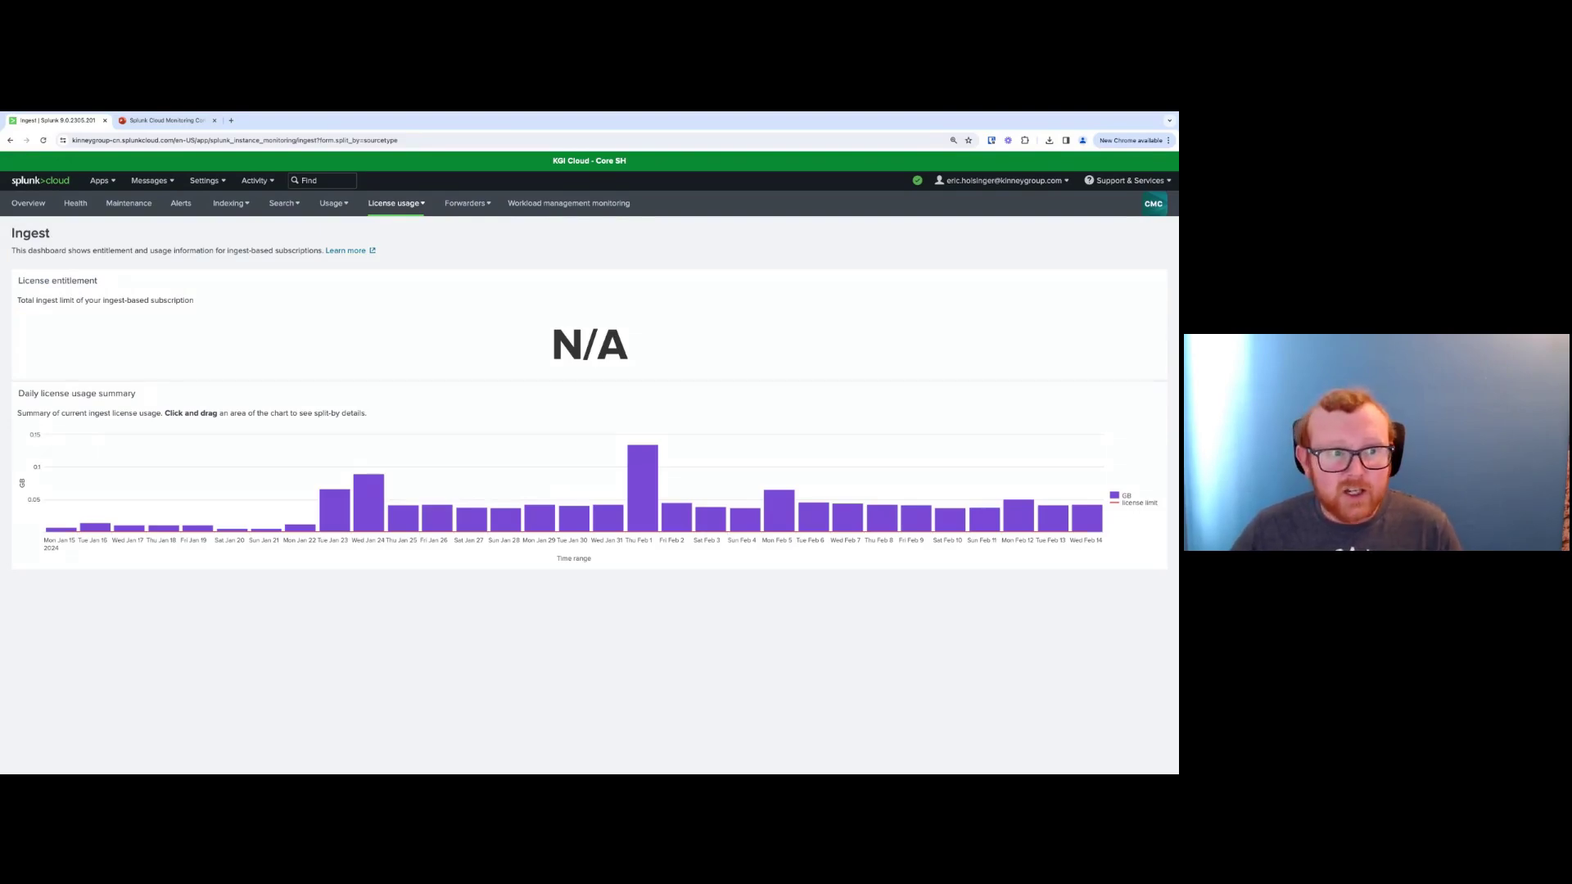
pyautogui.tripleClick(489, 331)
pyautogui.click(614, 253)
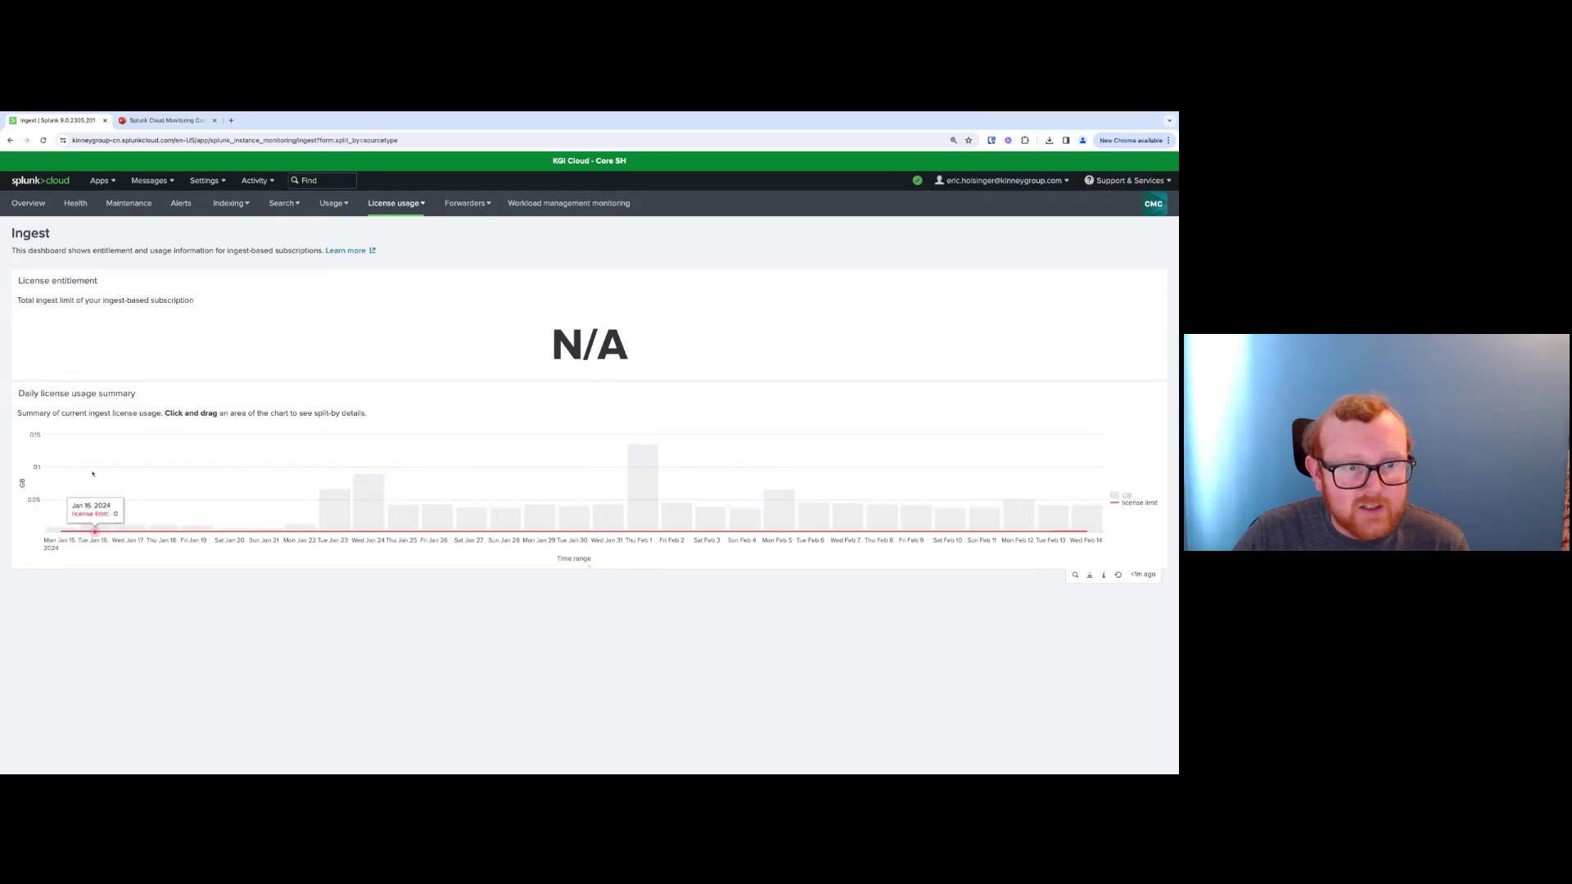
pyautogui.moveTo(641, 488)
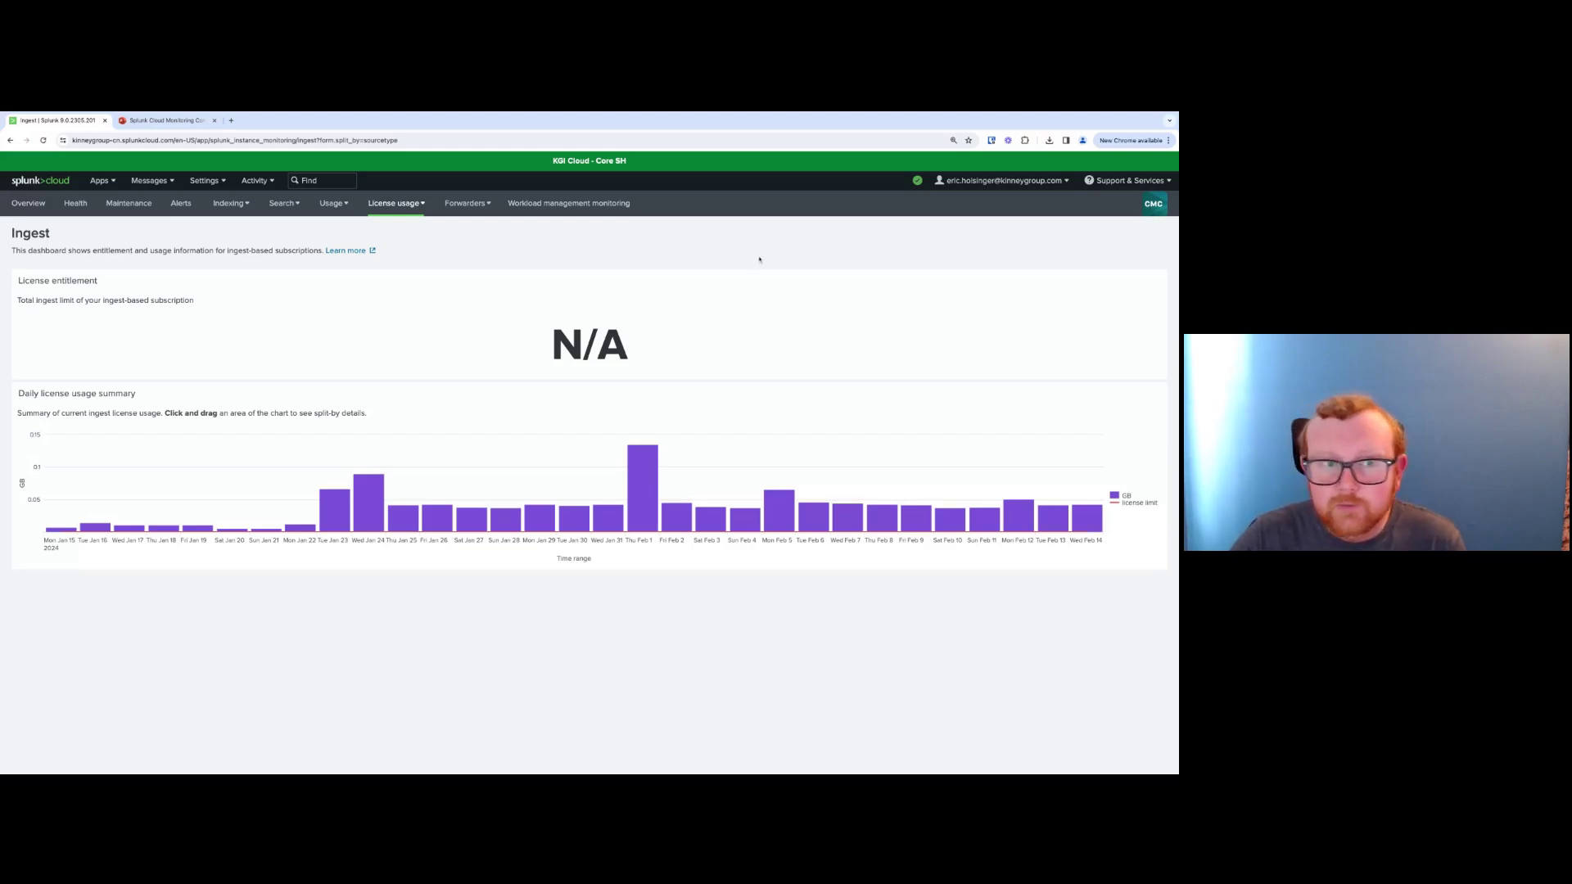
# Open the Workload license usage dashboard and examine the total number of licensed SVCs and the Peak SVC usage chart
pyautogui.click(395, 203)
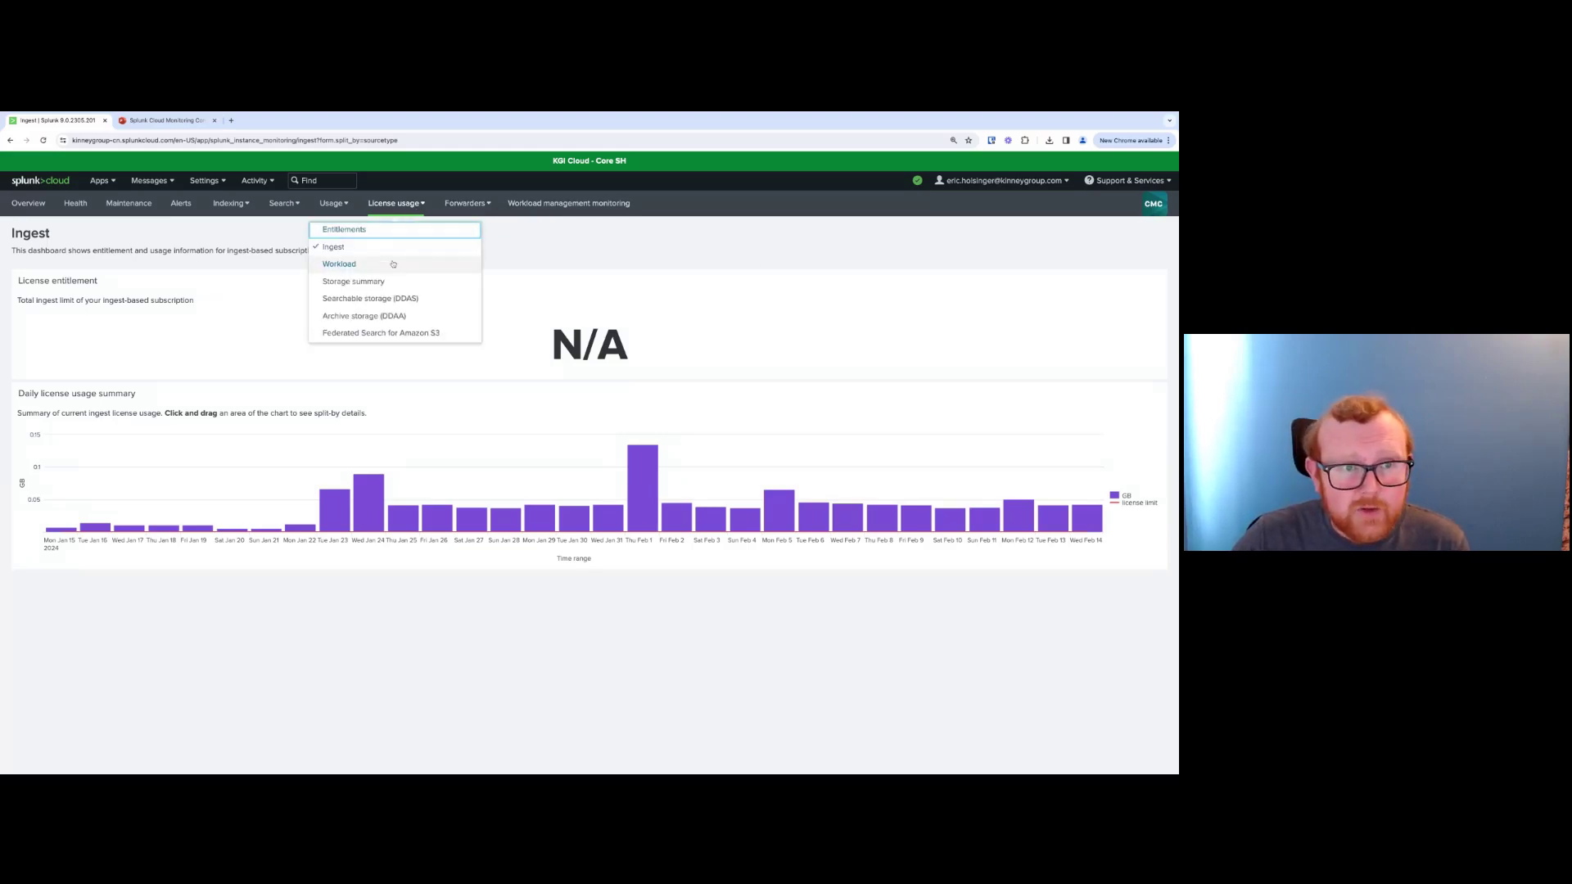
pyautogui.click(339, 263)
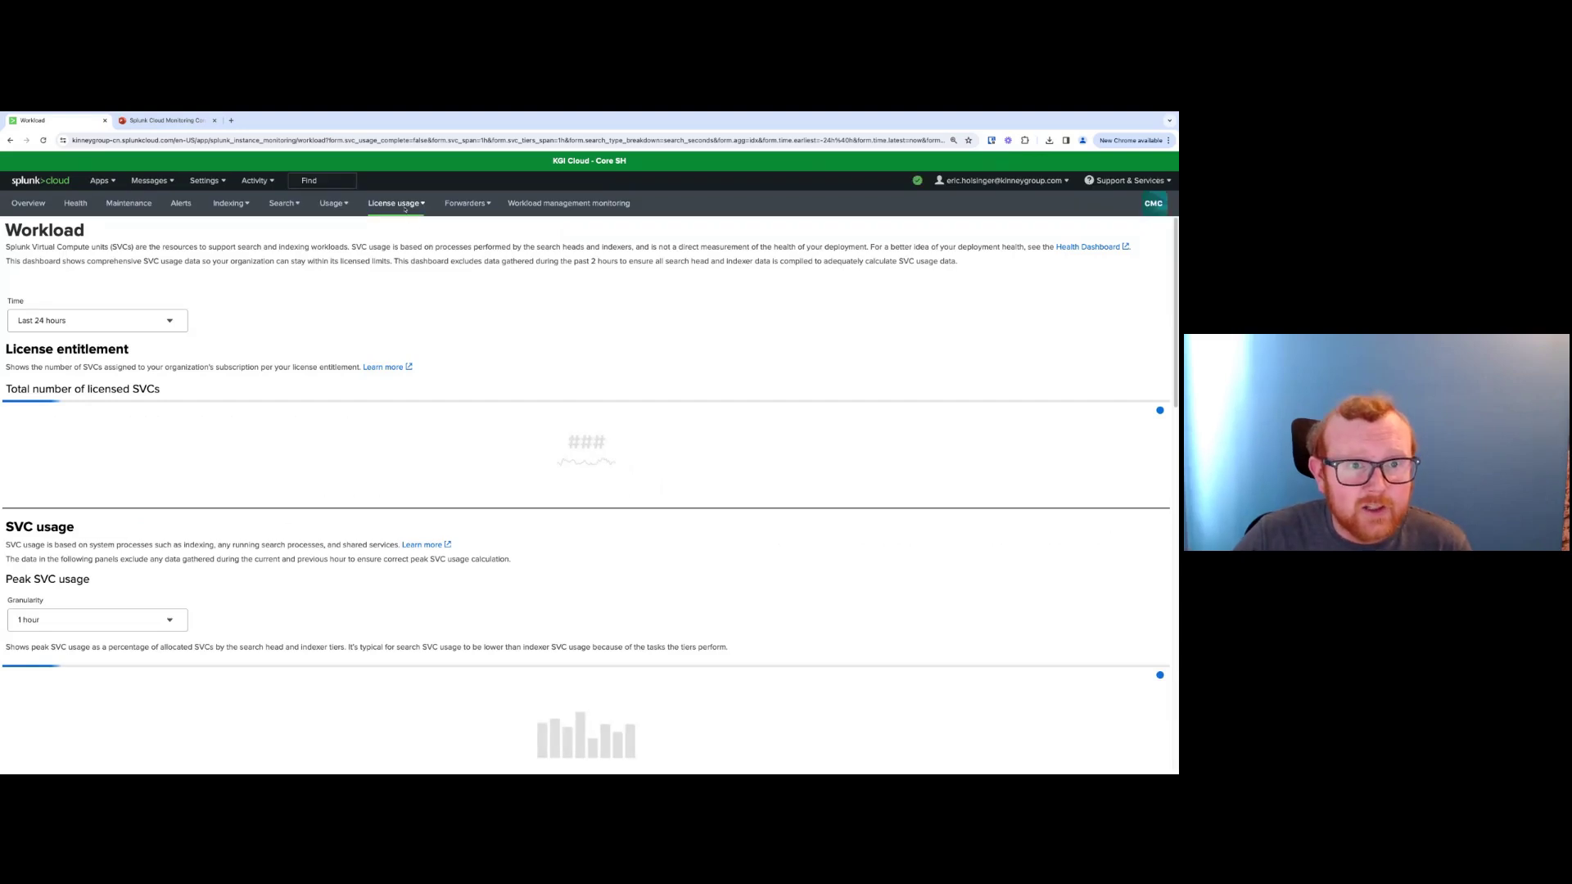
pyautogui.click(405, 207)
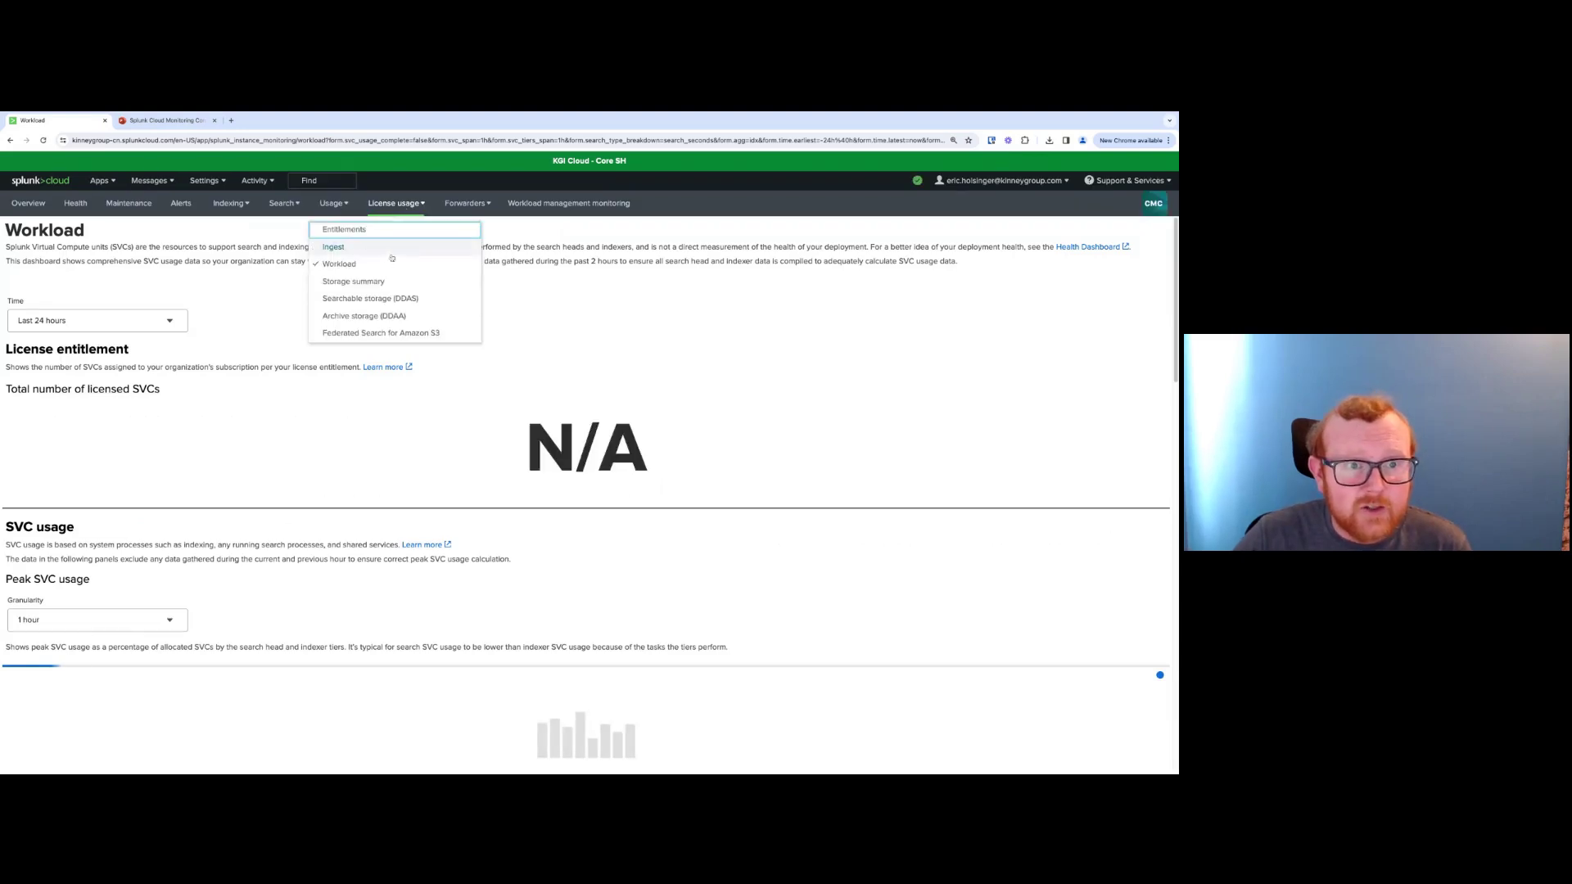
pyautogui.click(255, 255)
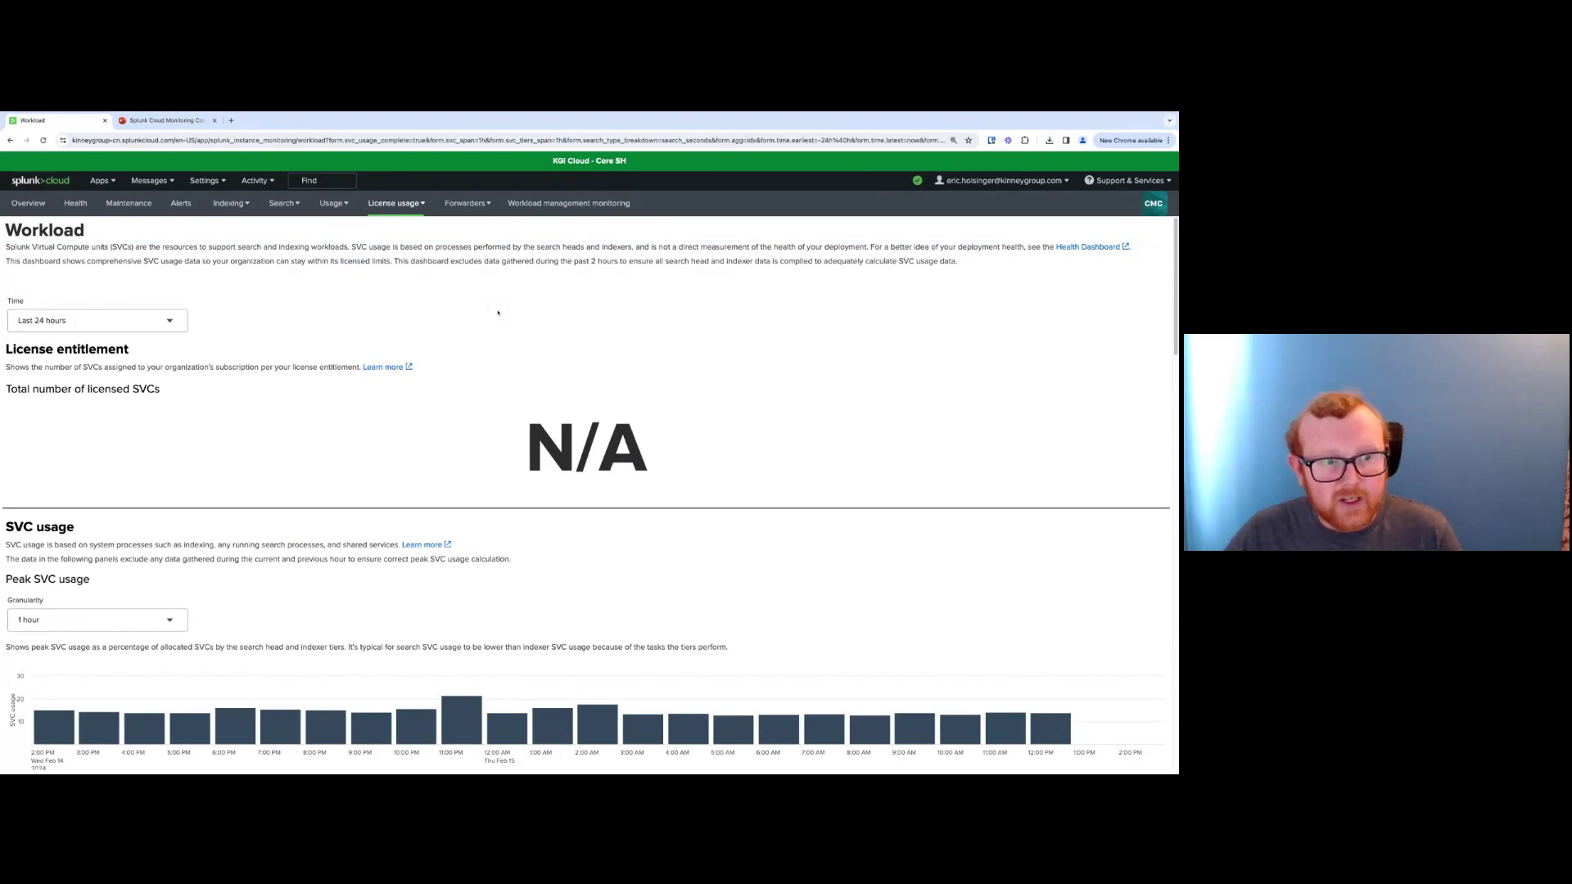
pyautogui.scroll(-1, 590, 366)
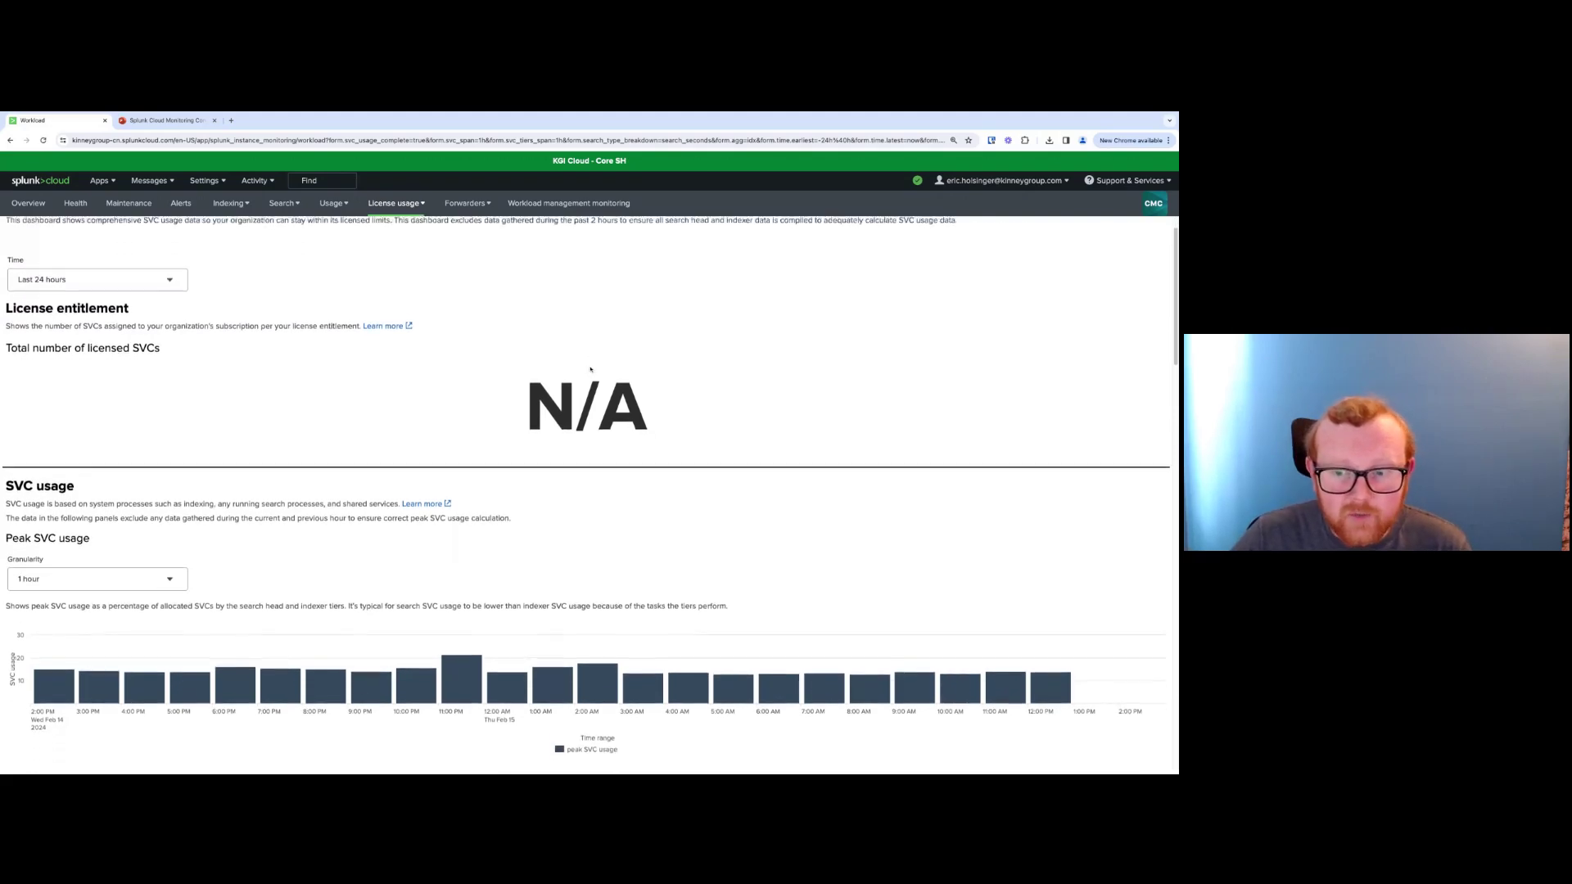
pyautogui.scroll(-3, 638, 367)
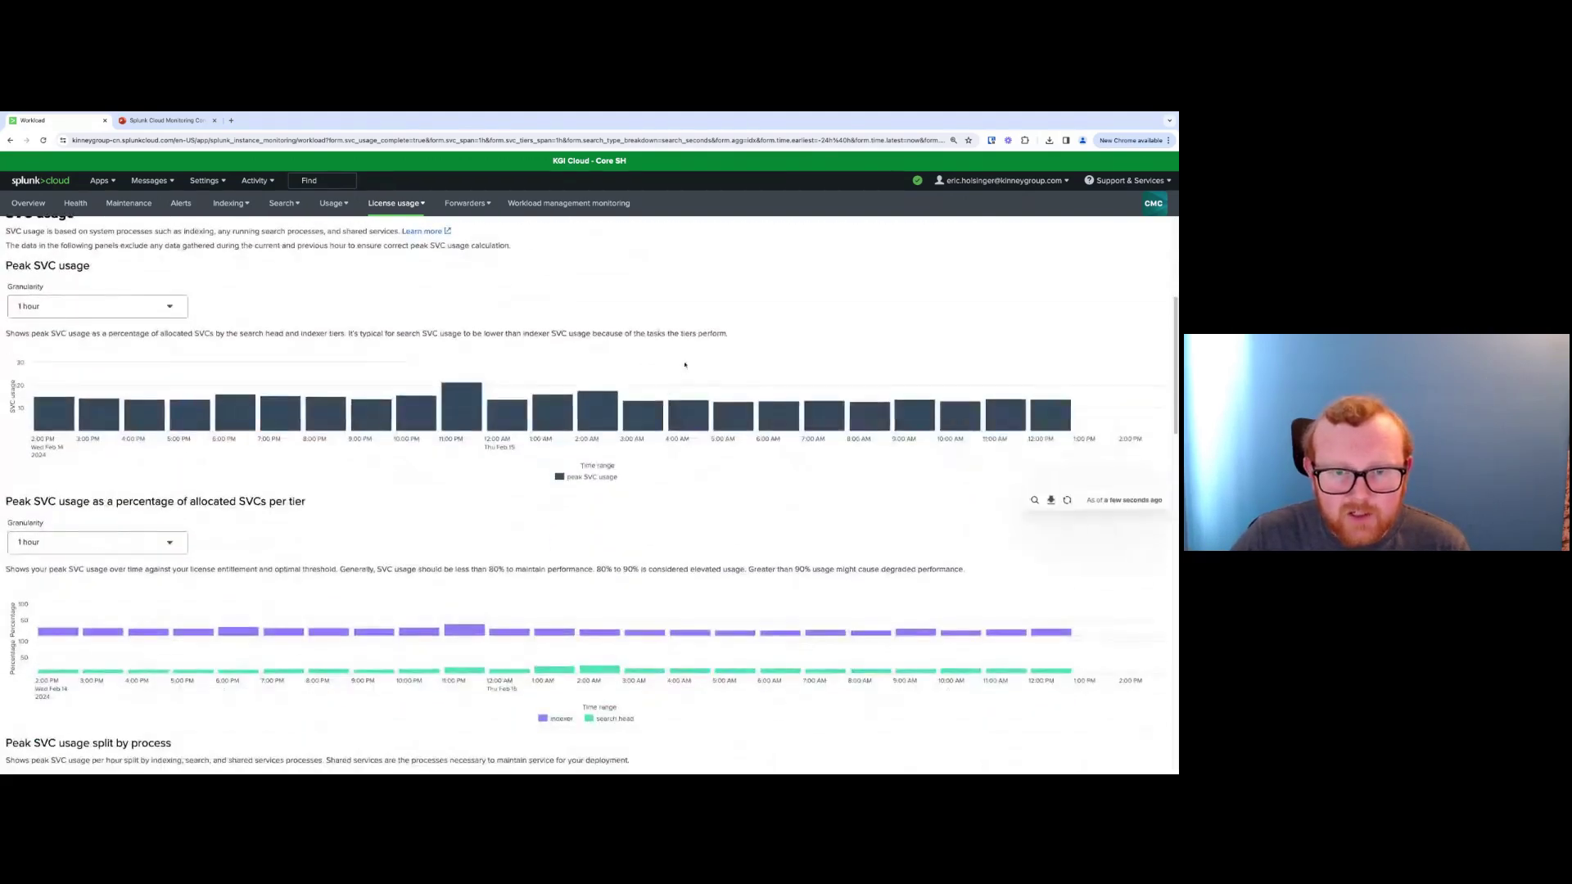
pyautogui.scroll(2, 684, 365)
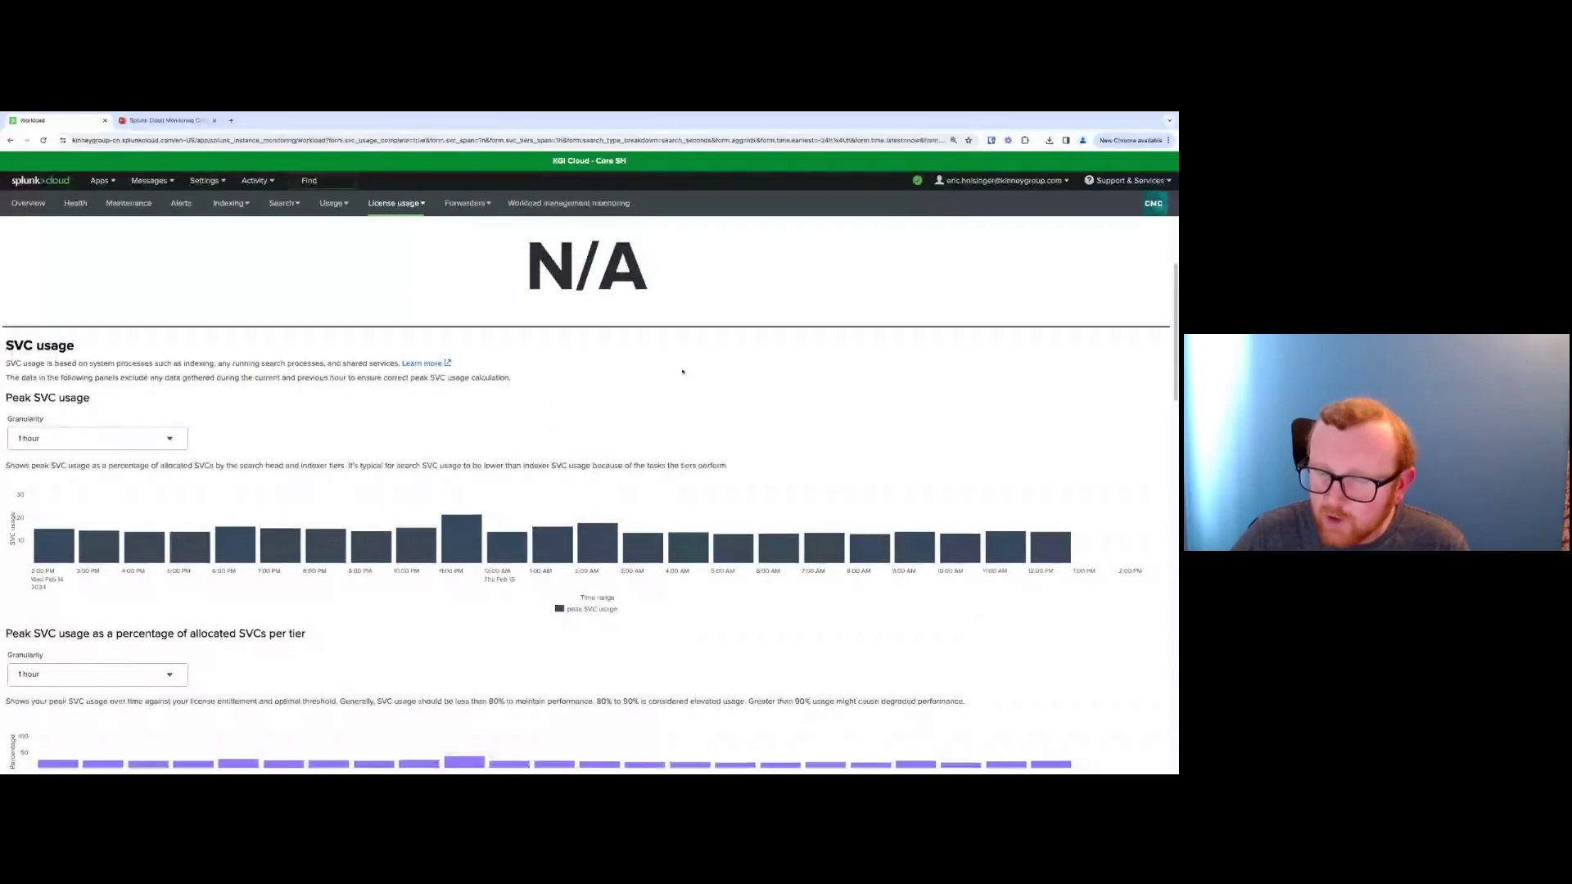
pyautogui.scroll(-3, 684, 372)
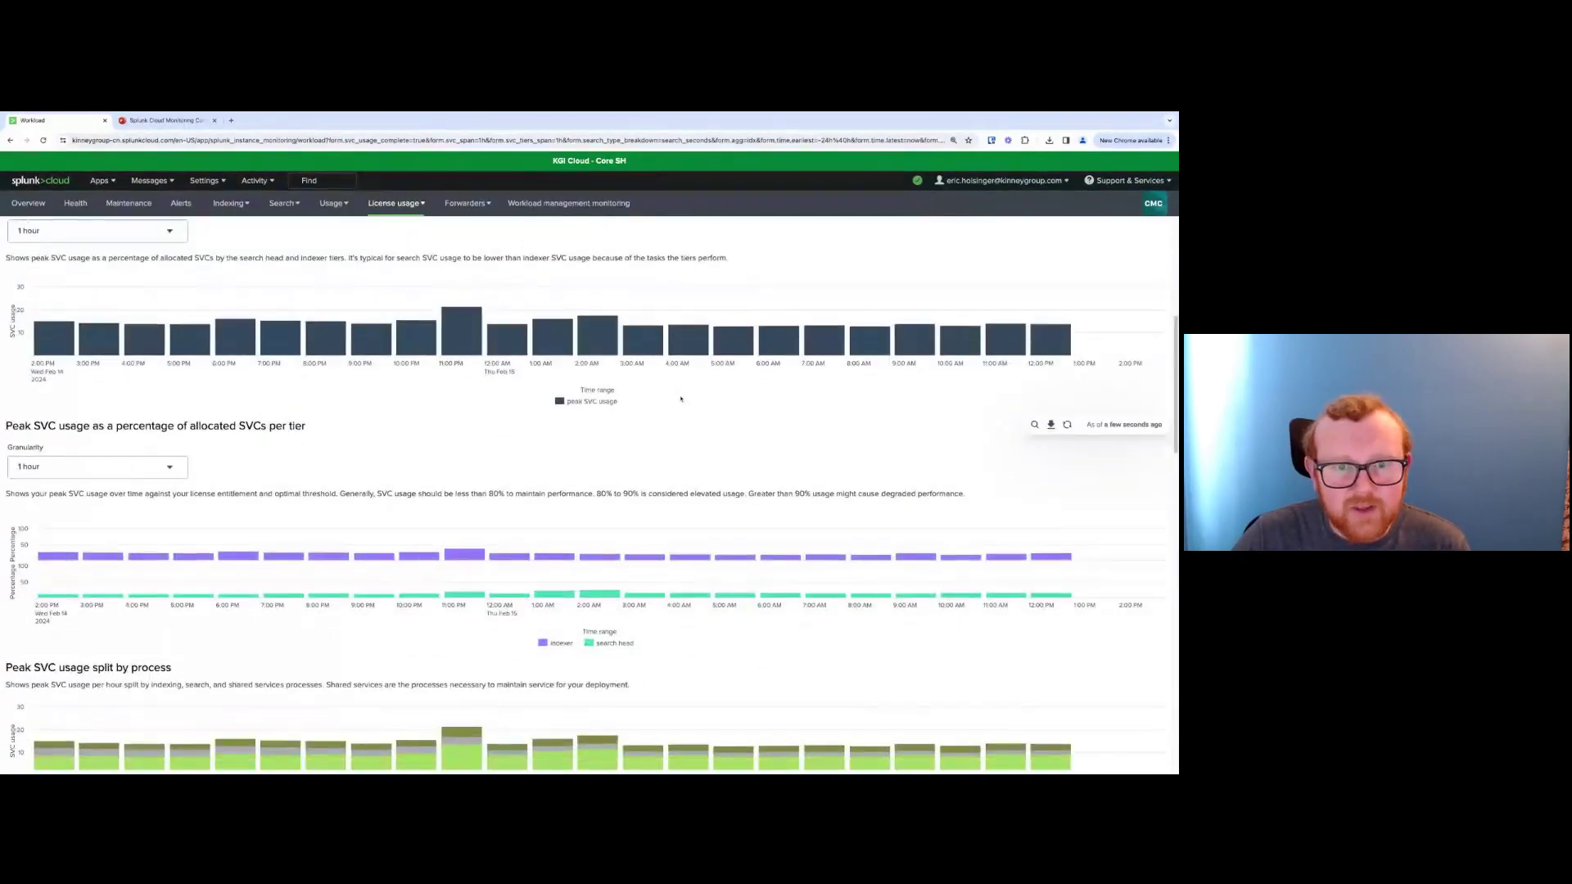
pyautogui.scroll(4, 684, 375)
pyautogui.scroll(-1, 681, 408)
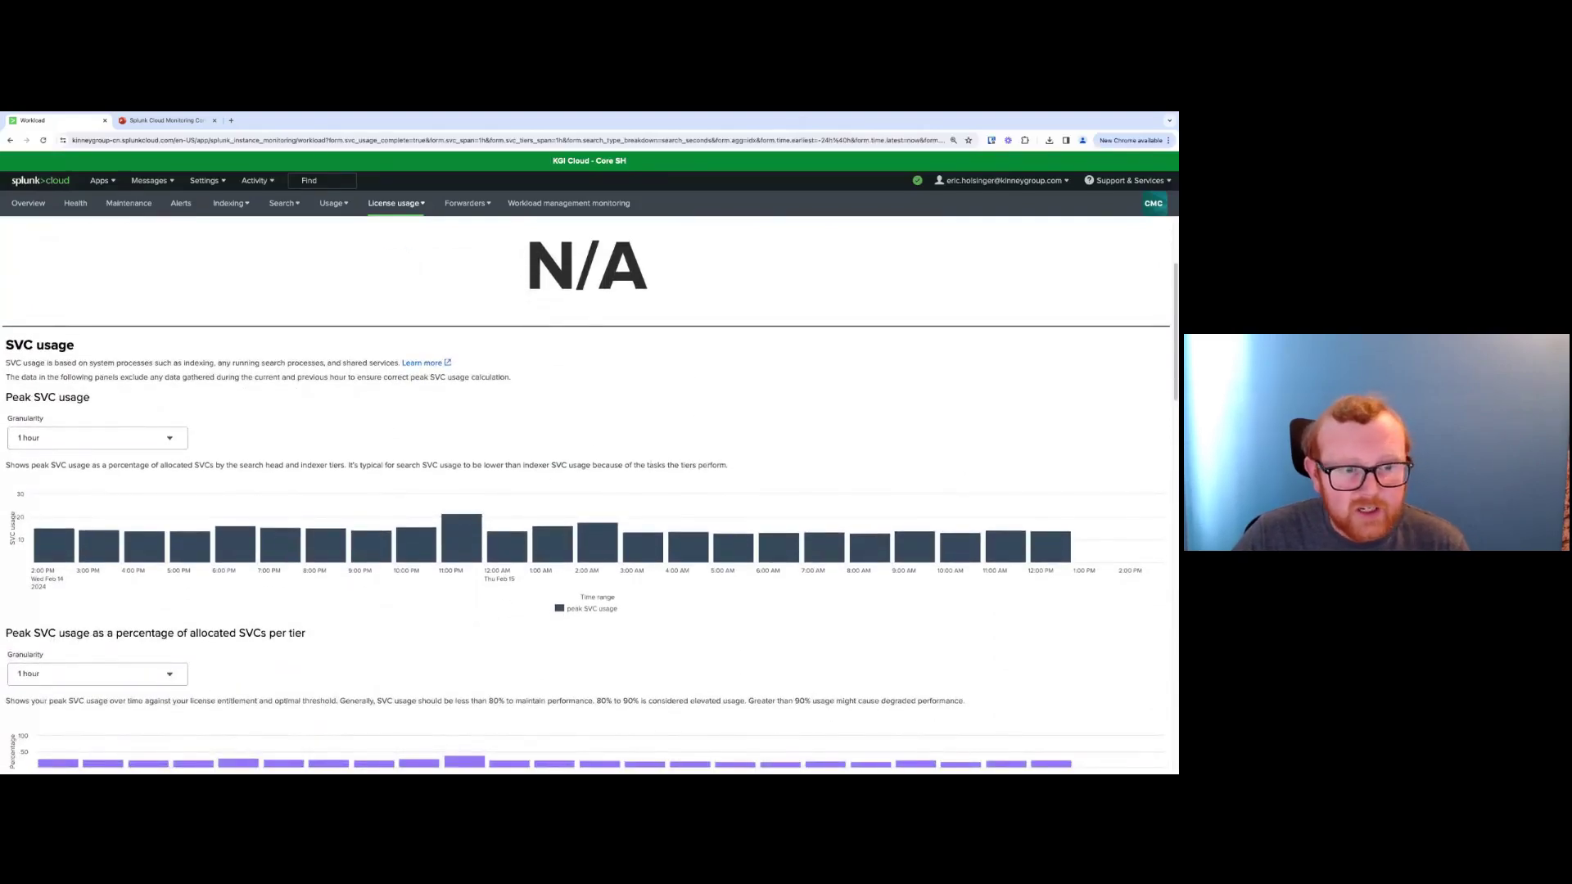
# Examine the peak SVC usage per tier and split by process, inspecting the ingestion and shared services values at 11:00 PM
pyautogui.scroll(-3, 626, 519)
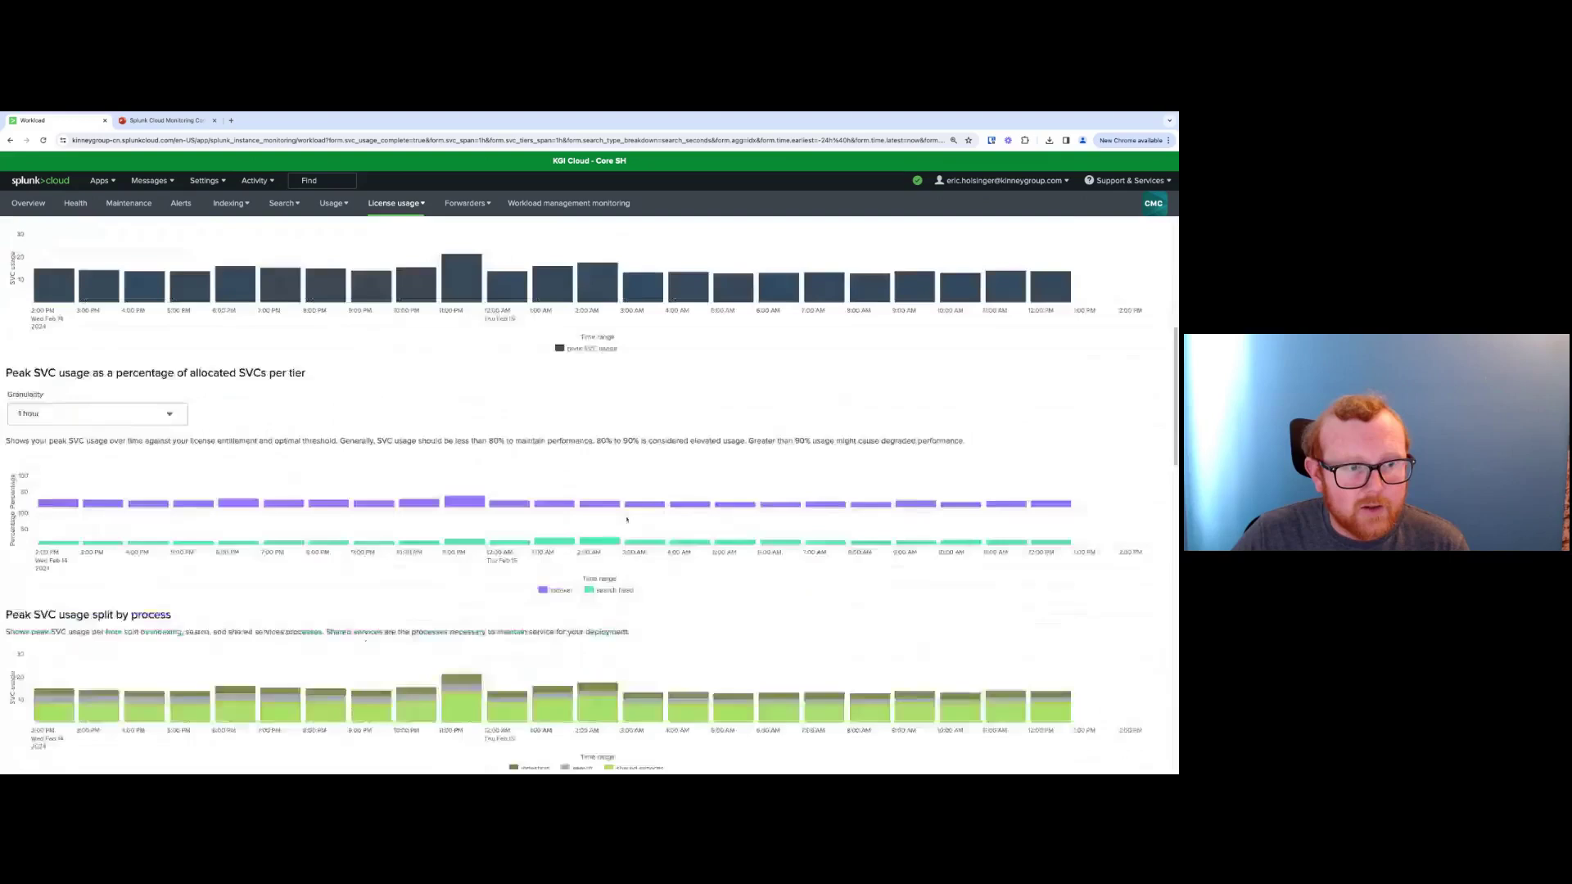
pyautogui.scroll(-1, 627, 519)
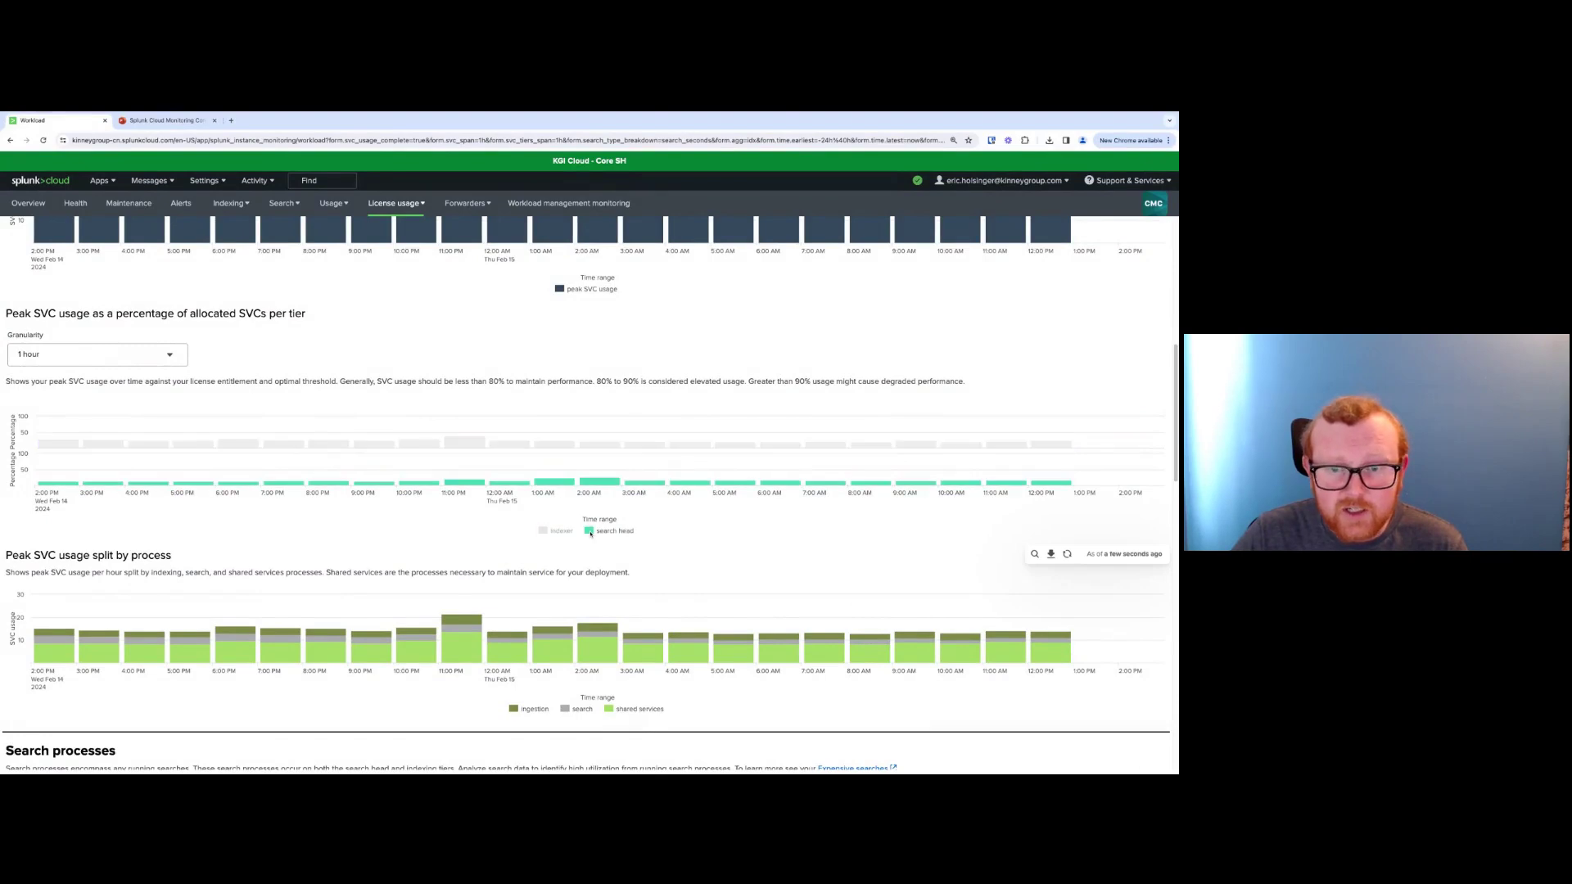
pyautogui.scroll(-1, 414, 533)
pyautogui.scroll(-1, 414, 534)
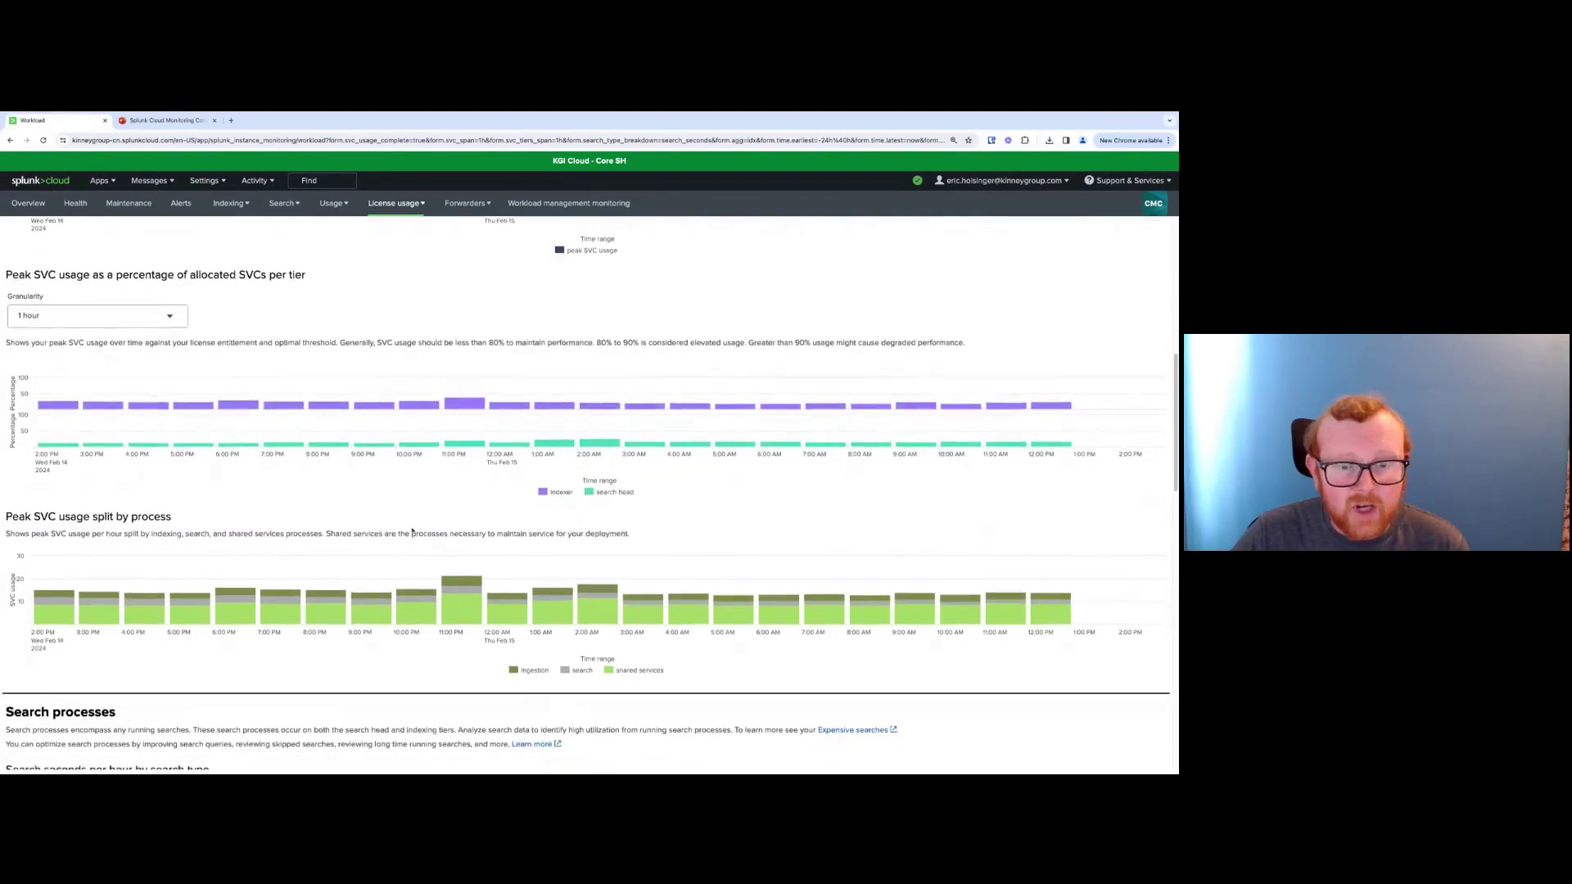
pyautogui.moveTo(458, 560)
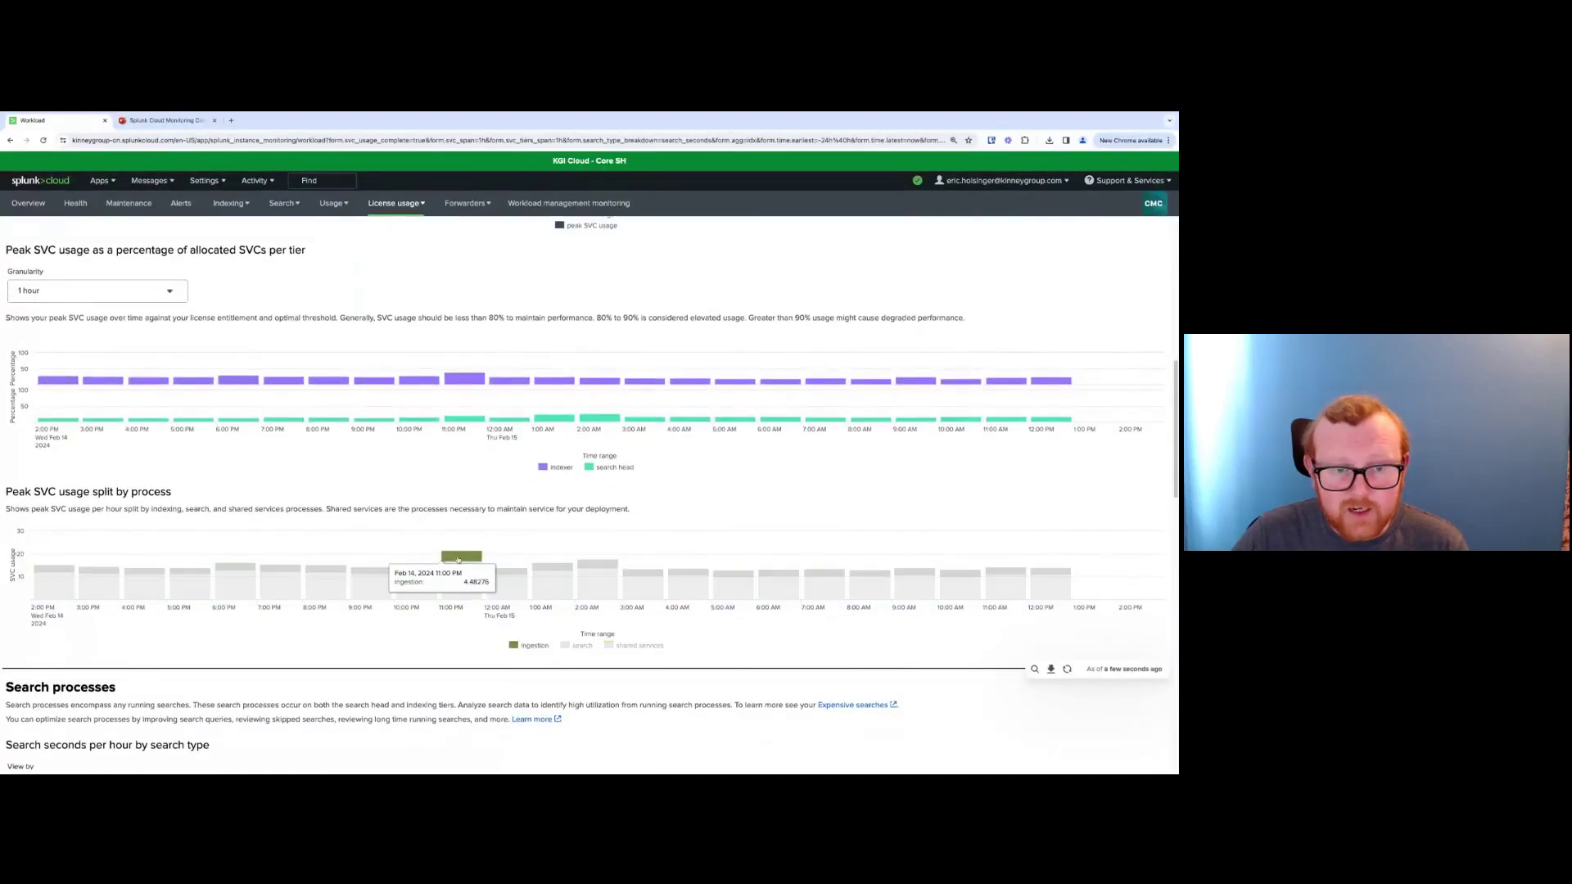
pyautogui.moveTo(455, 590)
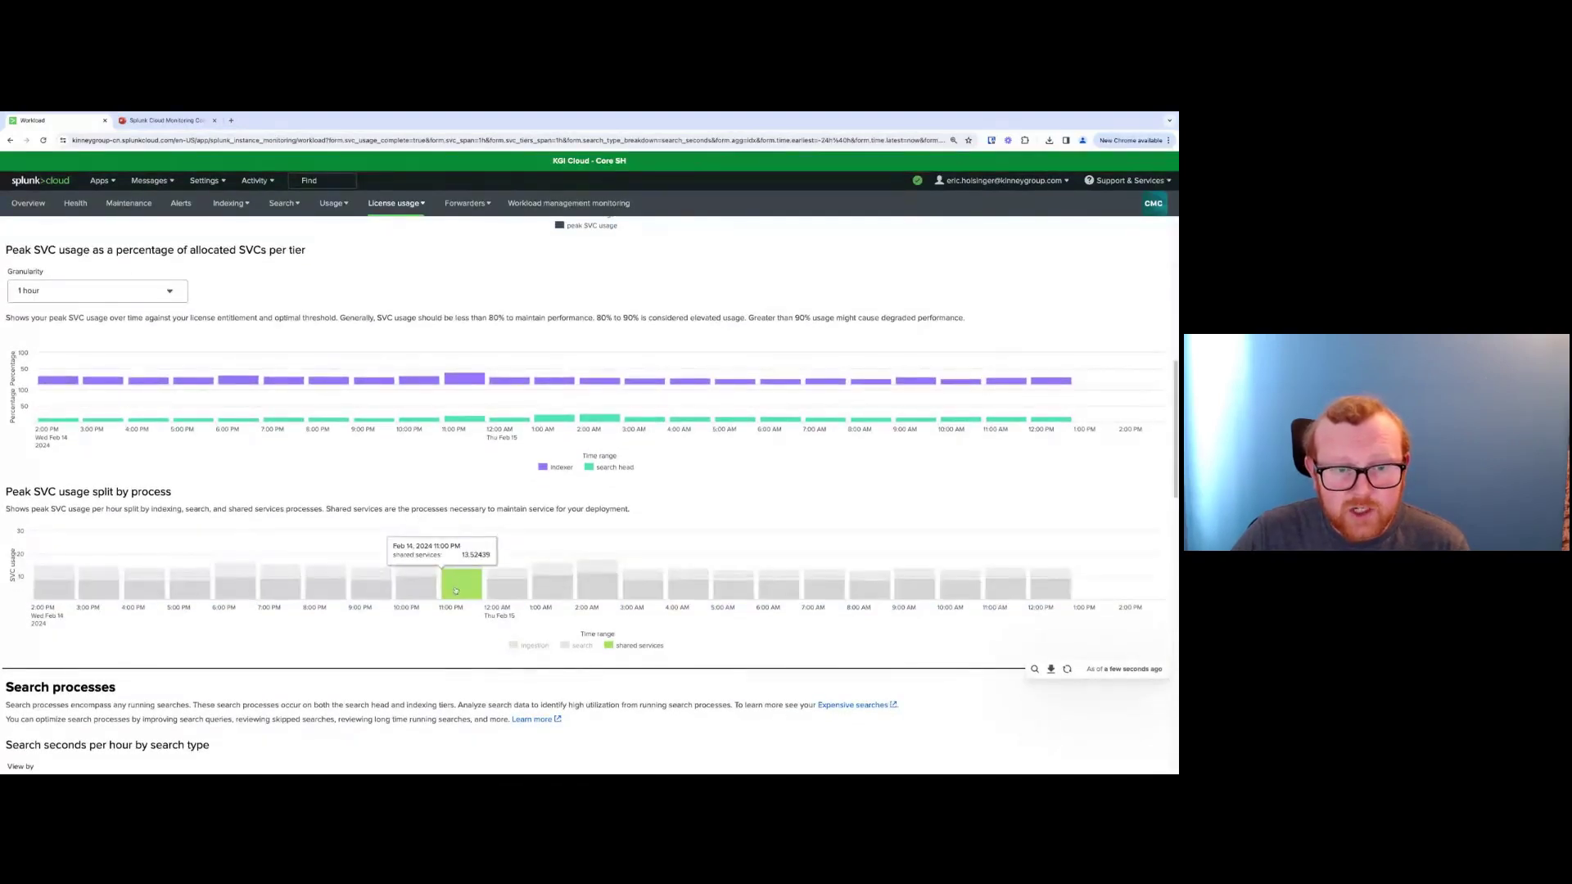
pyautogui.moveTo(745, 600)
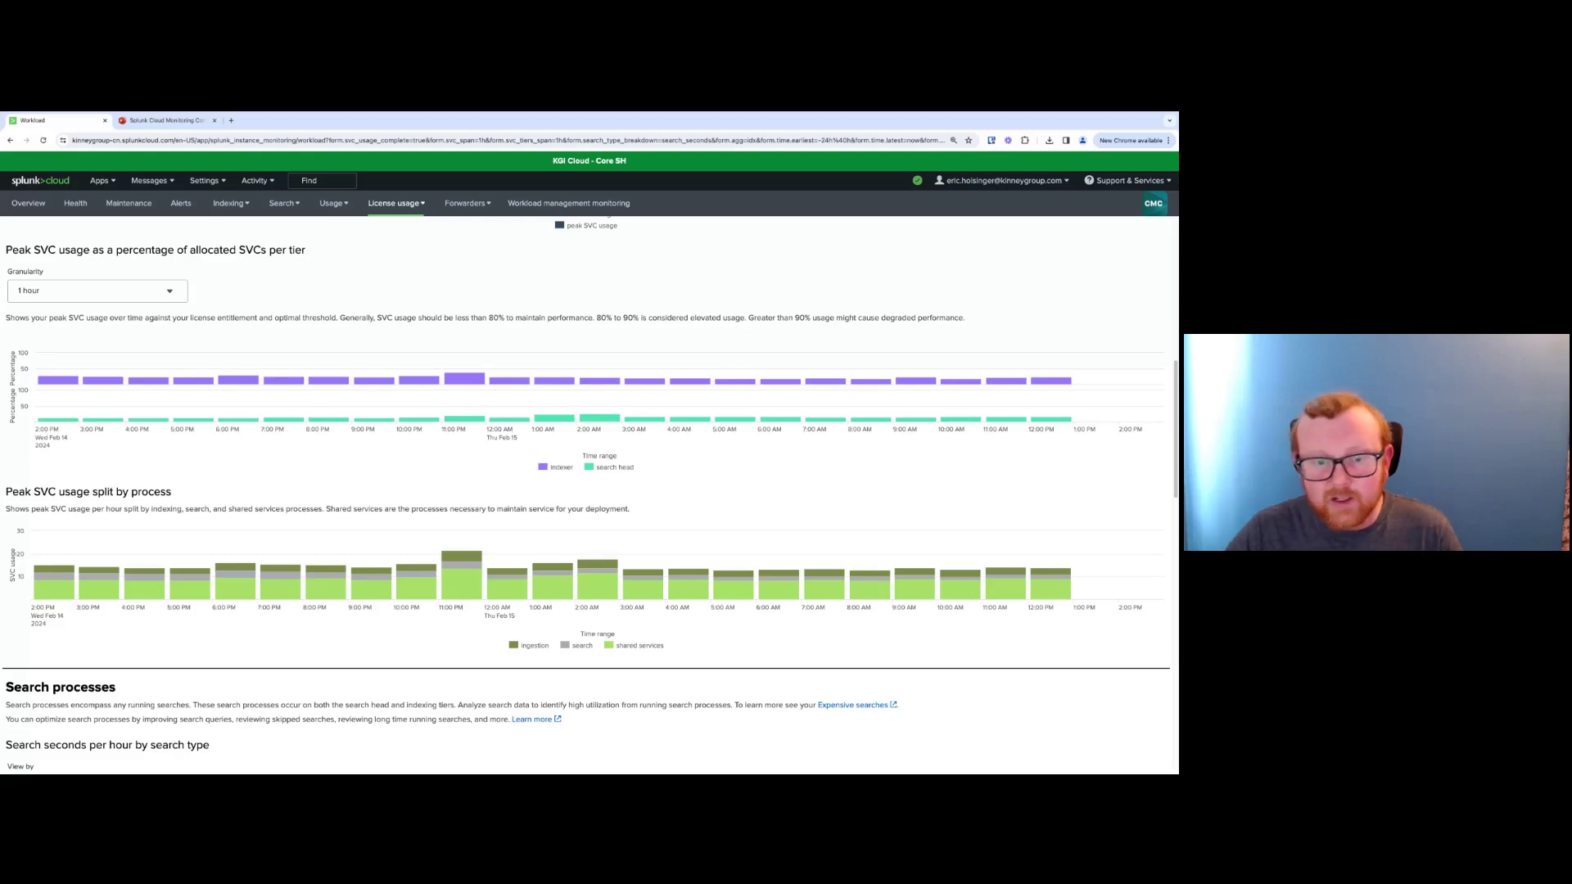
# Examine the Search processes charts and inspect the scheduled search seconds for 5:00 AM in the search type chart
pyautogui.scroll(-2, 936, 504)
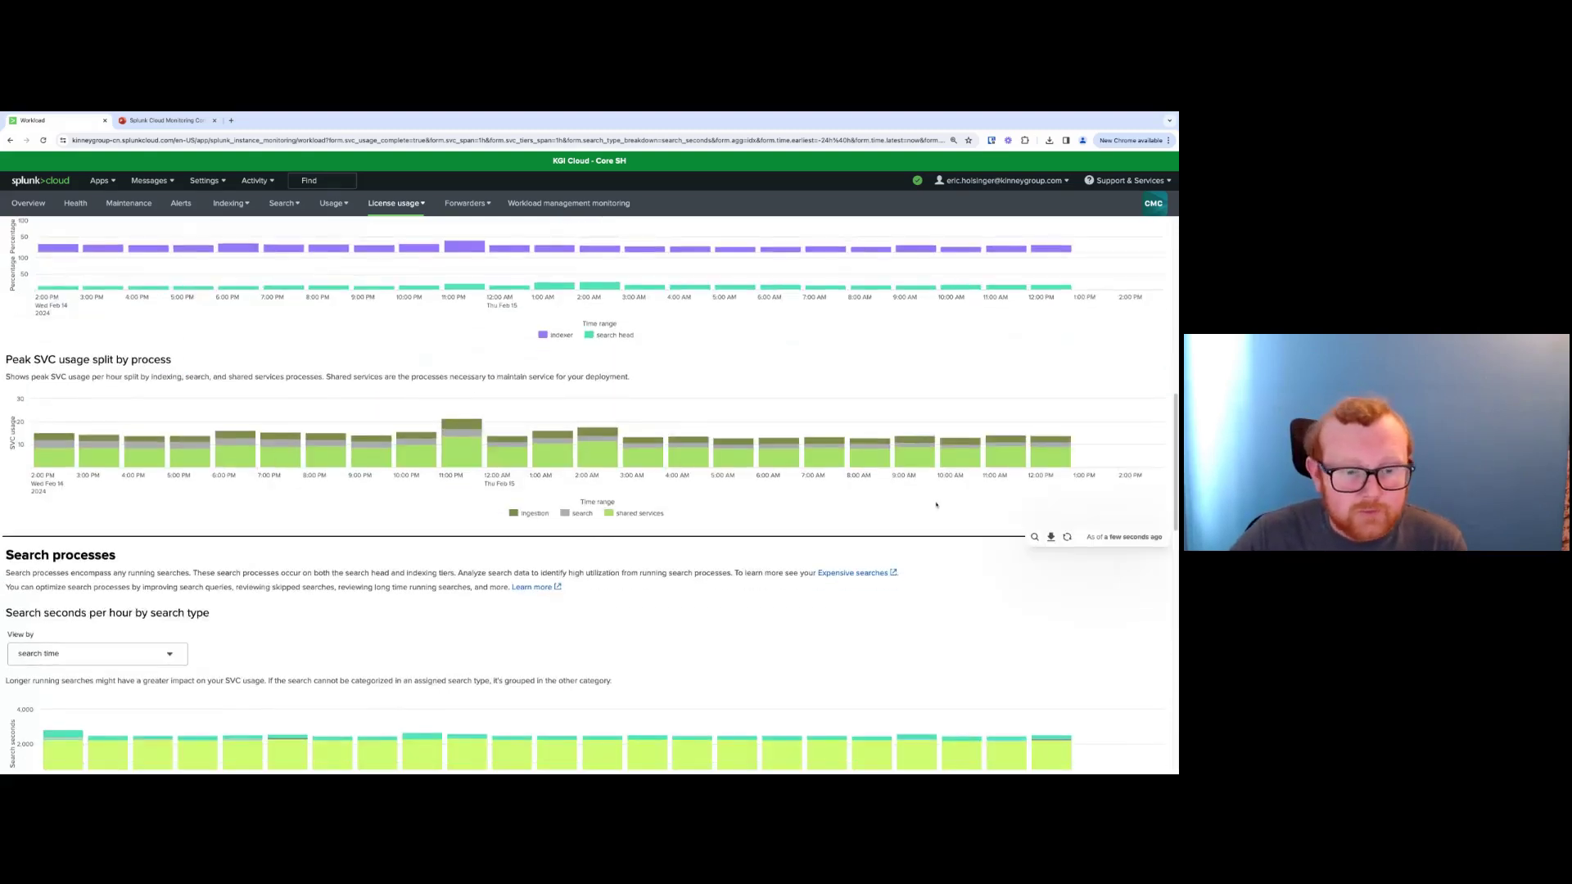
pyautogui.scroll(-5, 936, 505)
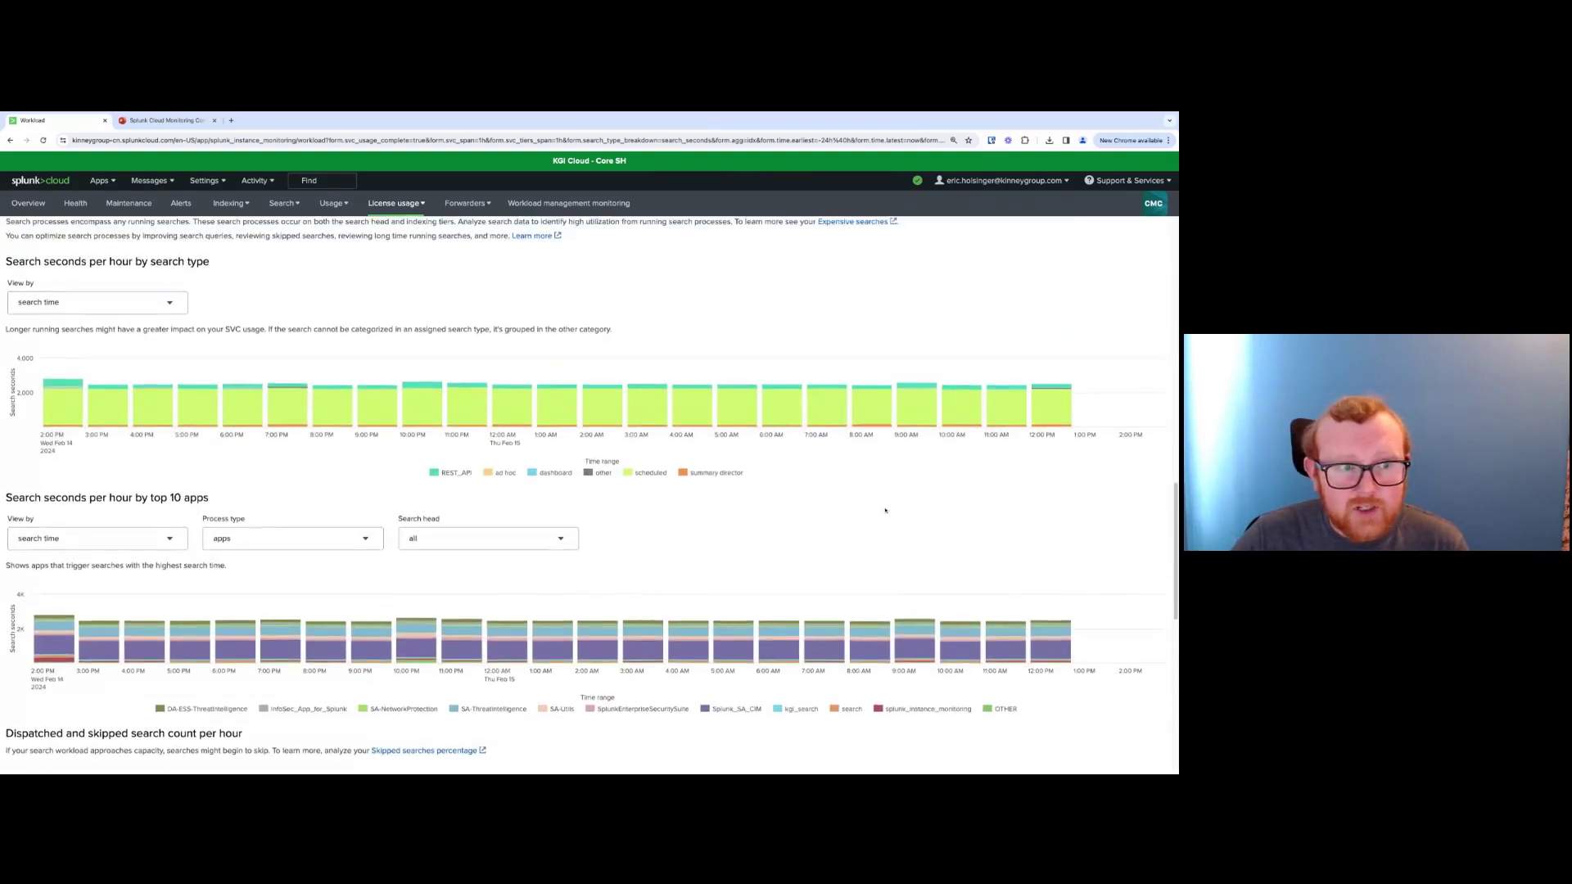
pyautogui.scroll(1, 885, 510)
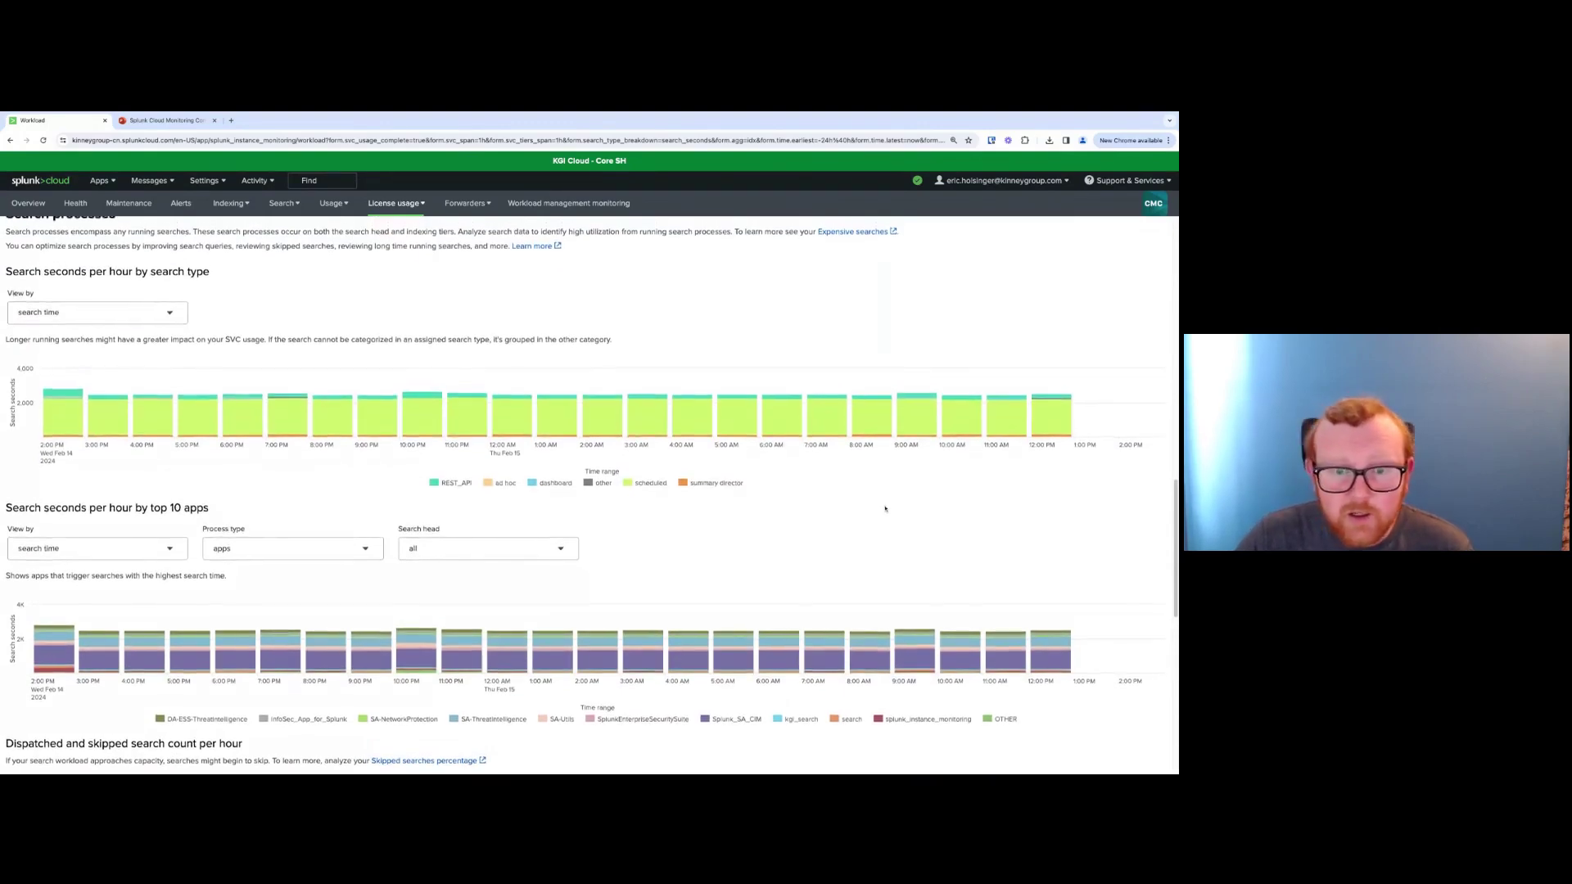
pyautogui.scroll(1, 885, 508)
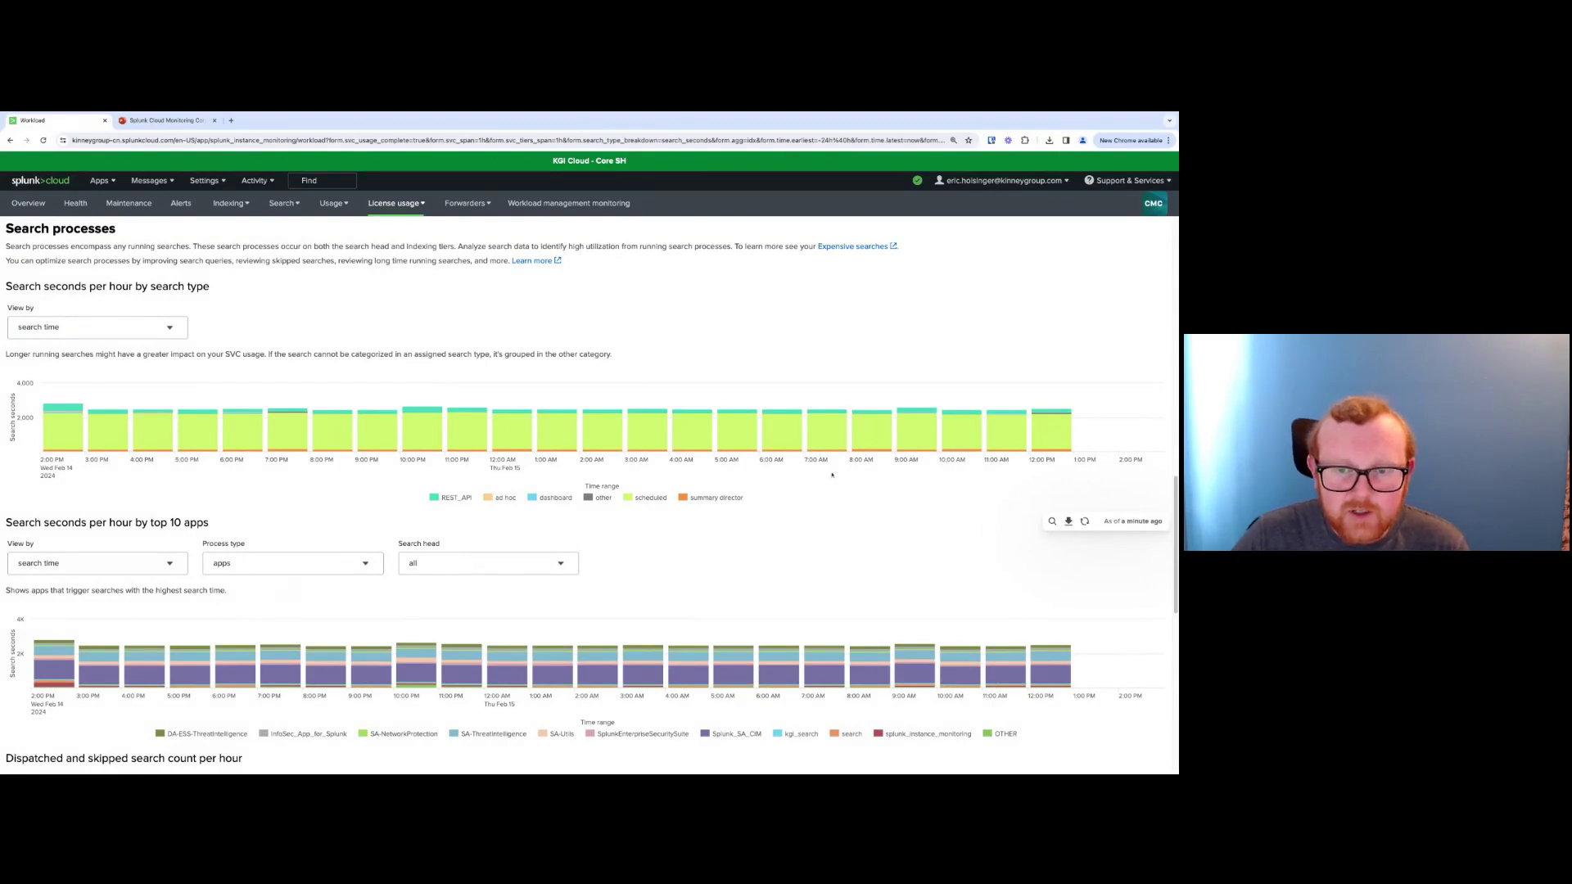
pyautogui.moveTo(731, 436)
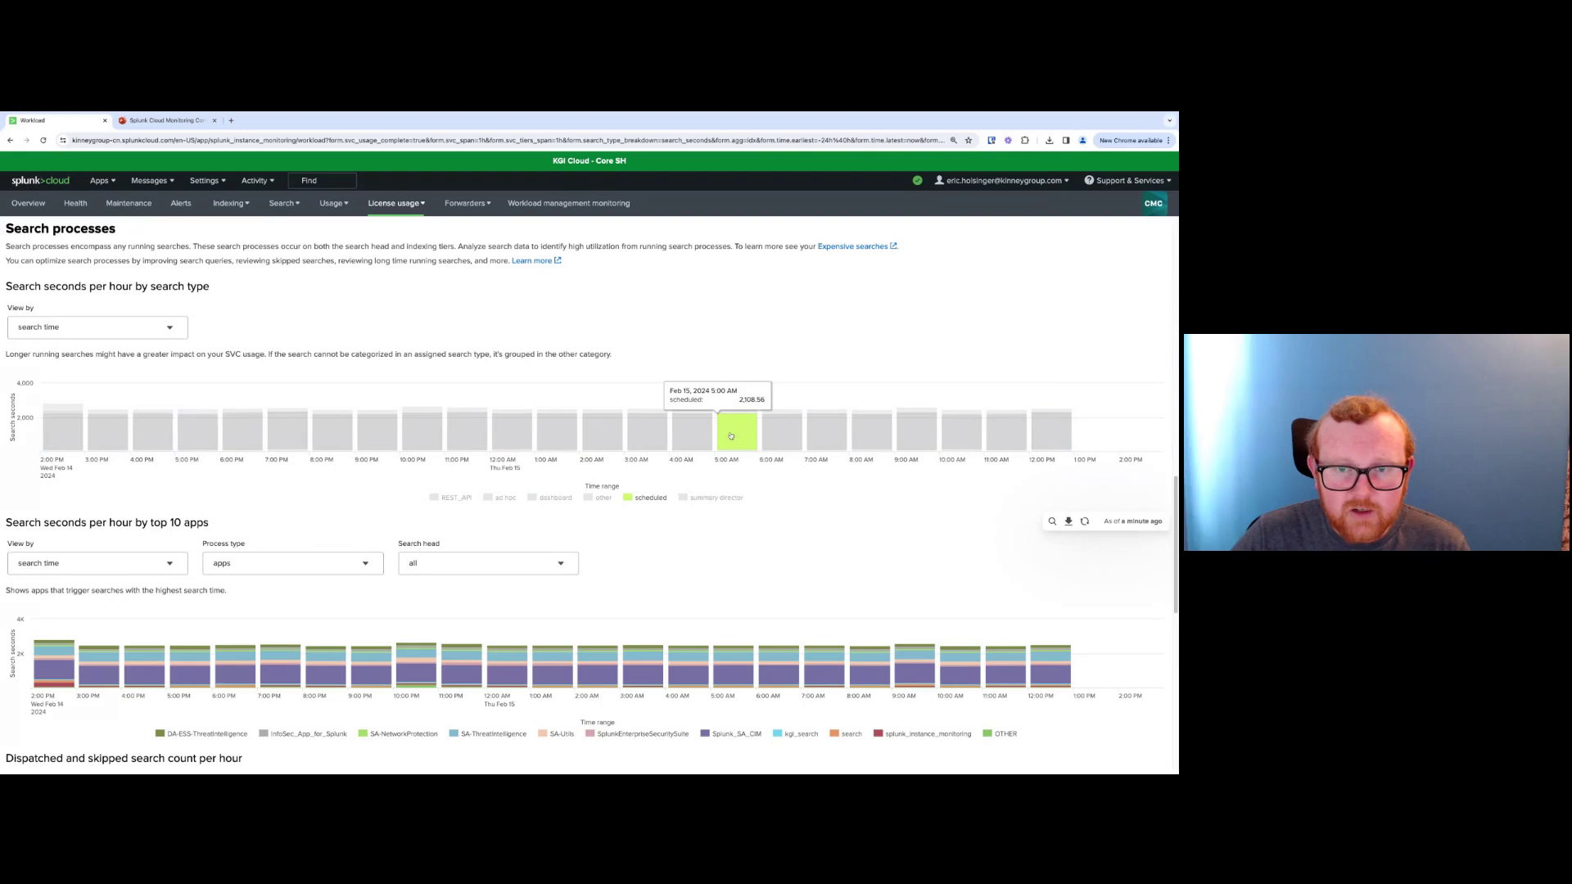
# Compare the peak SVC usage charts with the search seconds per hour by search type on the Workload dashboard
pyautogui.moveTo(653, 438)
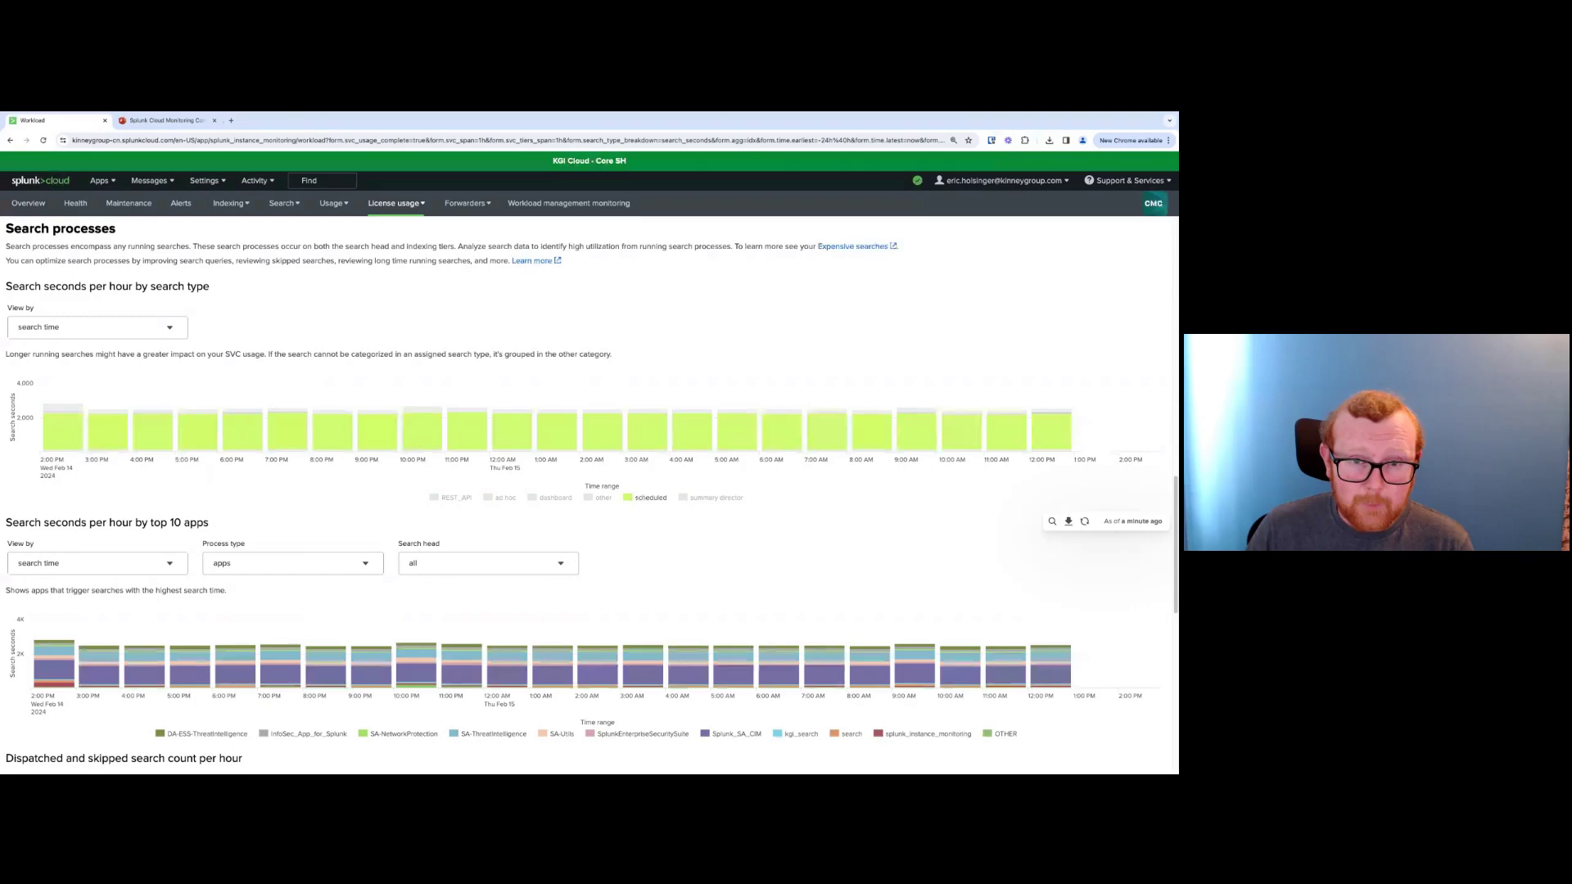
pyautogui.scroll(-10, 586, 491)
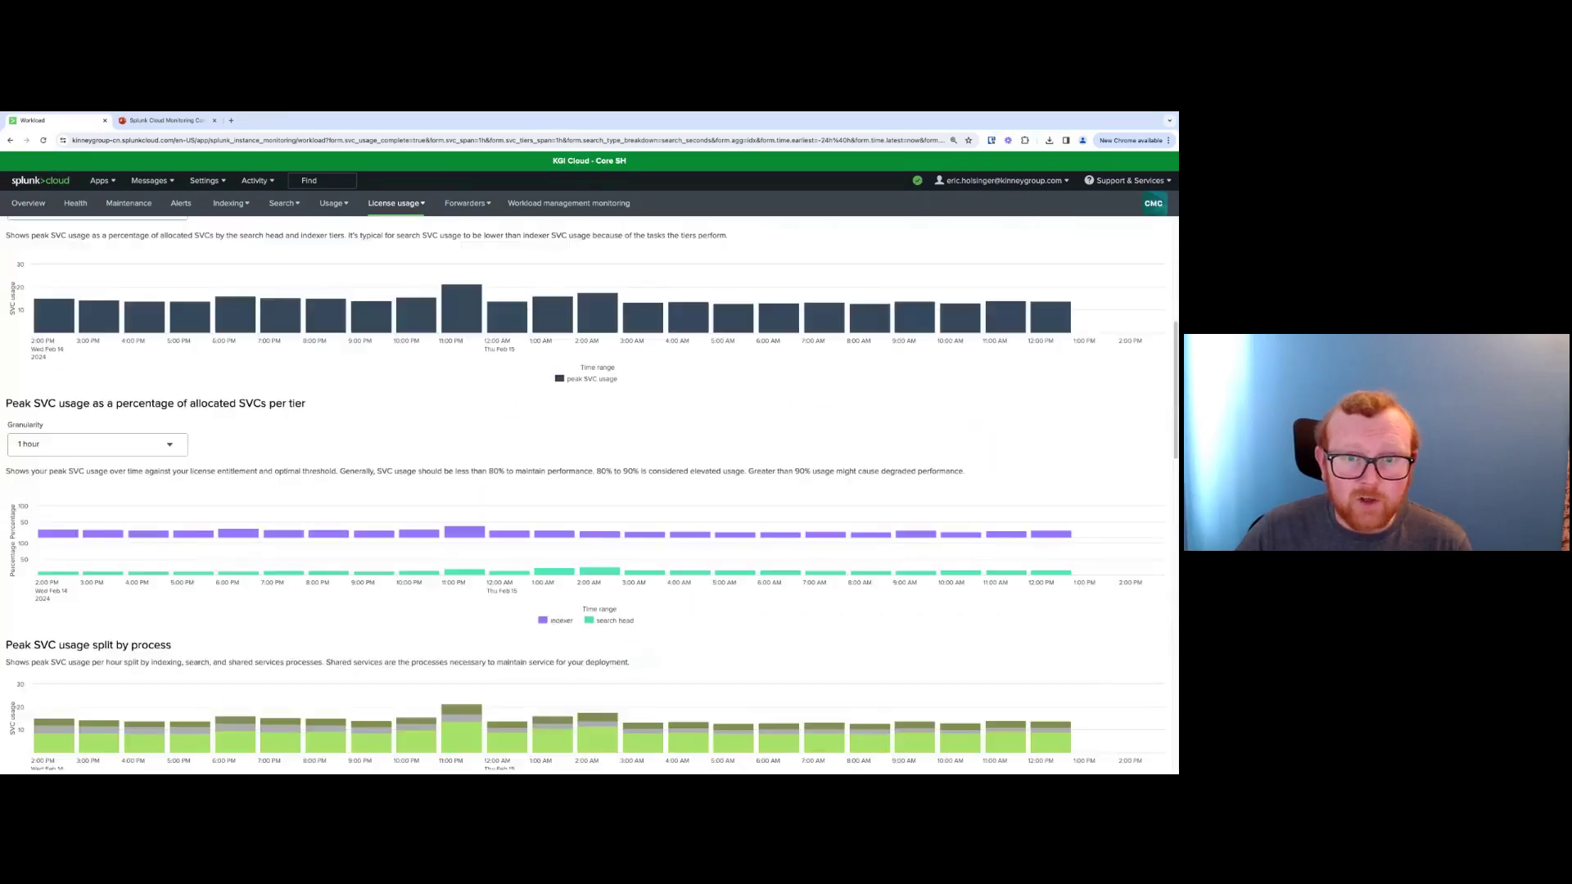
pyautogui.scroll(5, 643, 659)
pyautogui.scroll(-10, 642, 659)
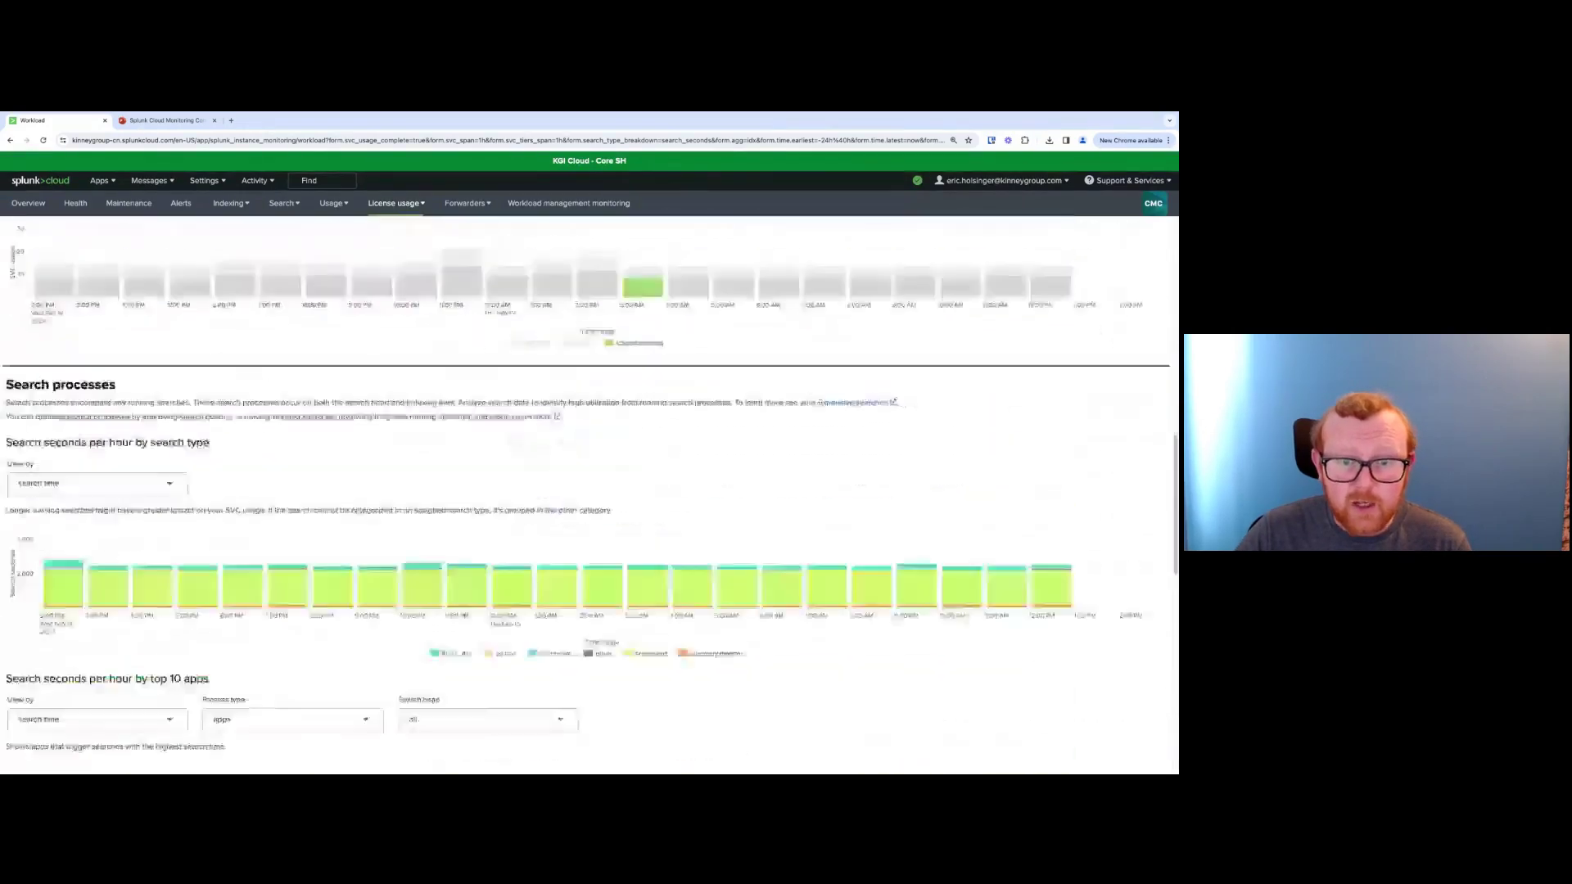
pyautogui.scroll(5, 643, 659)
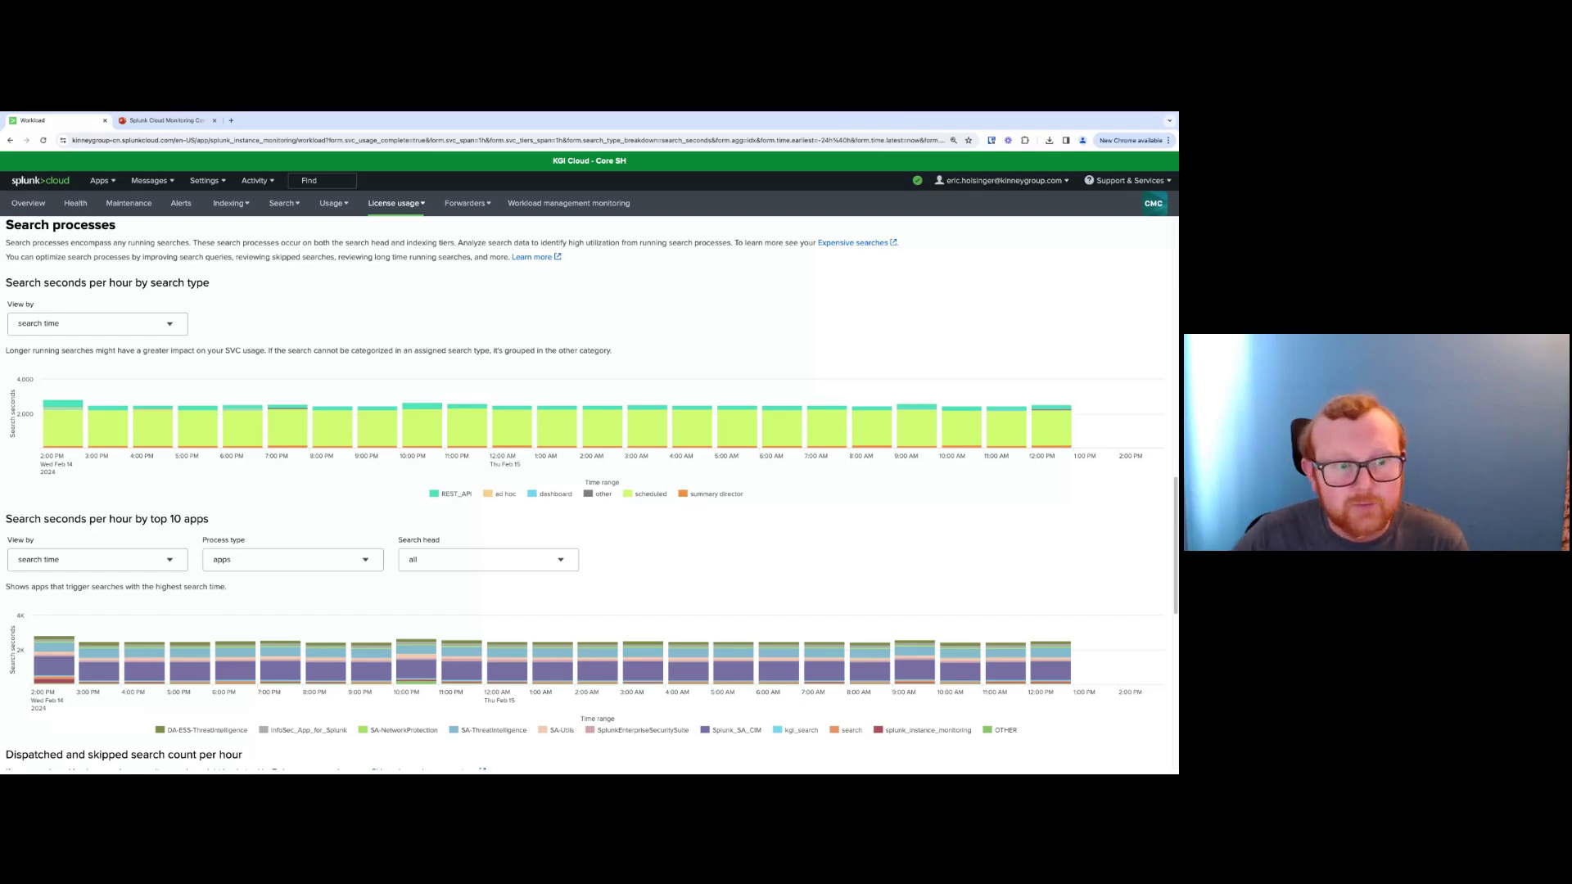
# Examine the dispatched and skipped search counts, then the Indexing processes charts for peak SVC usage by index and hourly ingestion rate
pyautogui.scroll(-3, 653, 516)
pyautogui.scroll(-10, 653, 517)
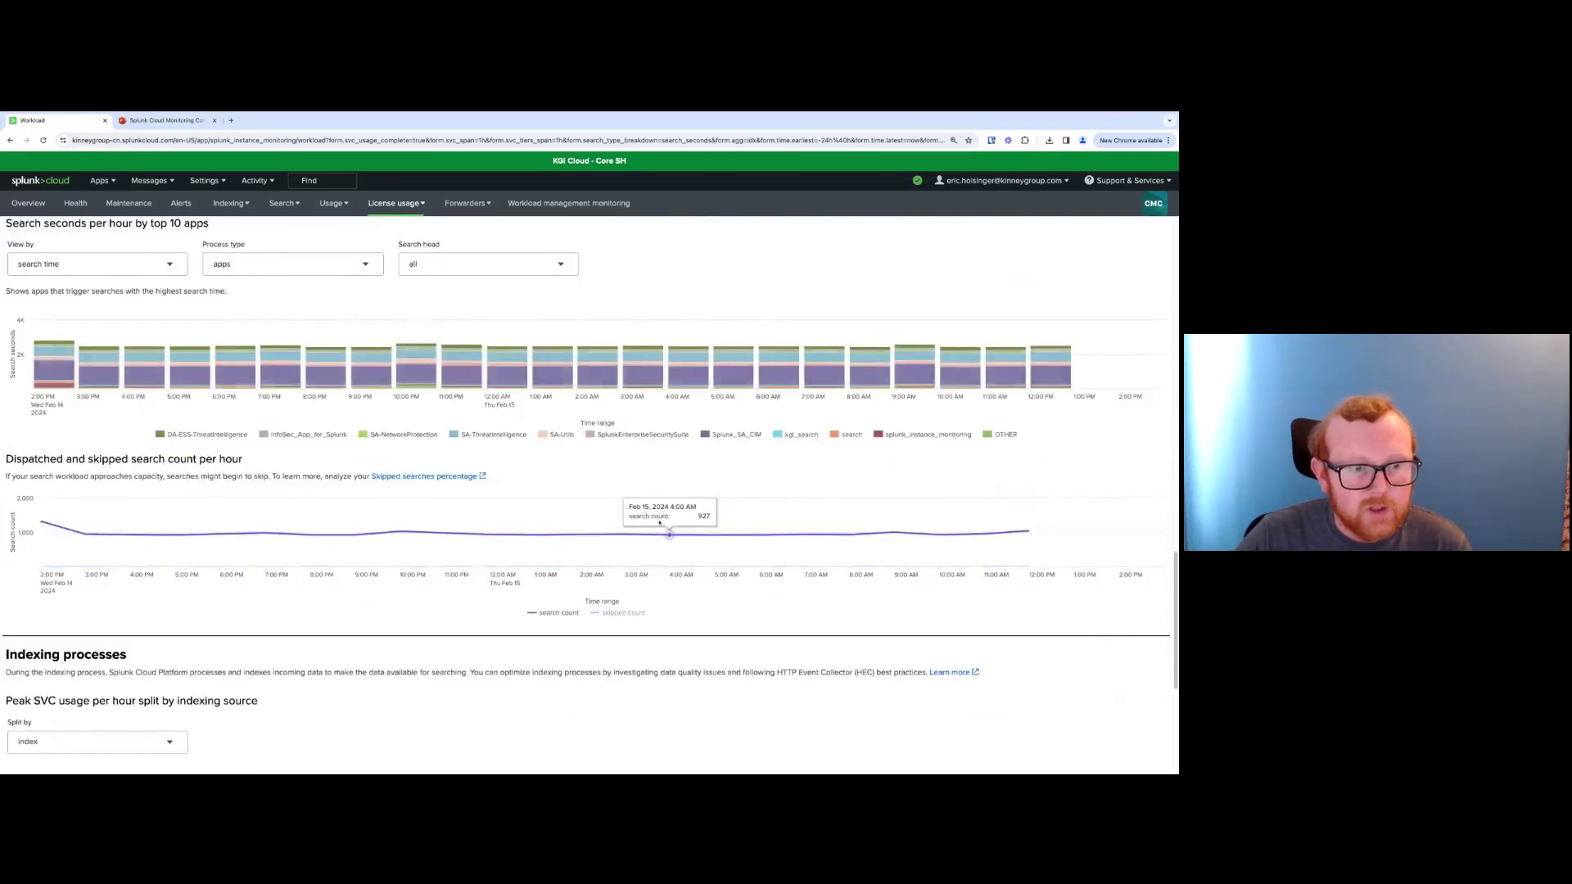
pyautogui.scroll(-1, 660, 522)
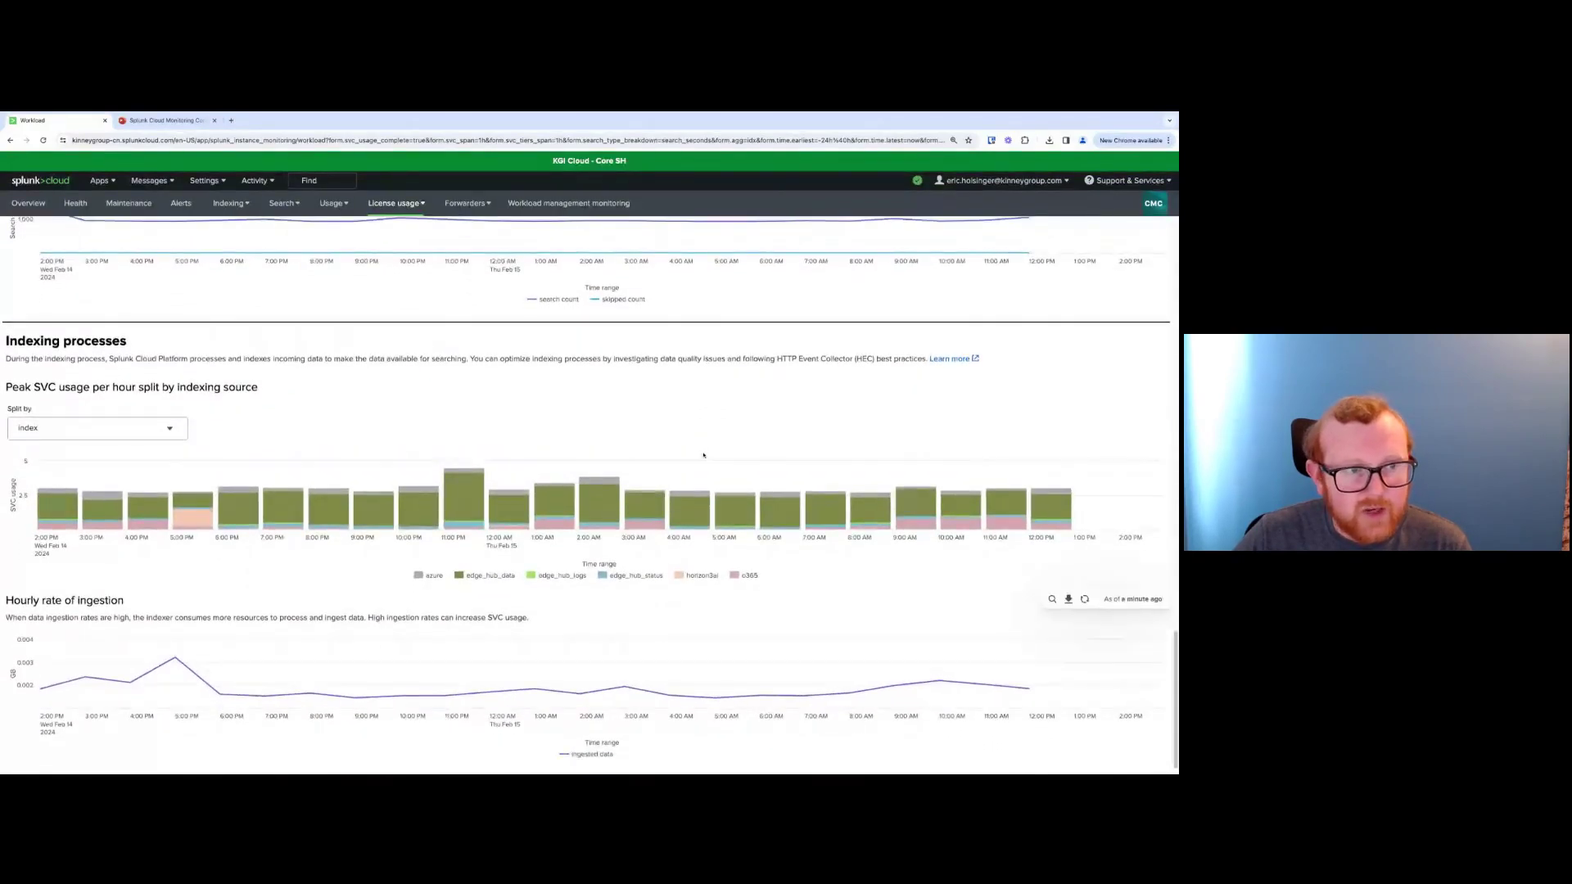
pyautogui.scroll(13, 704, 455)
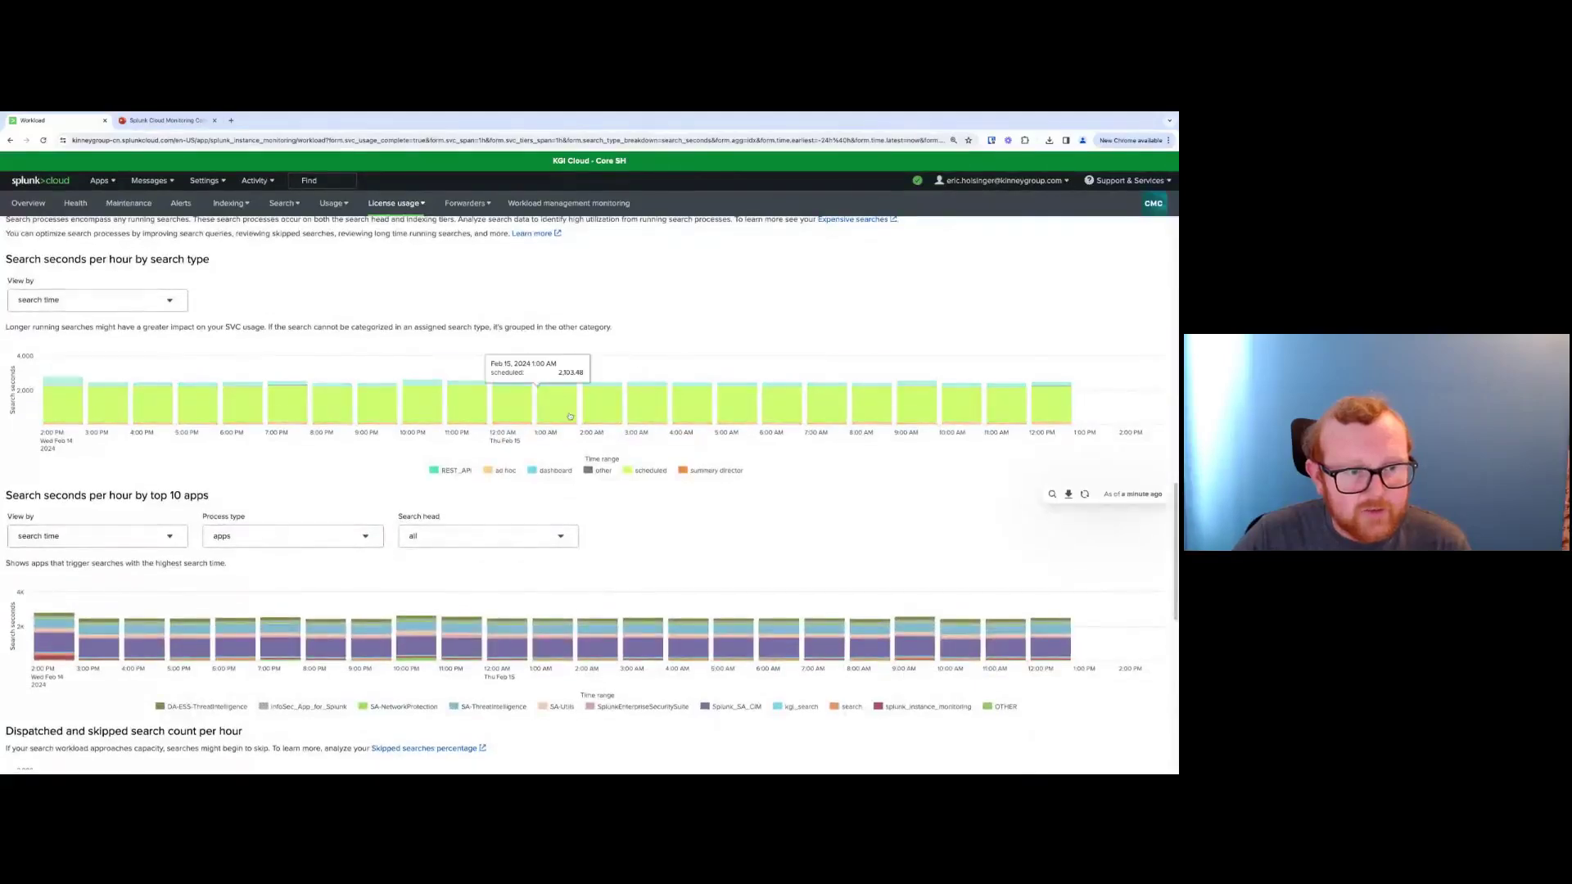
pyautogui.scroll(-13, 589, 435)
pyautogui.scroll(-1, 589, 435)
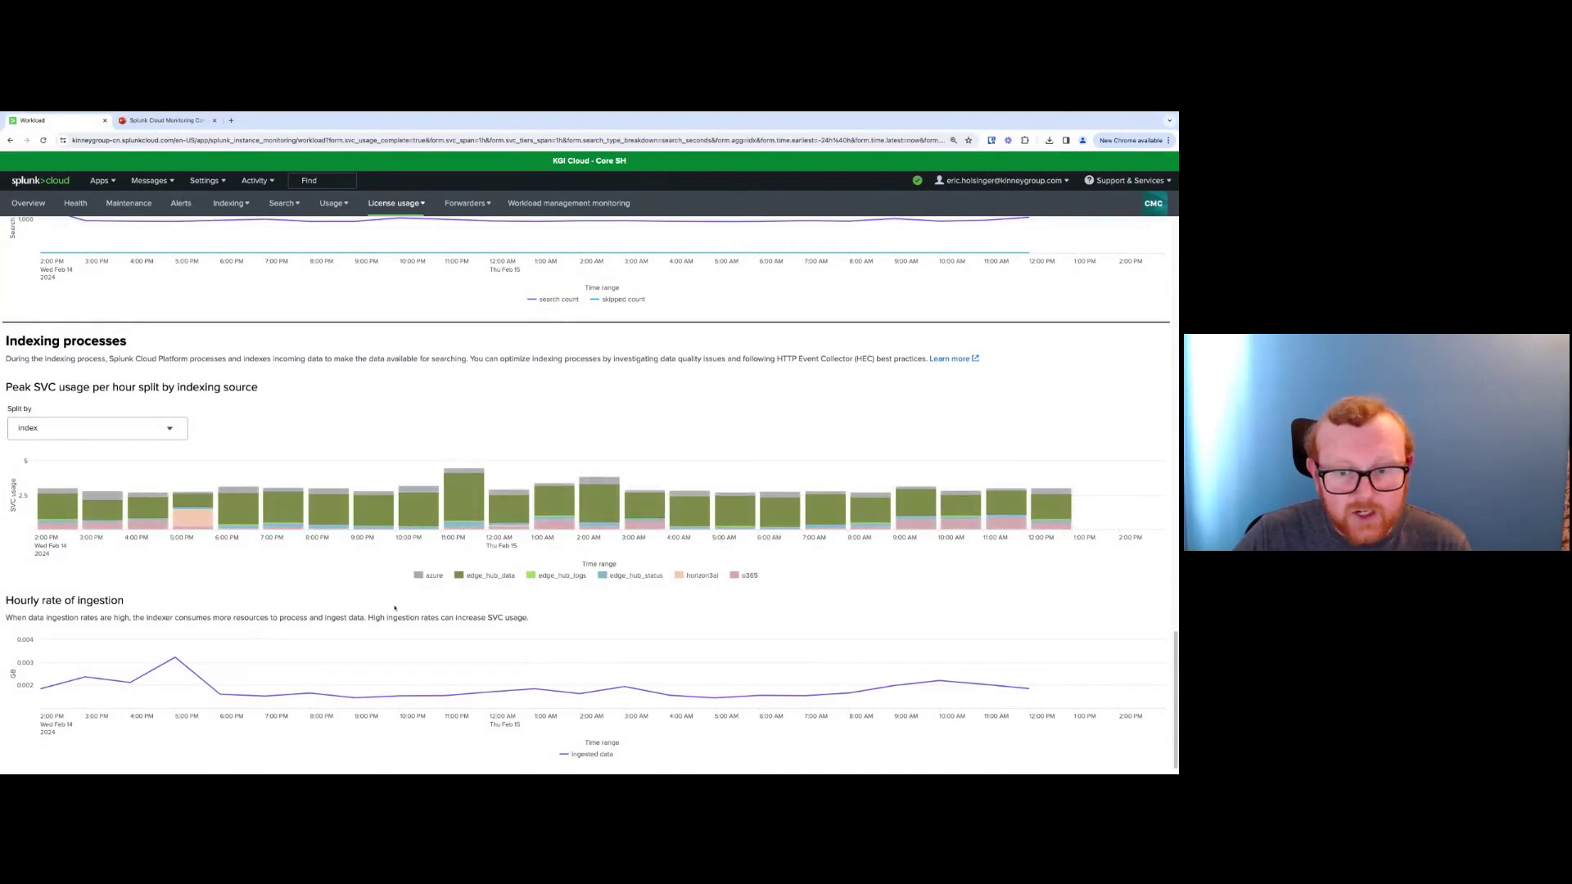
pyautogui.scroll(15, 393, 610)
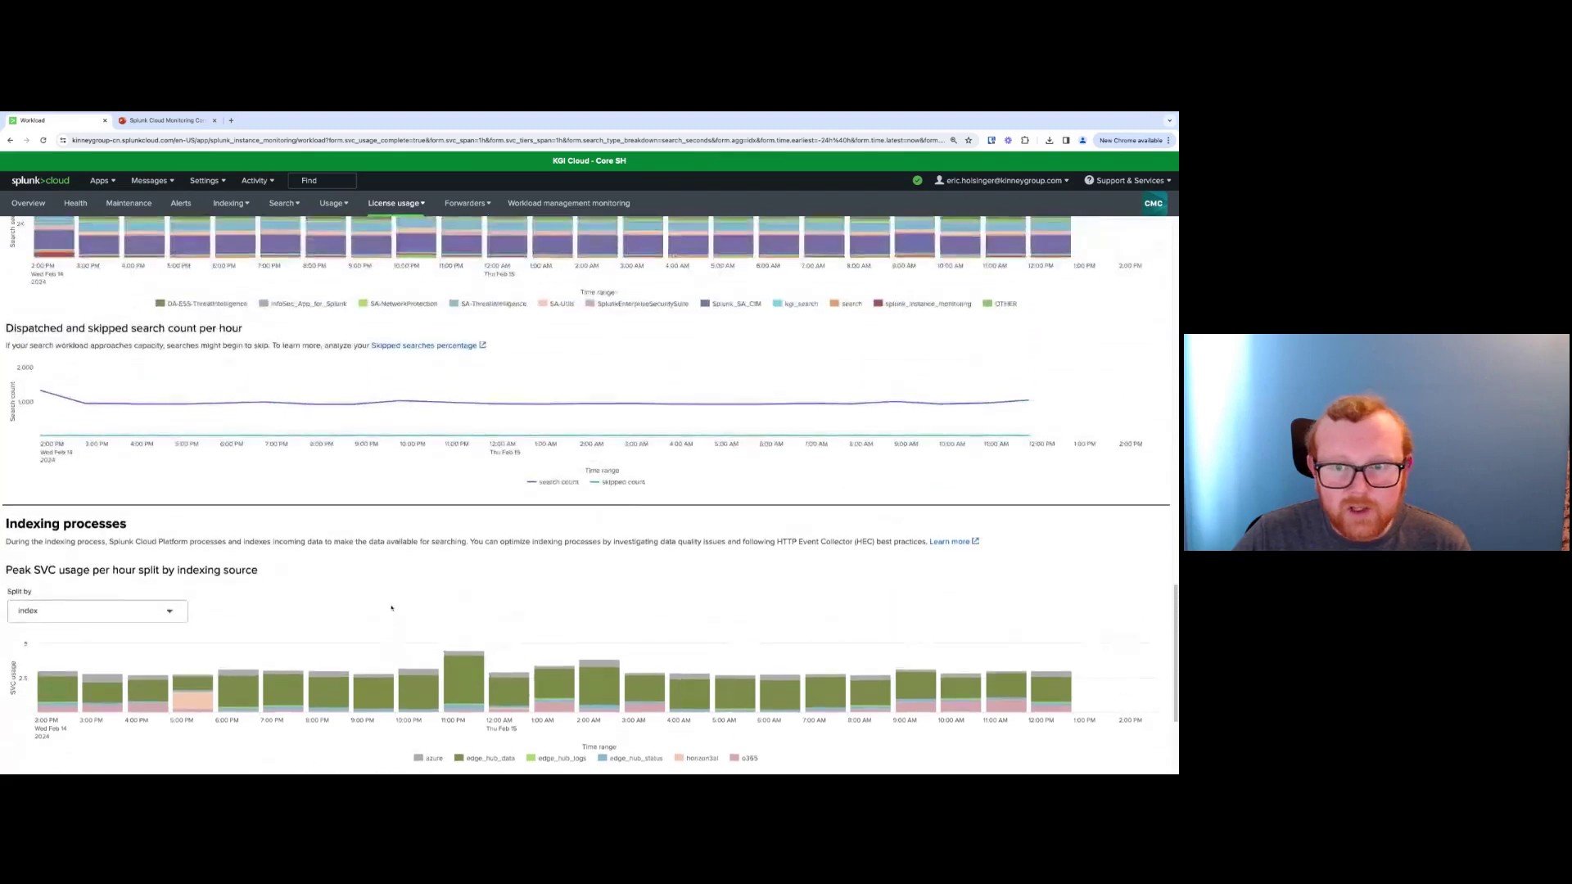
pyautogui.scroll(10, 392, 605)
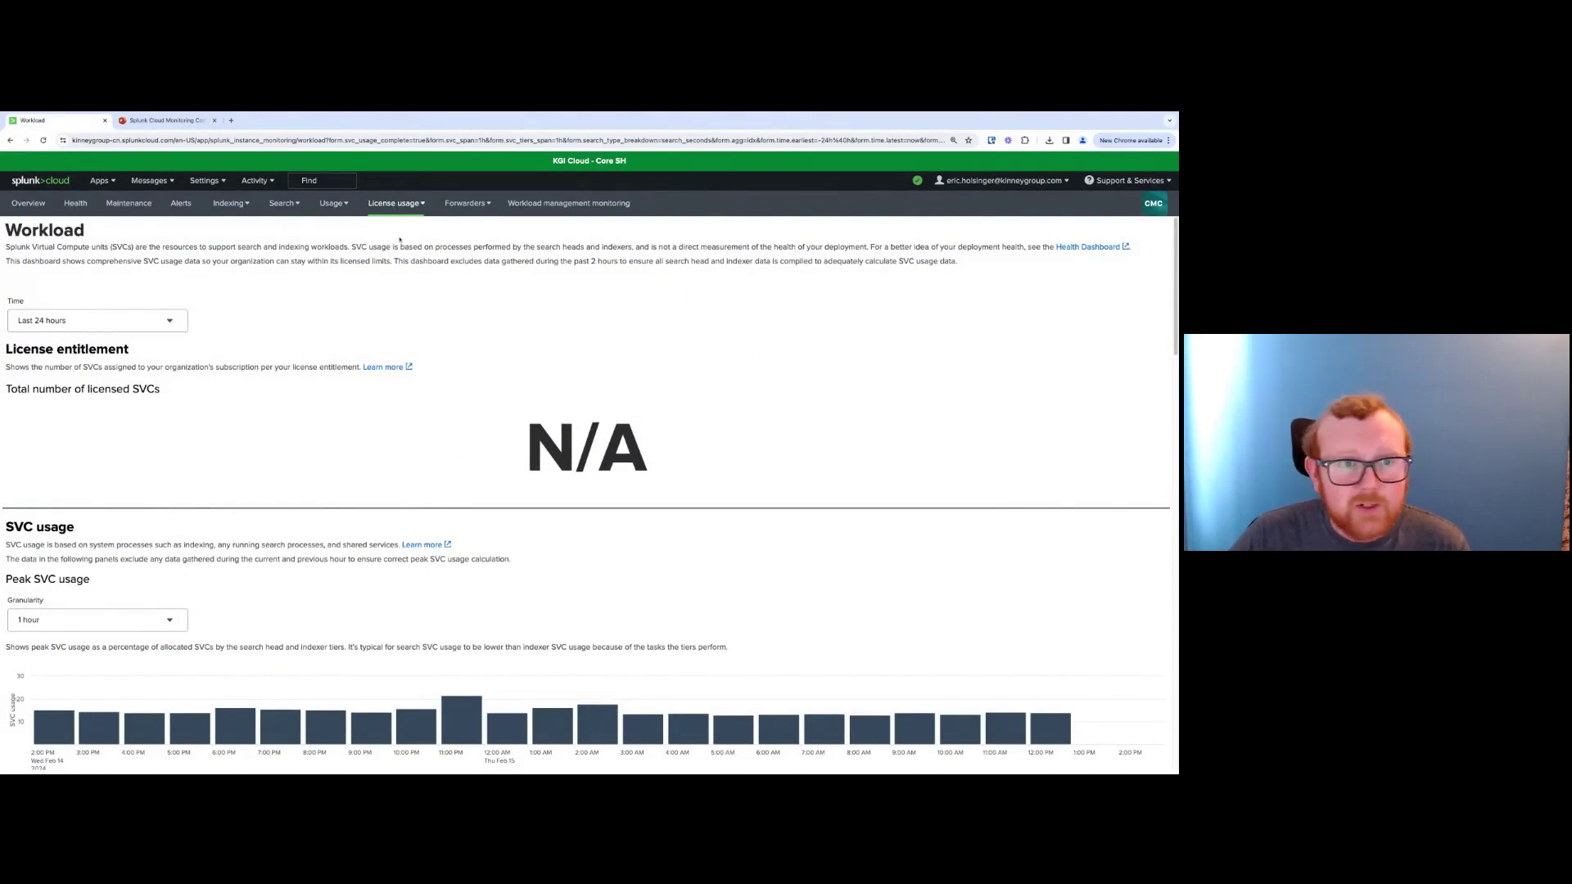
# Open the Searchable storage (DDAS) license usage dashboard and inspect the searchable storage usage percent for the last 25 hours
pyautogui.click(384, 206)
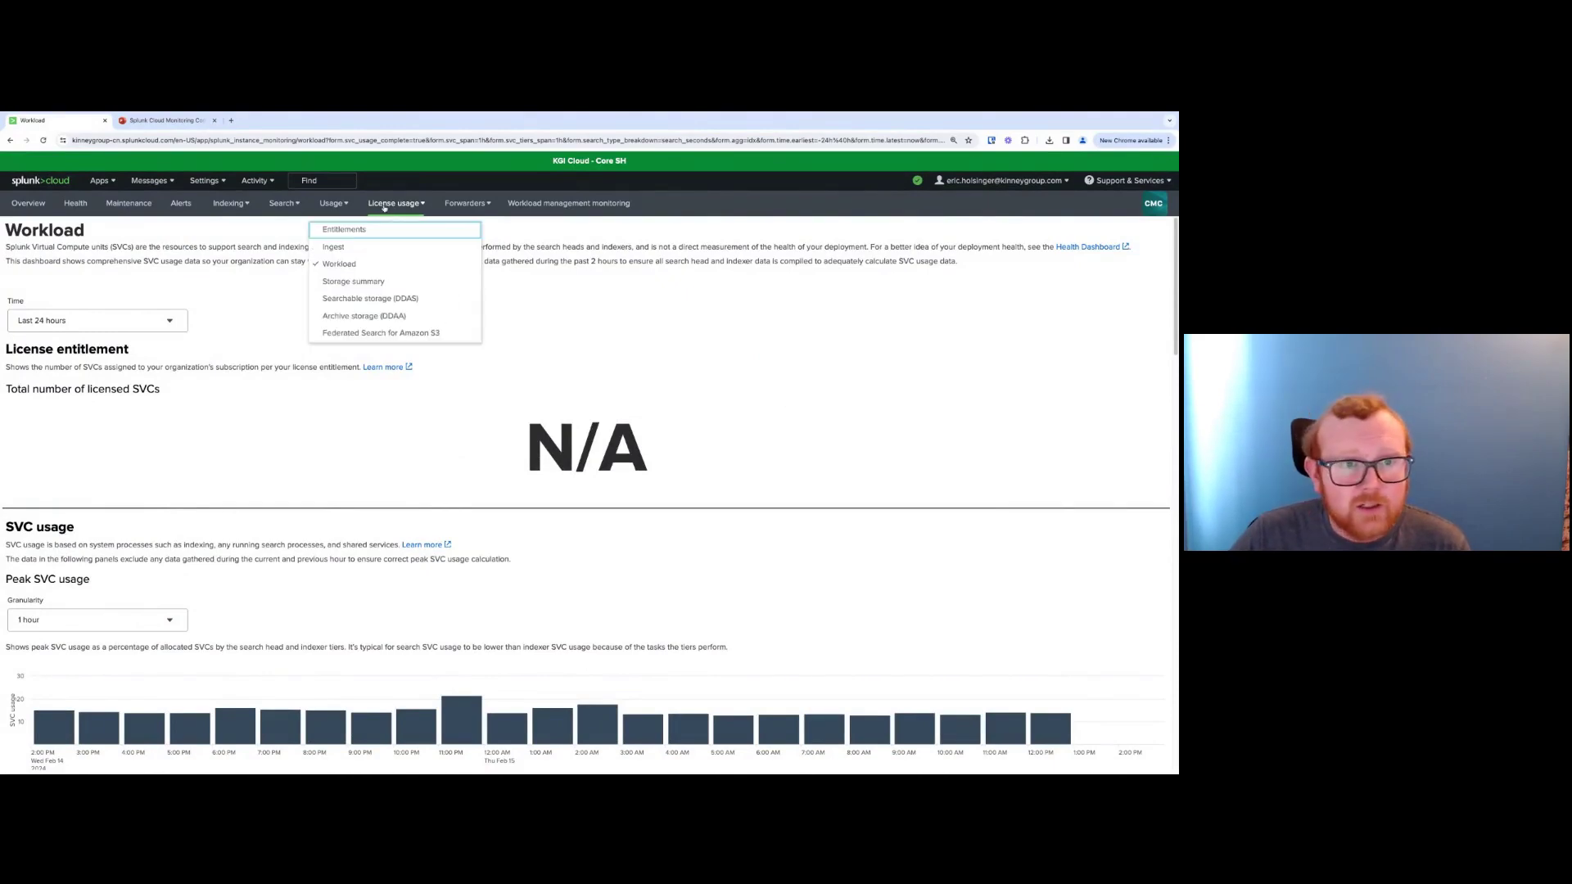
pyautogui.click(383, 299)
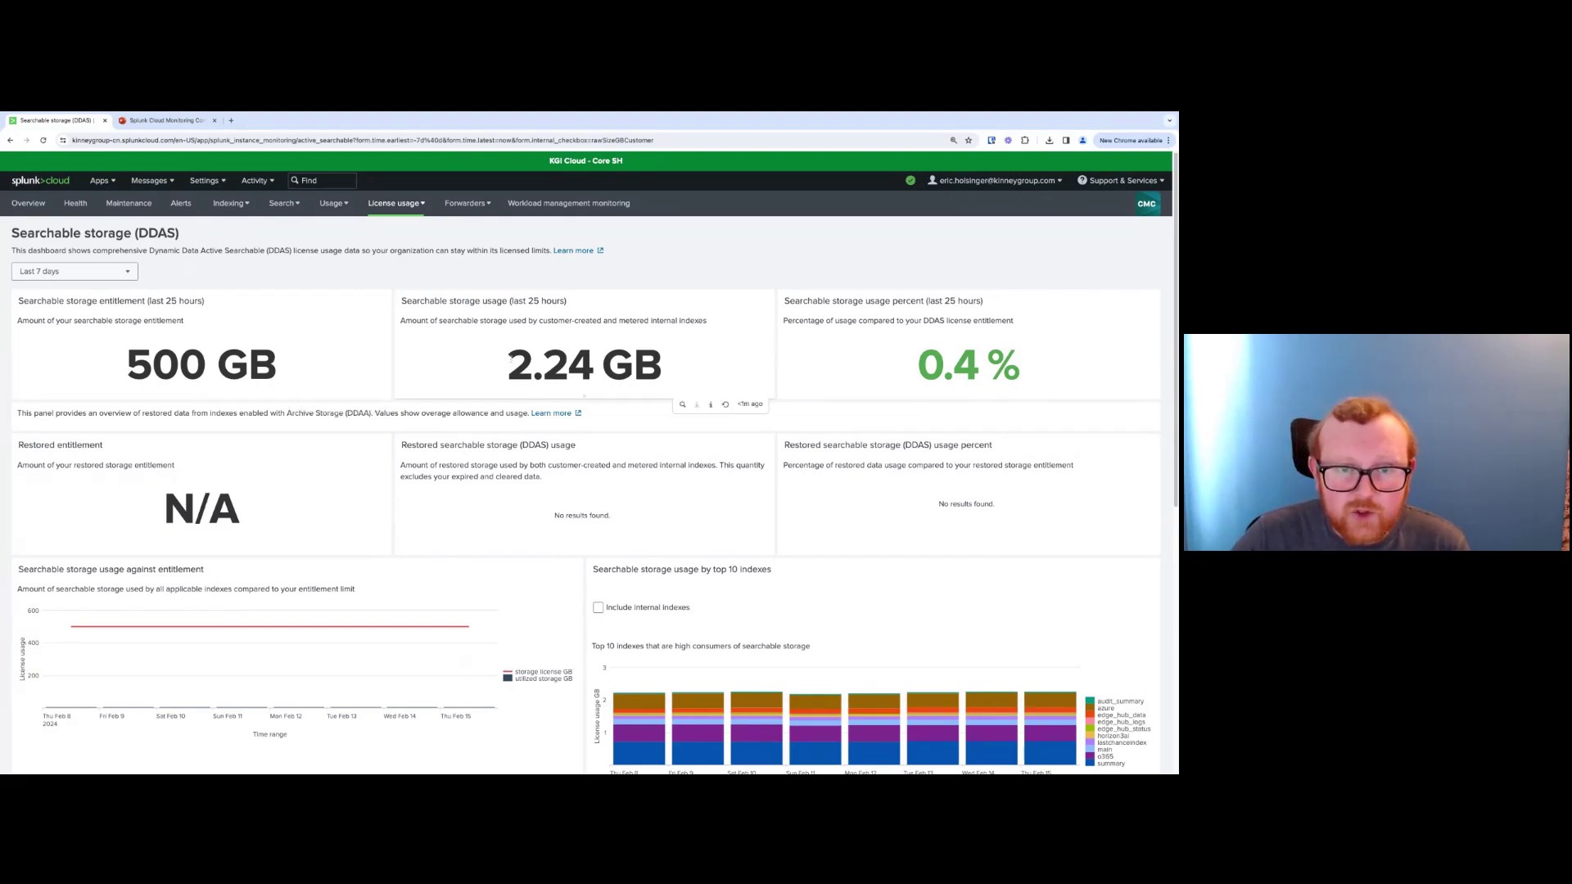
pyautogui.tripleClick(889, 365)
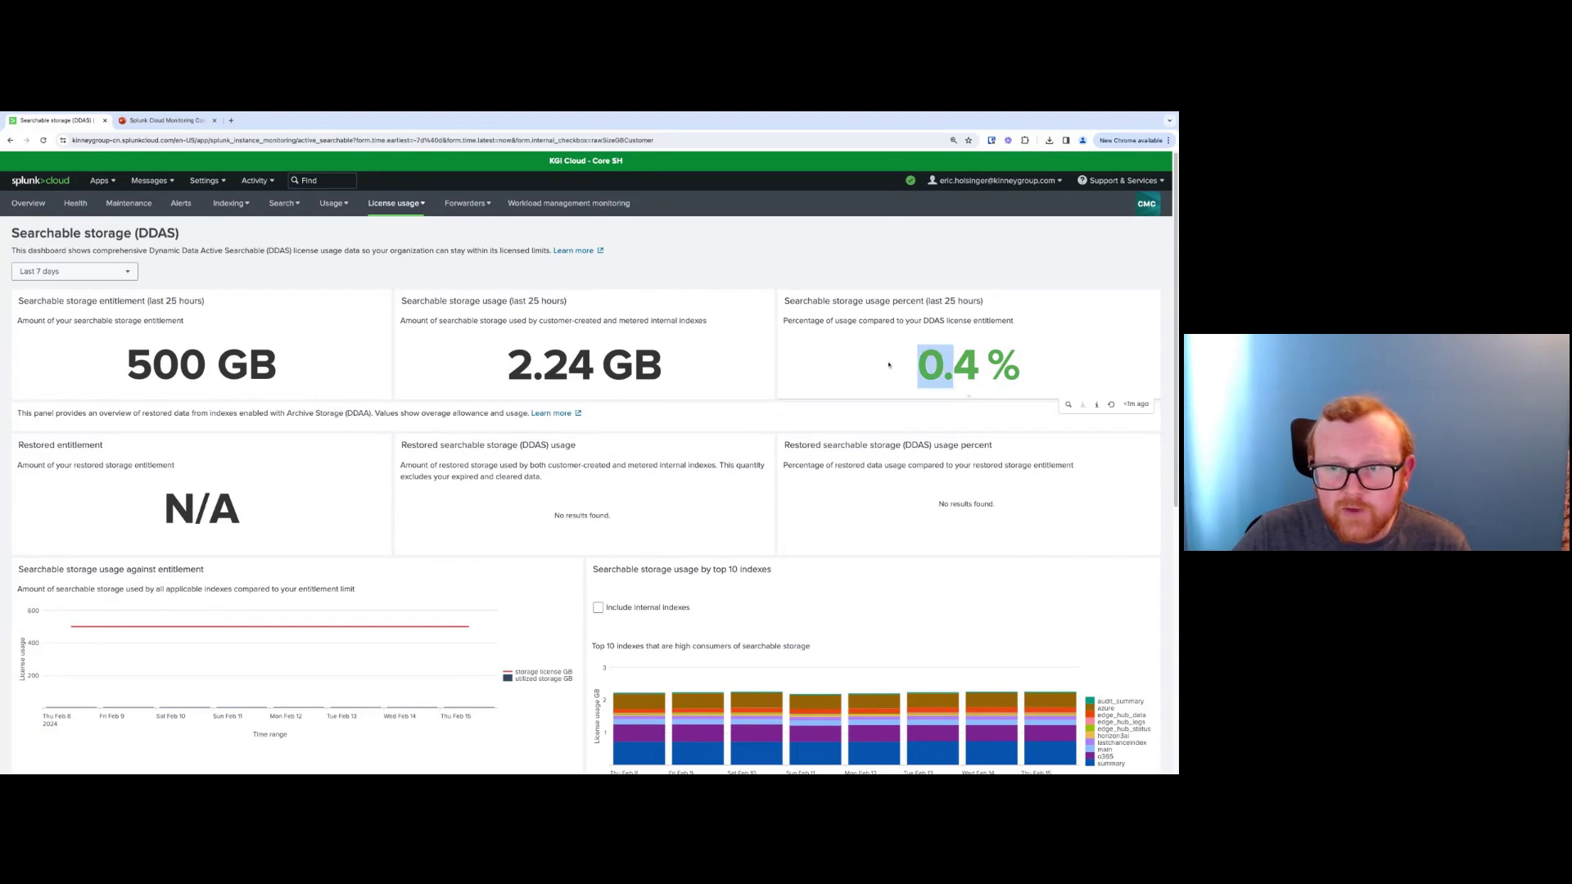
pyautogui.click(909, 269)
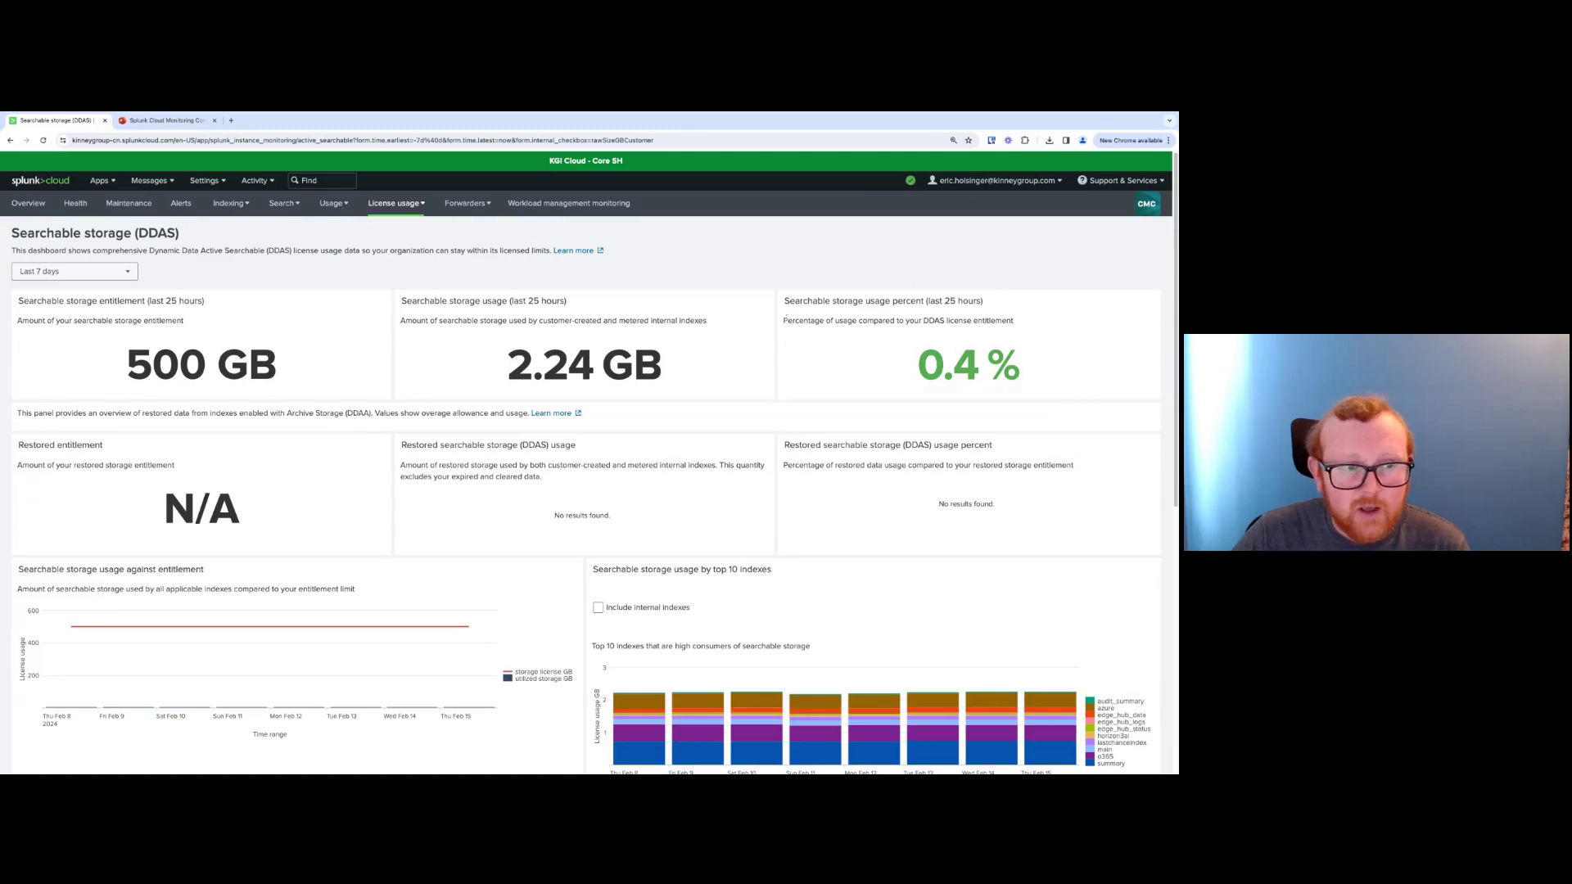
# Examine searchable storage usage against entitlement and highlight the title of the top 10 indexes chart
pyautogui.scroll(-3, 783, 331)
pyautogui.scroll(-2, 782, 332)
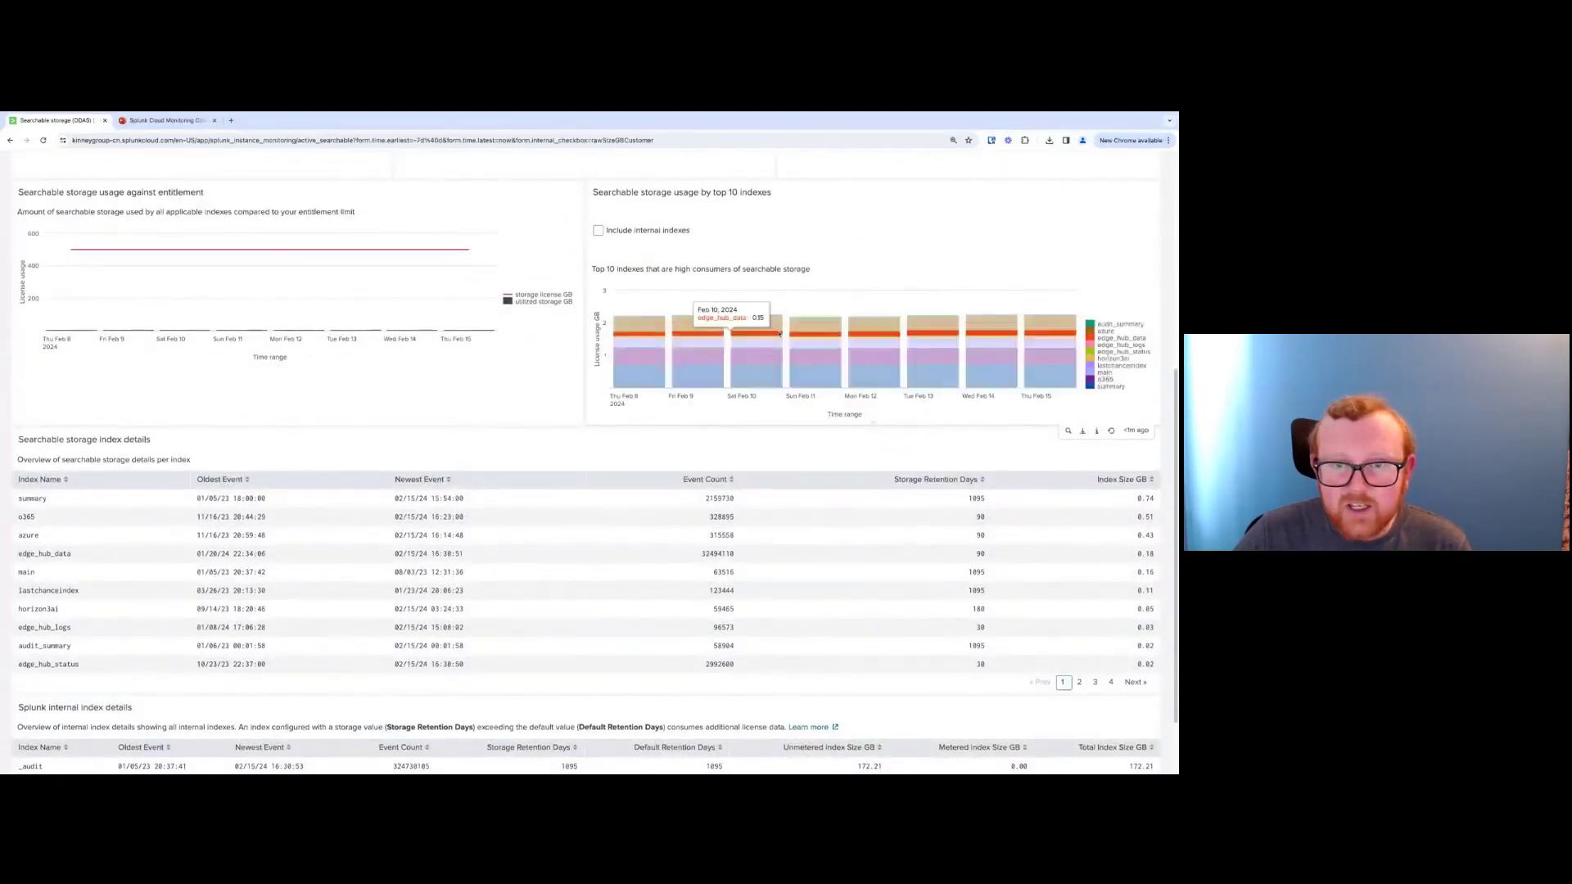
pyautogui.scroll(1, 782, 270)
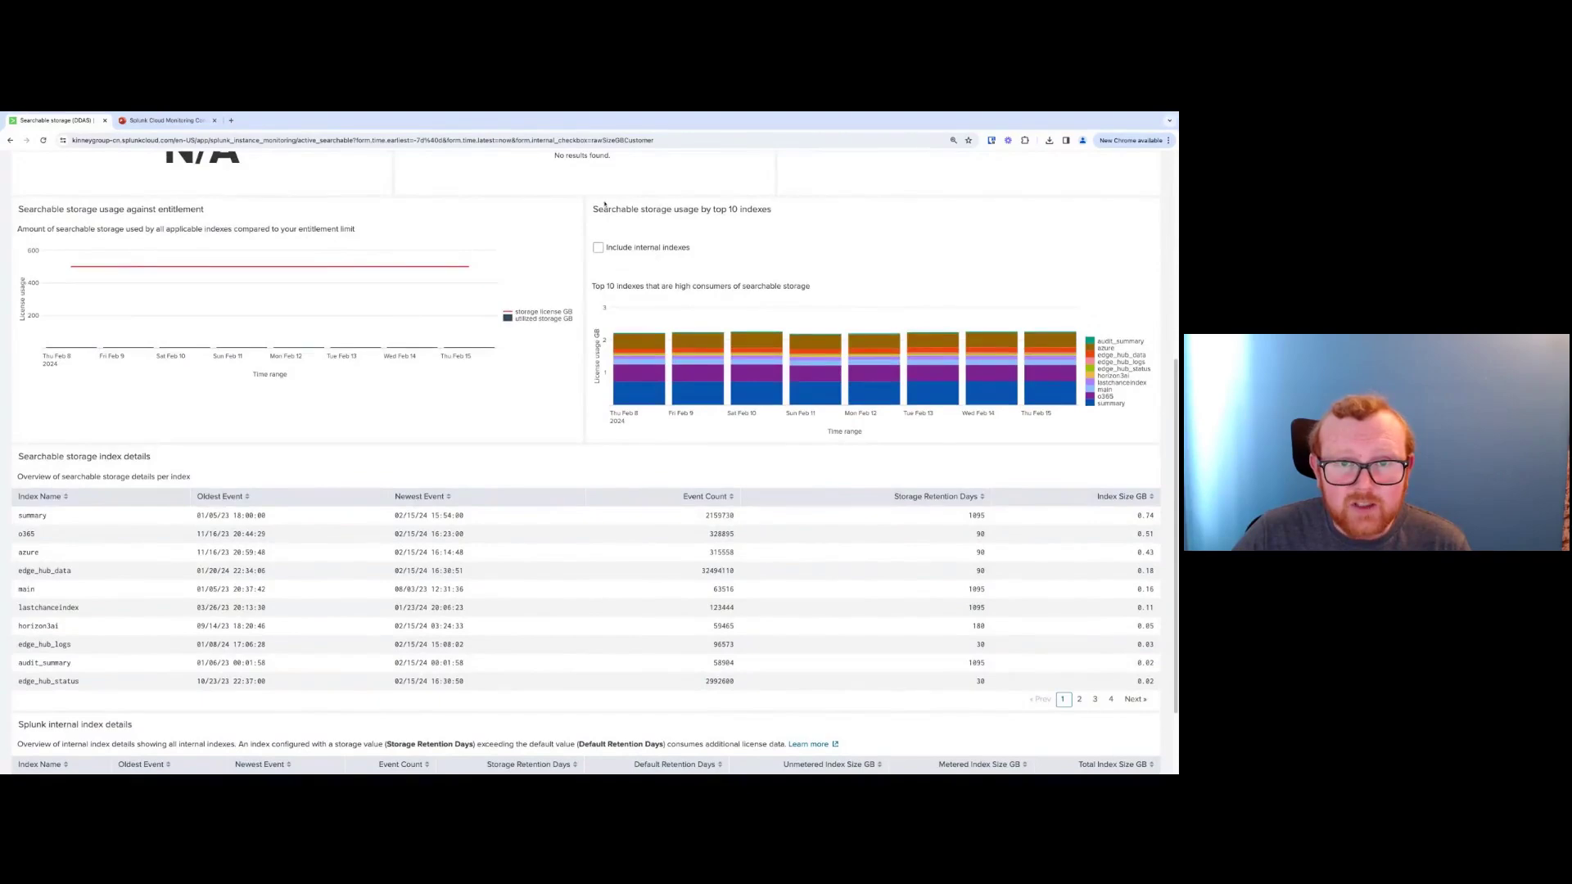
pyautogui.moveTo(593, 209); pyautogui.dragTo(771, 211)
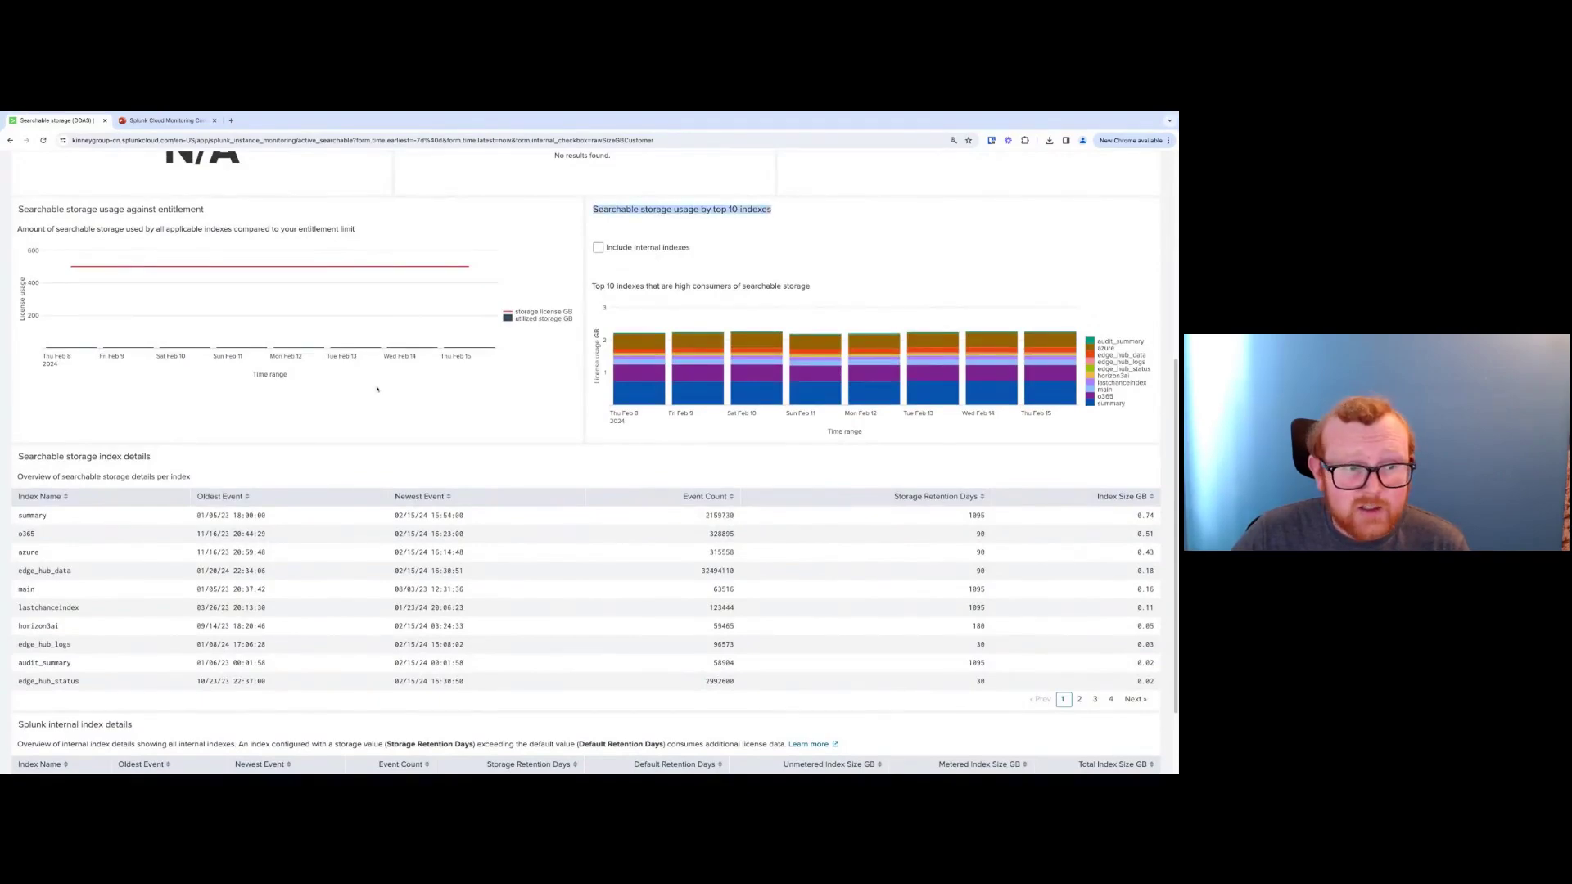
# Sort the searchable storage index details by Index Size GB and review the Splunk internal index details
pyautogui.click(188, 457)
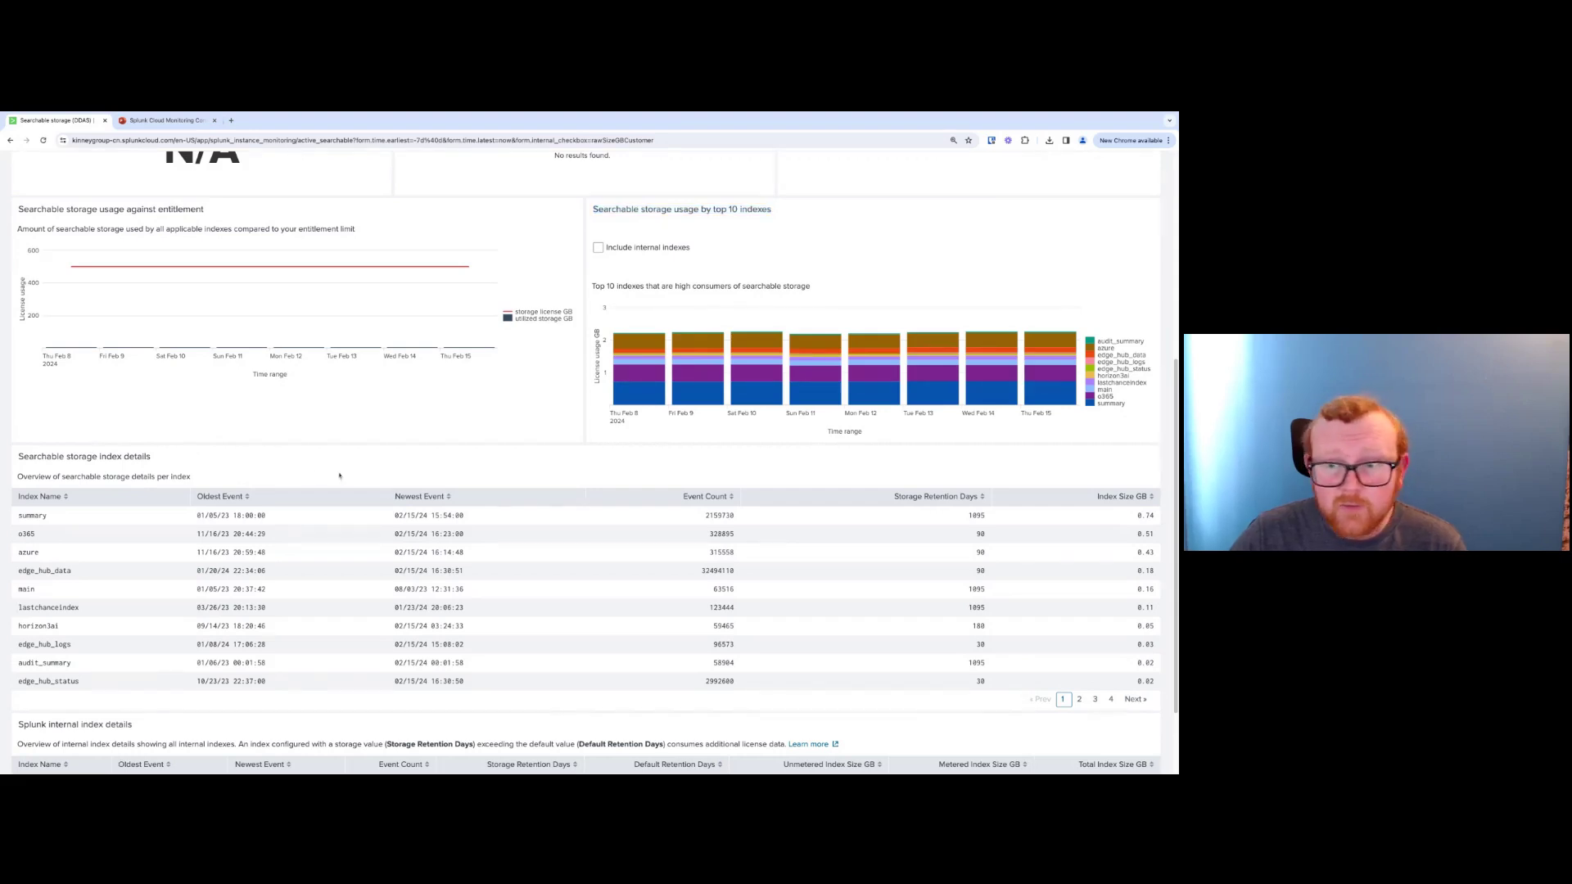
pyautogui.click(1118, 497)
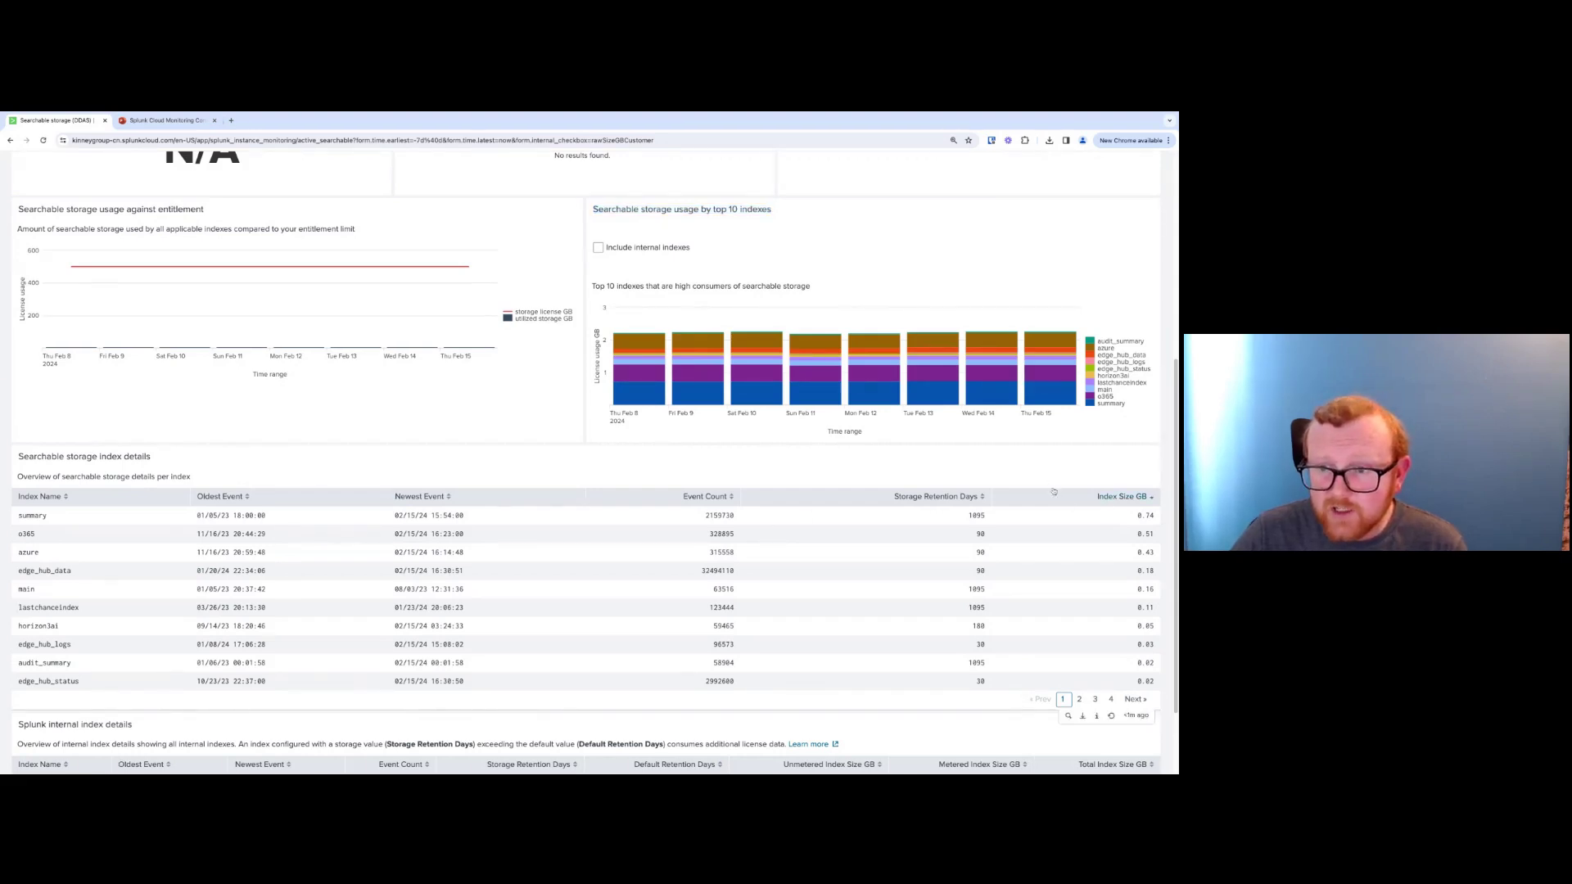
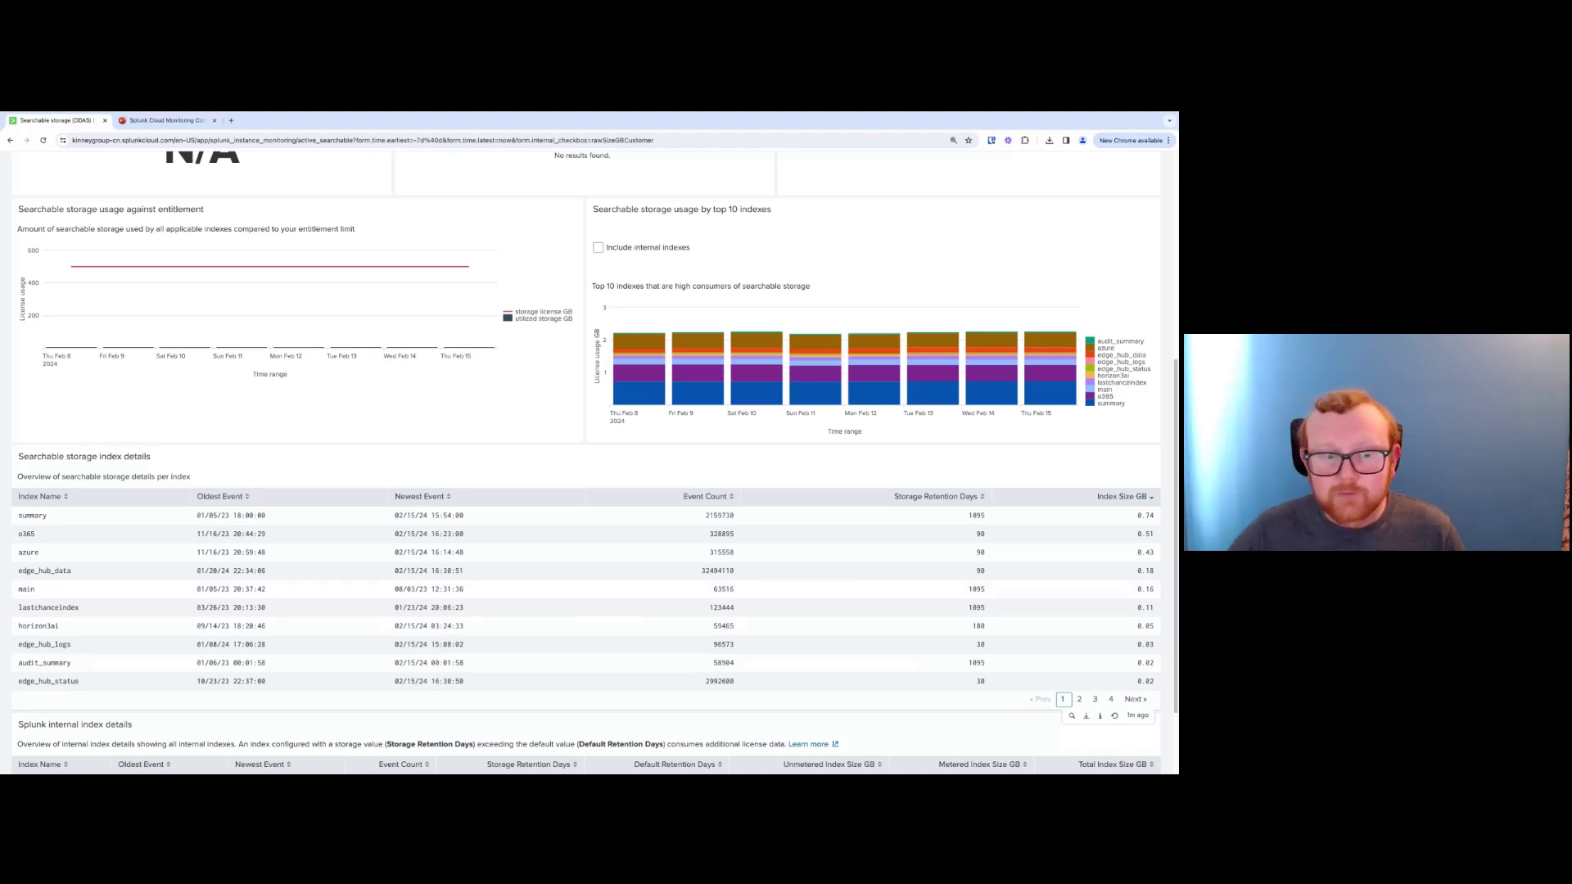
pyautogui.scroll(-1, 1013, 541)
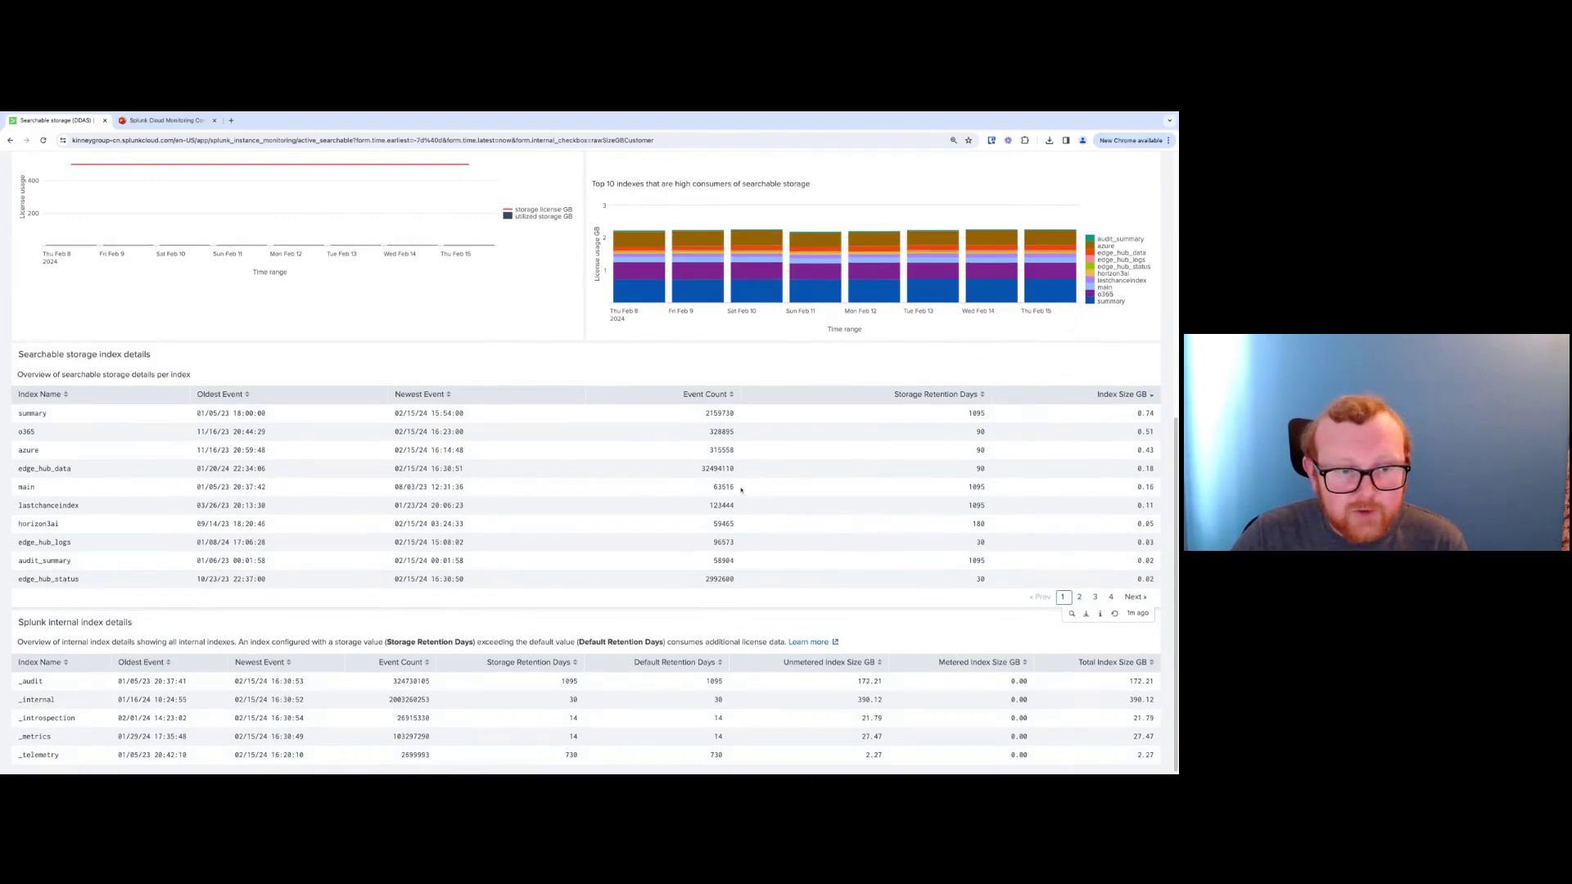
pyautogui.scroll(5, 741, 489)
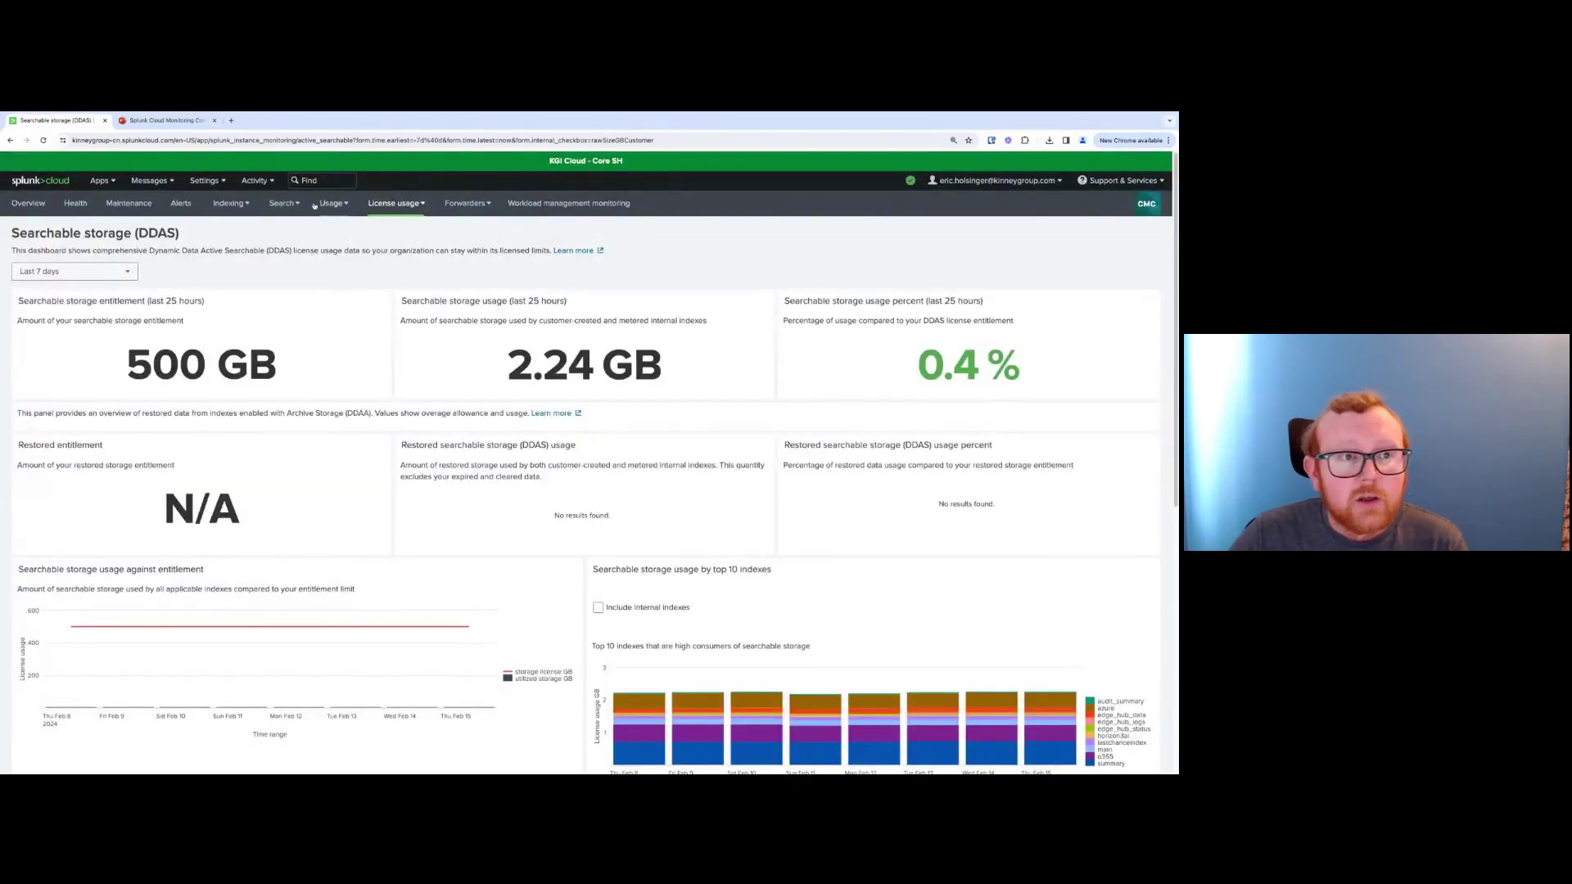
# Check the License Usage Dashboards slide in the presentation, then return to Splunk Cloud and view the list of available Forwarders dashboards
pyautogui.click(163, 121)
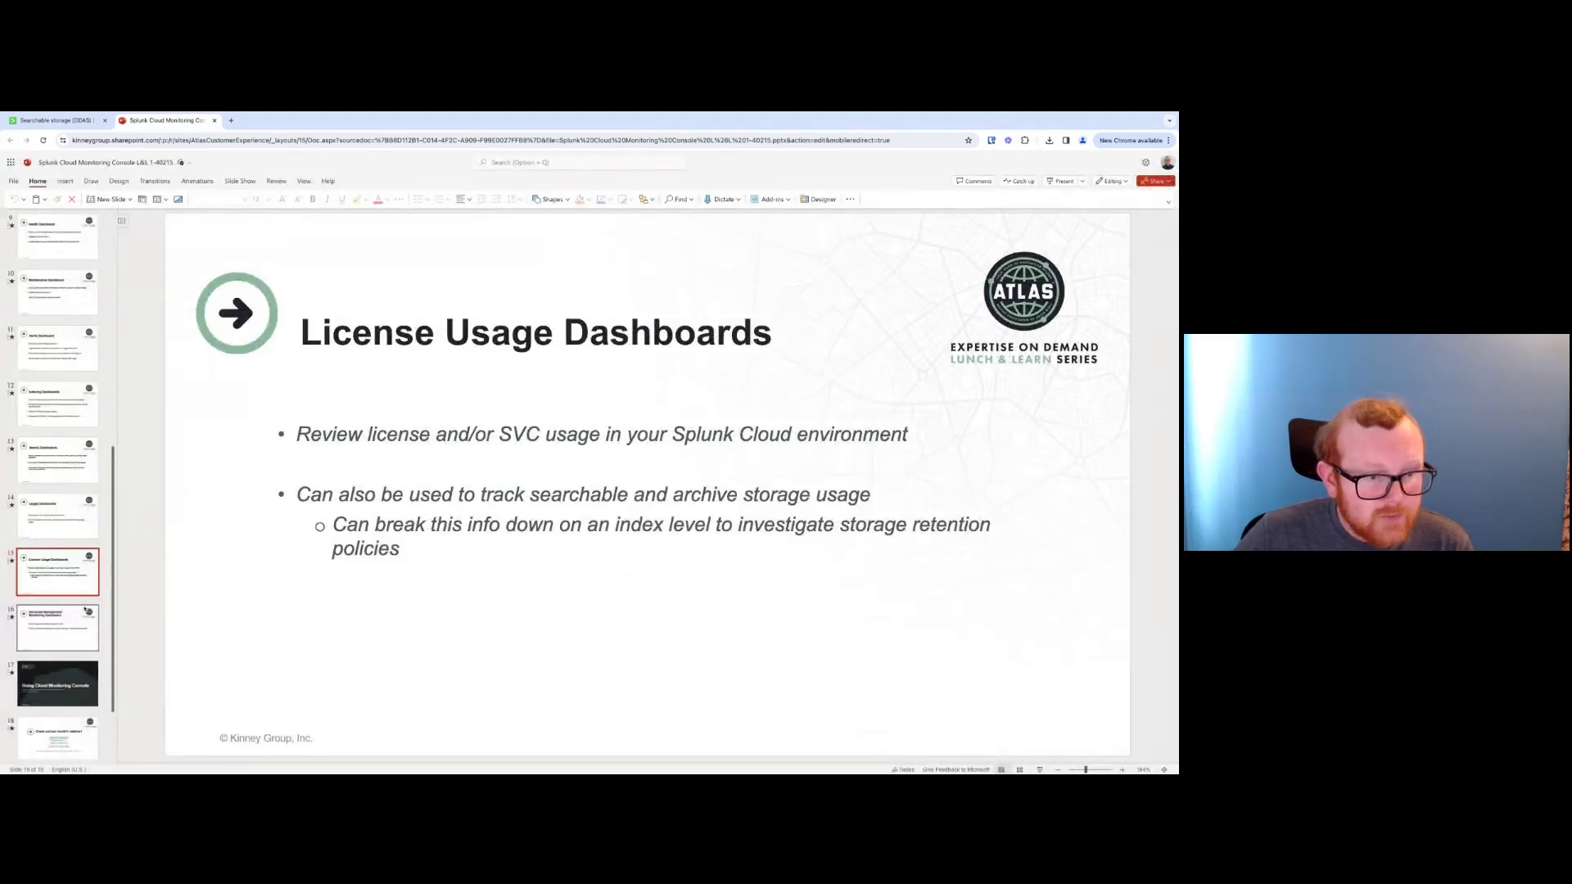
pyautogui.click(53, 121)
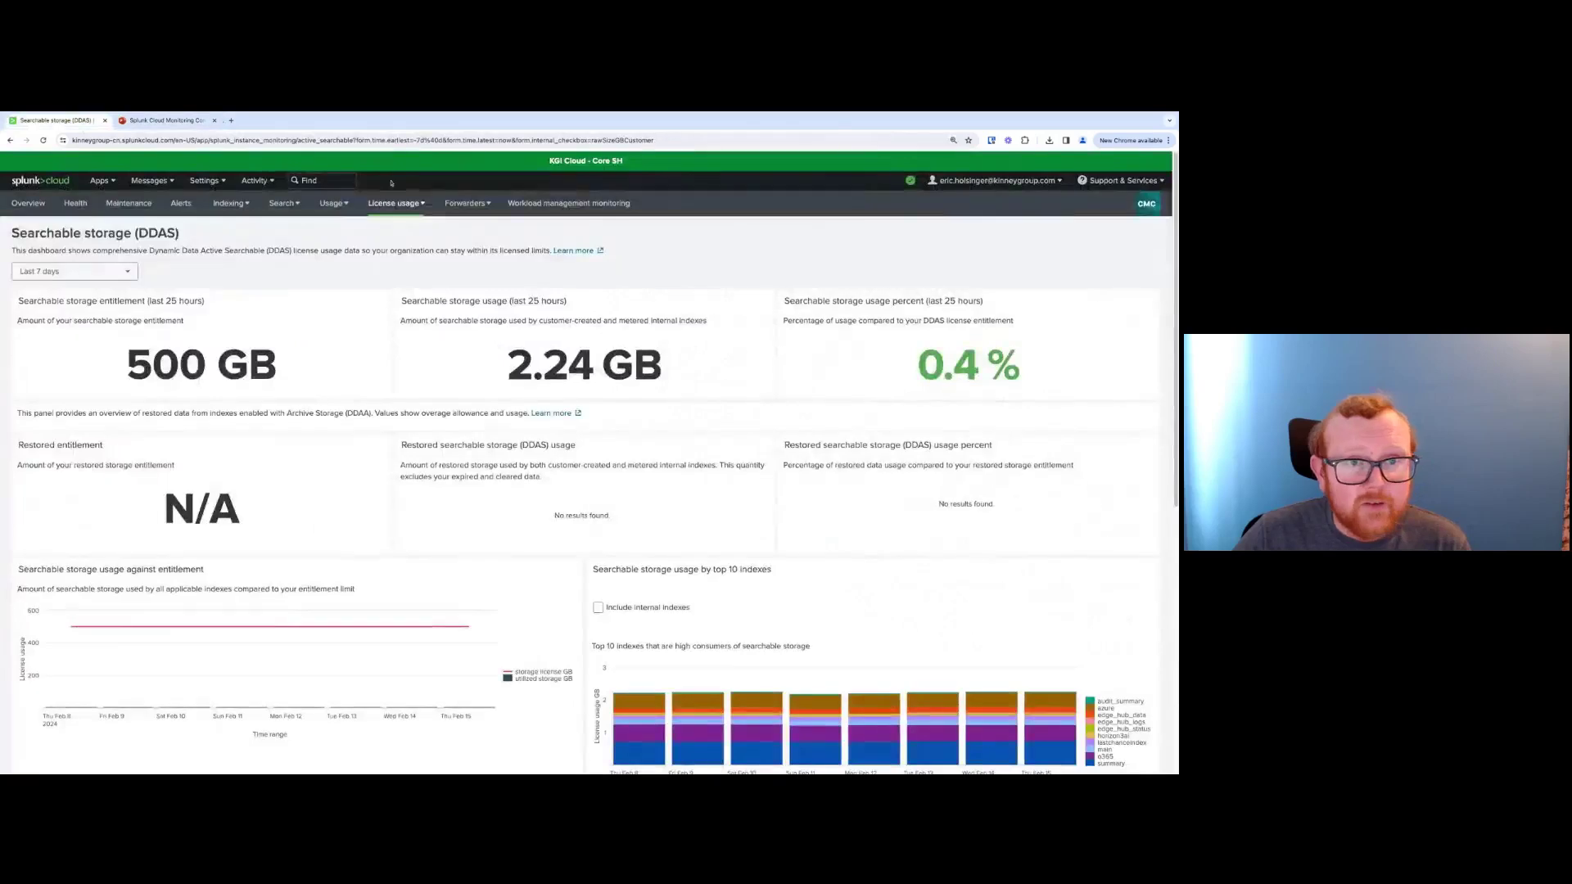
pyautogui.click(444, 207)
pyautogui.click(465, 202)
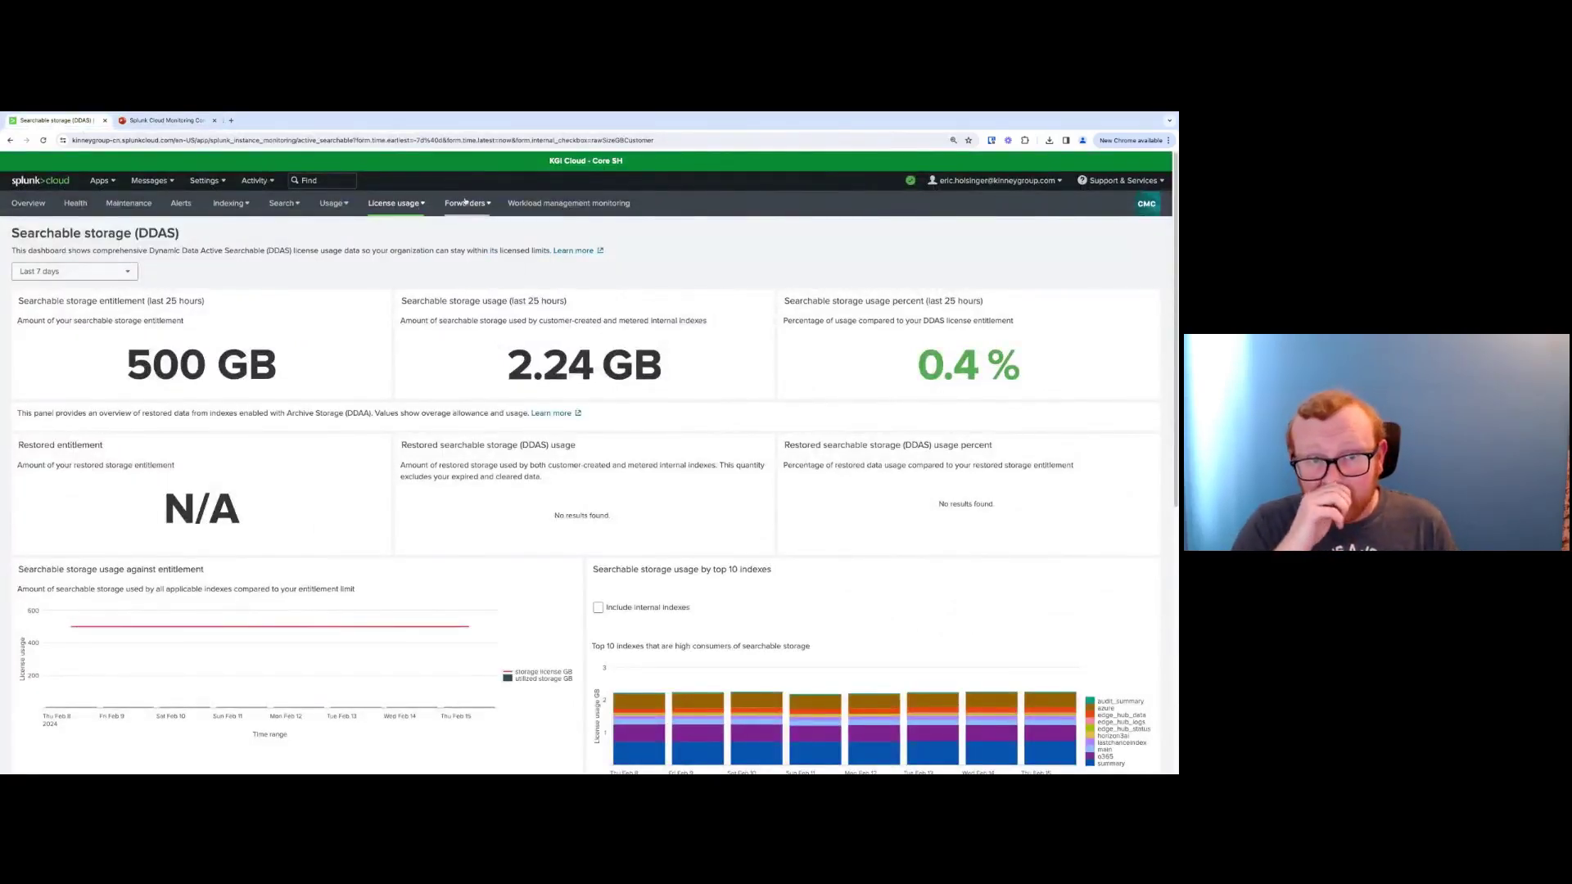
pyautogui.click(465, 202)
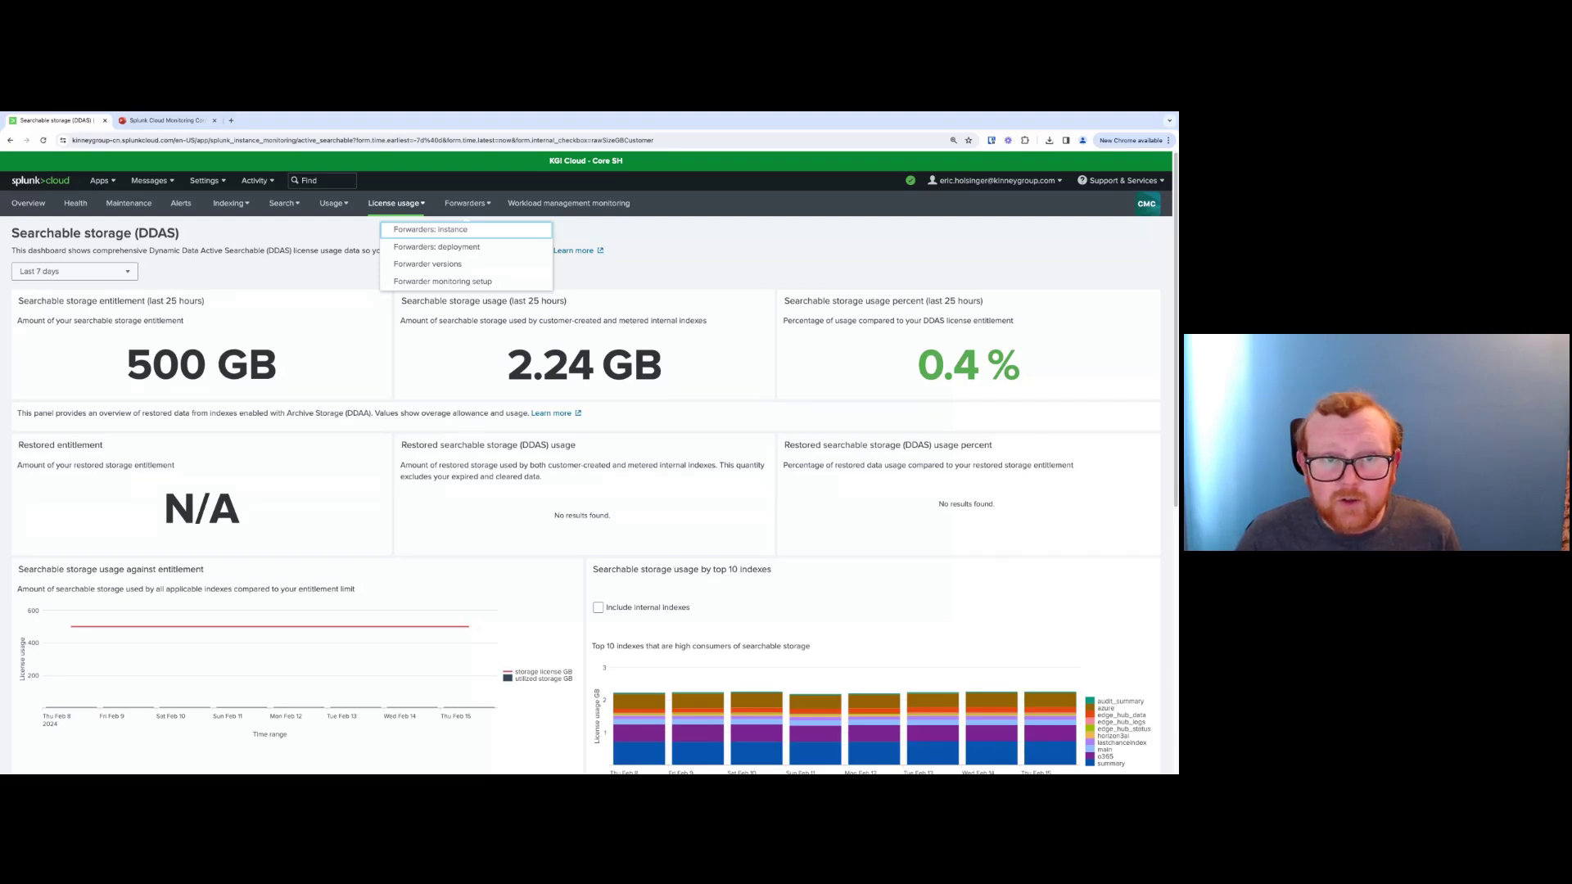
pyautogui.press('Escape')
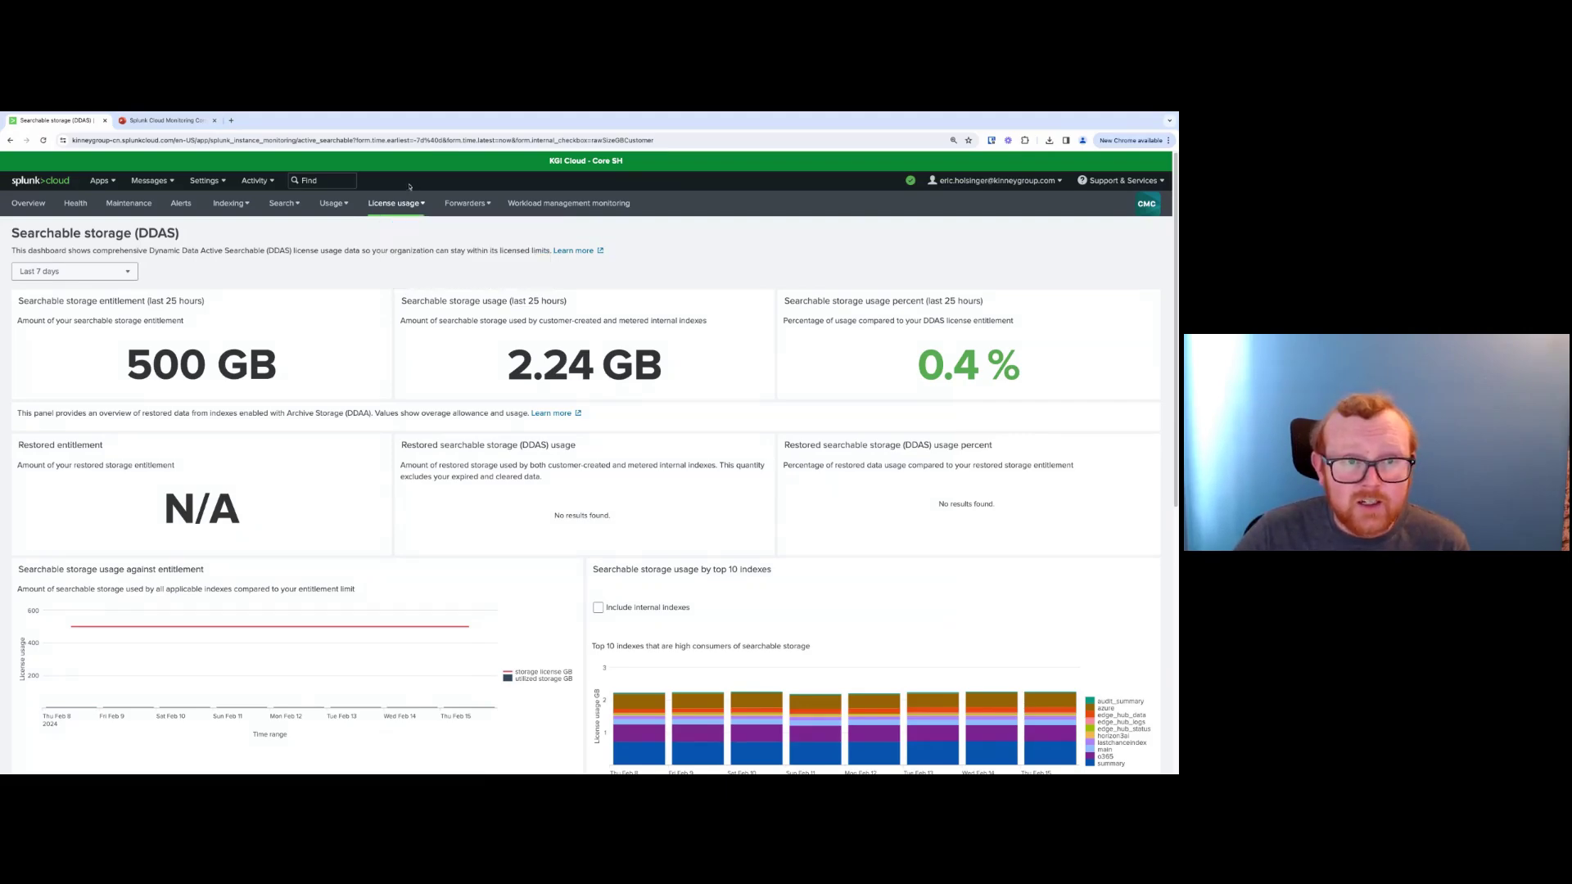
# Show the Workload Management Monitoring Dashboard slide in the presentation, then open the Workload management monitoring dashboard in Splunk Cloud
pyautogui.click(172, 120)
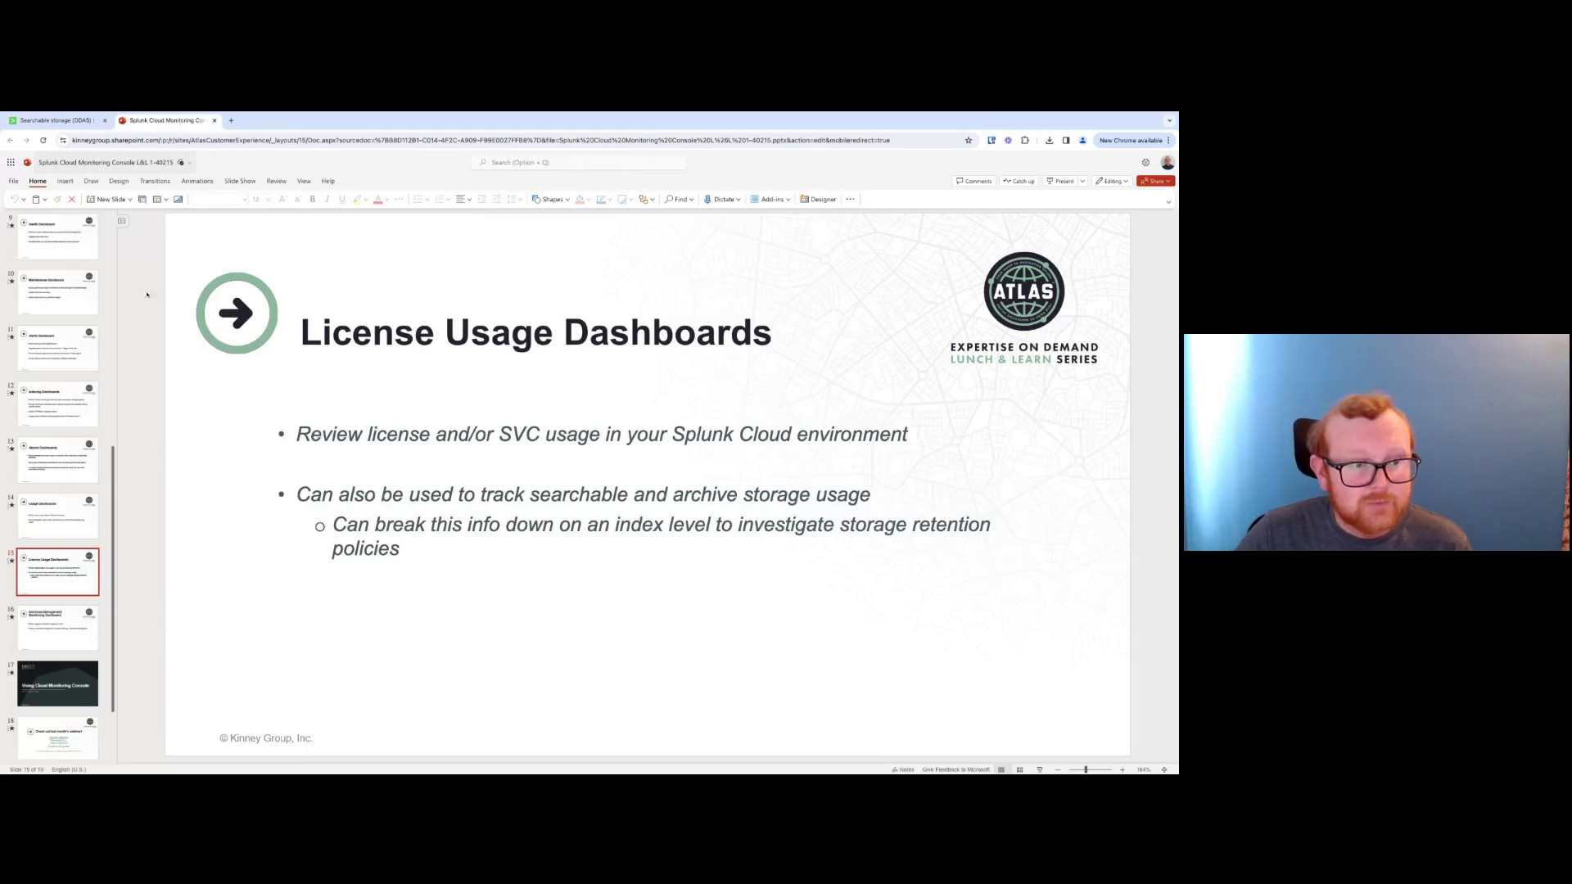
pyautogui.click(50, 649)
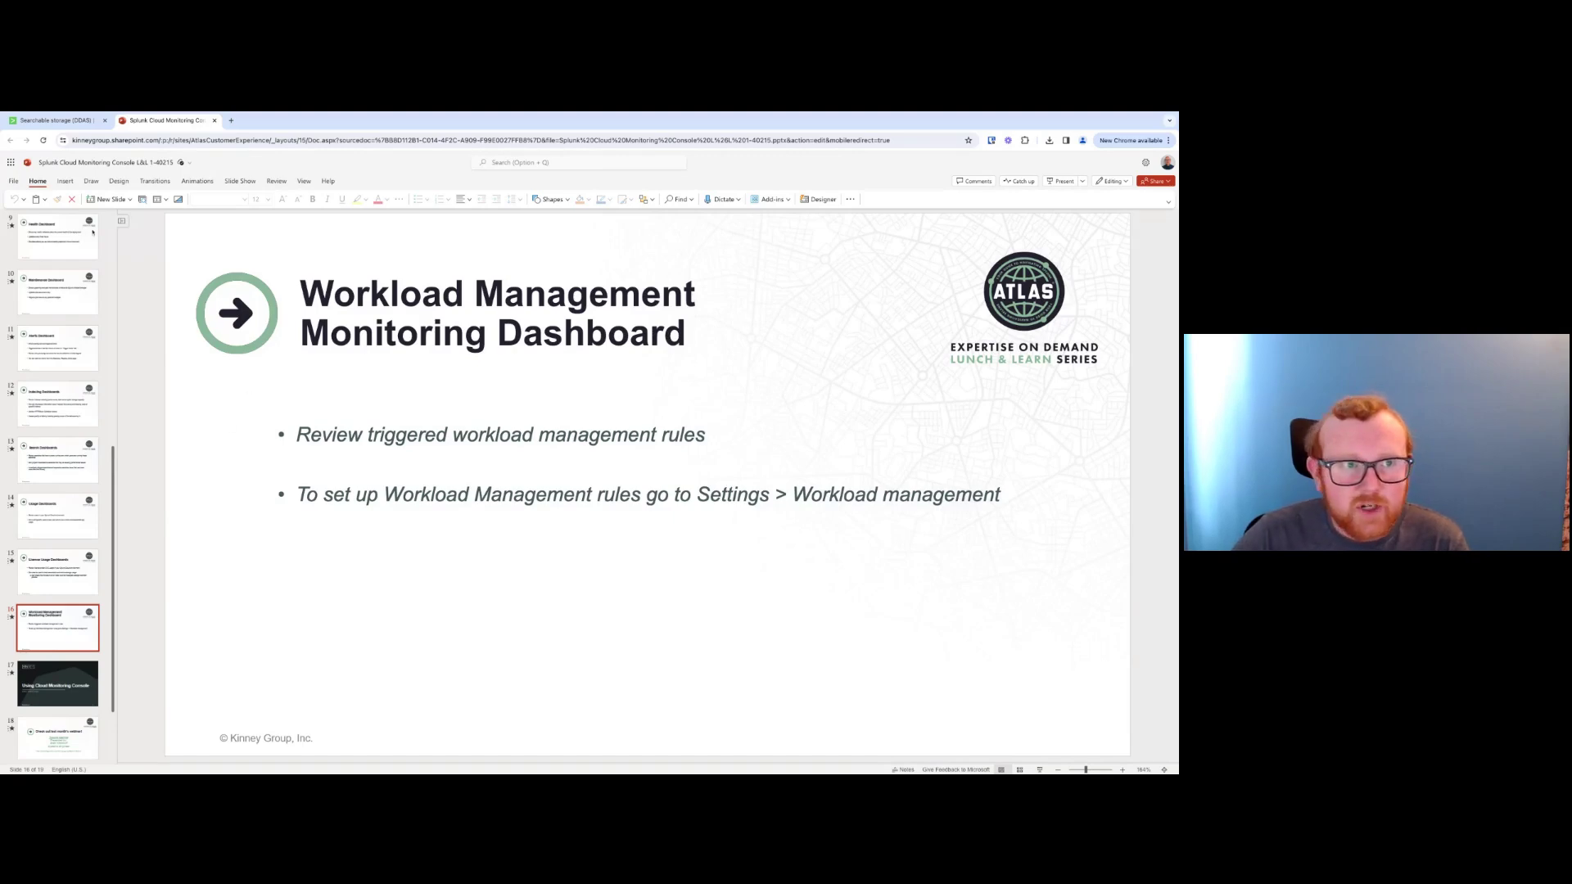
pyautogui.click(57, 121)
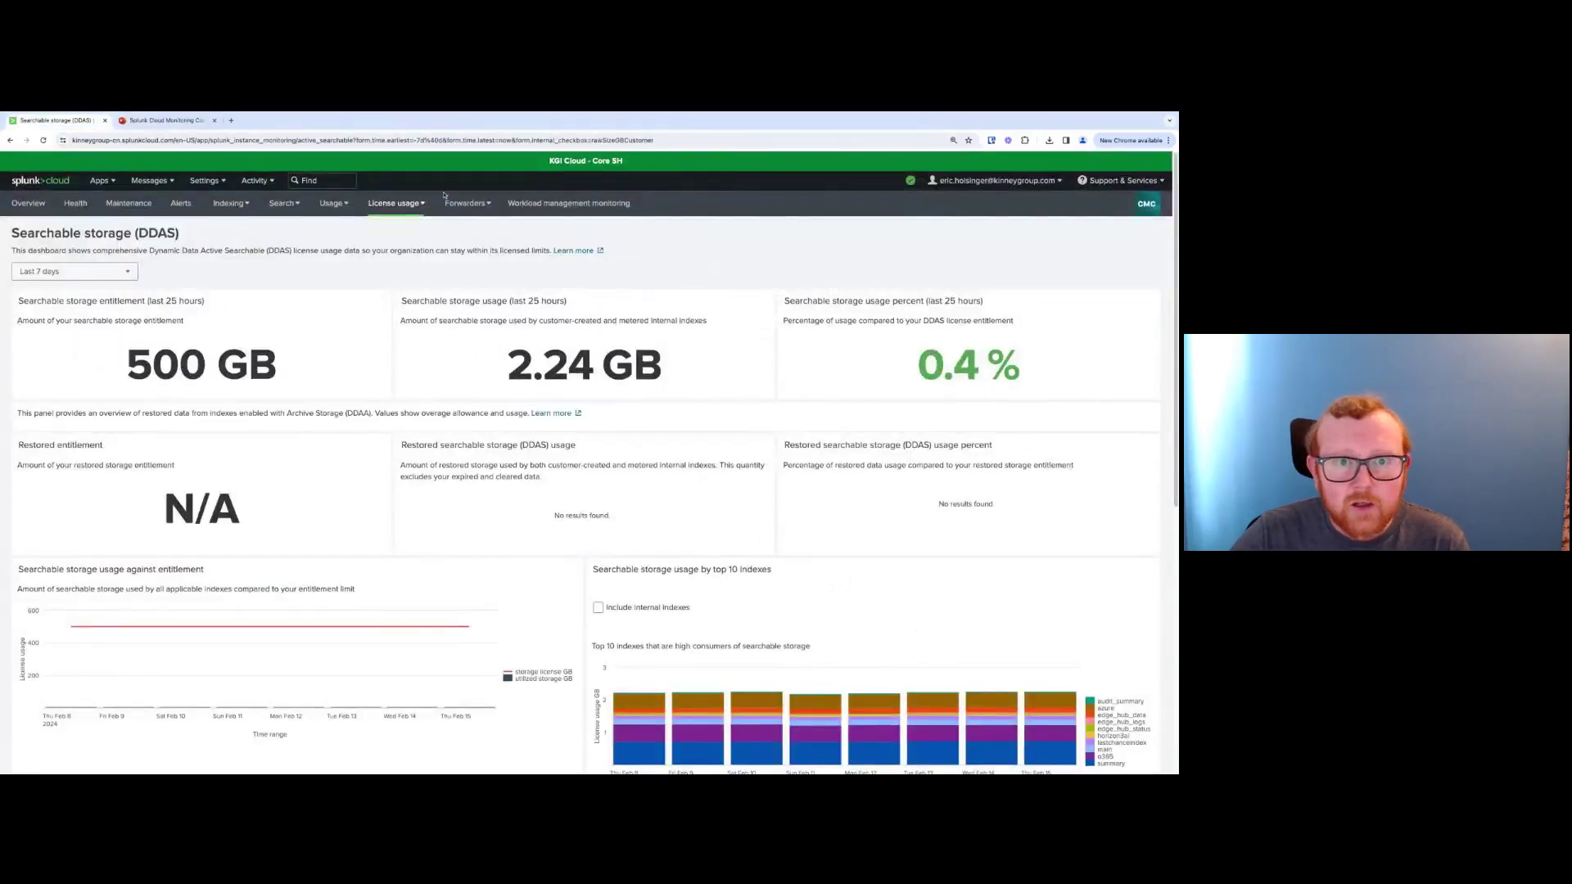
pyautogui.click(568, 204)
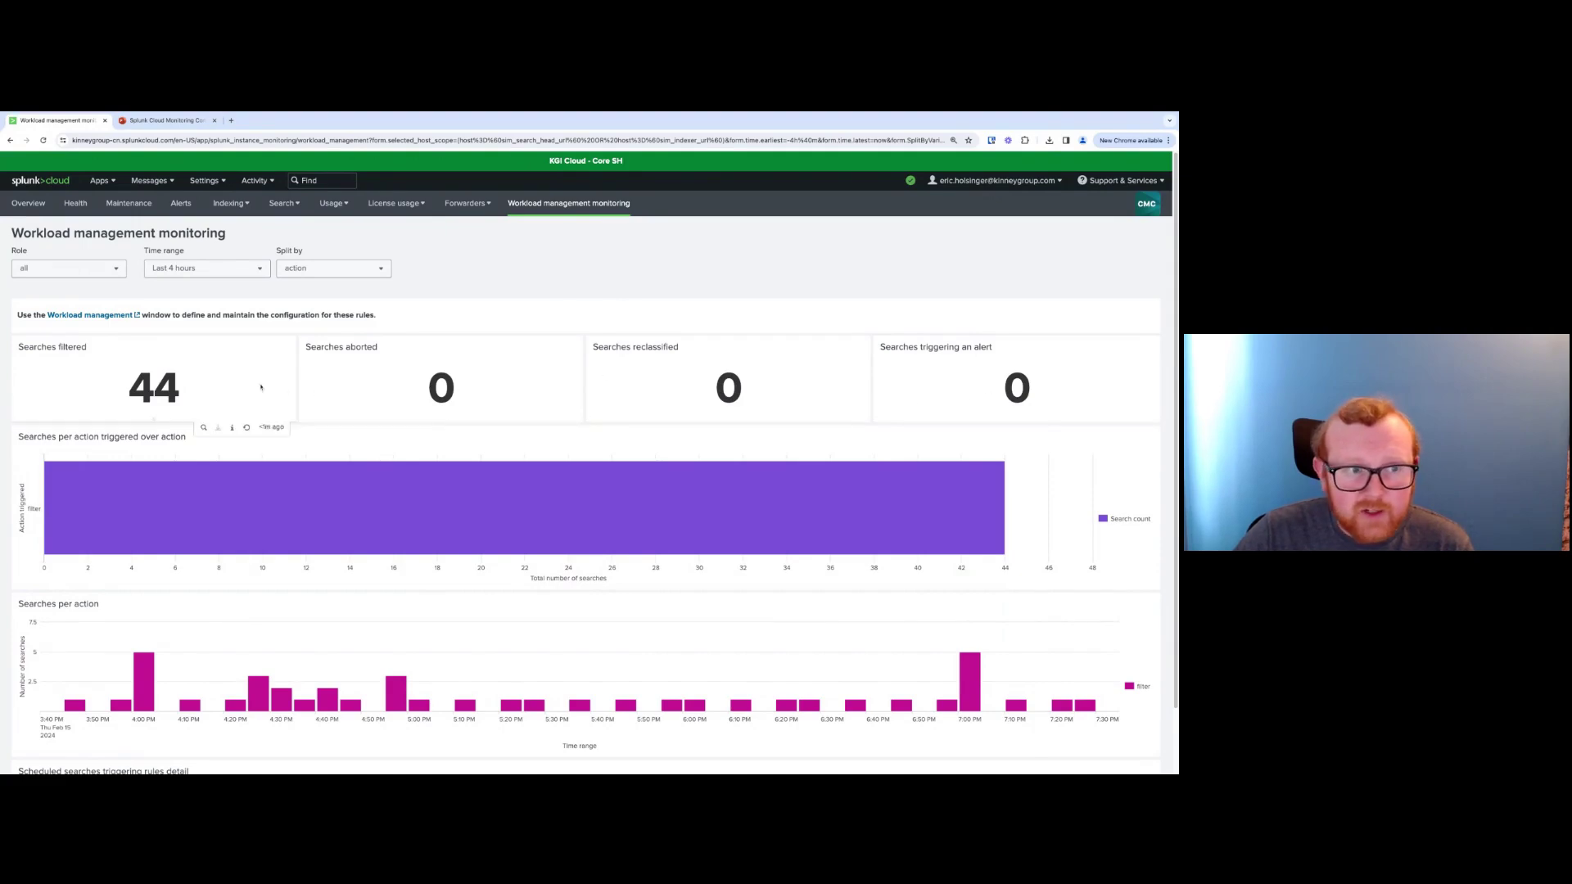
# Open the Workload Management configuration, review its admission rules and workload rules, and return to the monitoring dashboard
pyautogui.click(70, 316)
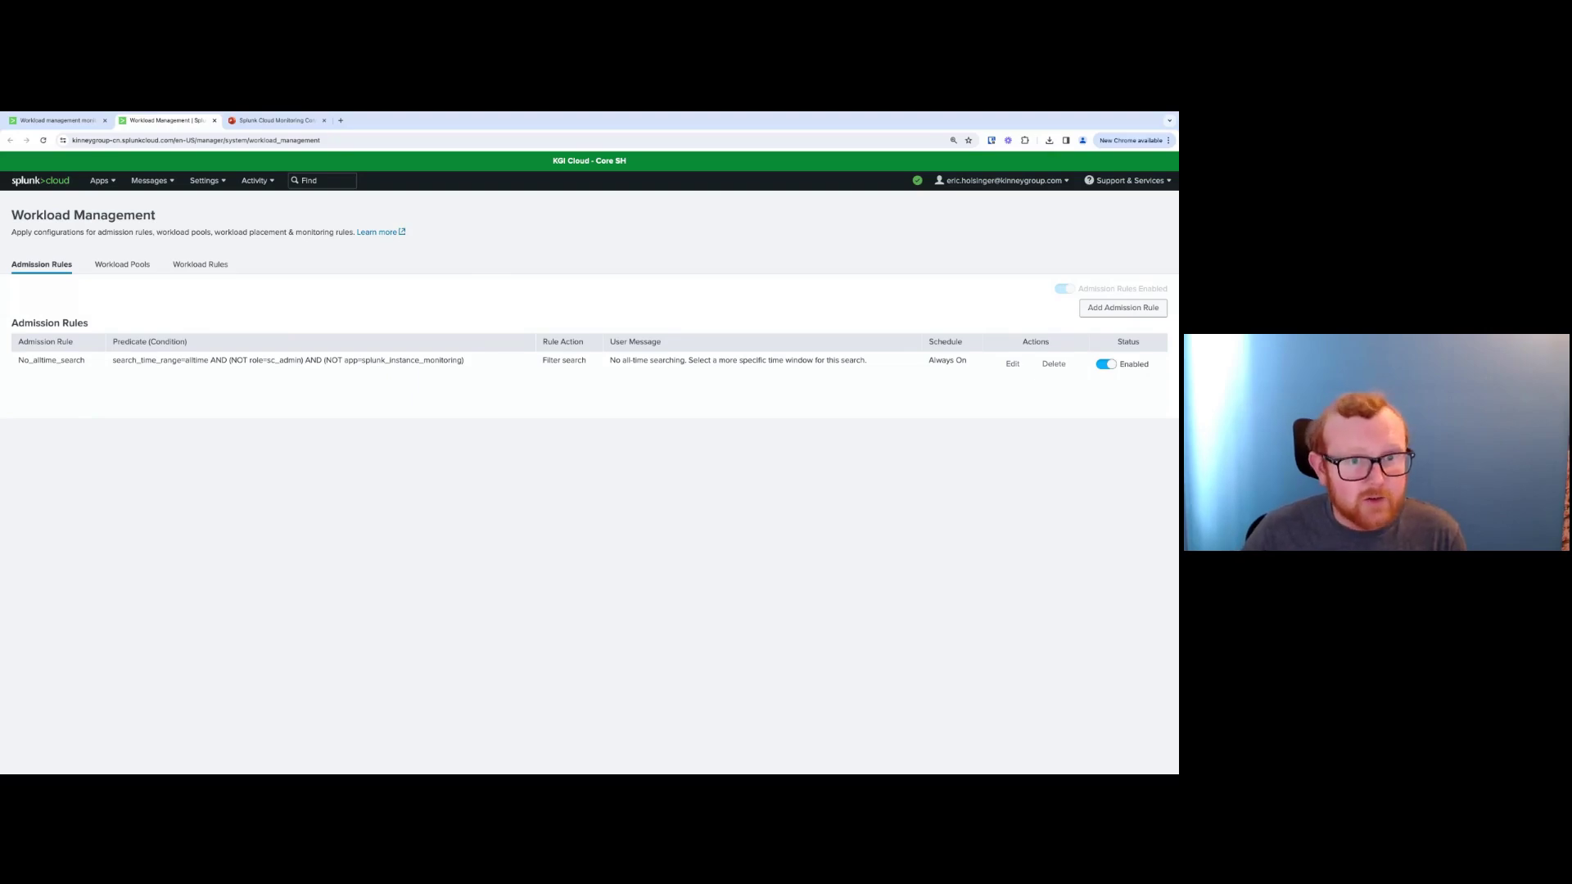
pyautogui.click(196, 266)
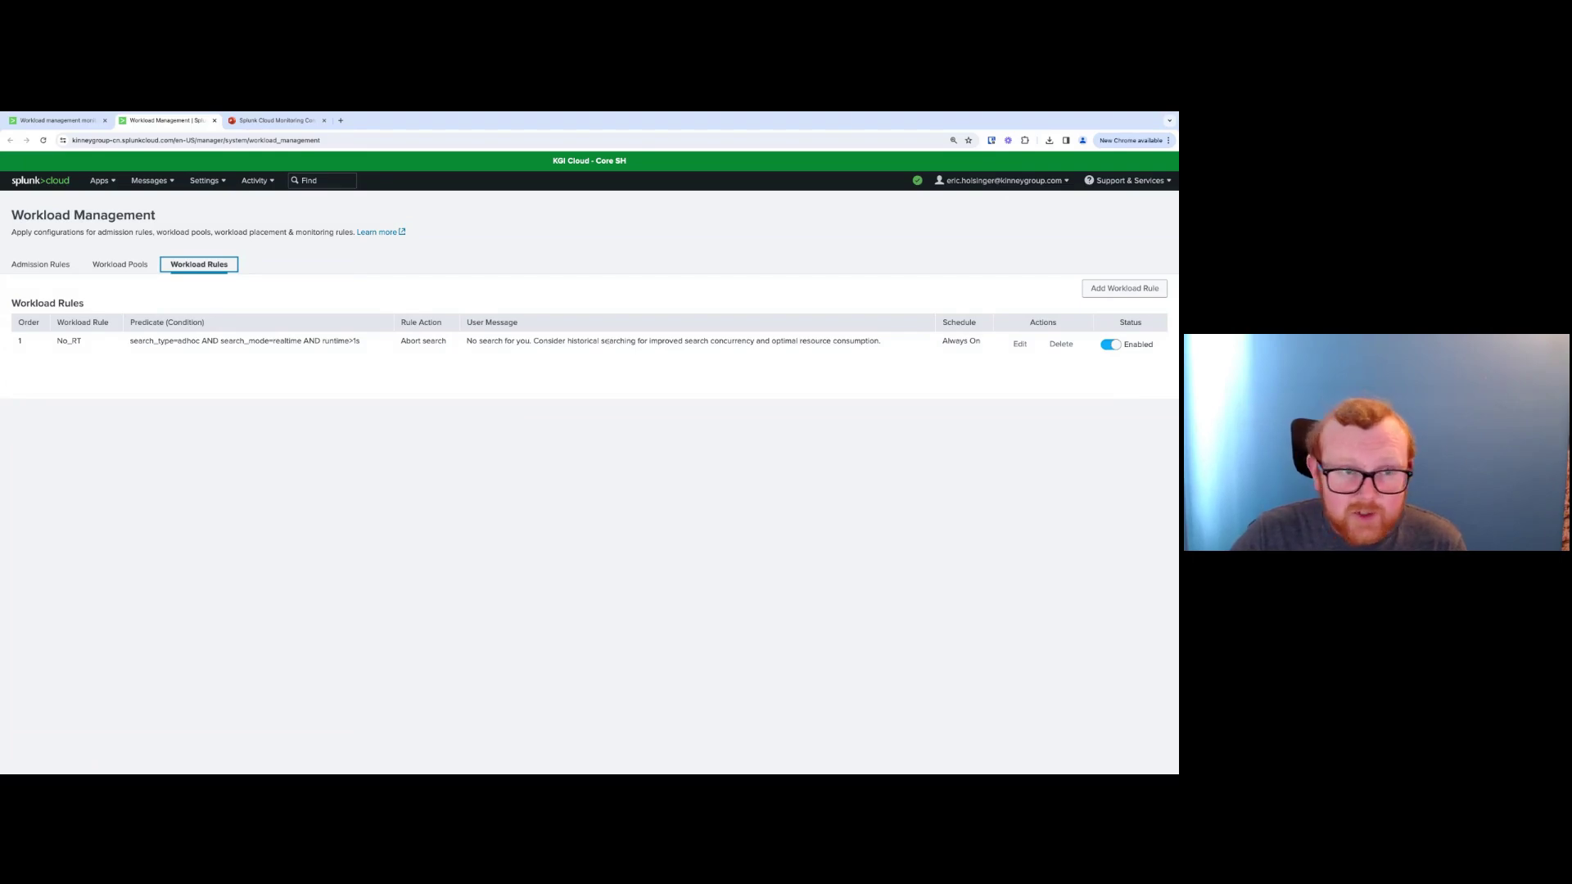
pyautogui.click(51, 266)
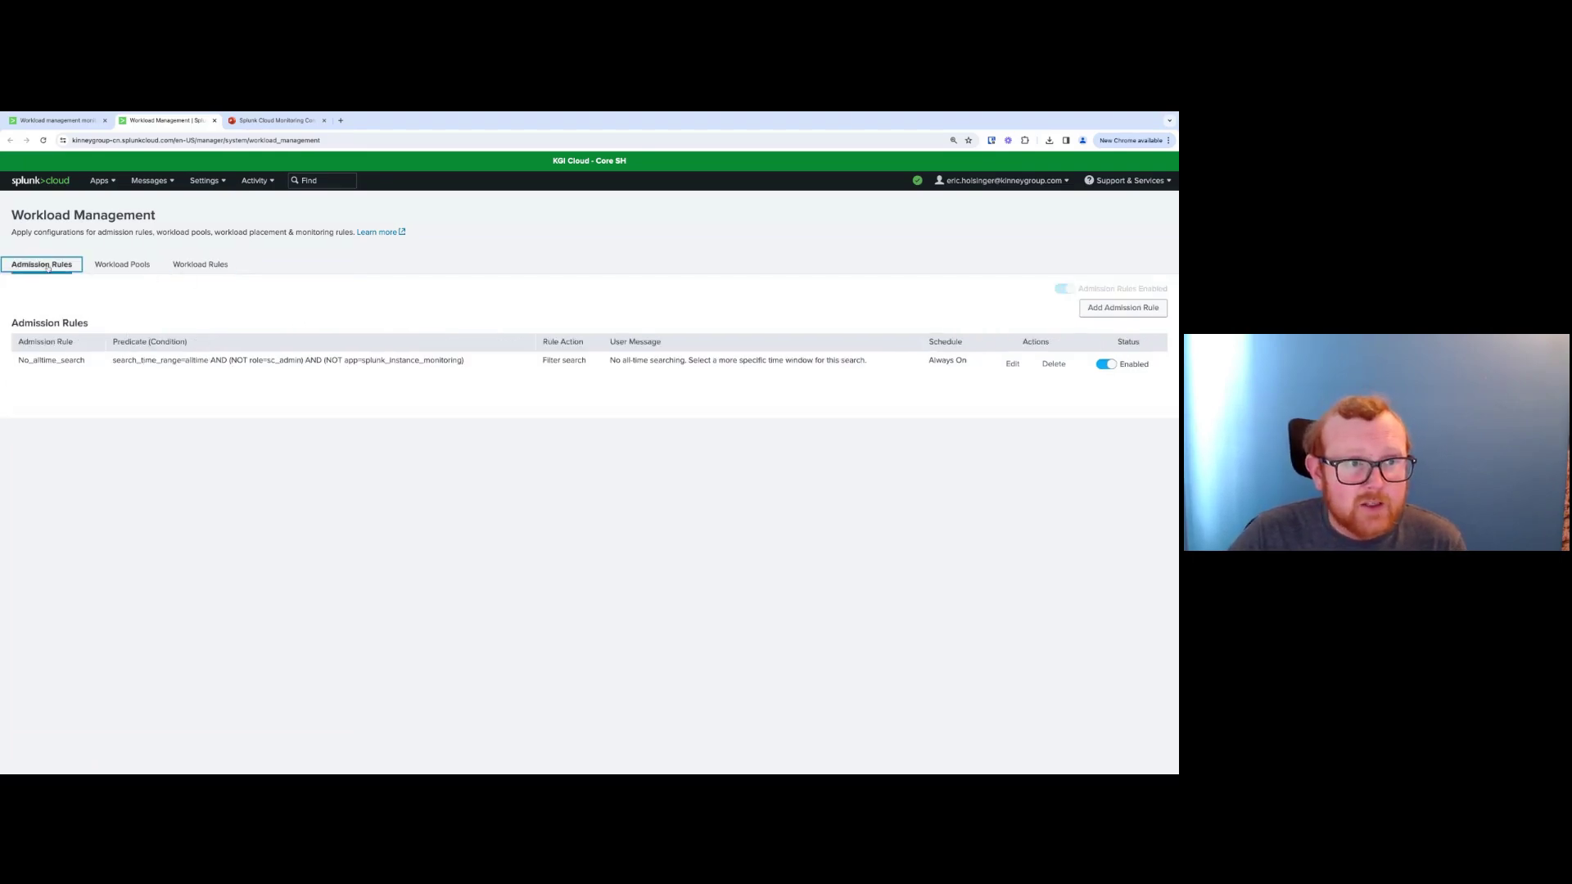
pyautogui.click(68, 125)
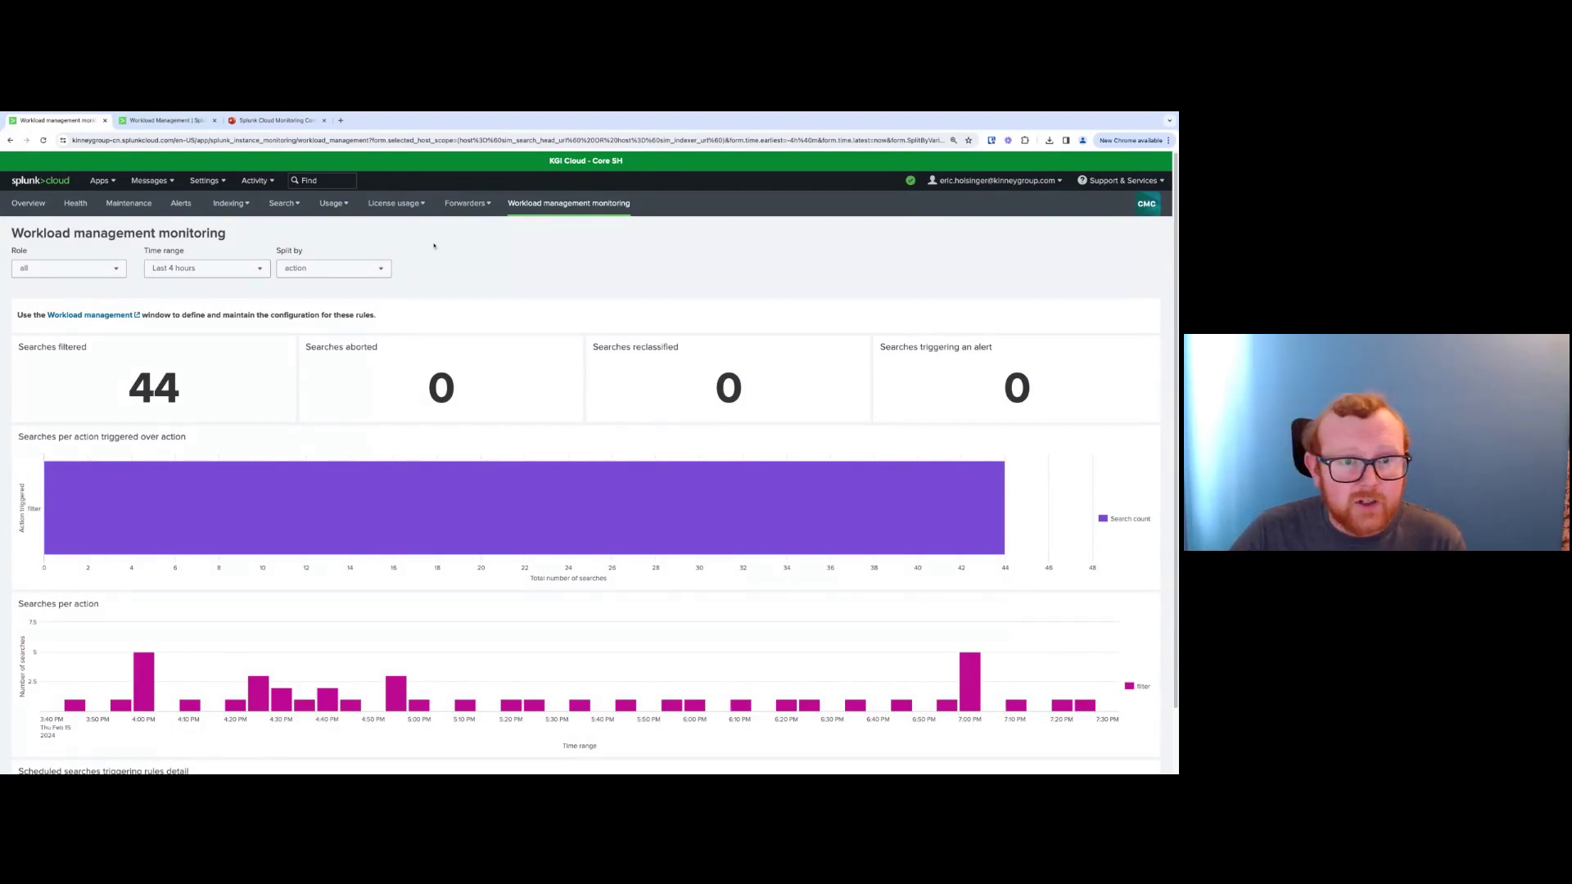
# Review the filtered searches, open the search details for ES Saved Searches Base, and return to the Workload management monitoring dashboard
pyautogui.doubleClick(185, 387)
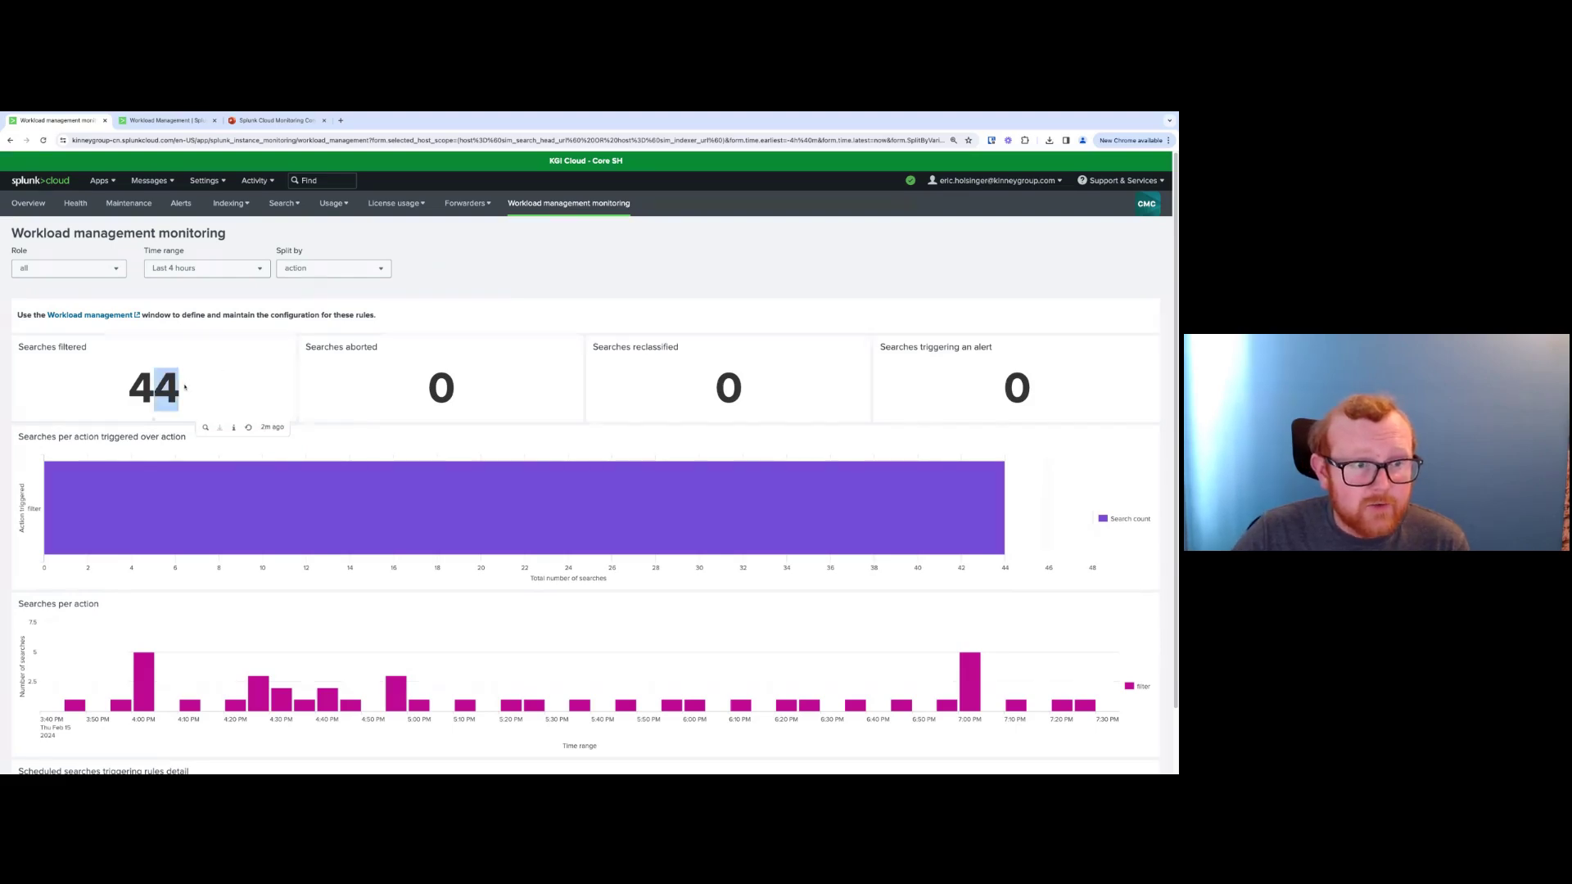
pyautogui.click(185, 388)
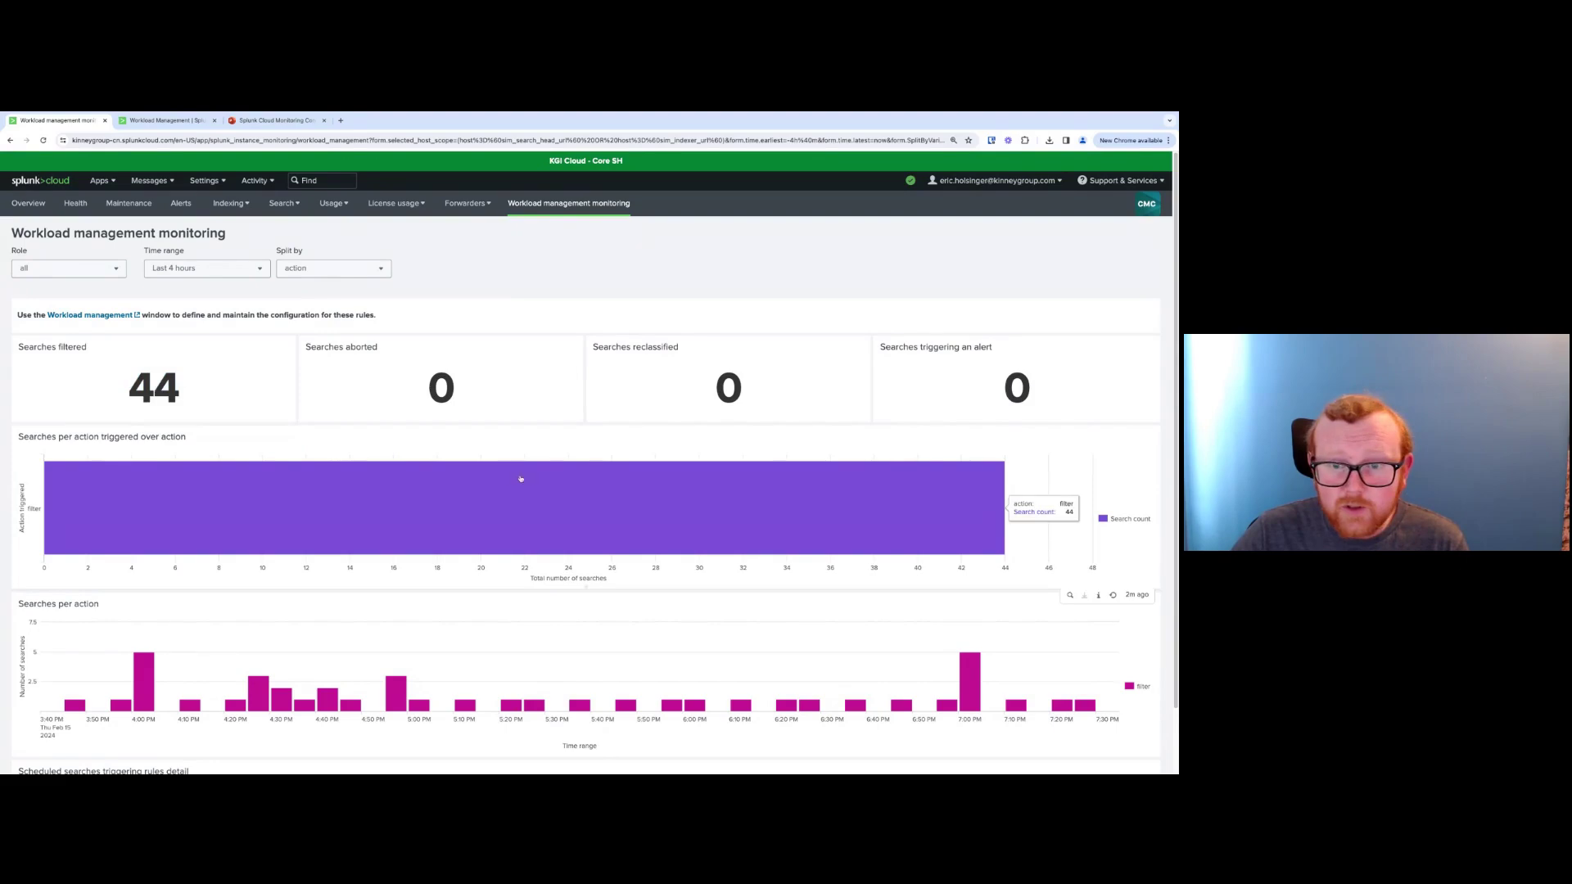
pyautogui.scroll(-1, 525, 500)
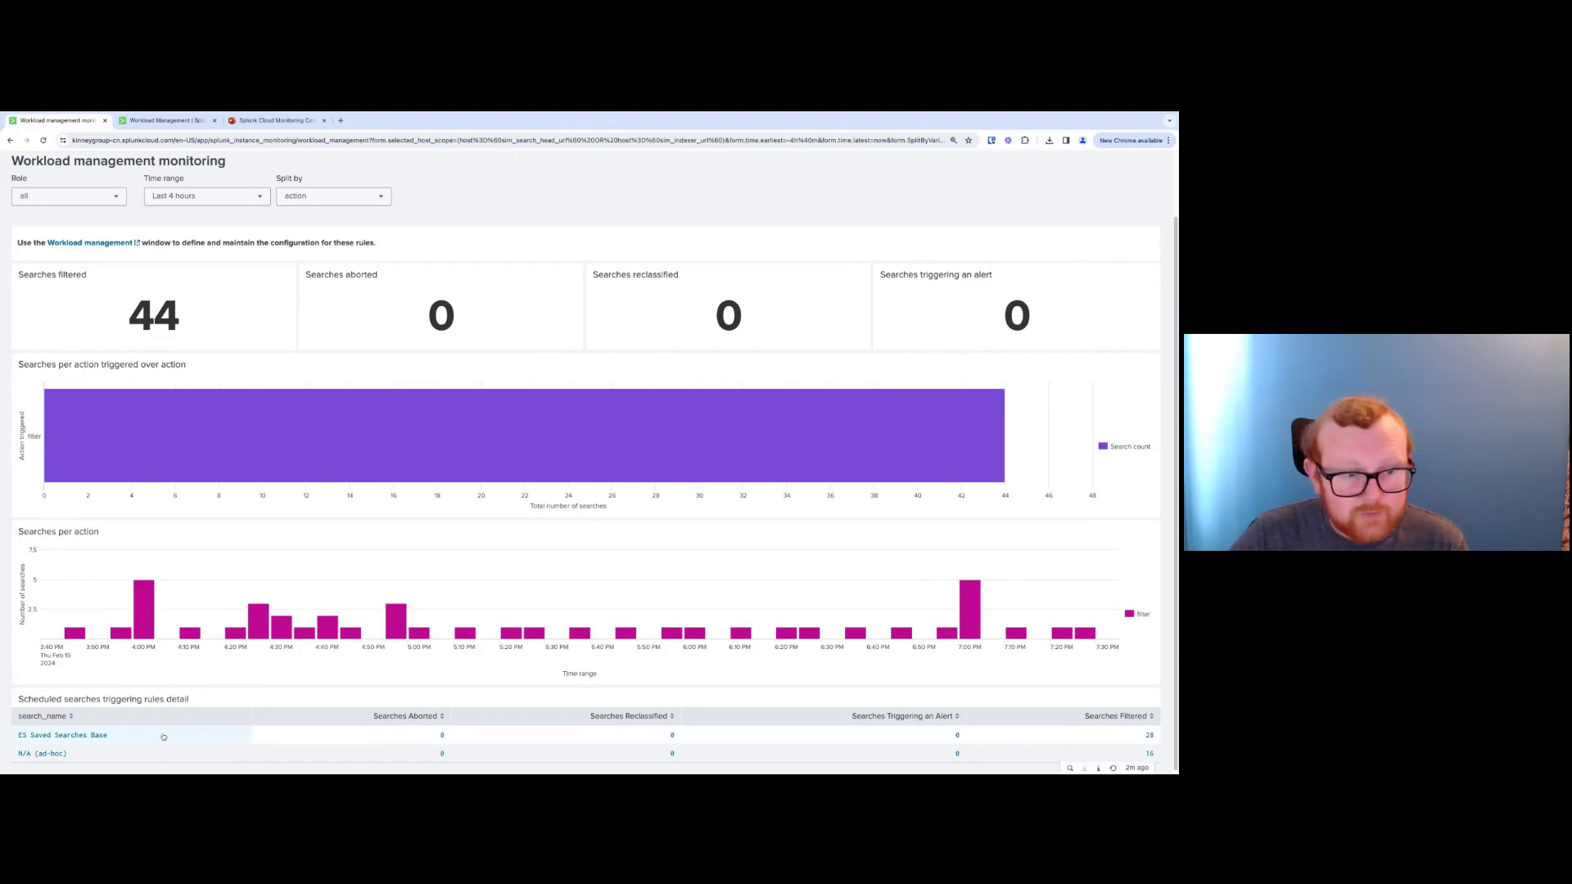
pyautogui.click(181, 728)
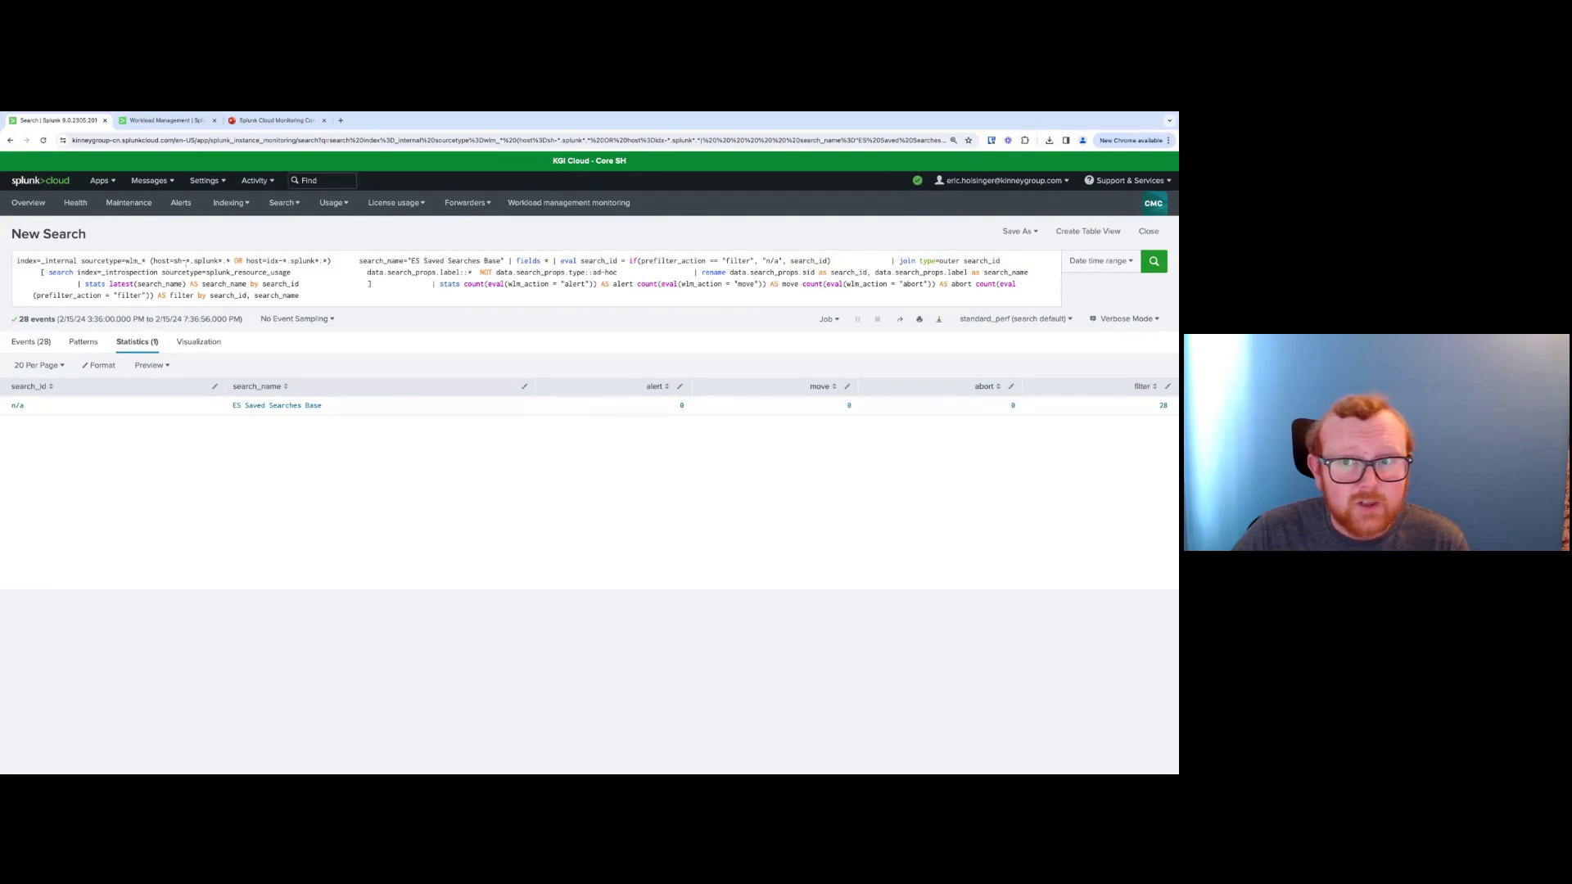
pyautogui.click(10, 140)
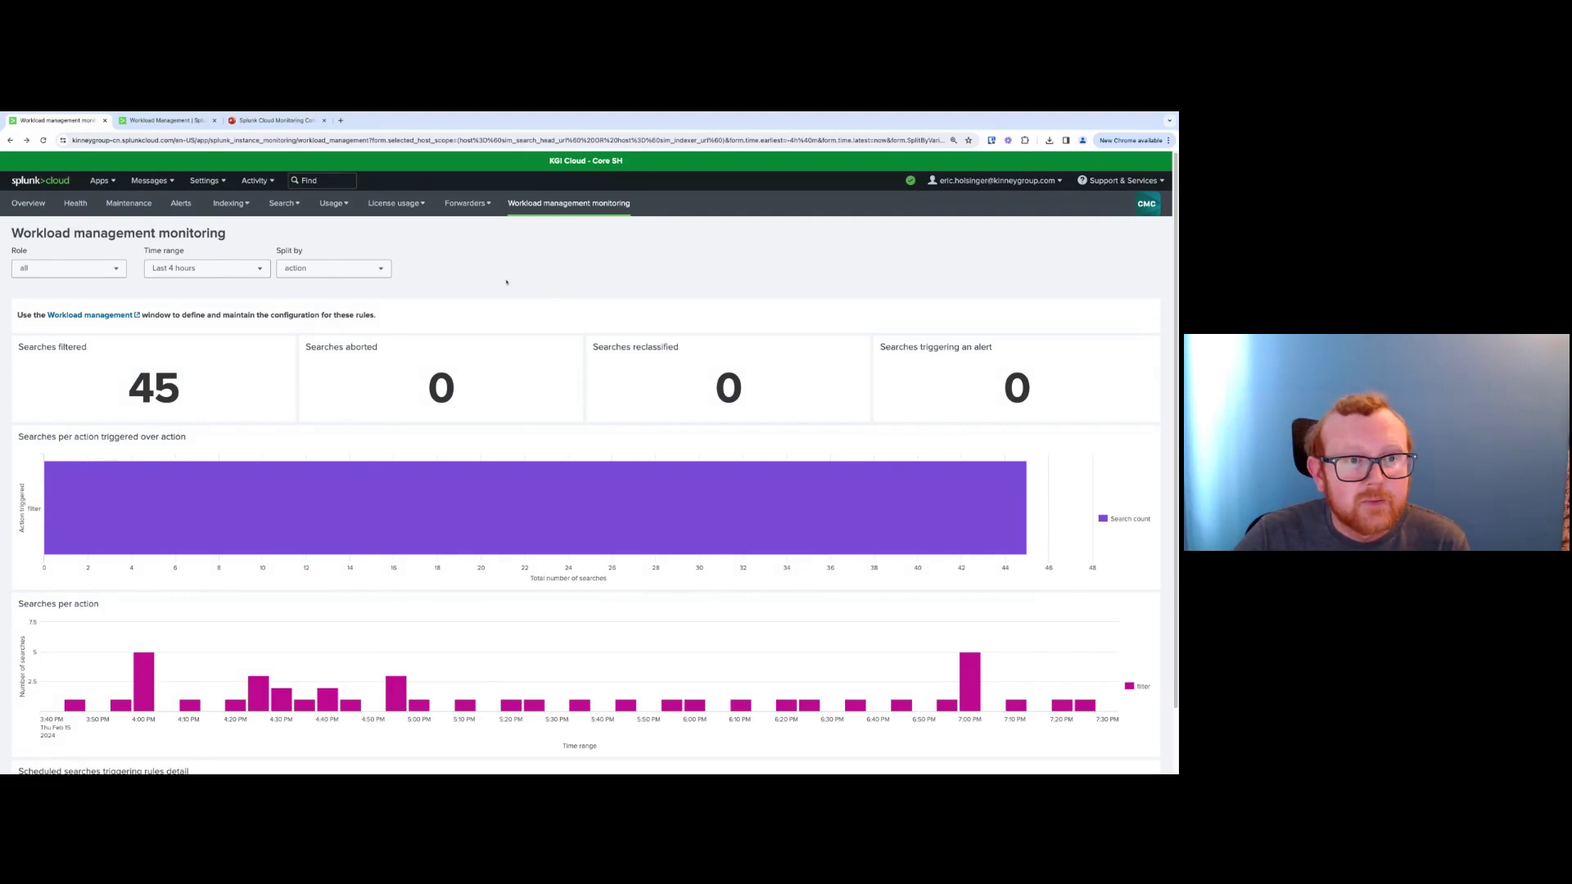
# Split the workload management charts by rule and review the searches per rule and the scheduled searches triggering rules
pyautogui.click(372, 268)
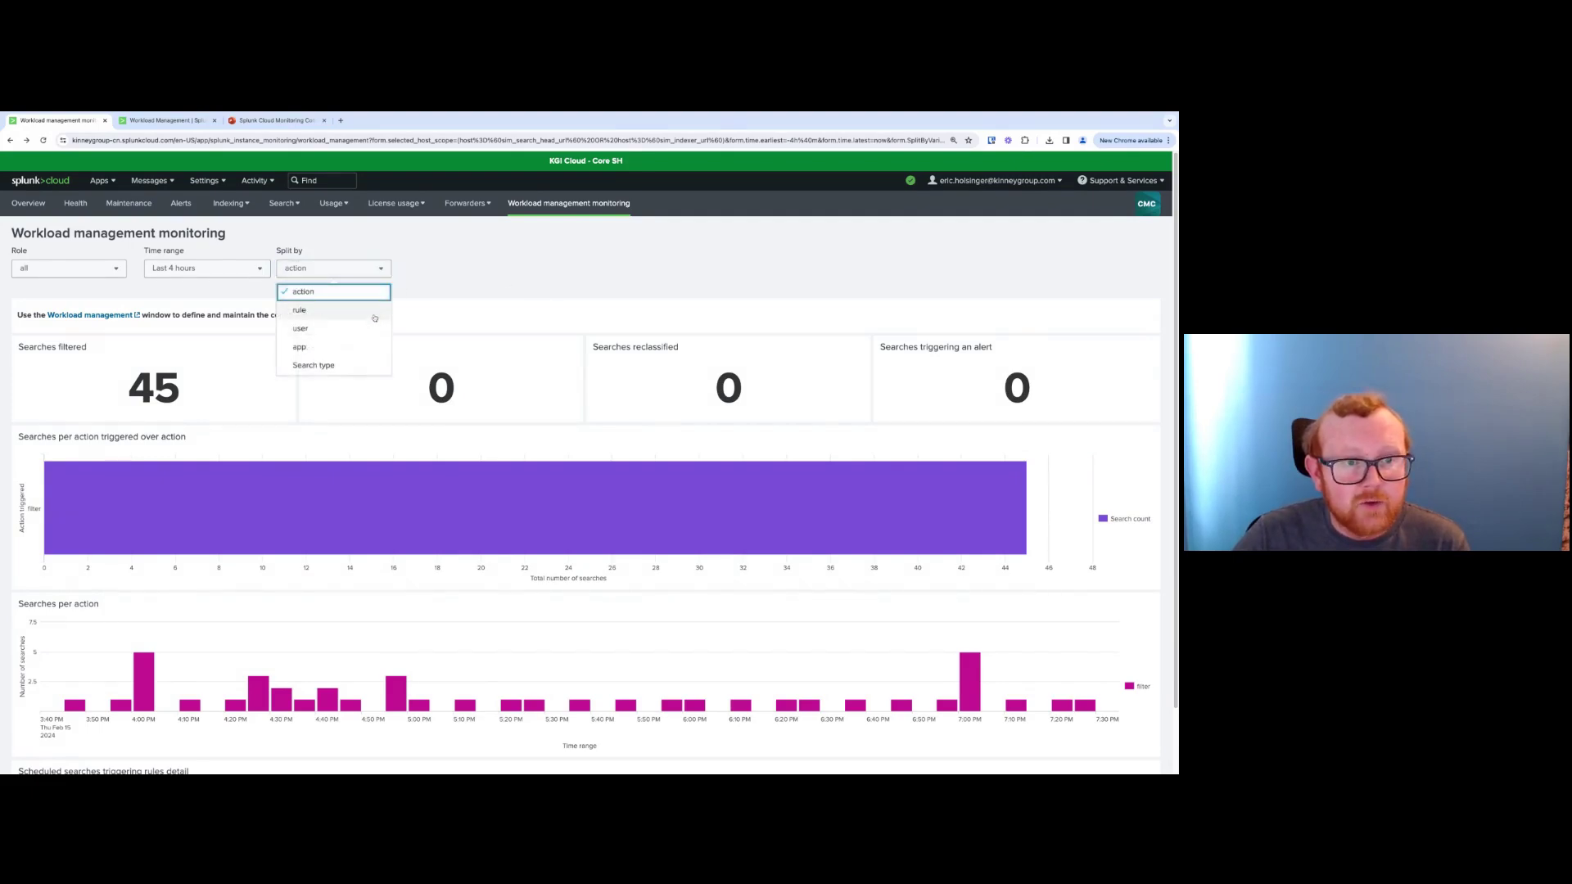
pyautogui.click(366, 313)
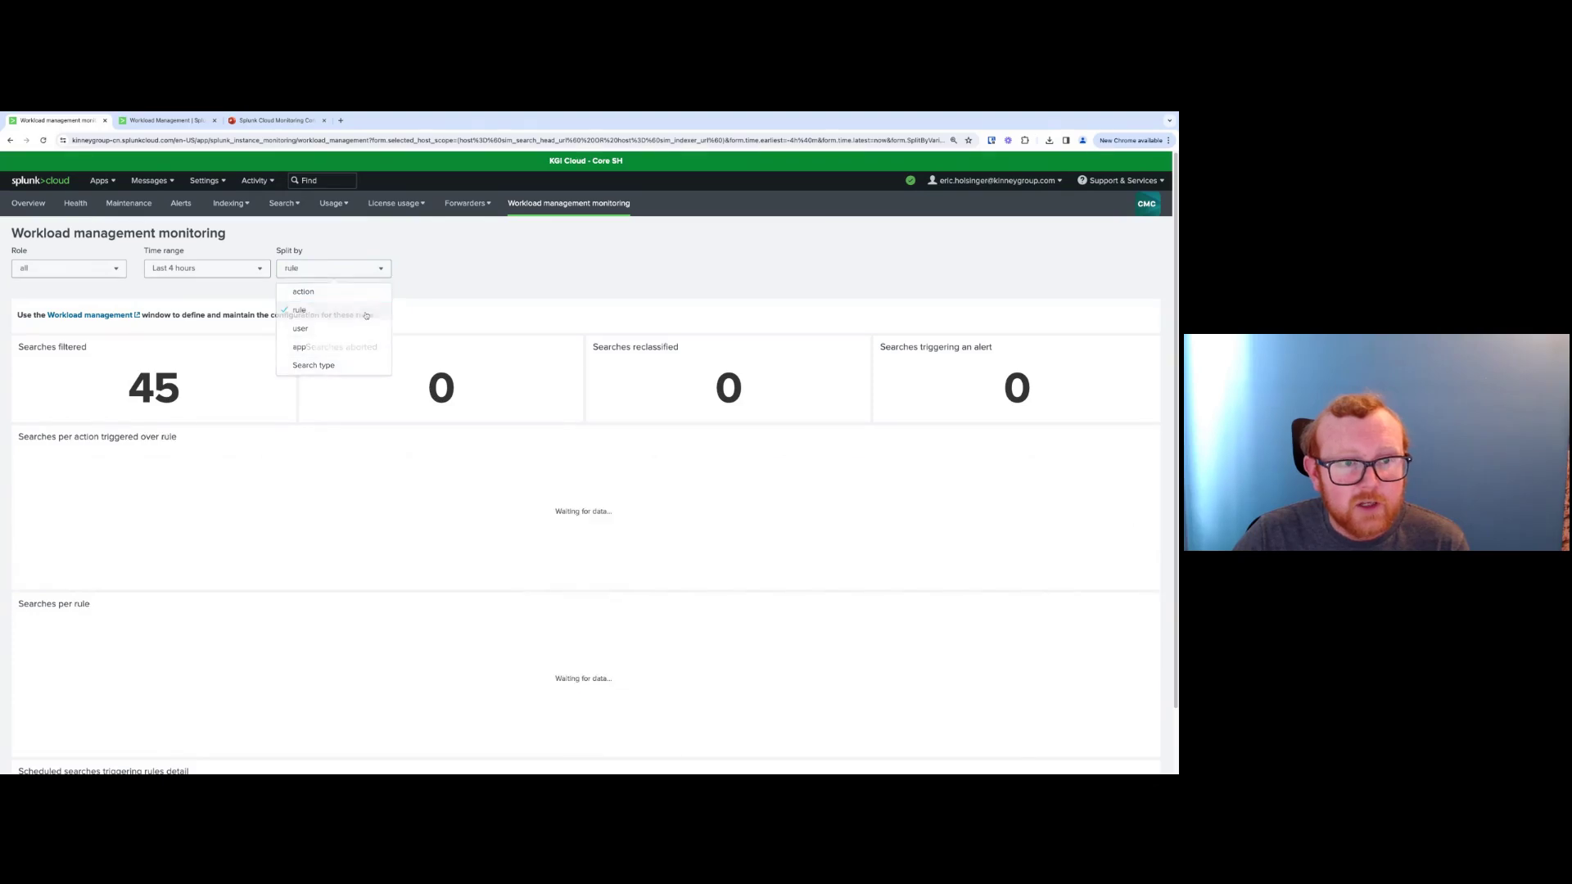
pyautogui.scroll(-1, 453, 273)
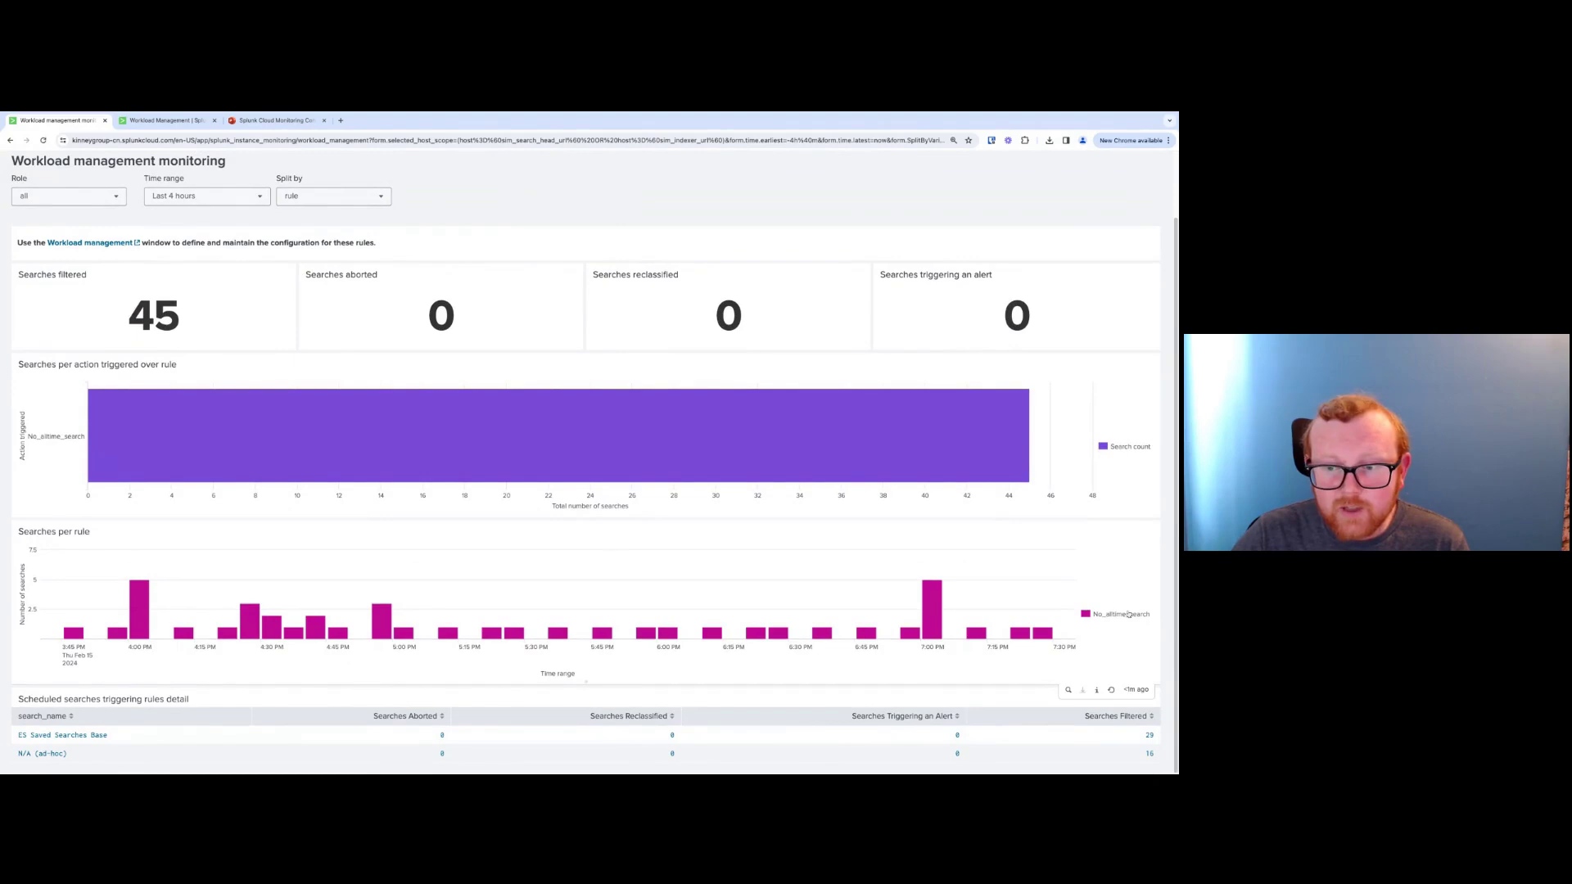
pyautogui.scroll(1, 1121, 569)
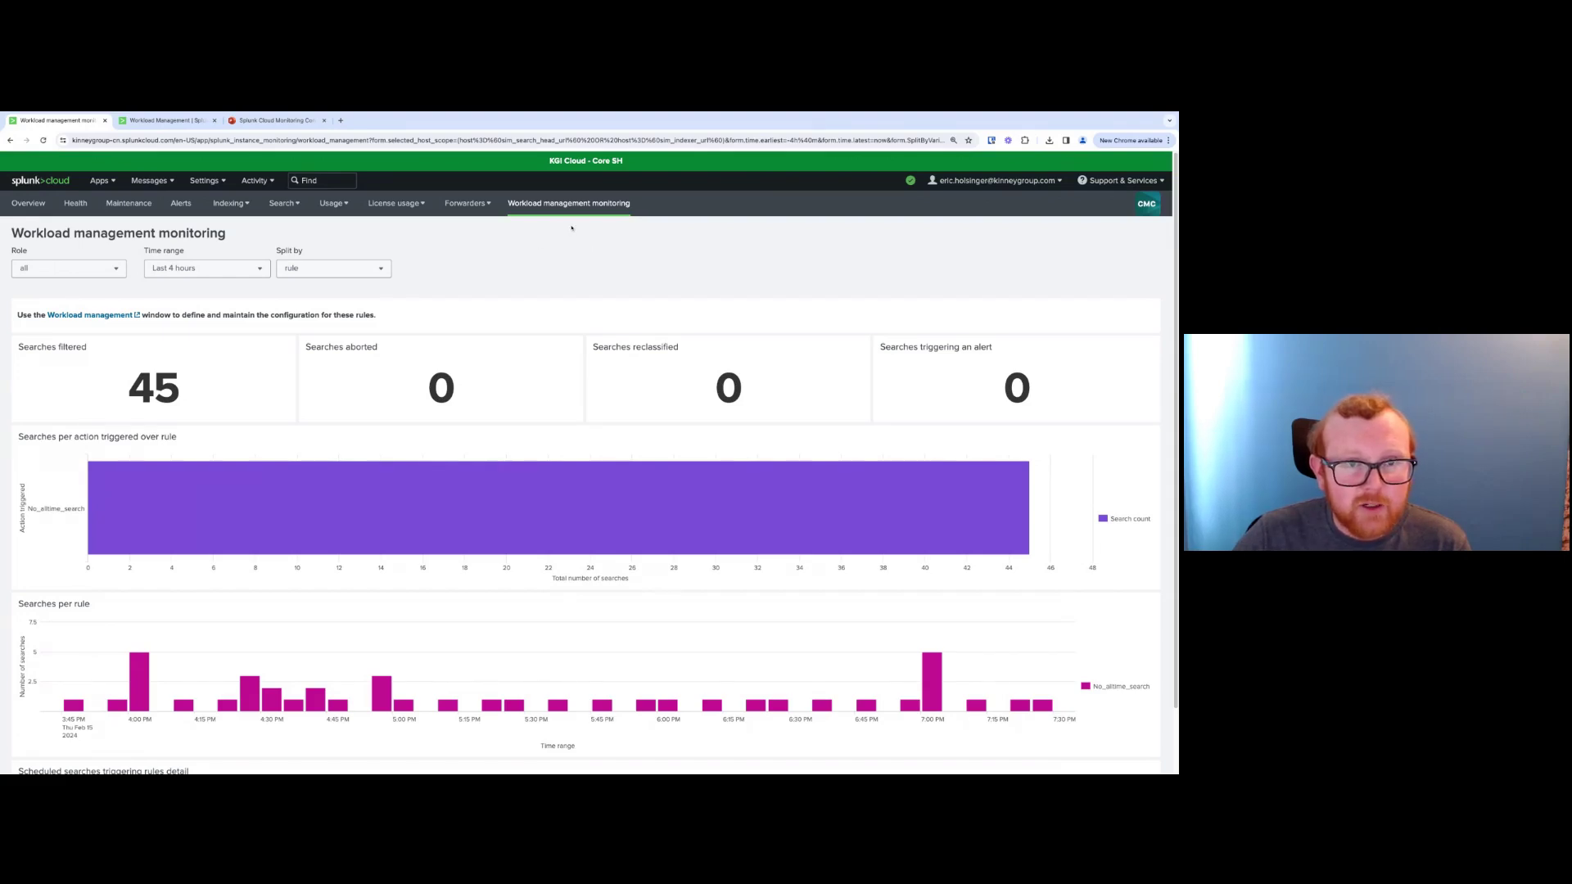
# Return to the Monitoring Console's Overview dashboard and close the What's new notice
pyautogui.click(45, 211)
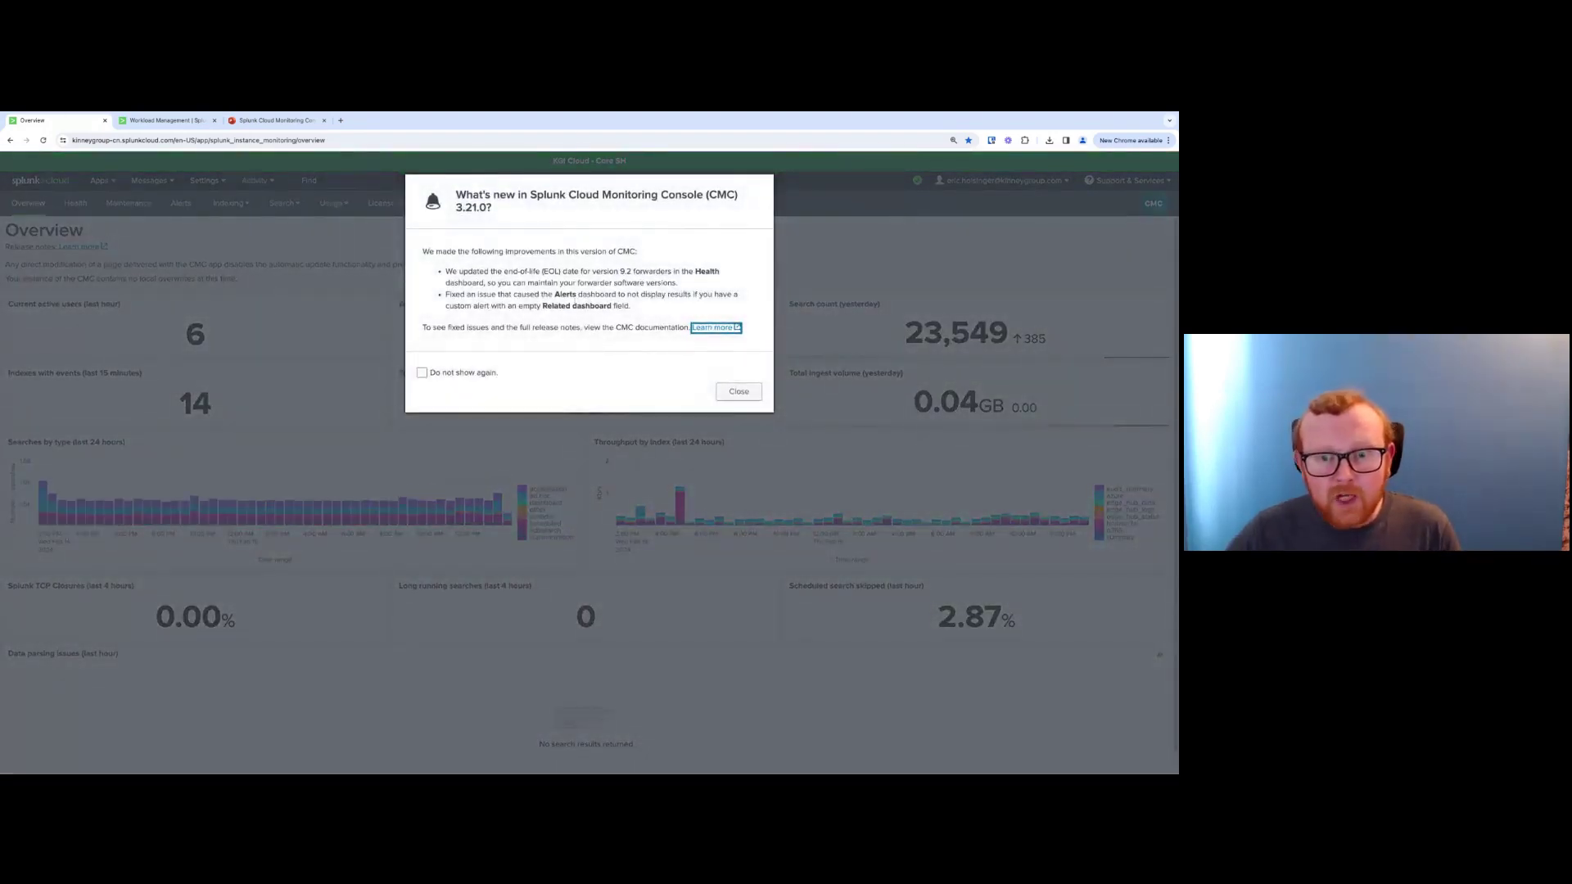
pyautogui.click(737, 391)
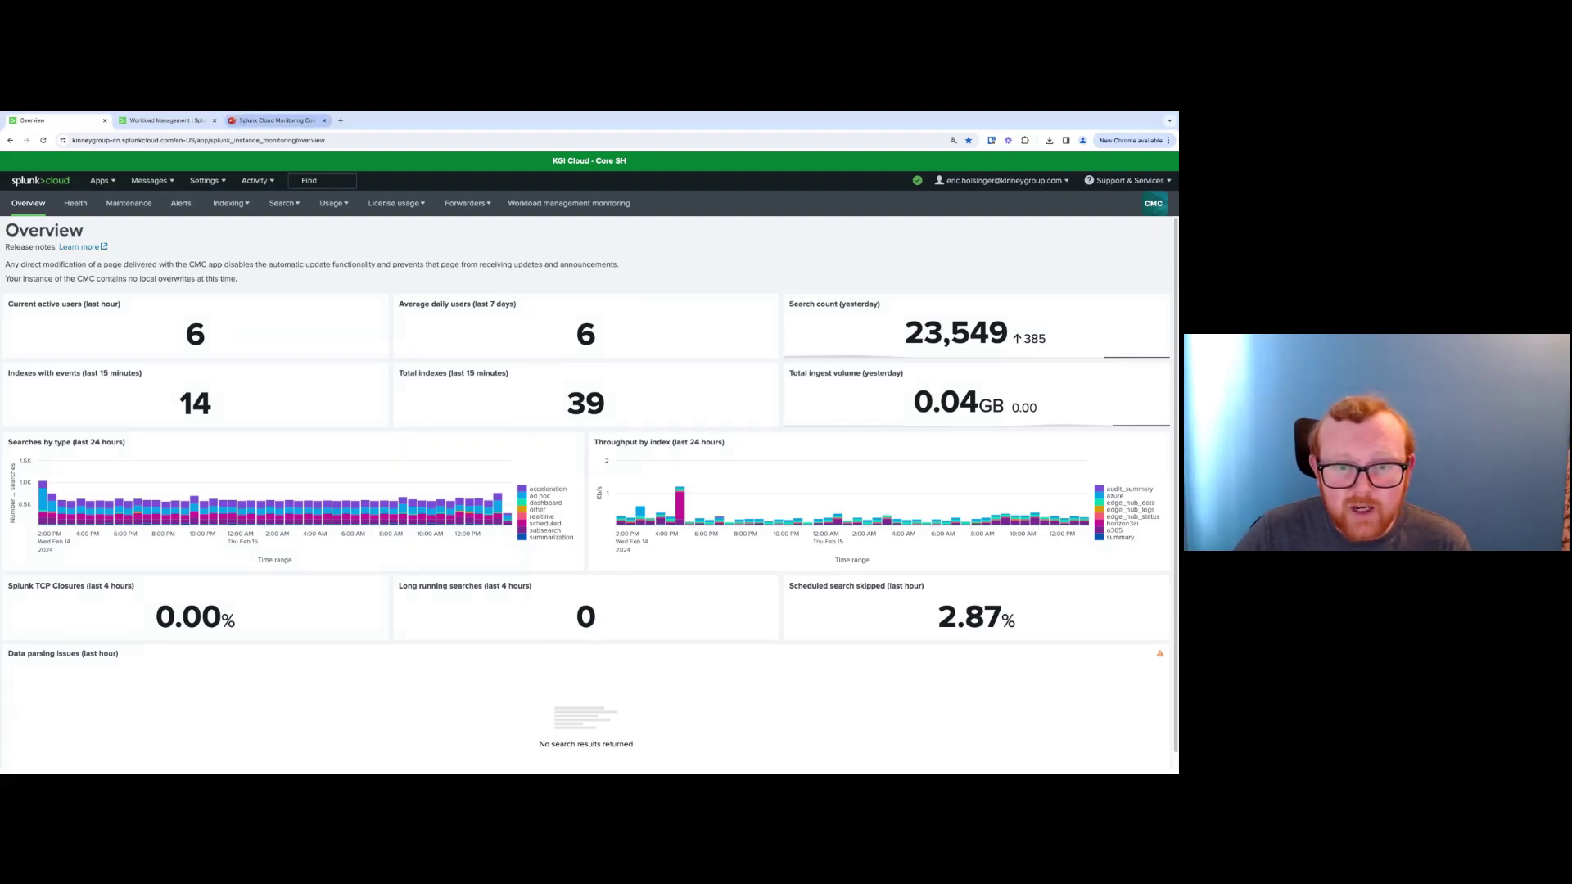
# Switch to the PowerPoint presentation and look through the slides following the Workload Management Monitoring Dashboard slide
pyautogui.click(276, 121)
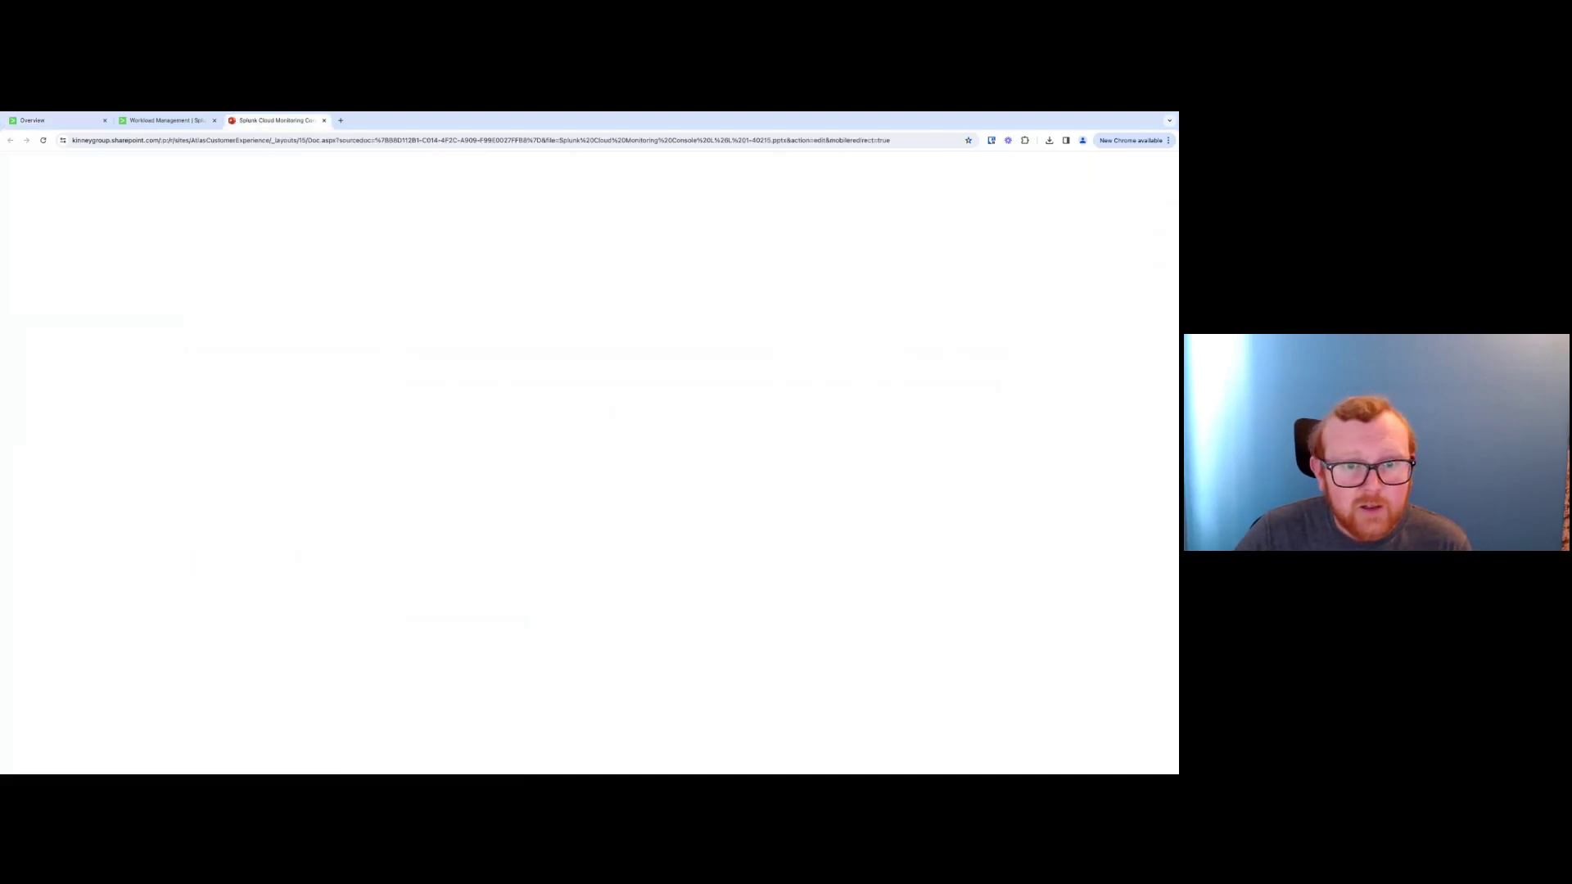
pyautogui.scroll(-2, 90, 491)
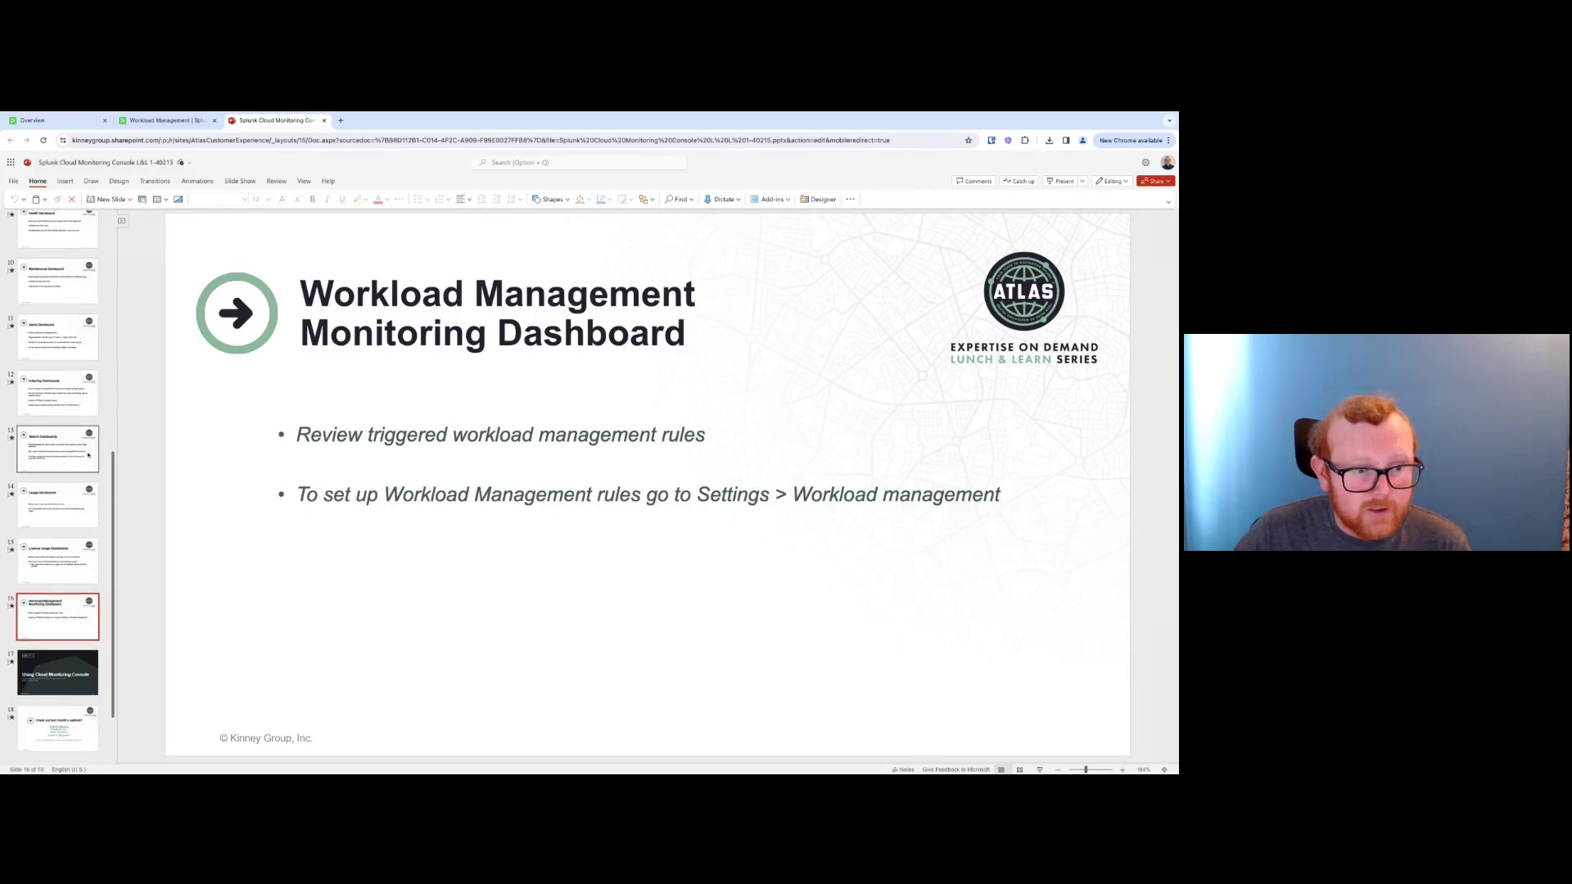